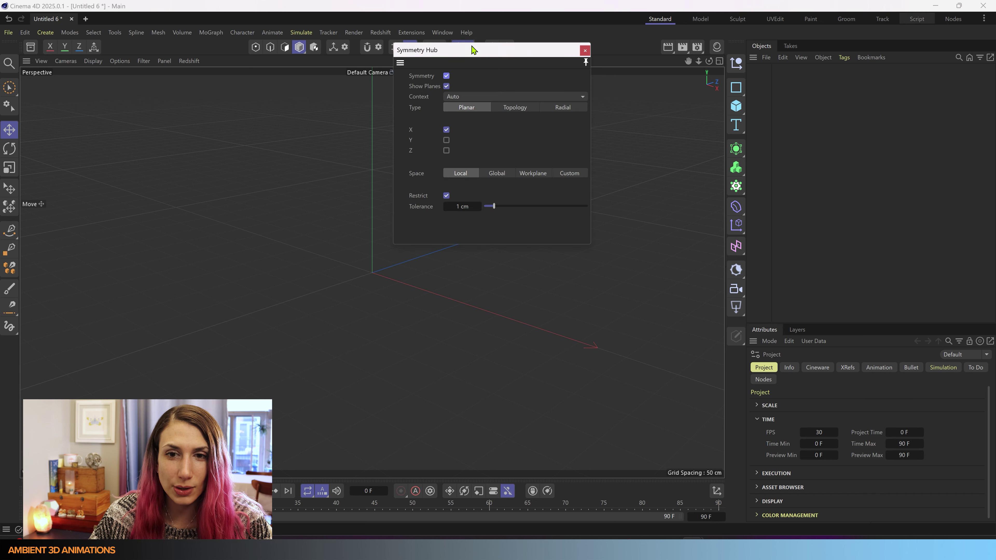
- Move the Symmetry Hub window aside so it no longer covers the middle of the viewport
left_click_drag(473, 49, 600, 88)
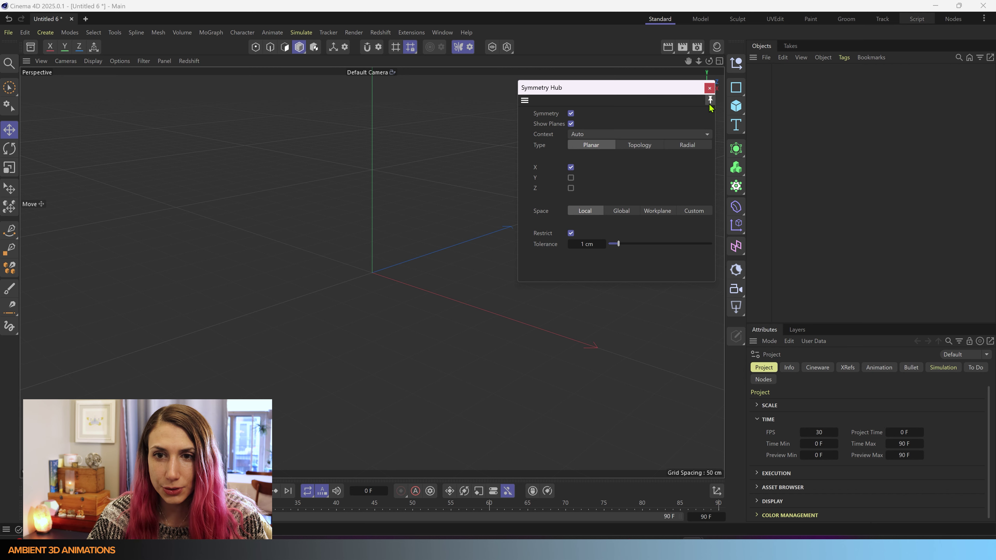
left_click_drag(672, 90, 680, 76)
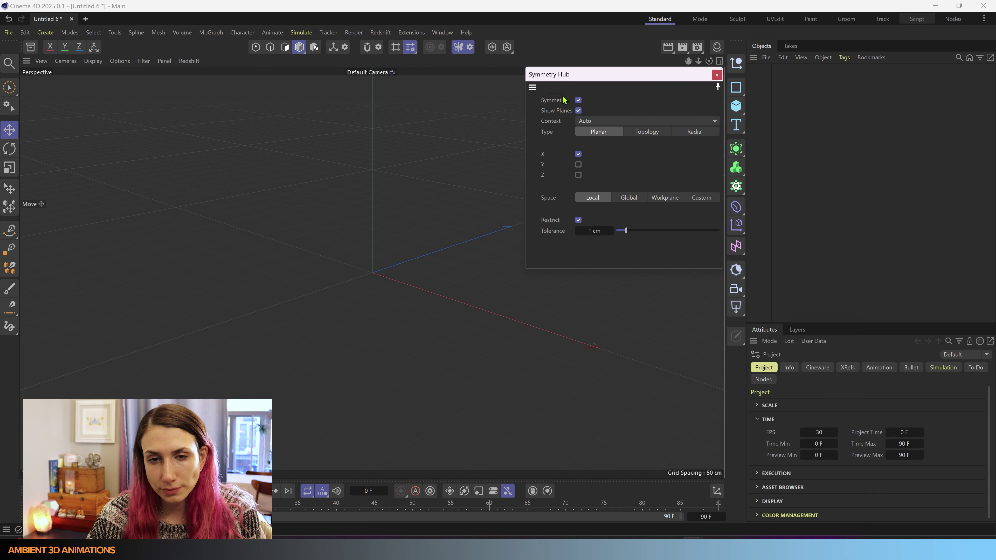
- Switch symmetry off and back on several times in the Symmetry Hub, ending with it enabled
left_click(578, 100)
left_click(578, 100)
left_click(578, 101)
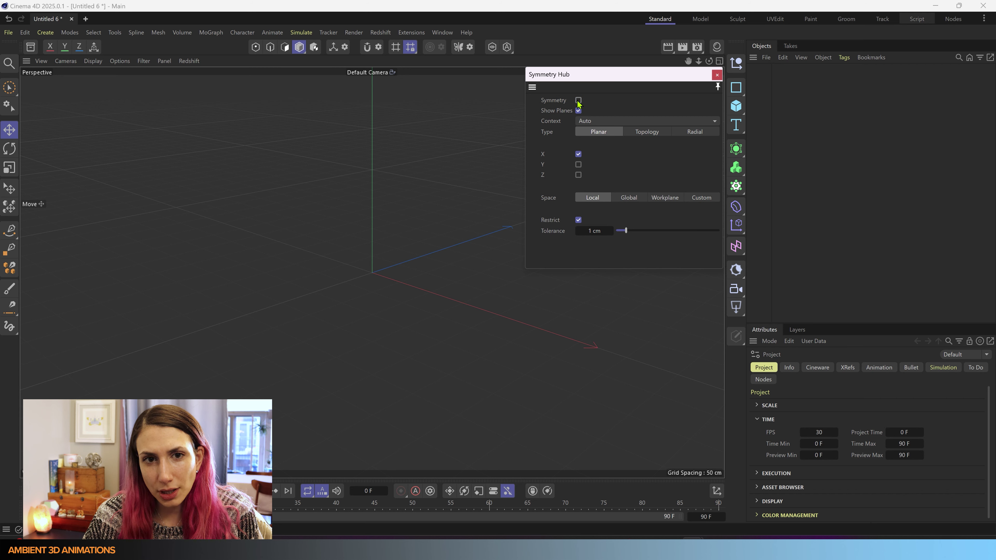
left_click(578, 101)
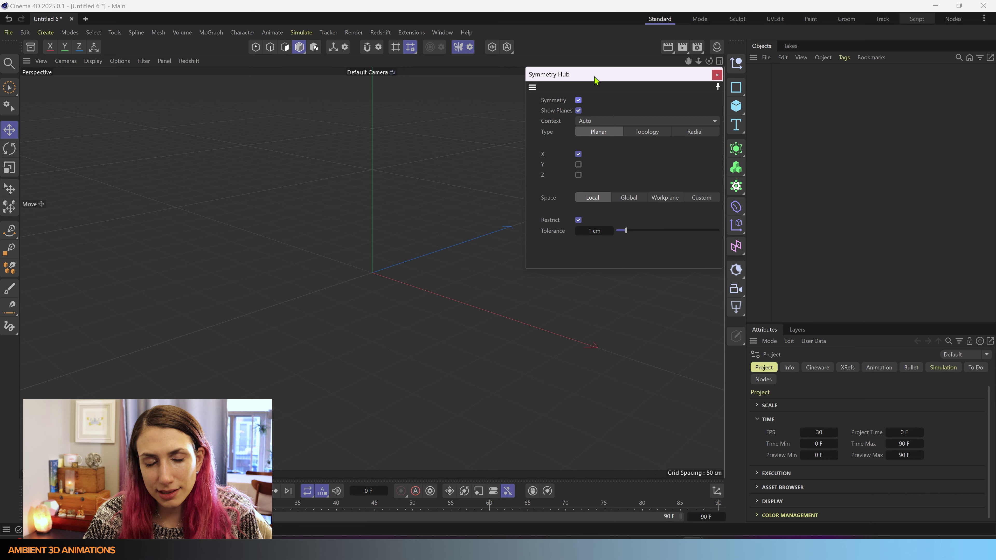
left_click(578, 101)
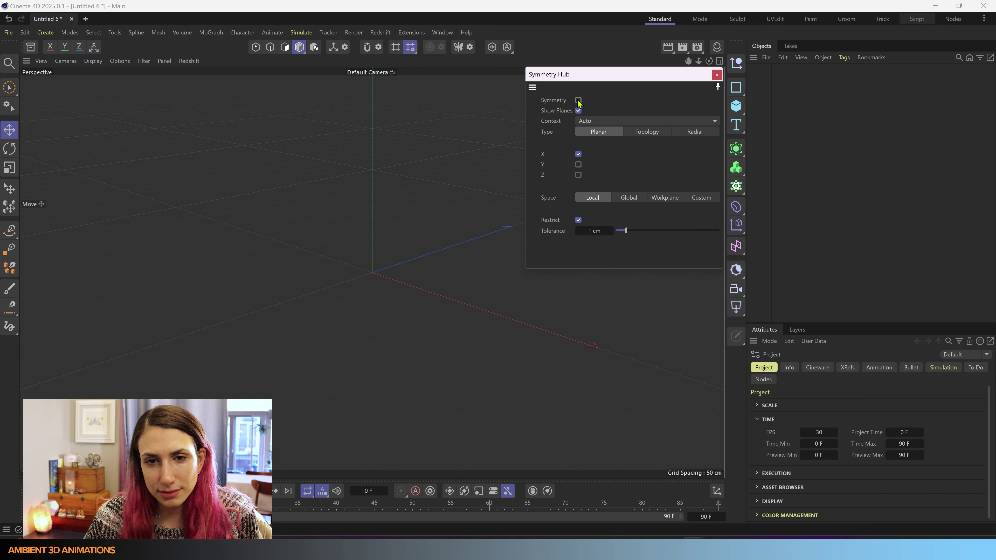
left_click(578, 100)
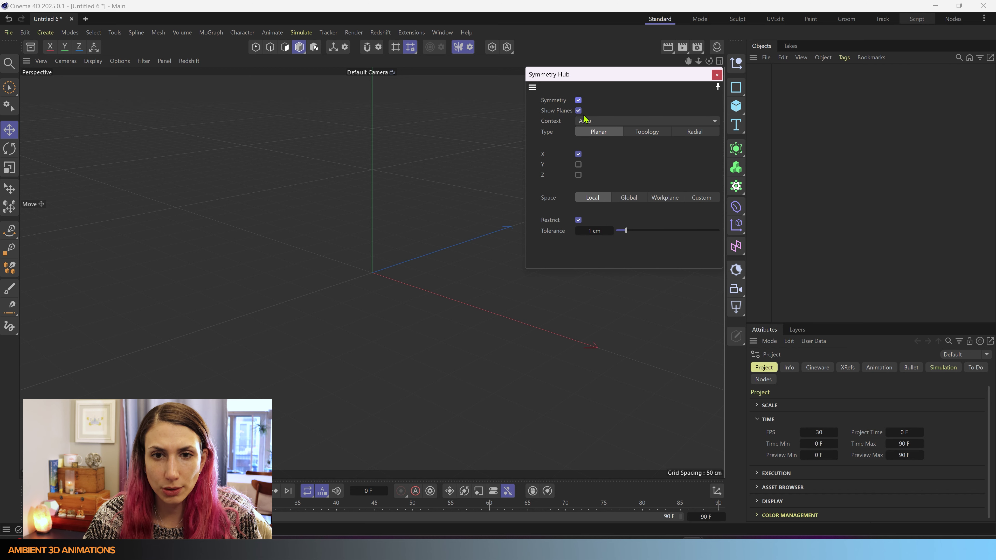
- Add a cube to the scene and set the viewport display to Gouraud Shading (Lines)
left_click(737, 109)
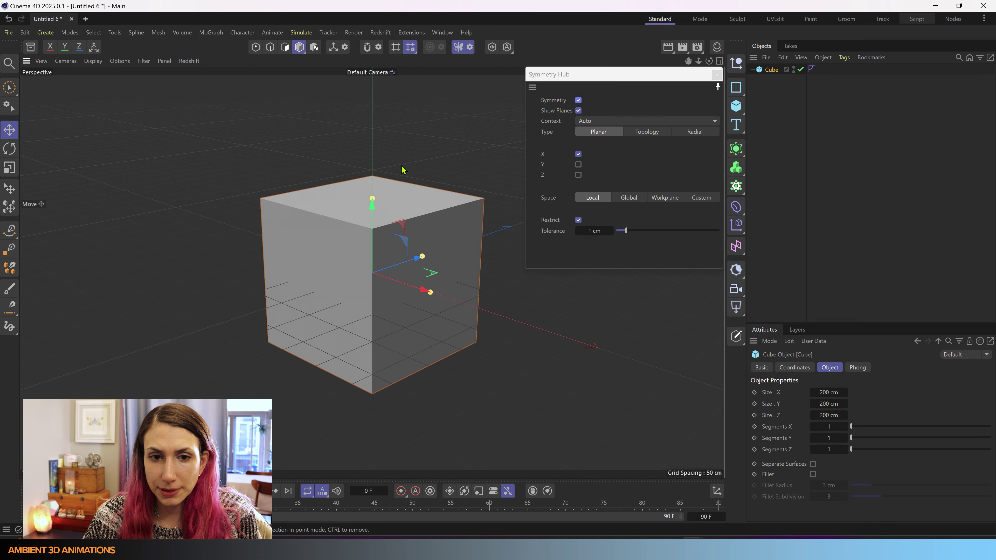
left_click(93, 61)
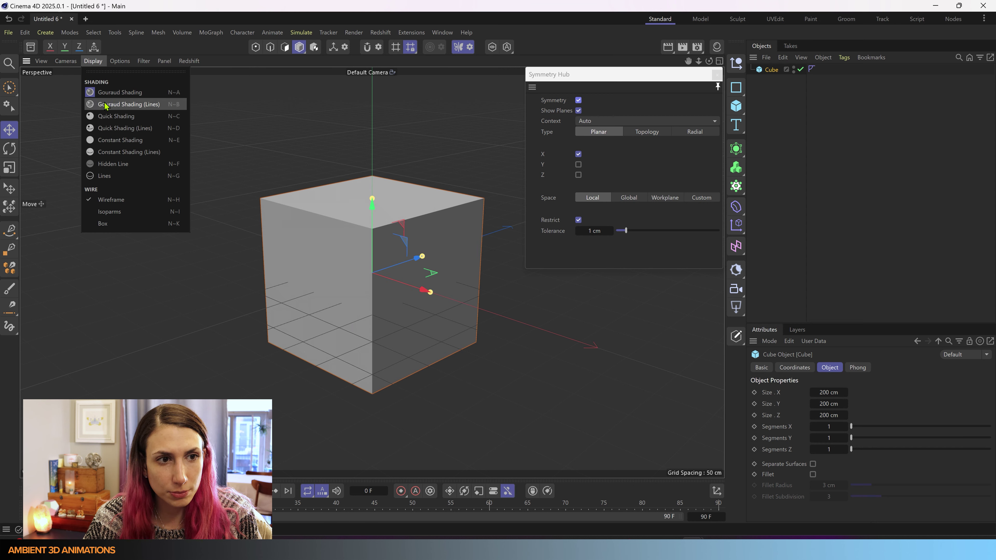
left_click(117, 105)
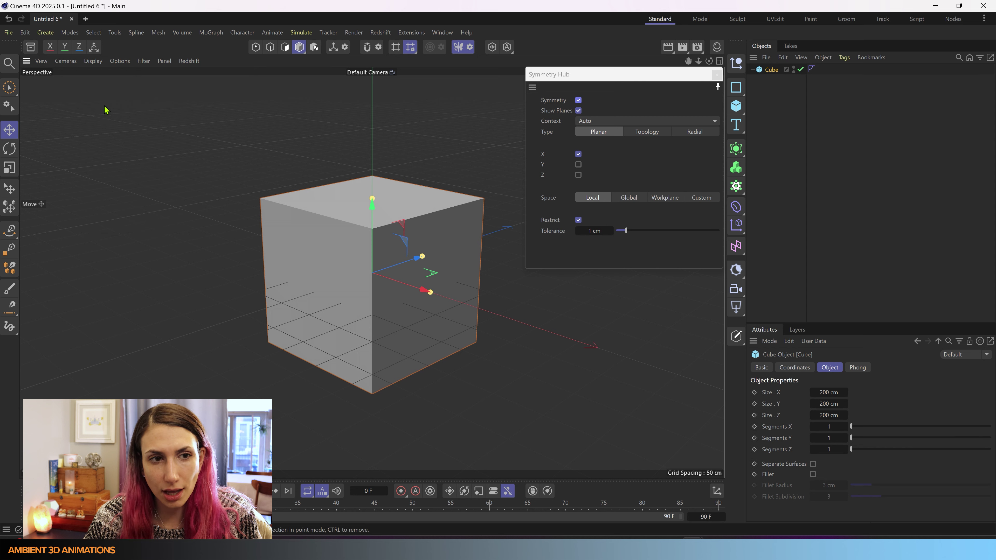
- Set the cube's X, Y and Z segments to 2 each and make the cube editable
left_click(846, 427)
left_click(846, 439)
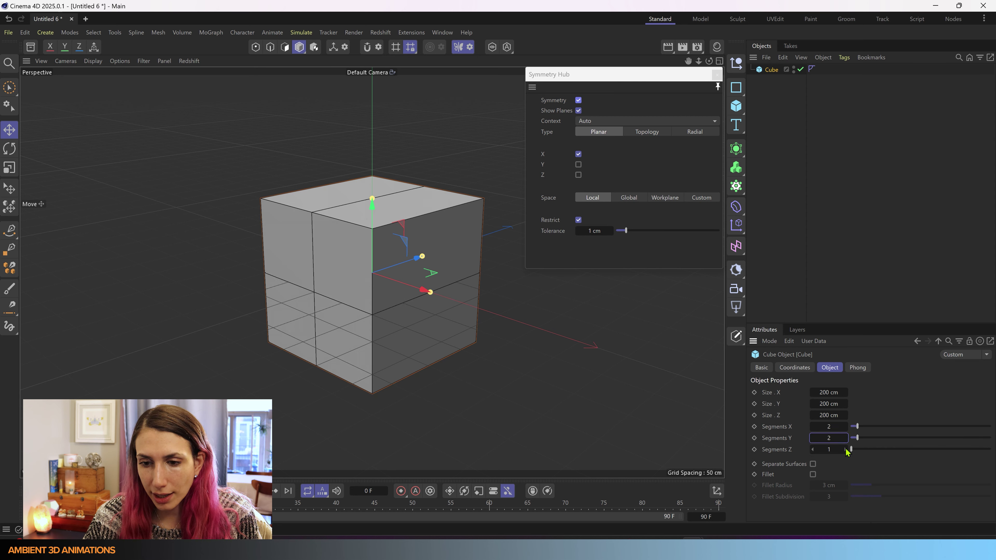
left_click(846, 450)
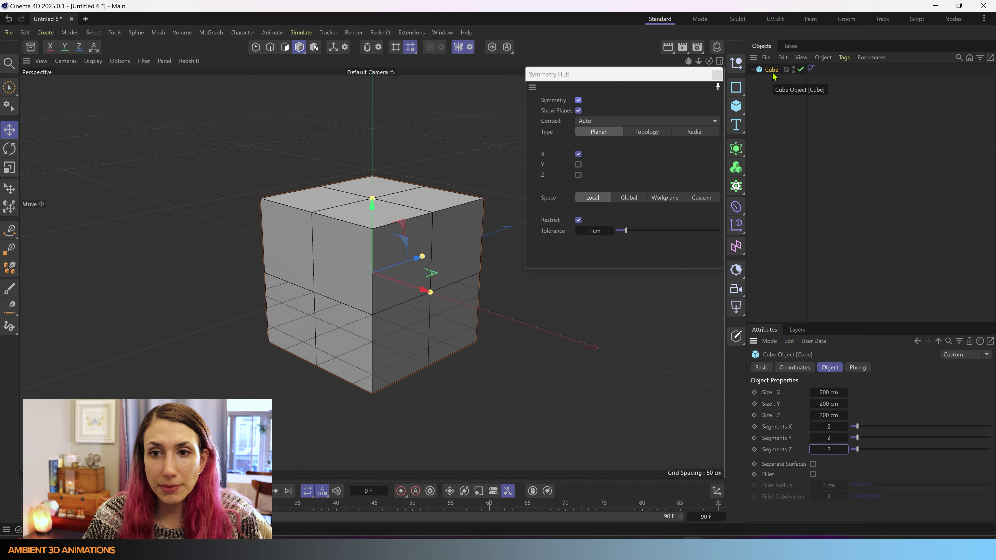
key("c")
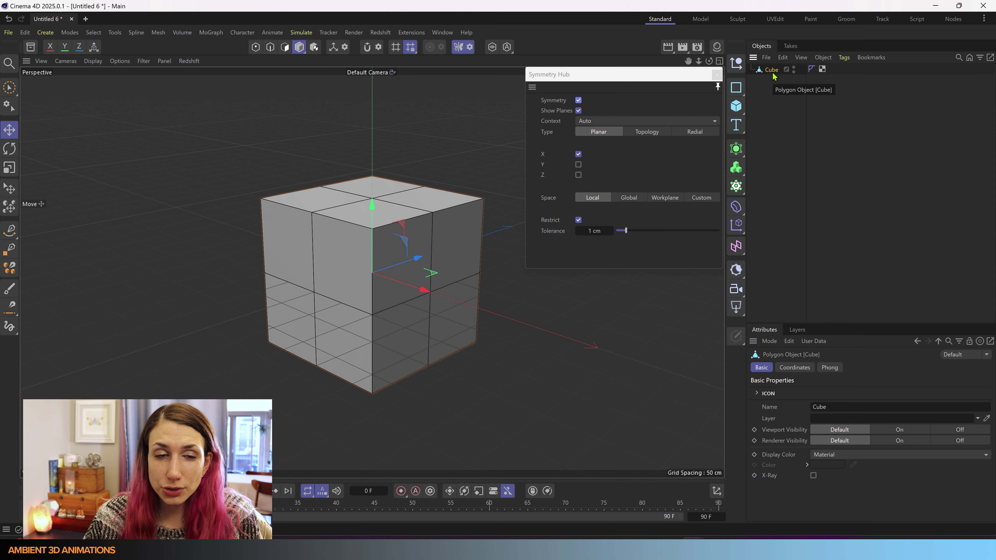
- Check the cube's X symmetry plane in polygon, edge and point modes, and finish in polygon mode
left_click(285, 48)
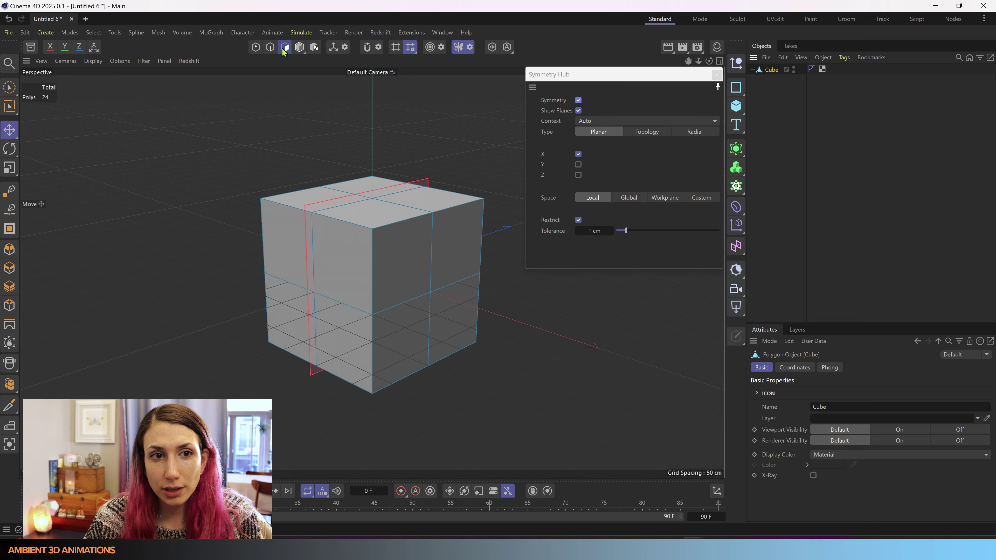
left_click(269, 50)
left_click(255, 47)
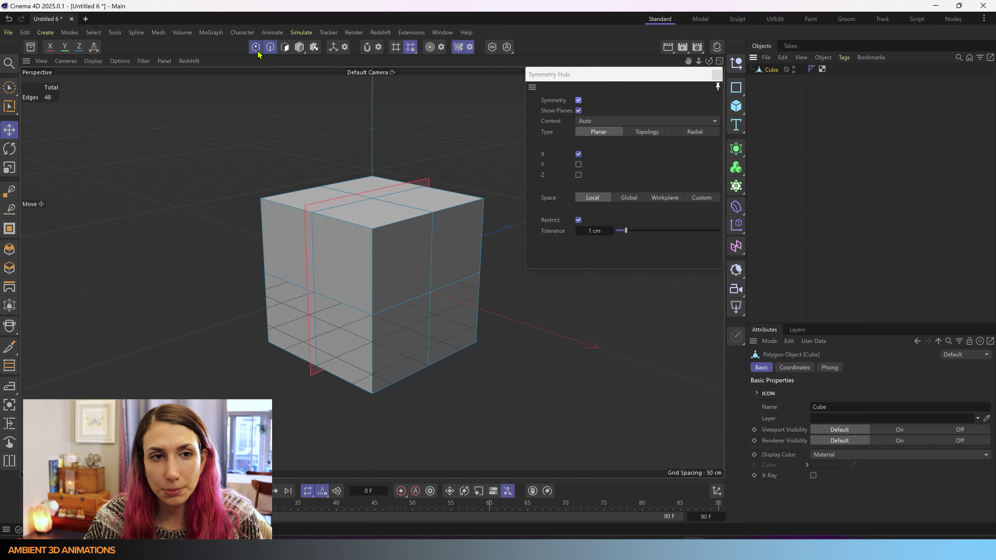
left_click(286, 51)
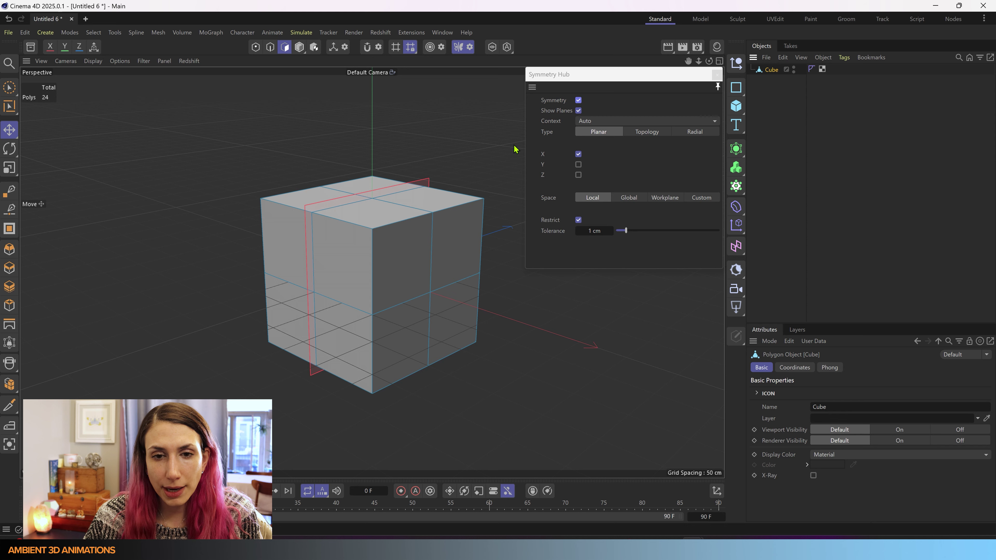
scroll(388, 167, "up", 2)
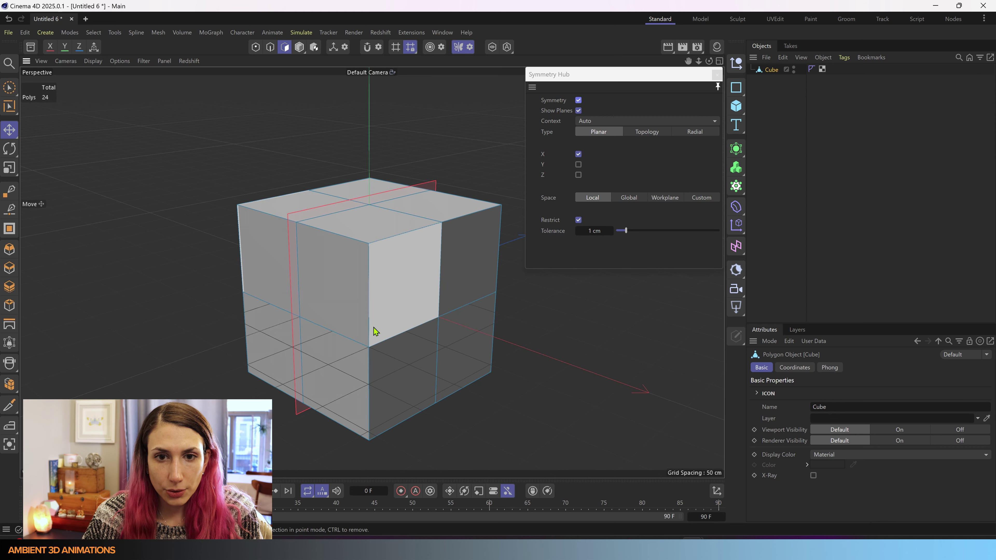
scroll(375, 332, "up", 1)
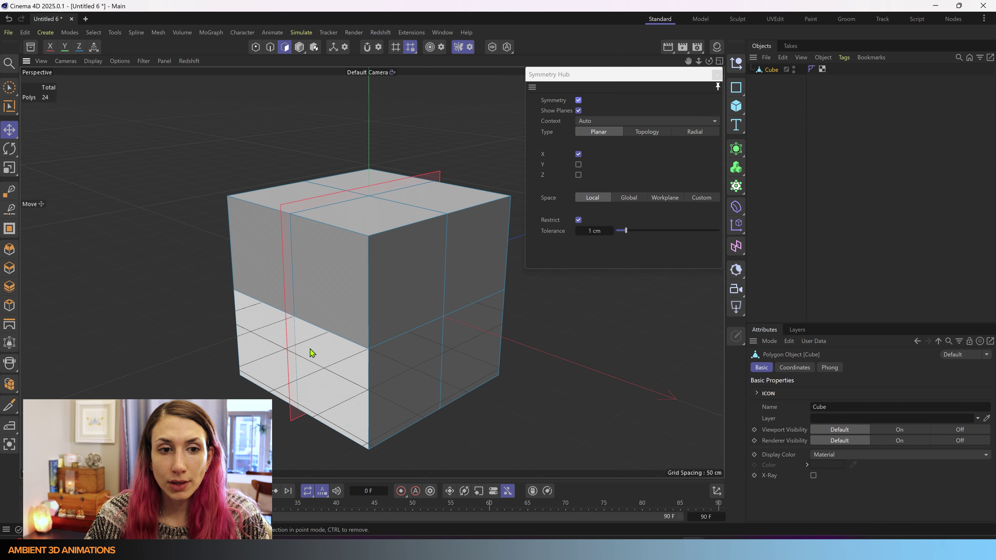
- Turn off X symmetry, try extruding the cube's top polygon nearest the Symmetry Hub by about 58 cm, and undo the extrusion
left_click(579, 154)
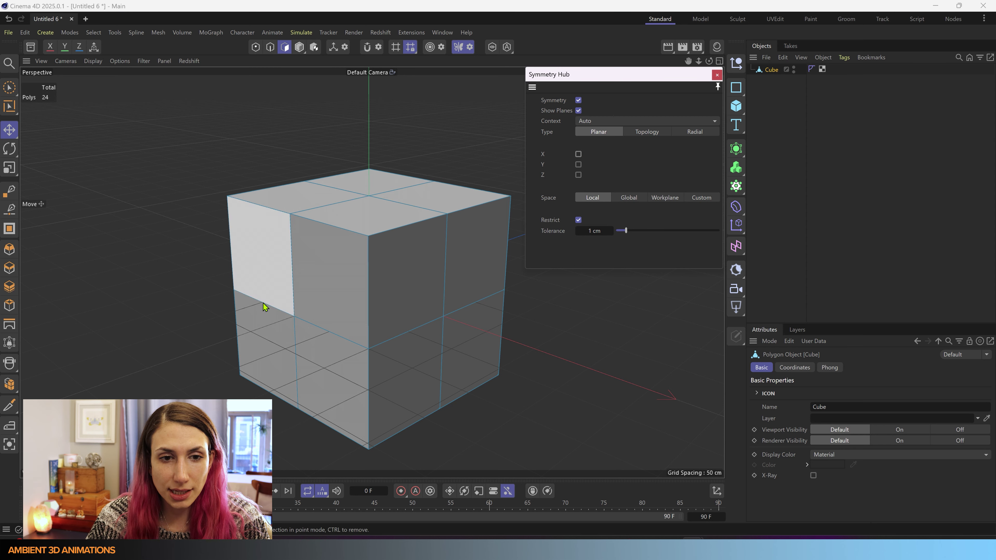
left_click(441, 194)
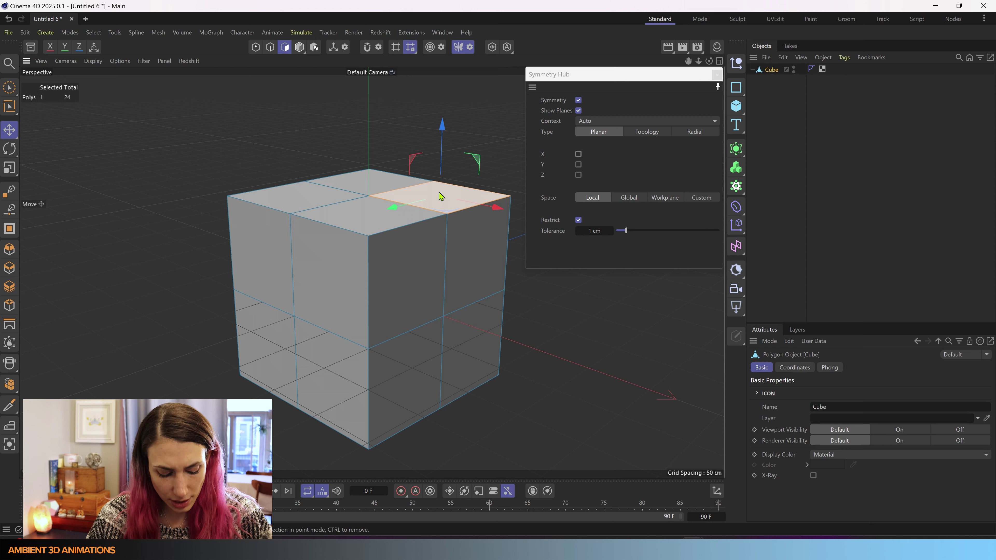
right_click(439, 192)
key("d")
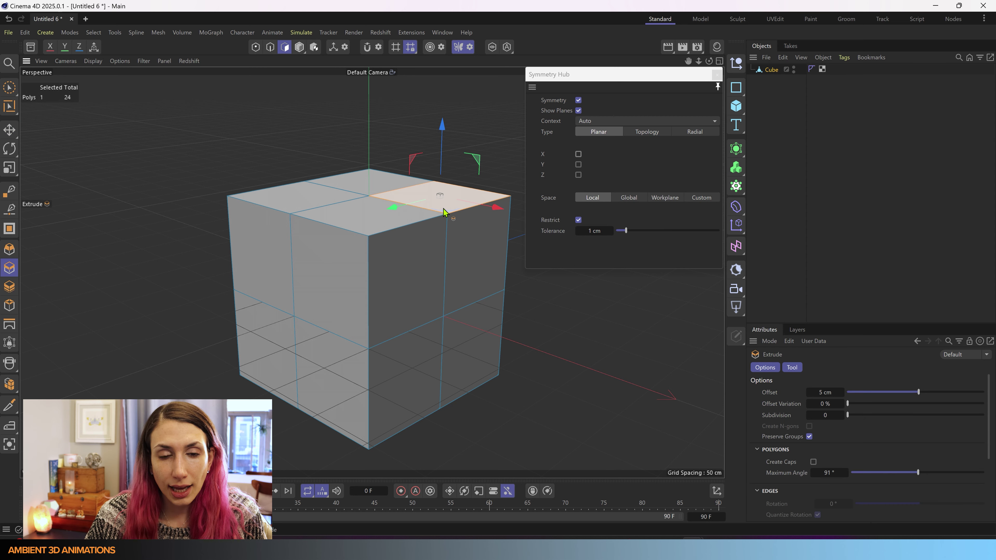
left_click_drag(439, 195, 442, 137)
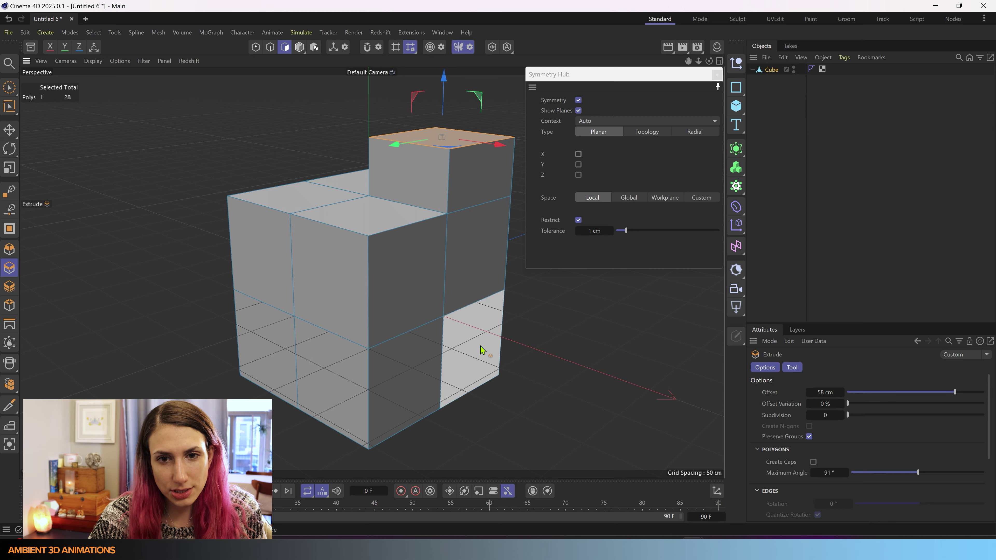
key("ctrl+z")
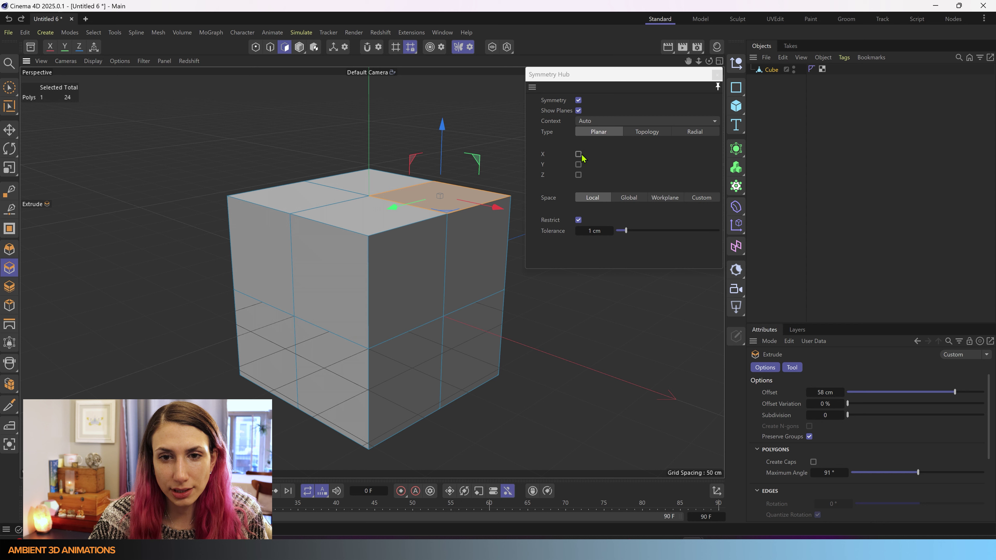
- Enable X symmetry, extrude the selected top polygon by about 67 cm, and undo the extrusion
left_click(578, 154)
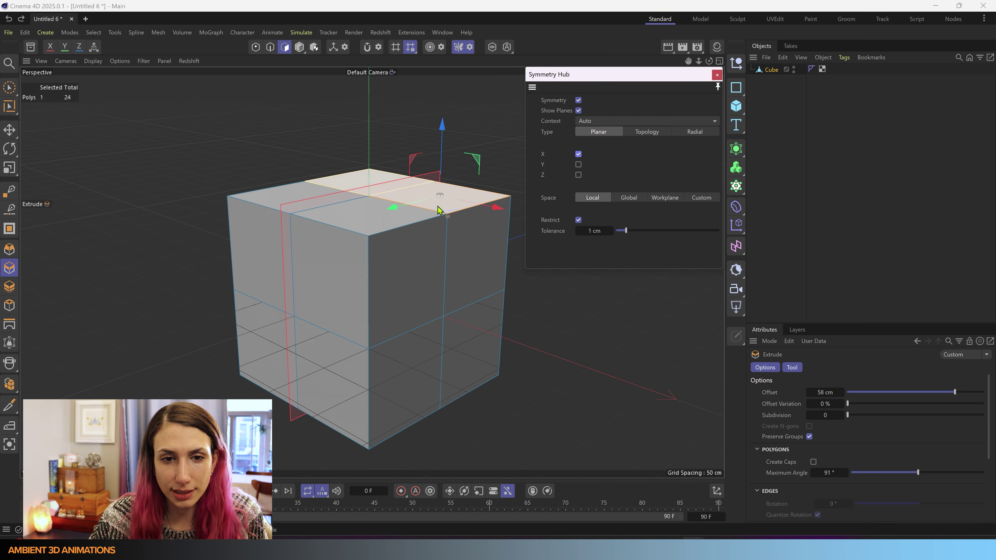
left_click_drag(440, 210, 517, 209)
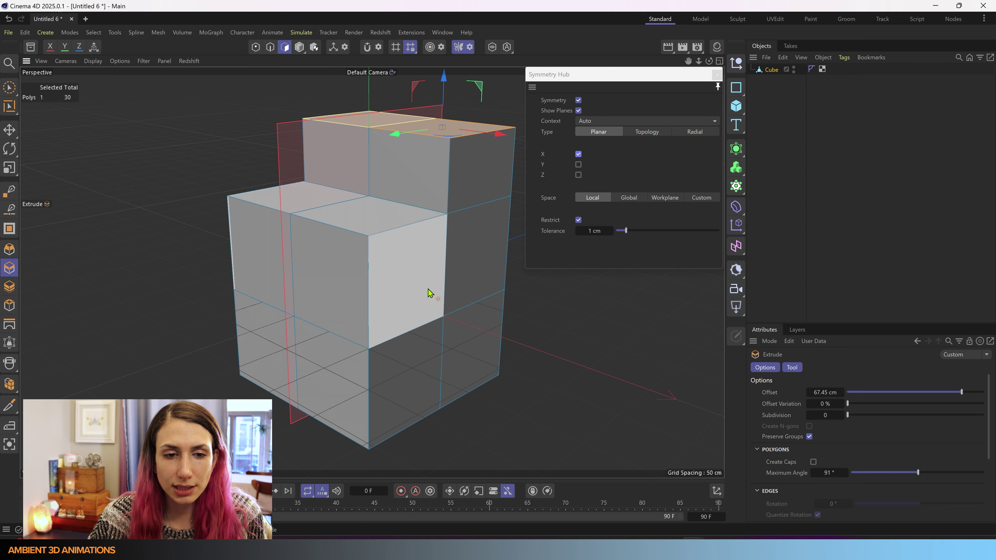
key("ctrl+z")
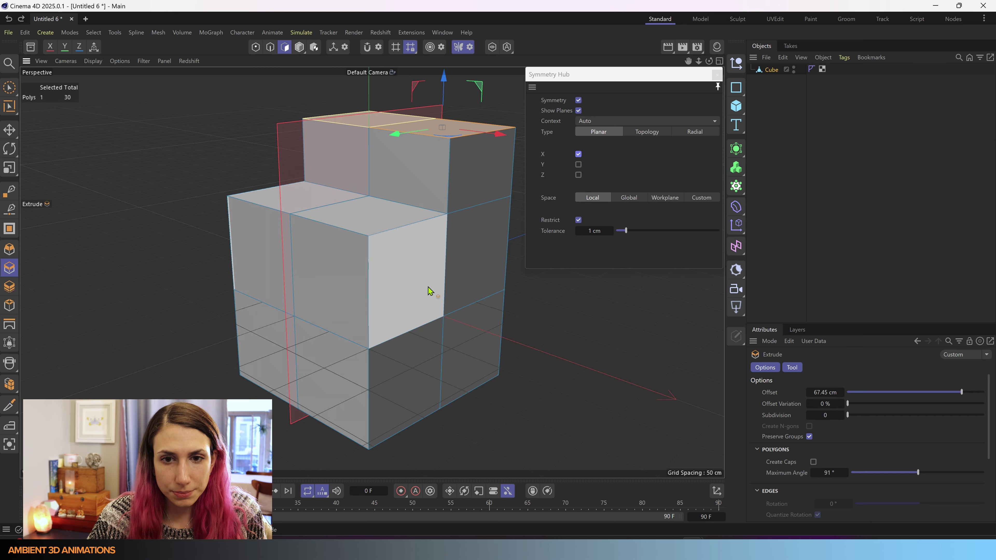
- Switch the planar symmetry from X to Y, extrude the selected polygon by about 52 cm, and undo the extrusion
left_click(578, 154)
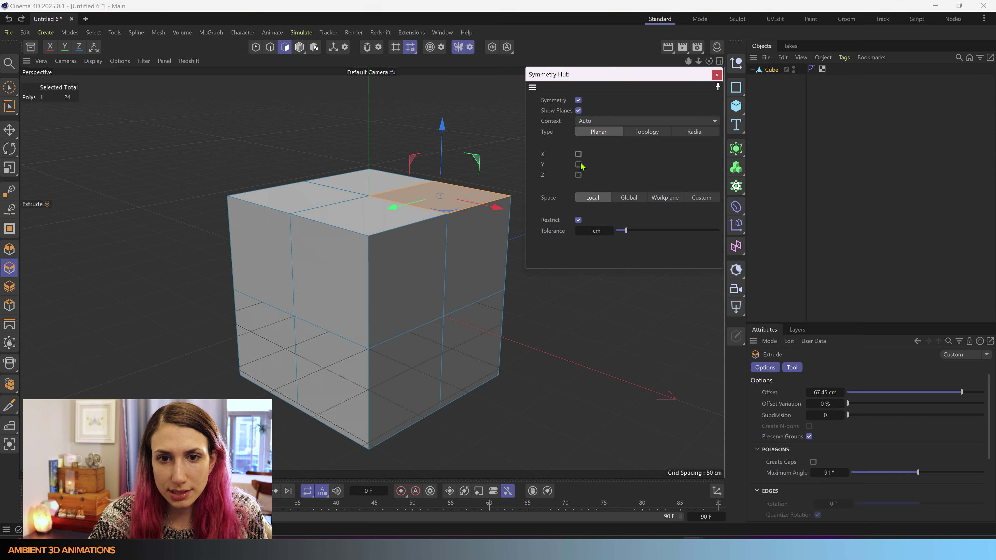
left_click(579, 164)
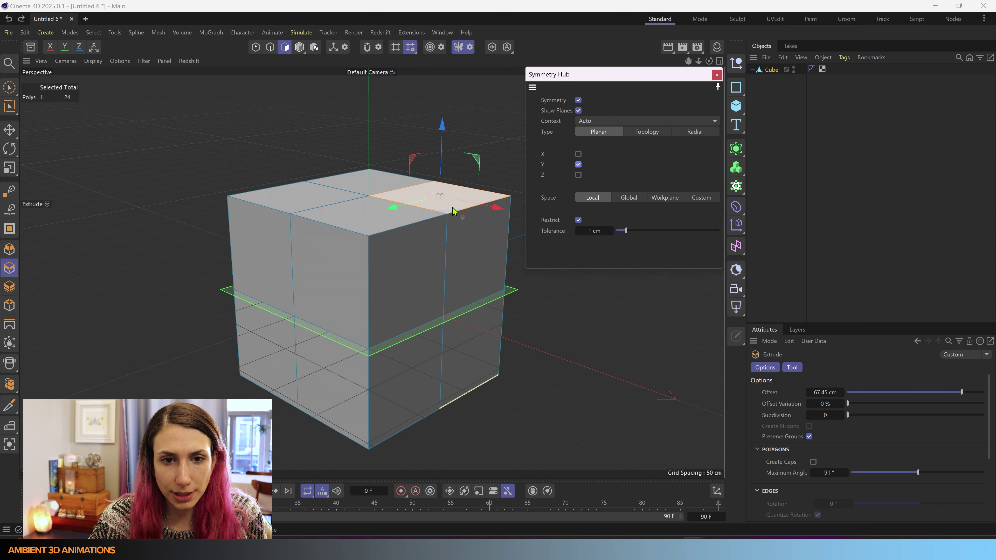
mouse_move(453, 208)
left_mouse_down()
mouse_move(482, 207)
mouse_move(457, 204)
left_mouse_up()
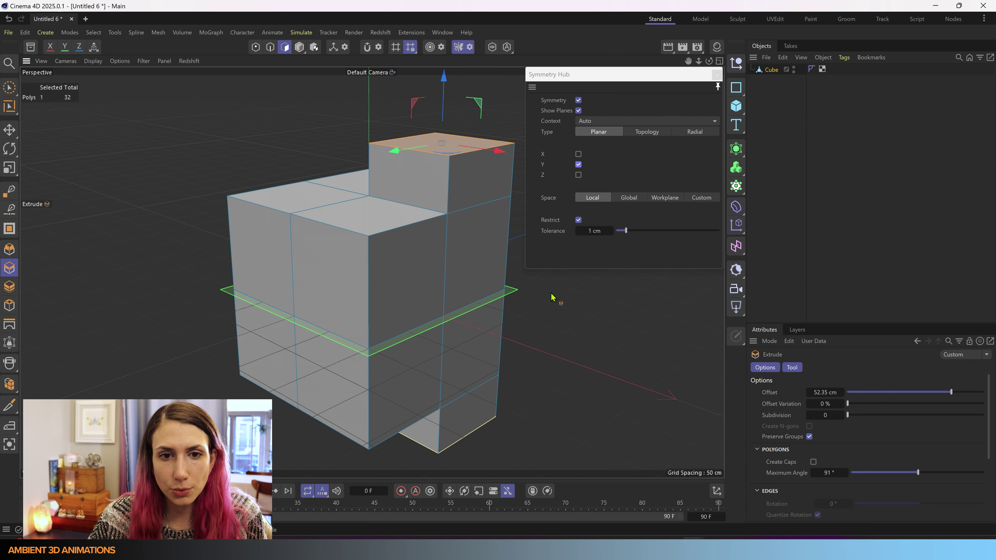
key("ctrl+z")
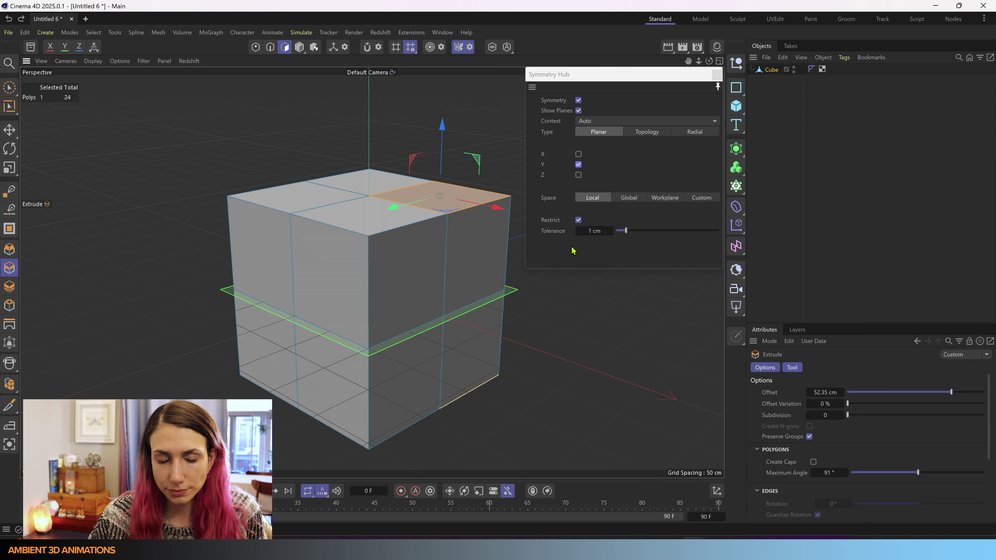
- Switch the planar symmetry from Y to Z, extrude the selected polygon by about 67 cm, and undo the extrusion
left_click(579, 176)
left_click(579, 166)
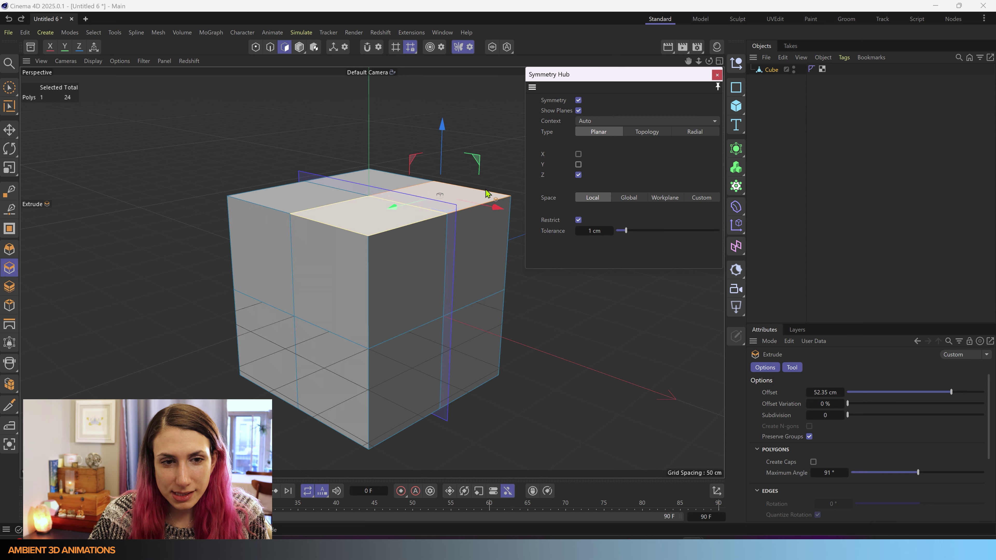
left_click_drag(476, 201, 445, 157)
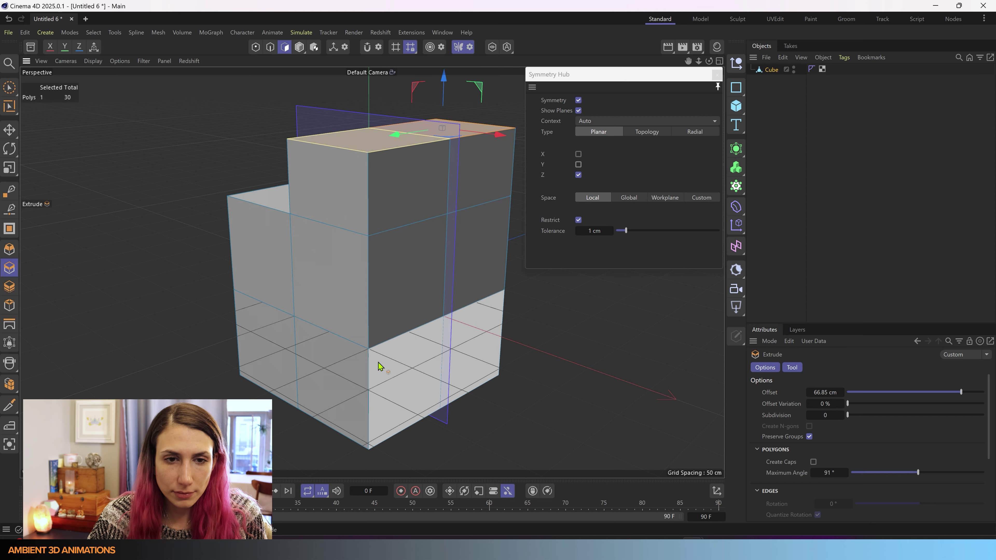
key("ctrl+z")
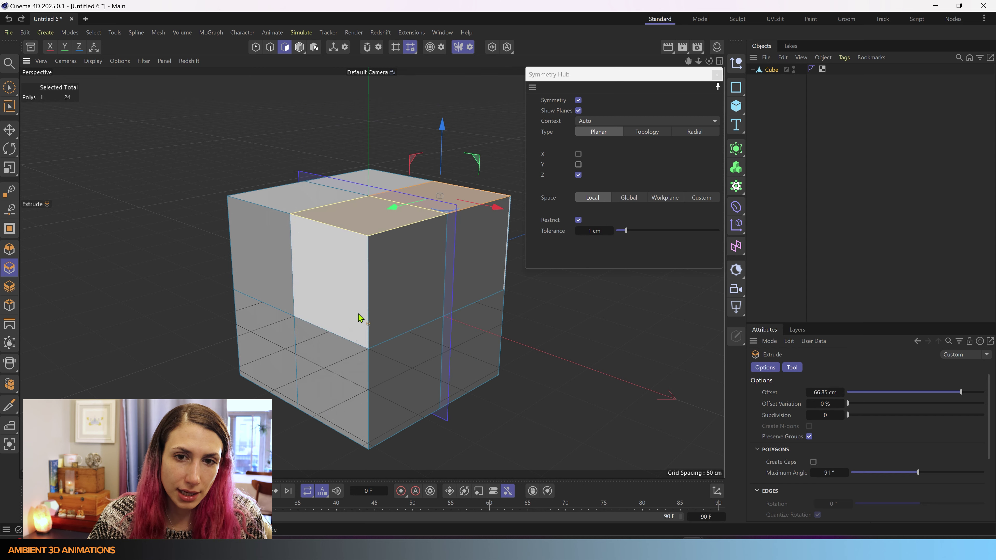
- Enable the Y and X symmetry planes alongside Z and extrude the selected top polygon by about 41 cm
left_click(579, 165)
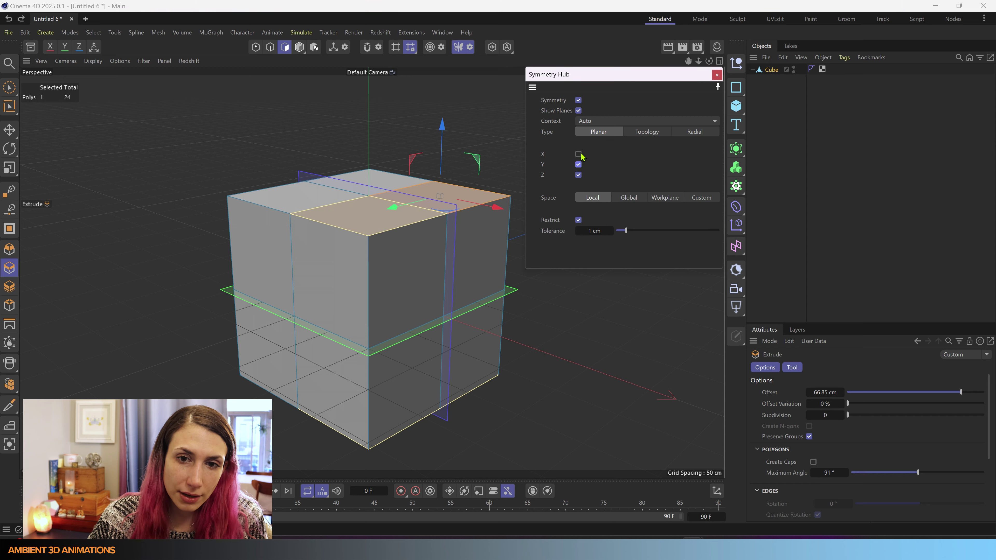
left_click(579, 154)
left_click_drag(485, 203, 505, 202)
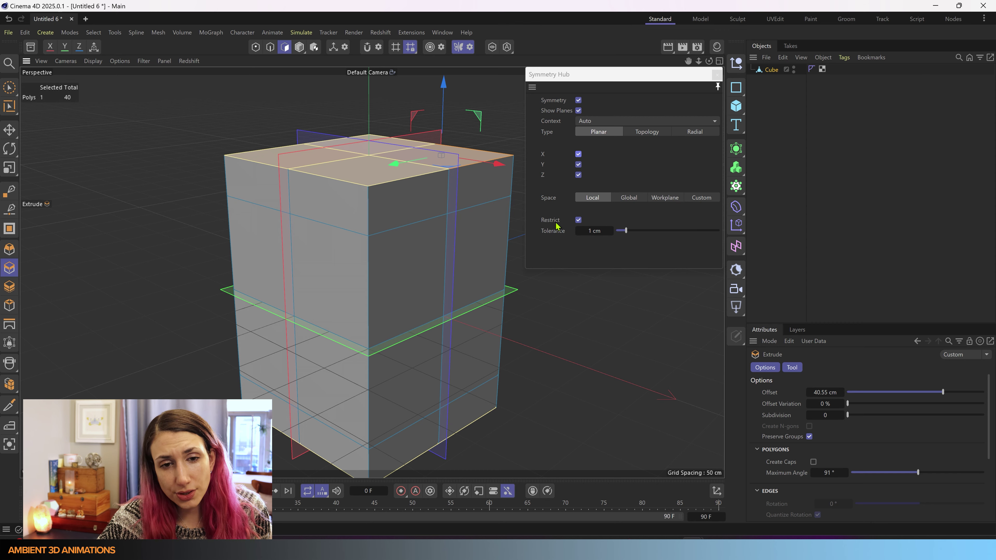
- Rotate the selected top polygon so it slopes away from the X symmetry plane, and extrude it by about 76 cm
key("r")
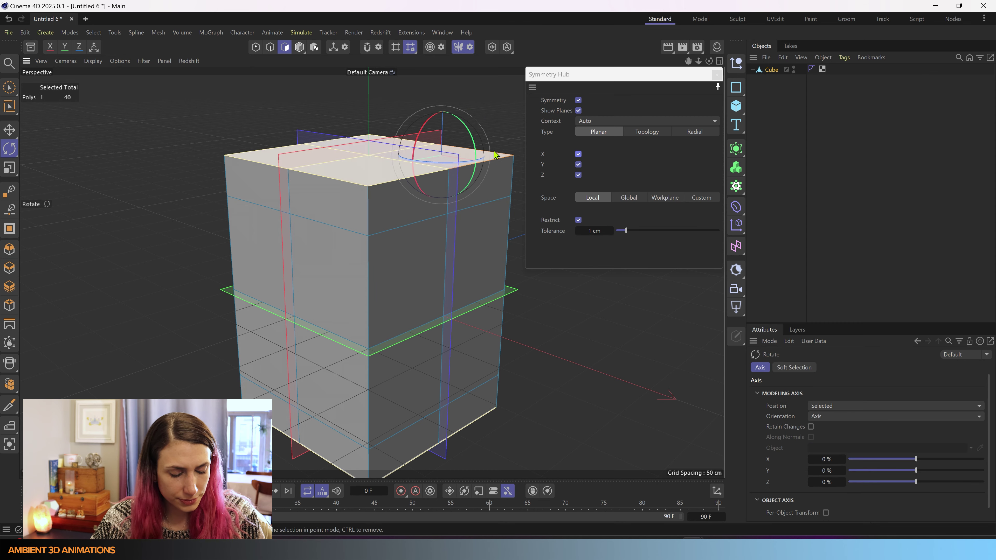
left_click_drag(475, 146, 479, 159)
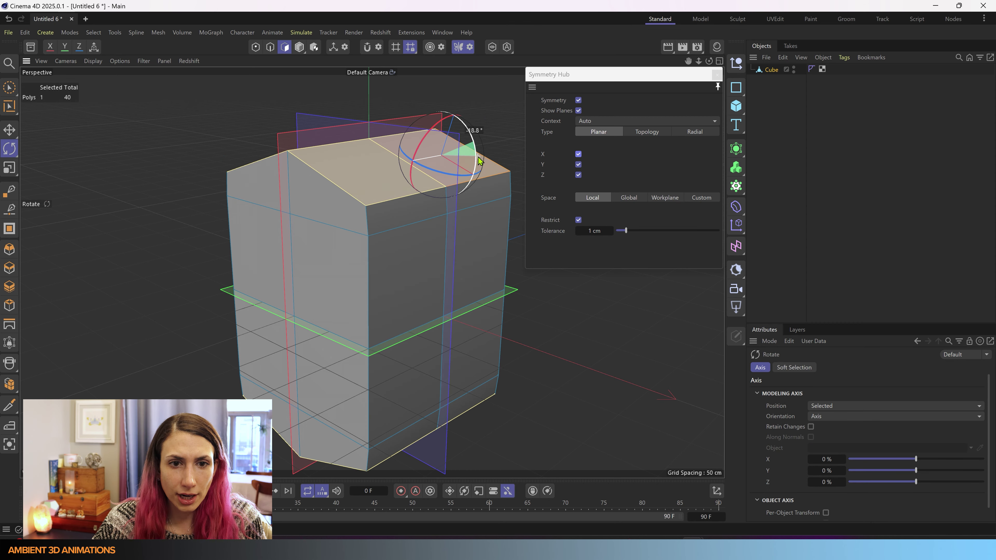
key("m")
key("t")
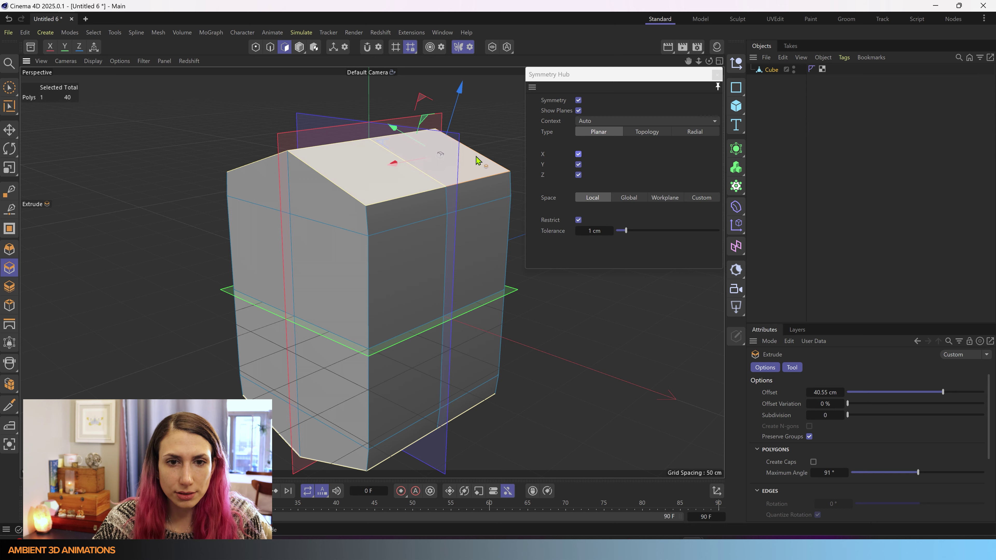
left_click_drag(475, 160, 395, 246)
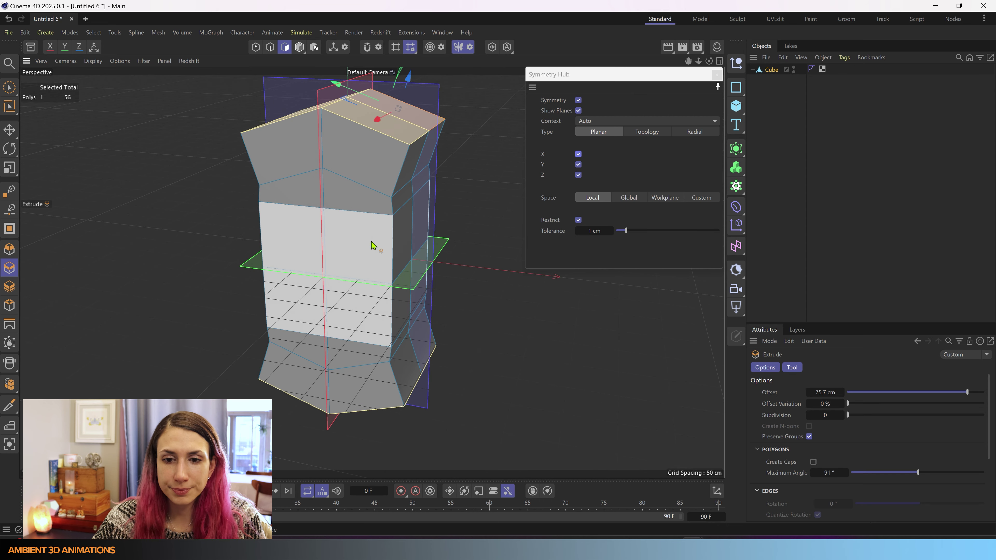
middle_click_drag(372, 246, 406, 270, "alt")
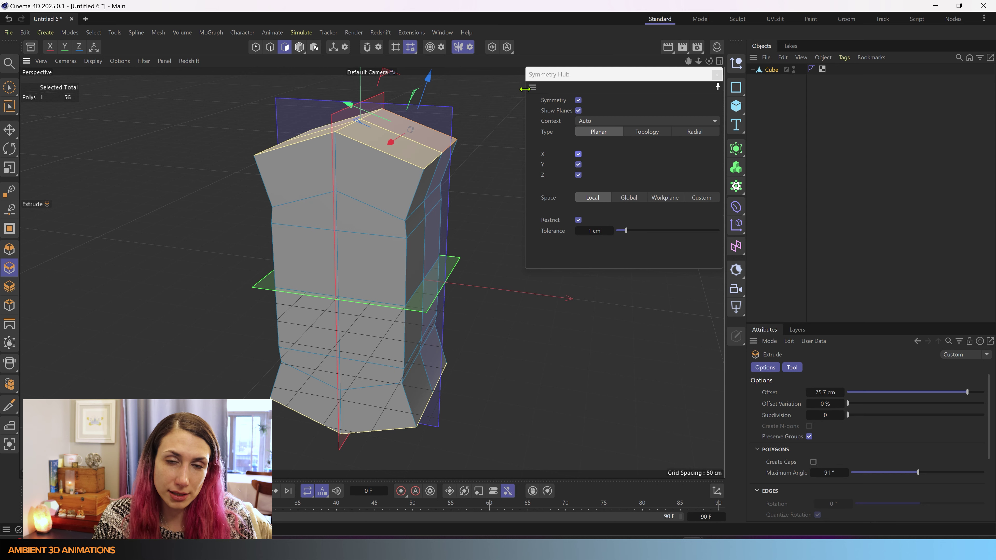
- Switch the symmetry context between Modeling and Sculpting to compare their options, ending on Sculpting
left_click(682, 121)
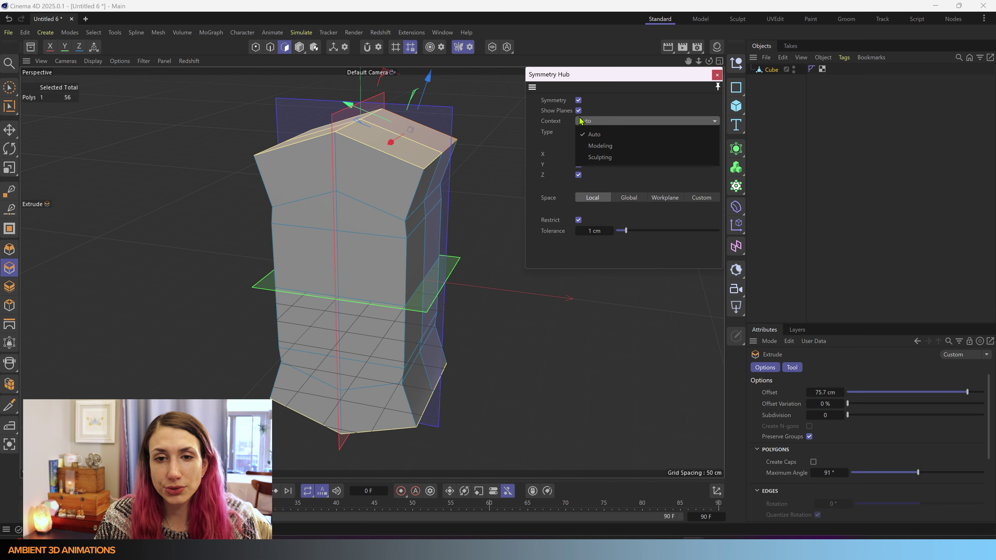
left_click(595, 147)
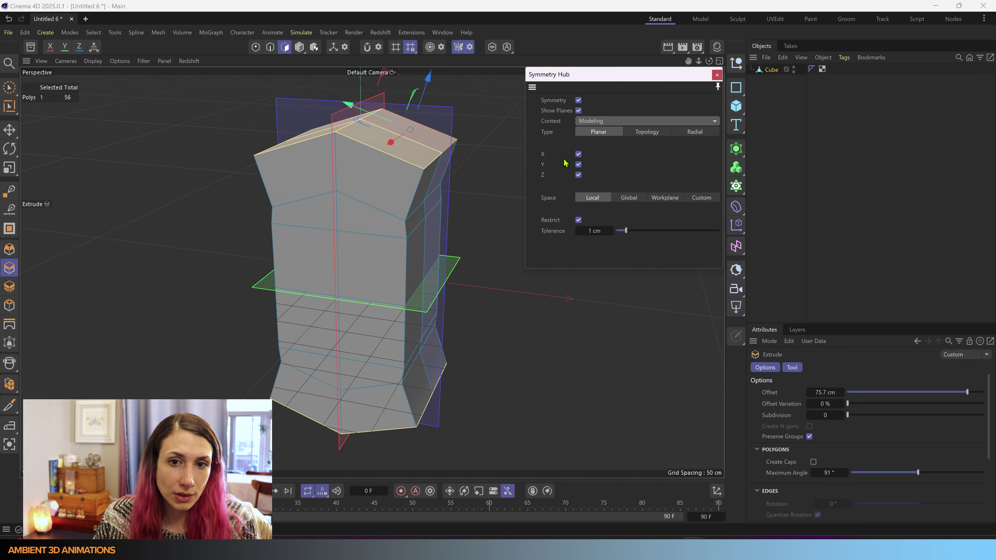
left_click(605, 122)
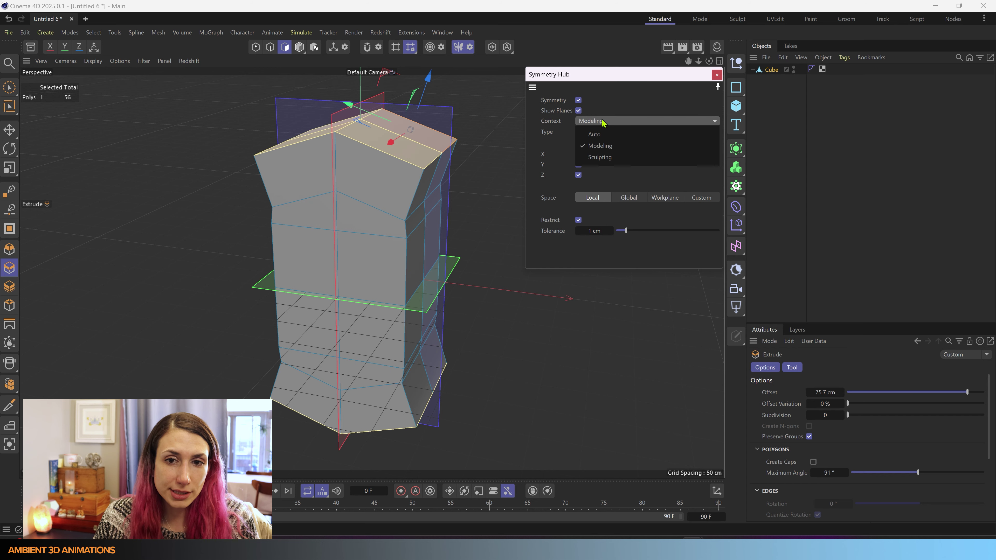
left_click(592, 158)
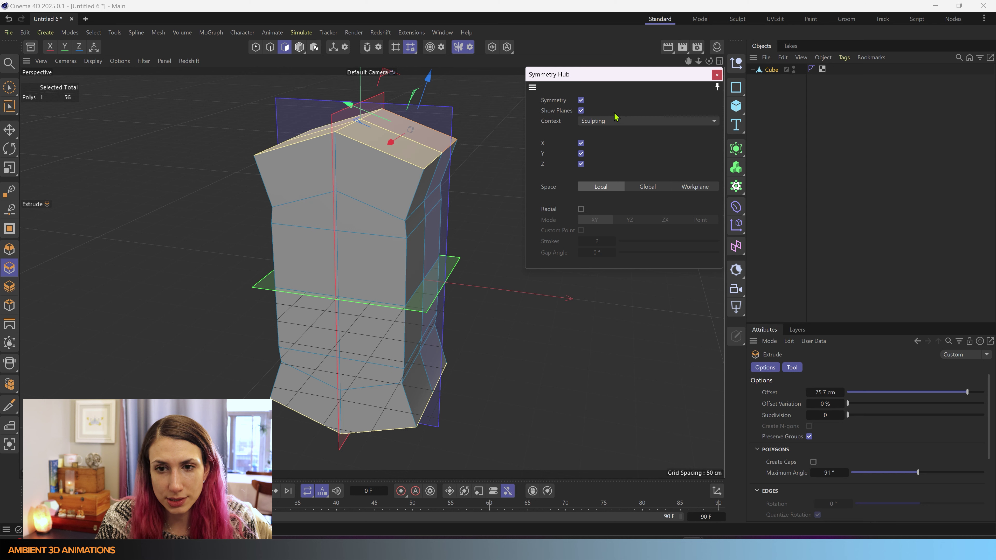
left_click(604, 125)
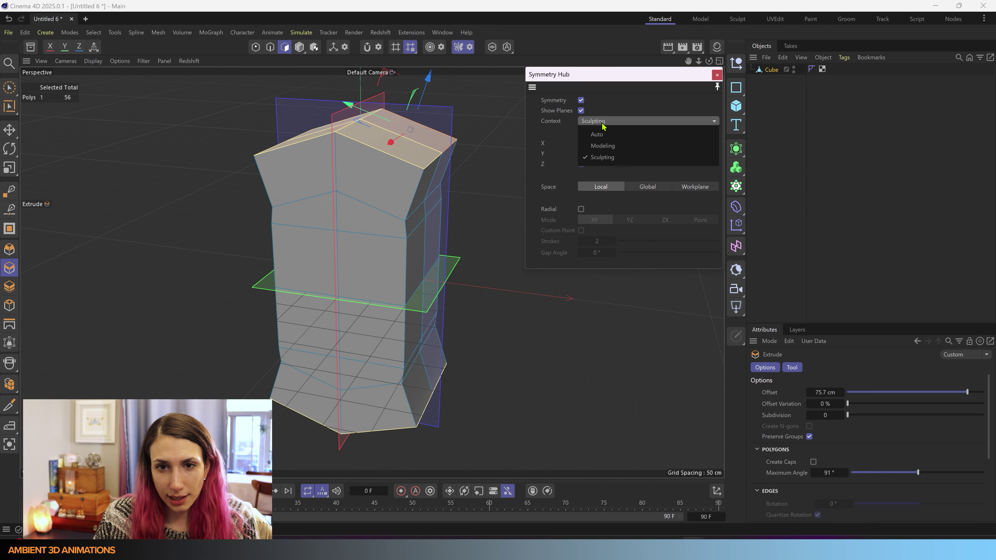
left_click(606, 149)
left_click(621, 121)
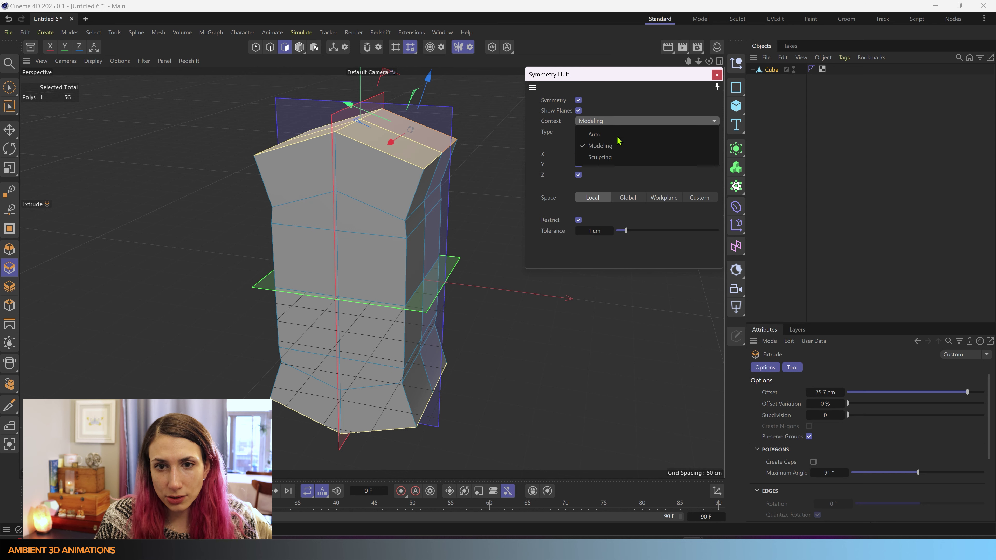
left_click(614, 155)
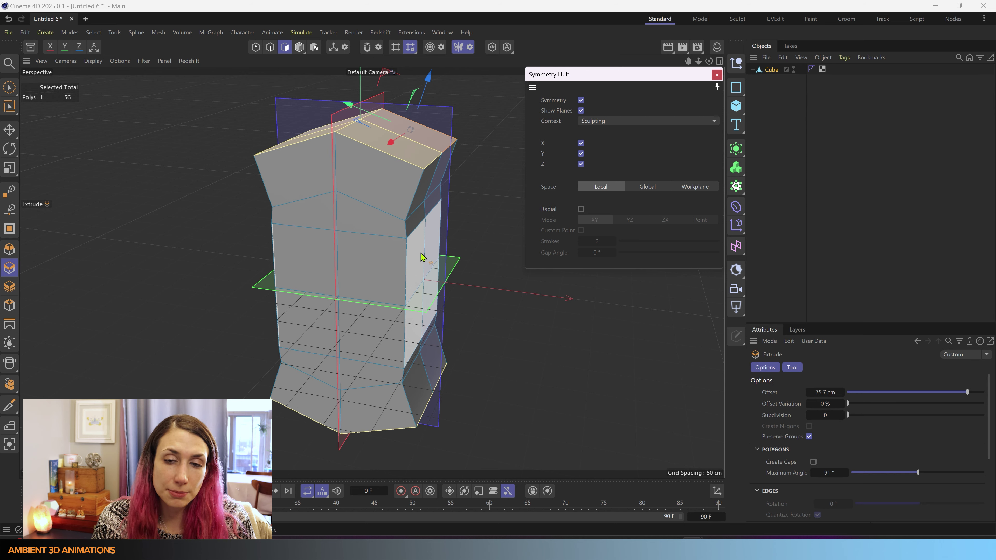
- Try the Global and Workplane spaces for sculpting symmetry, and look through the available workplane commands
left_click(653, 190)
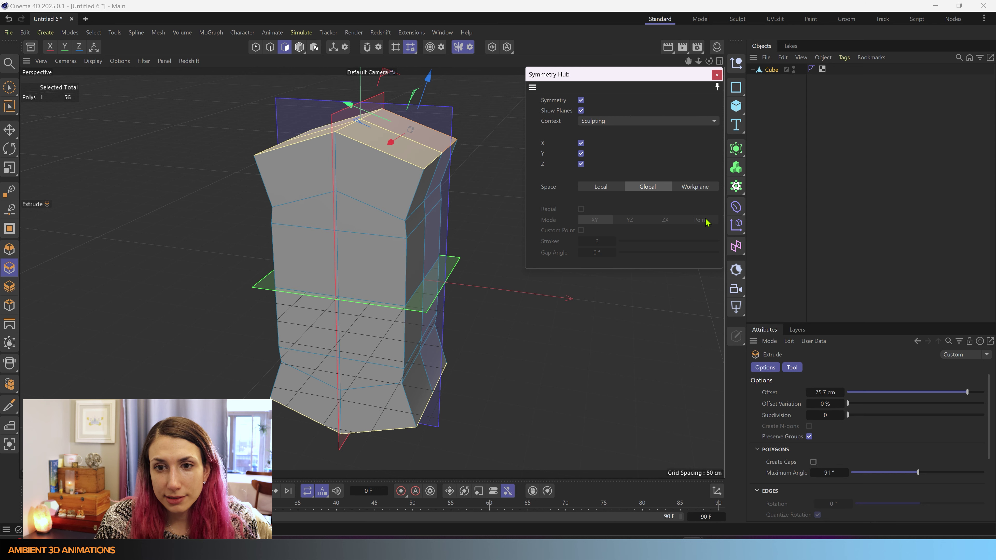
left_click(705, 188)
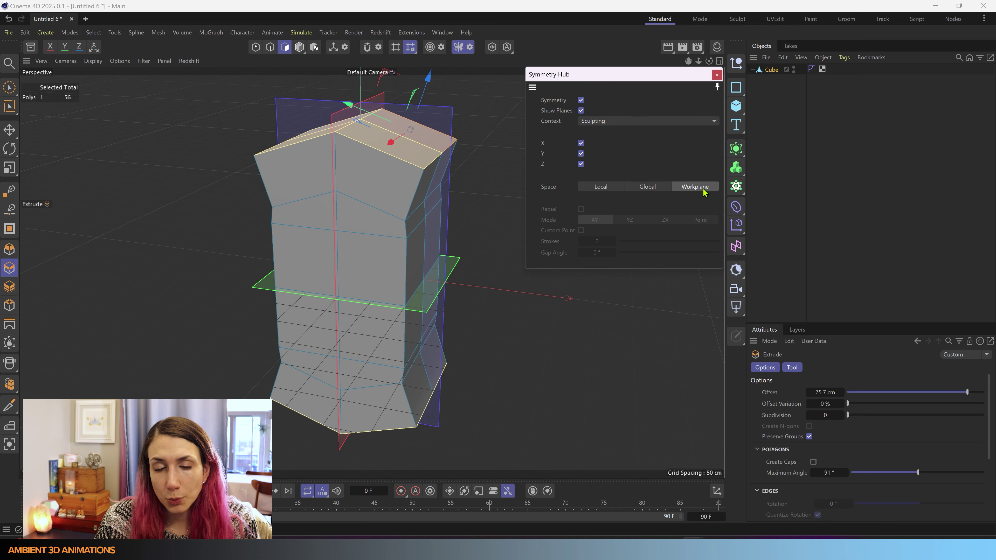
left_click(411, 49)
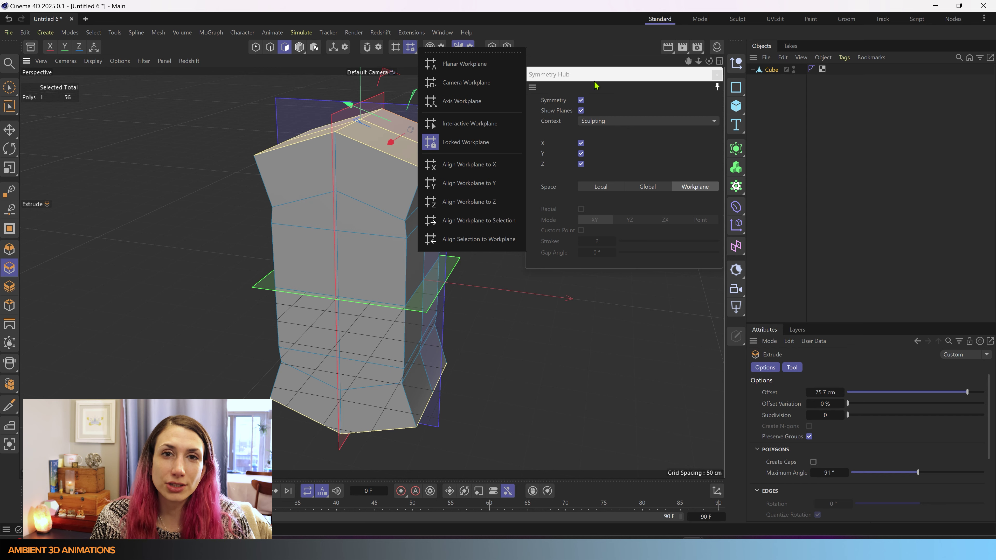
left_click(609, 19)
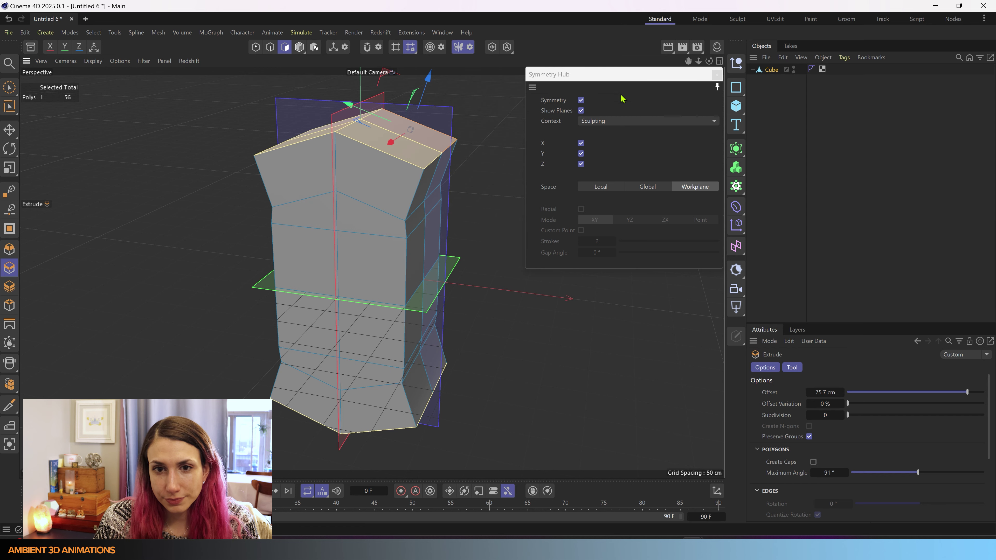
- Switch the symmetry context to Modeling and back to Sculpting, and set the sculpting space to Local
left_click(635, 123)
left_click(603, 145)
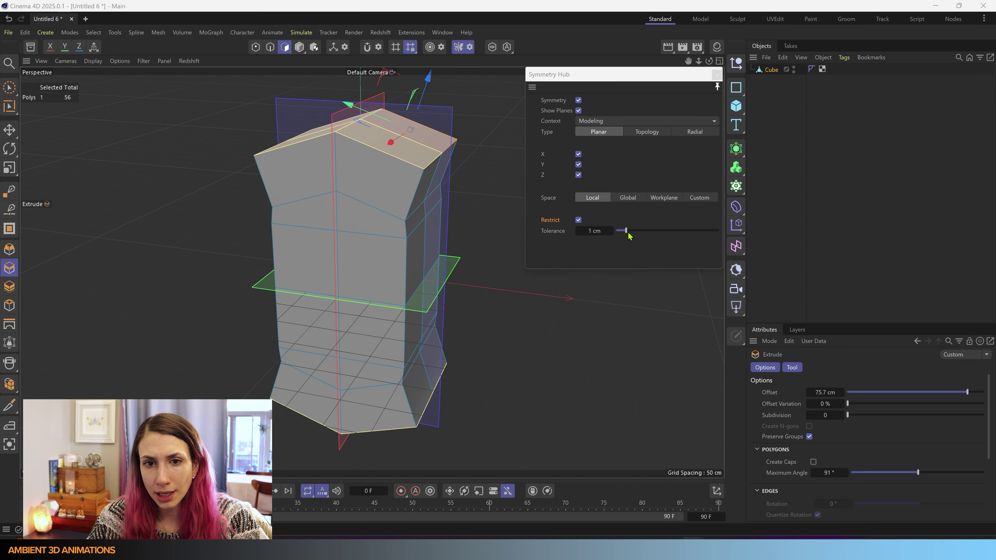
left_click(627, 122)
left_click(615, 157)
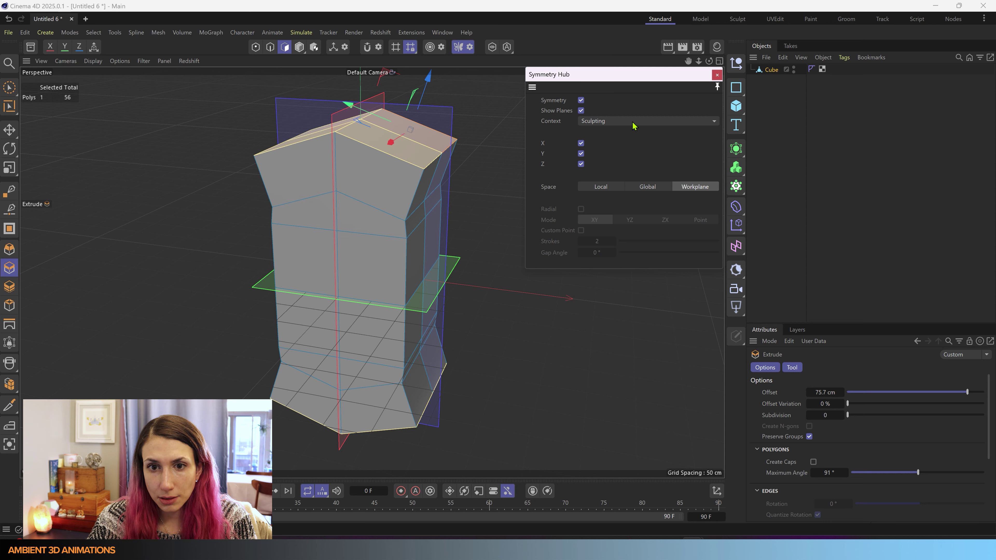
left_click(660, 191)
left_click(606, 191)
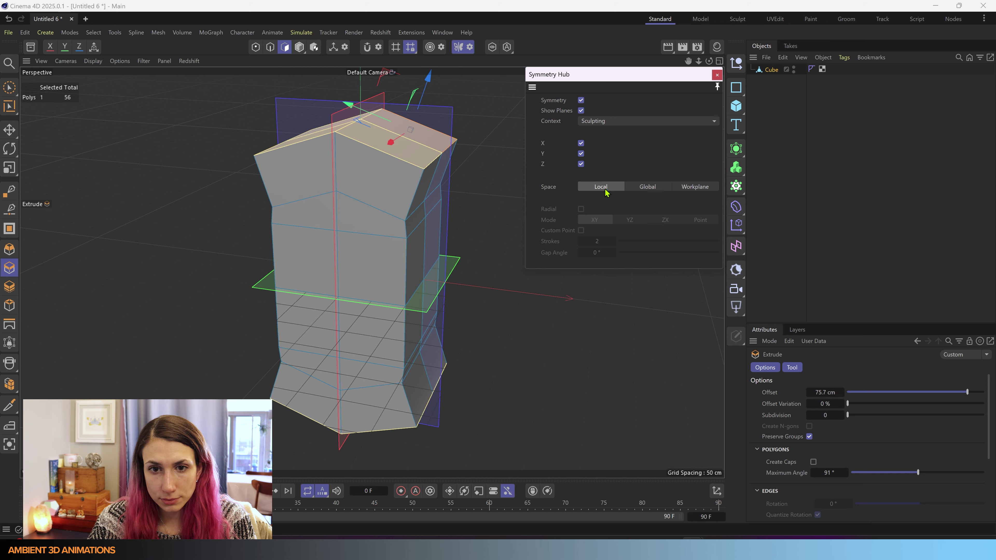
- Set the modeling symmetry space to Custom and set the symmetry context to Auto
left_click(637, 122)
left_click(624, 148)
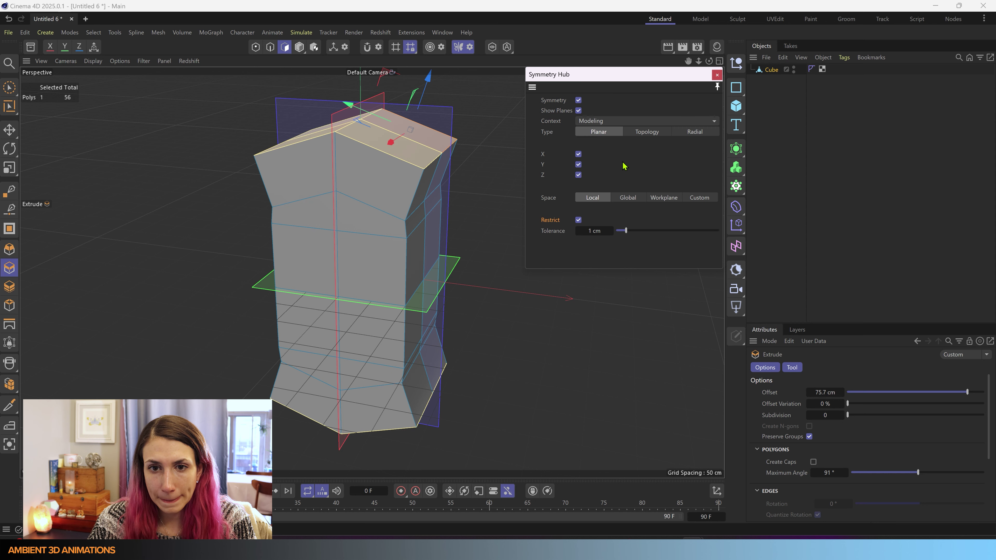
left_click(706, 201)
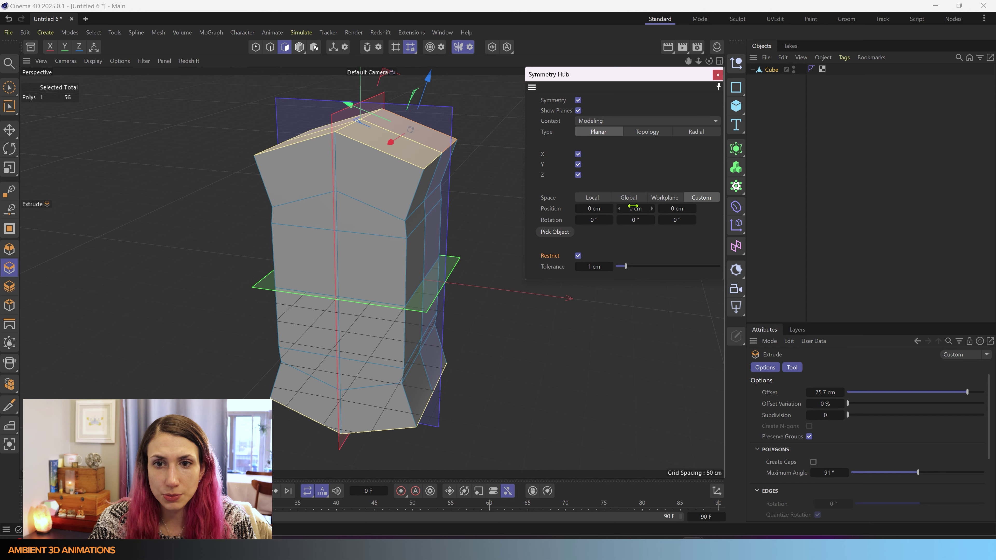
left_click(630, 123)
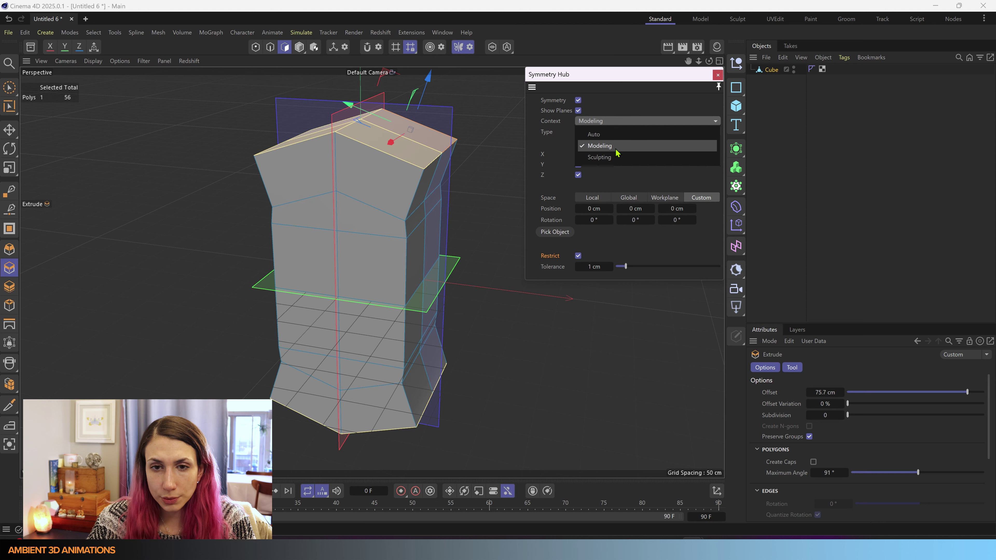
left_click(610, 137)
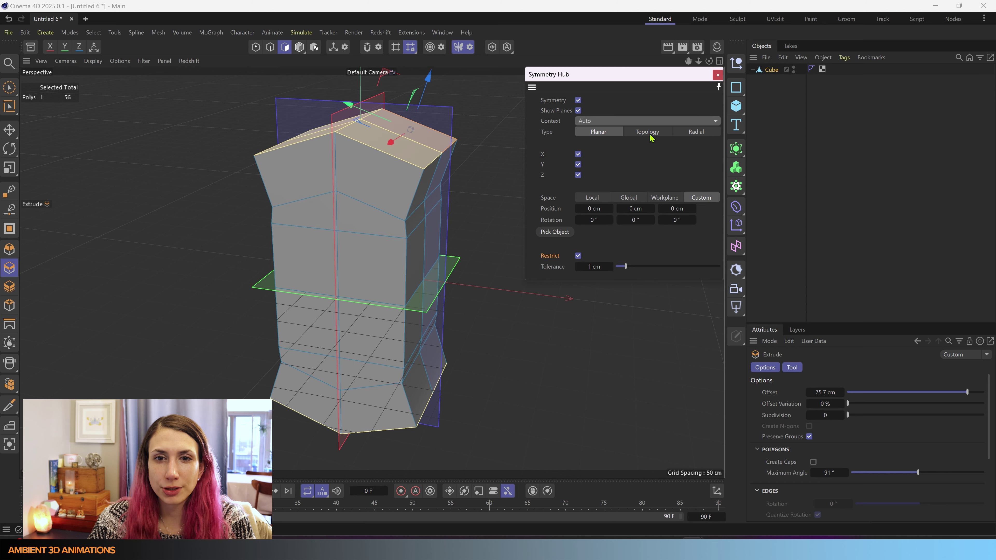
- Create a new project and load the Female - Cartoony character scene from the Asset Browser
left_click(86, 19)
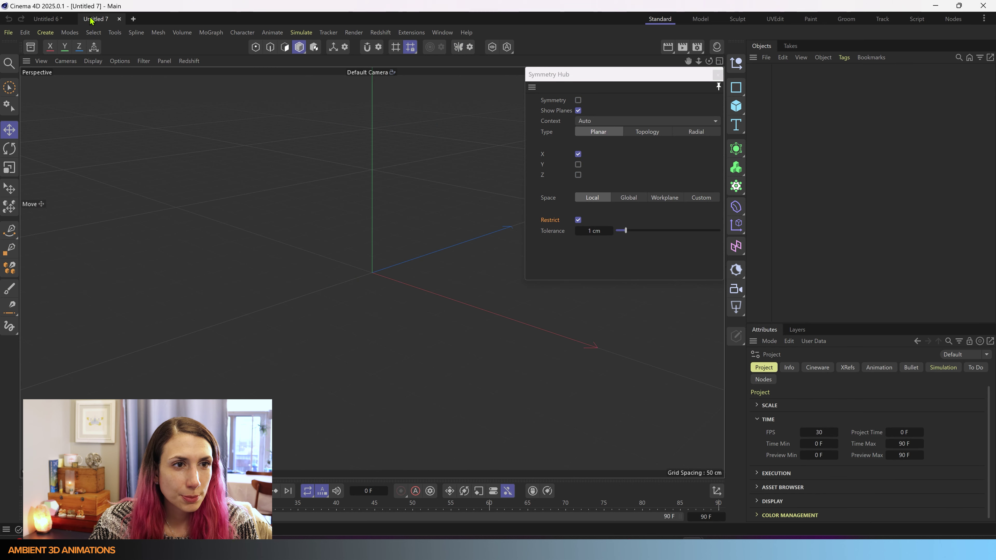
left_click(31, 47)
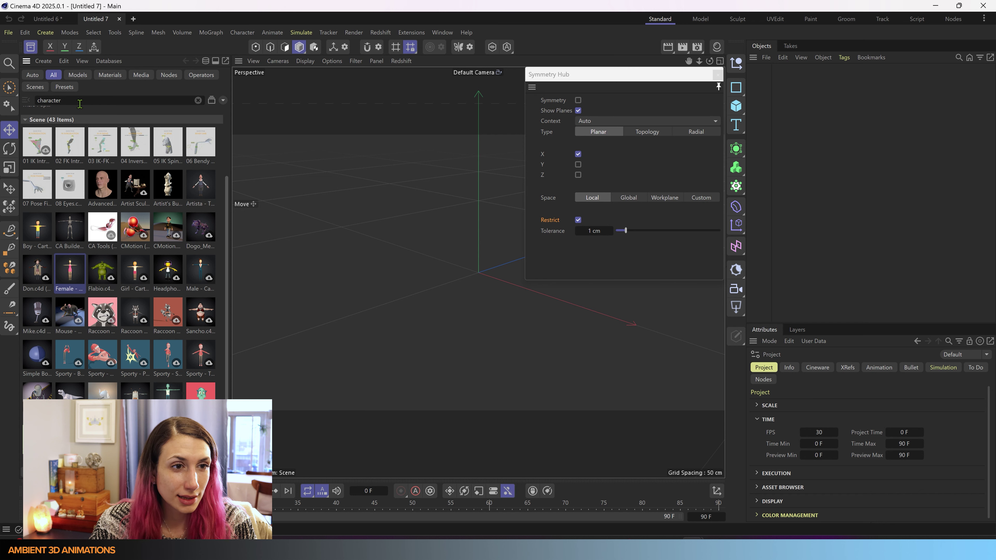
left_click(60, 100)
key("BackSpace")
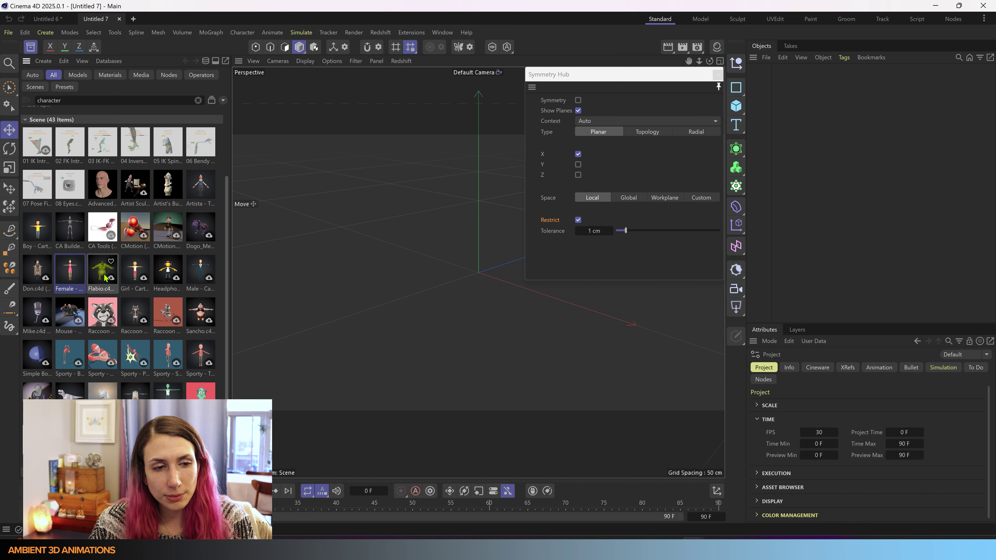
double_click(69, 276)
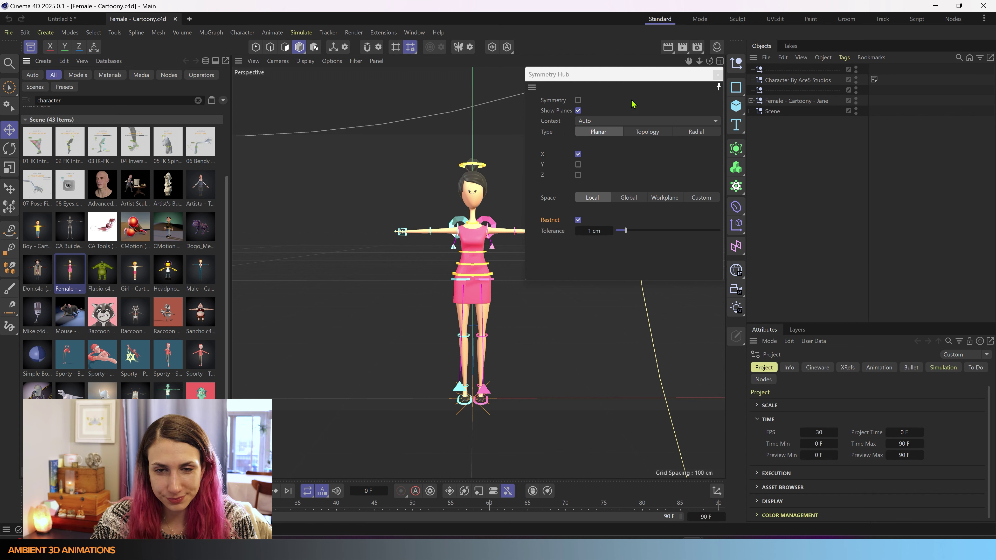
- Expand the character's hierarchy and its Mesh group with the Symmetry Hub moved out of the way, and unlock the Mesh layer
left_click_drag(633, 83, 774, 251)
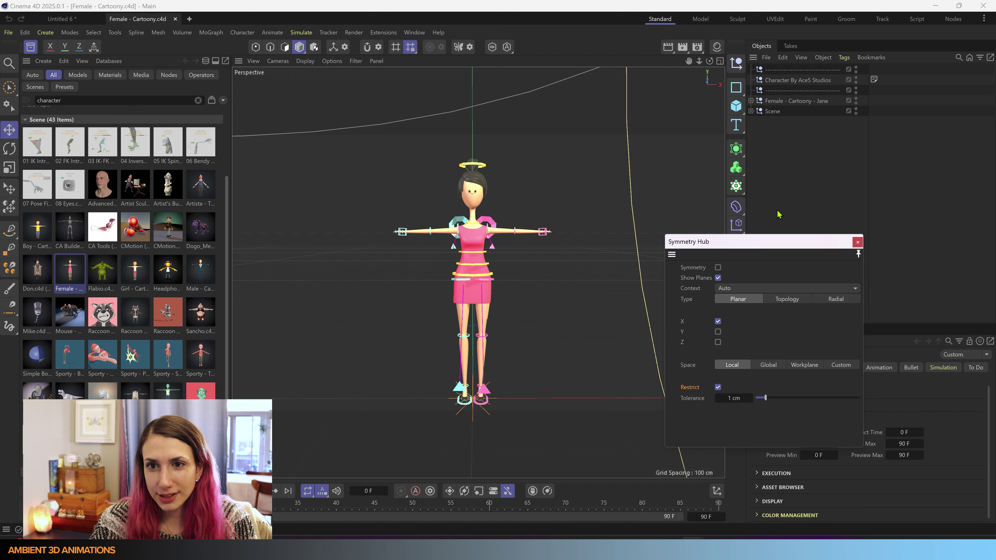
left_click(750, 101)
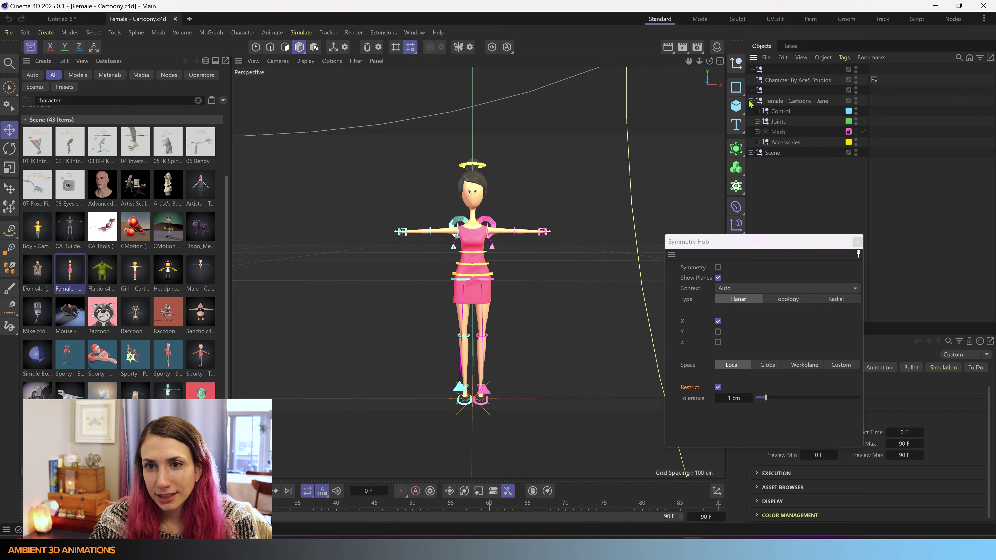
left_click(757, 132)
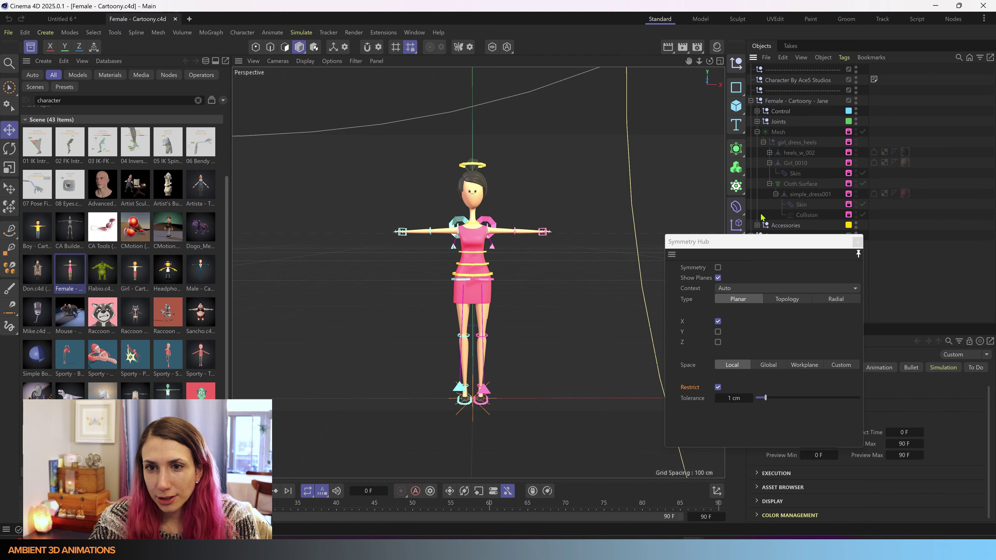
left_click_drag(757, 245, 614, 271)
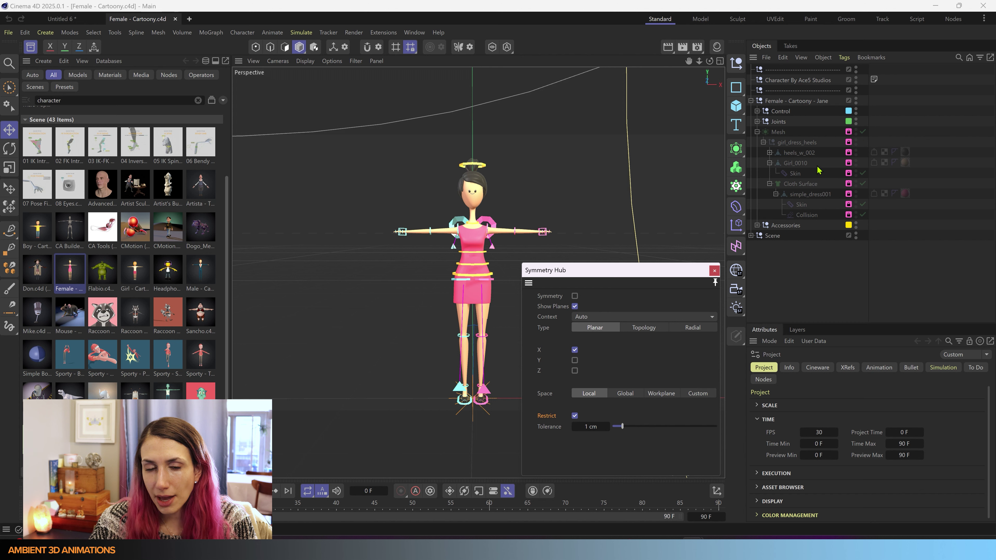
left_click(795, 332)
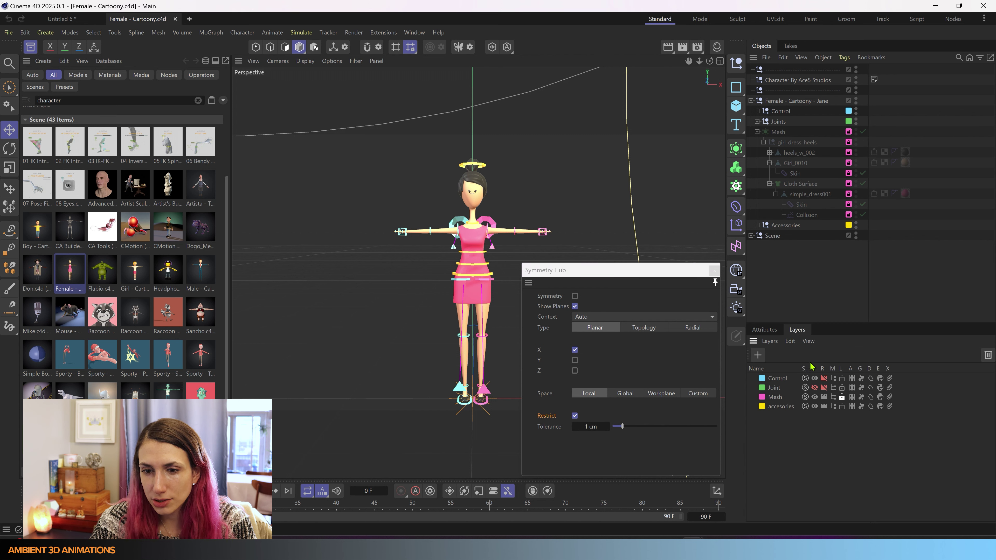
left_click(843, 397)
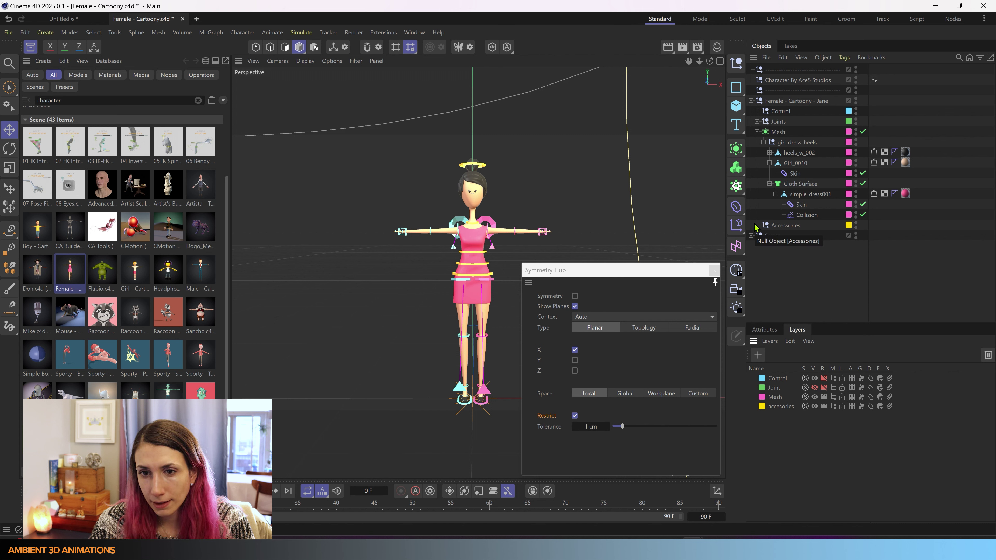
- Move the character's left hand controller from its outstretched pose down to beside the hip
left_click(782, 112)
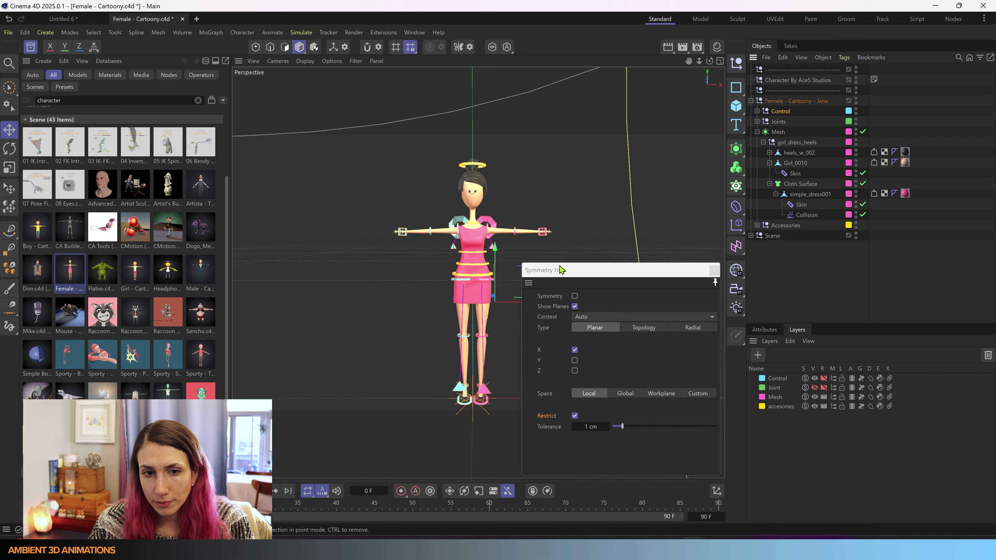
scroll(548, 242, "up", 10)
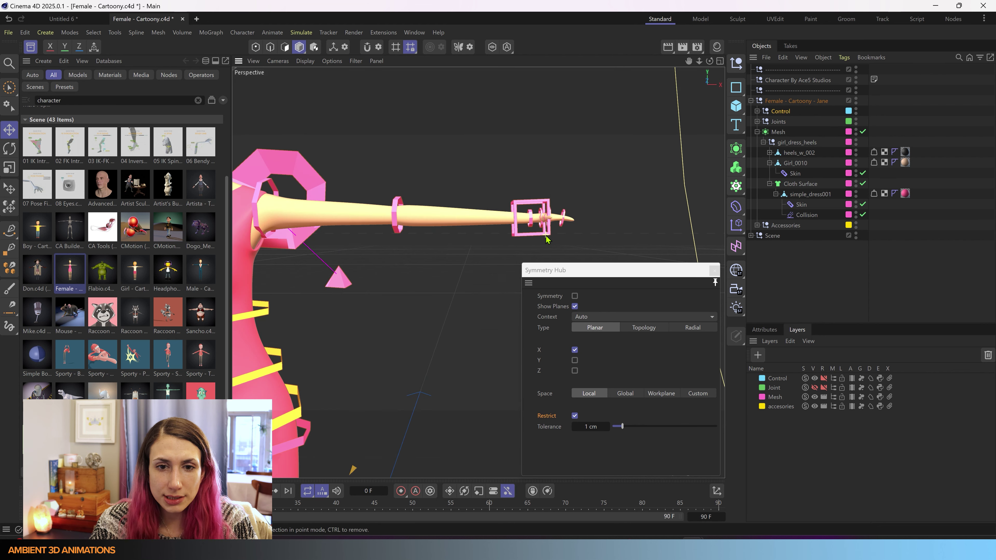
left_click(545, 237)
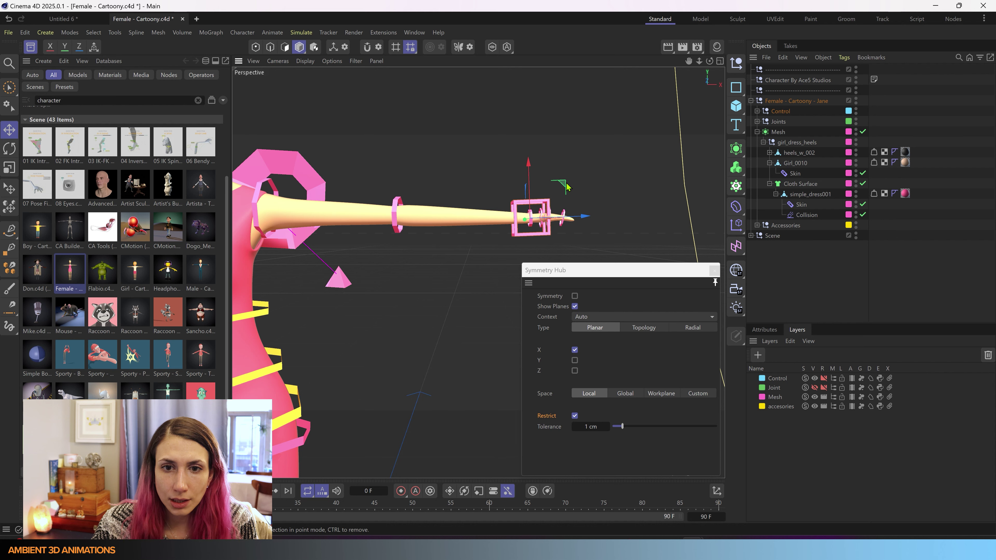
left_click_drag(568, 186, 310, 427)
- Rotate the left hand controller so the fingers point downward, and nudge it closer against the hip
key("r")
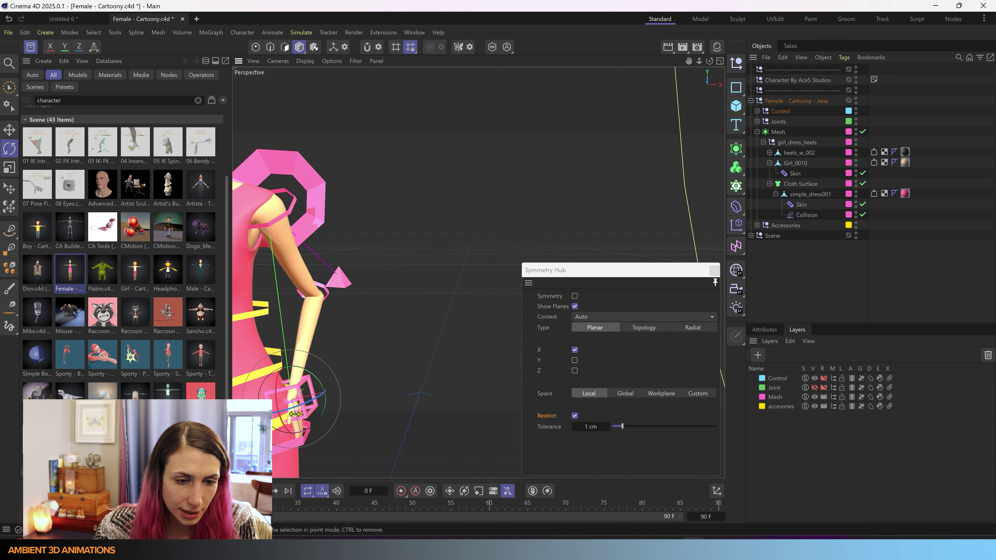
middle_click_drag(279, 412, 472, 329, "alt")
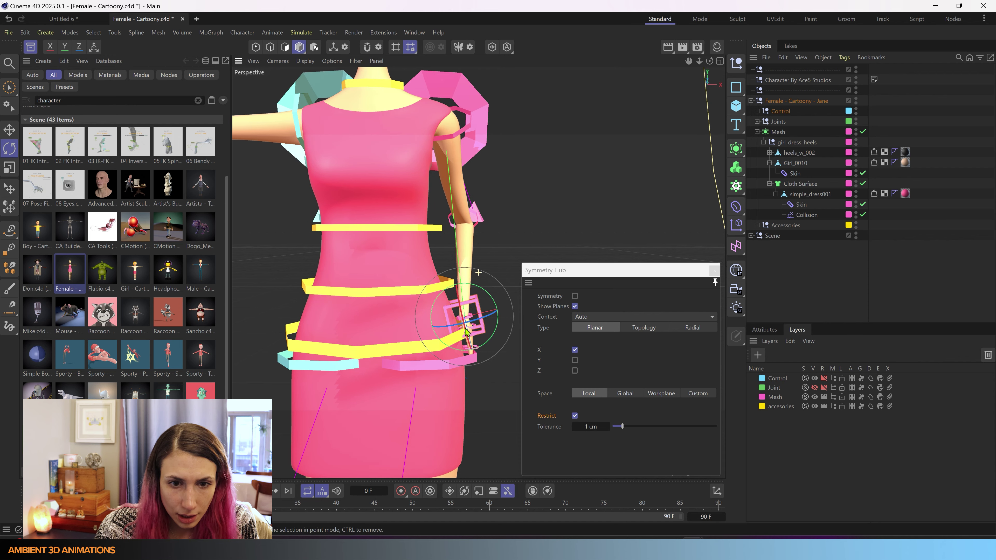
scroll(469, 334, "up", 5)
scroll(455, 337, "down", 3)
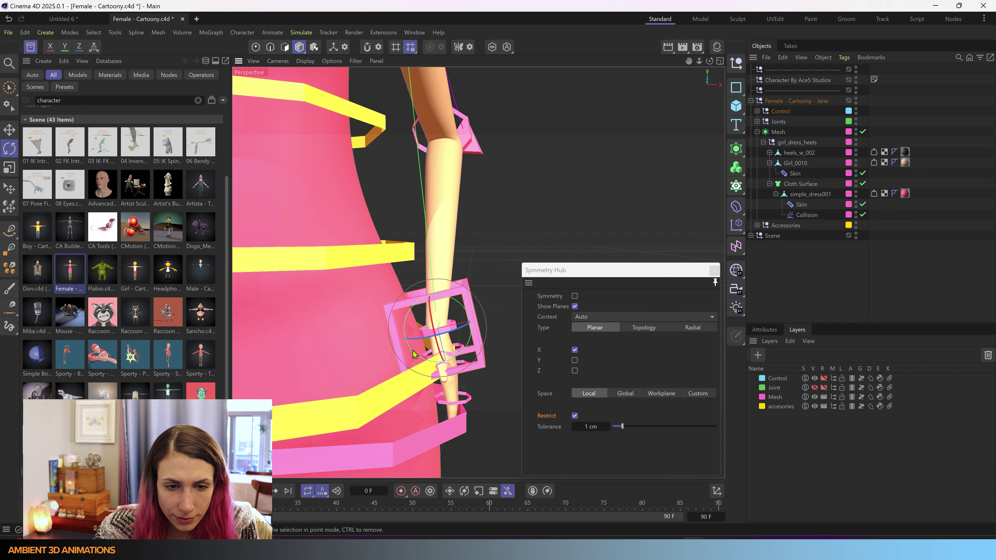
mouse_move(415, 350)
left_mouse_down("alt")
mouse_move(451, 359)
mouse_move(425, 356)
left_mouse_up("alt")
key("e")
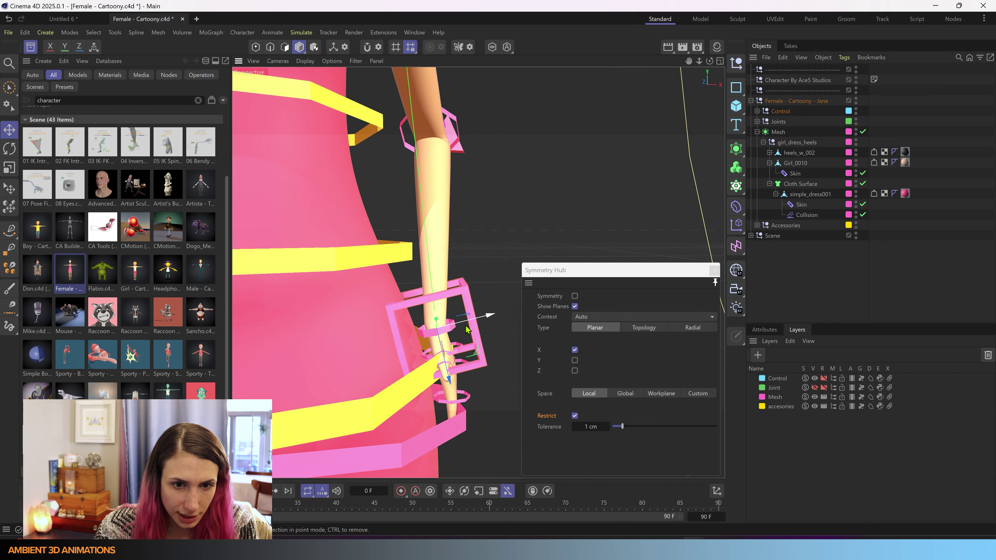
left_click_drag(478, 314, 482, 320)
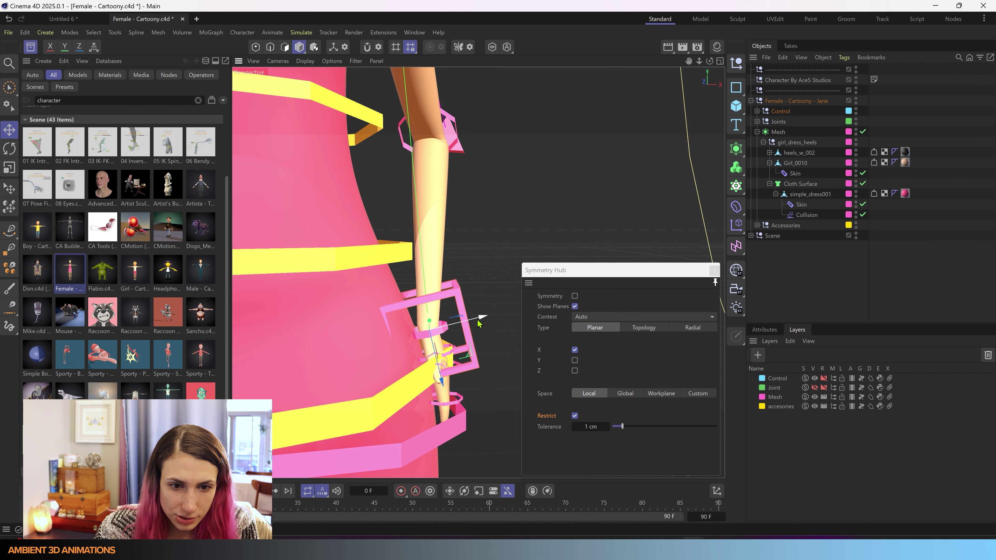
- Rotate the character's right hand controller and raise the hand to beside the head so the arm bends
scroll(482, 319, "down", 5)
left_click_drag(418, 328, 381, 352, "alt")
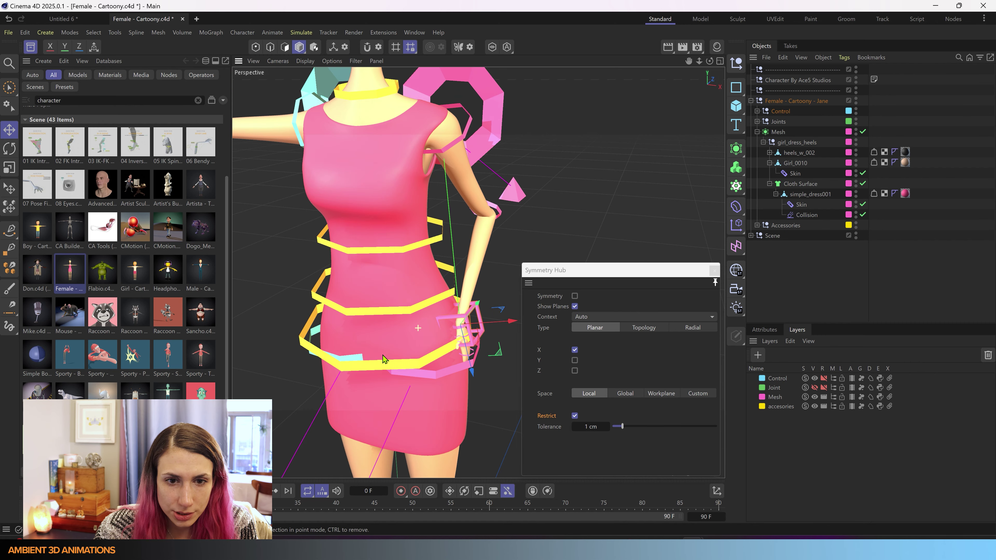
scroll(367, 311, "down", 5)
middle_click_drag(367, 302, 491, 321, "alt")
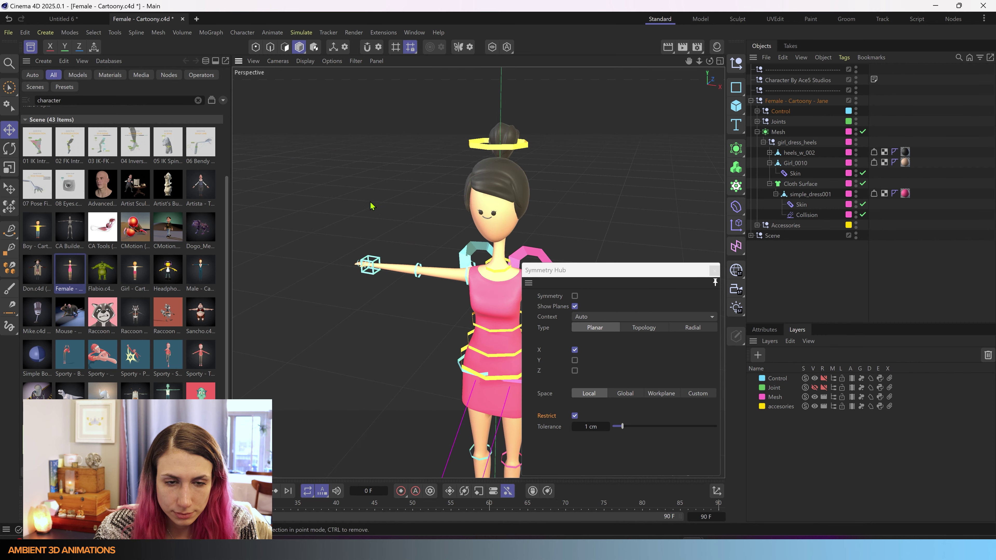
left_click(374, 267)
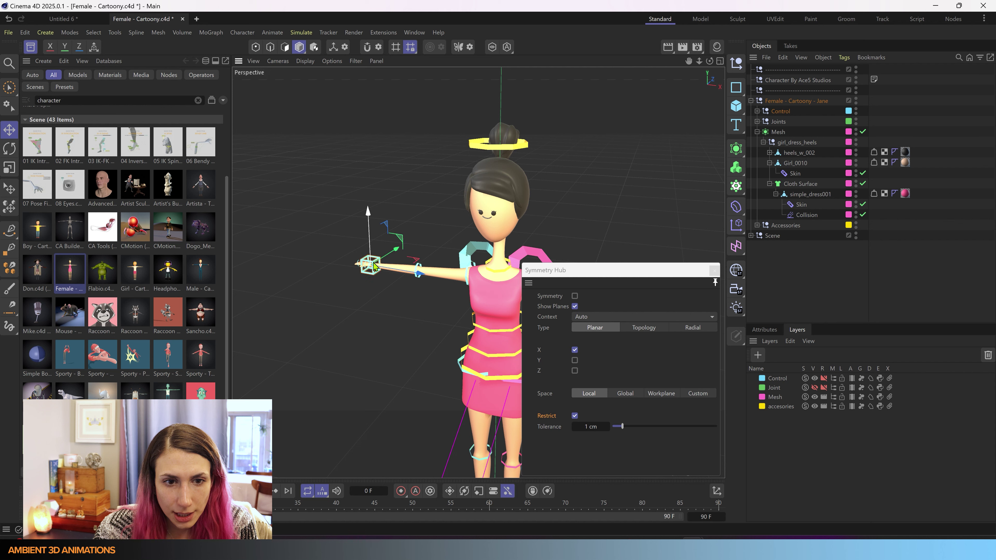
key("r")
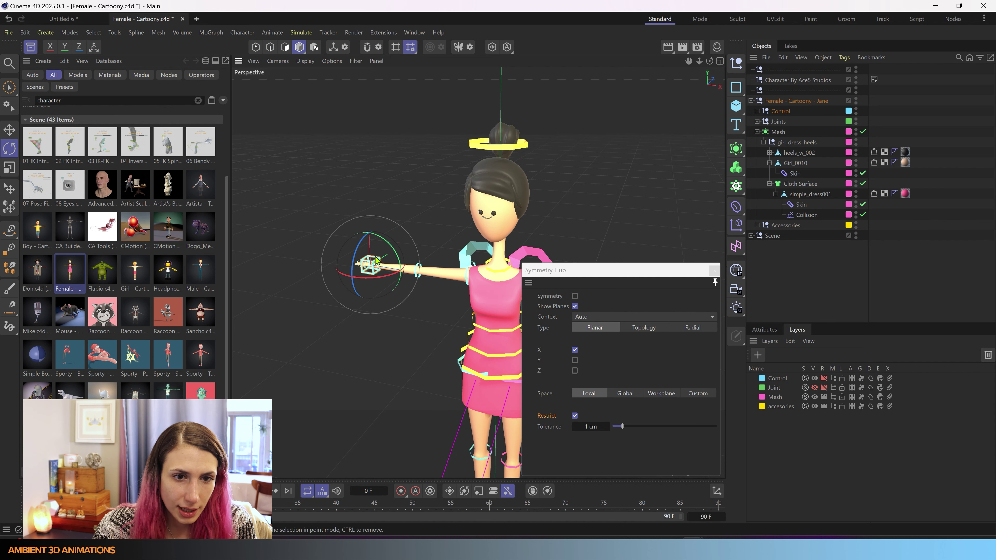
left_click_drag(357, 273, 373, 215)
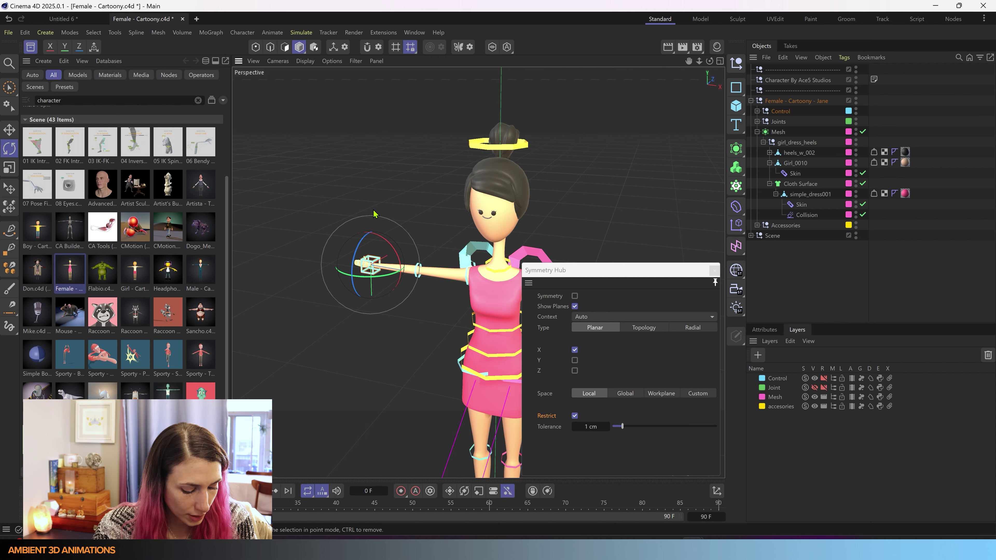
key("e")
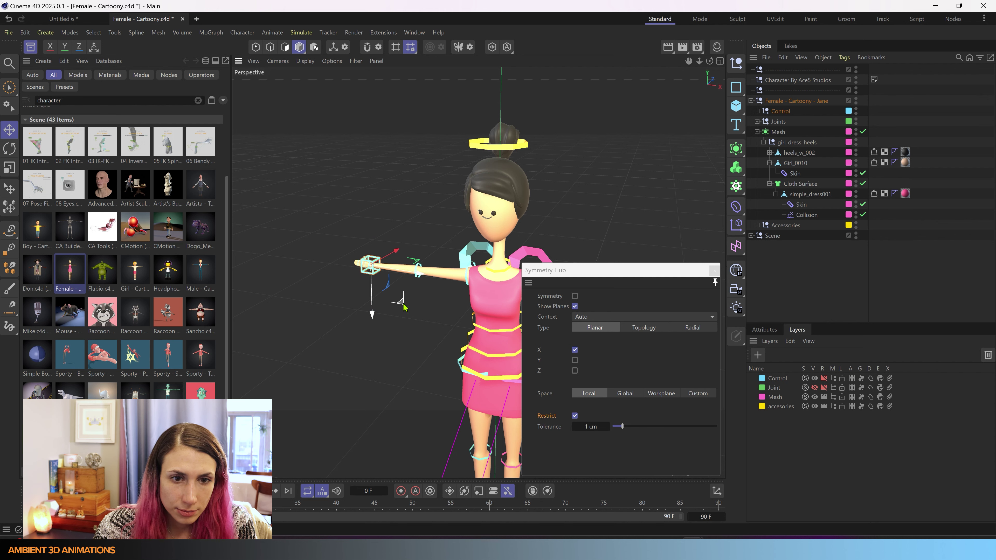
left_click_drag(405, 303, 350, 312)
- Move the raised right arm's elbow pole controller up and outward so the elbow points out to the side
middle_click_drag(556, 255, 402, 193, "alt")
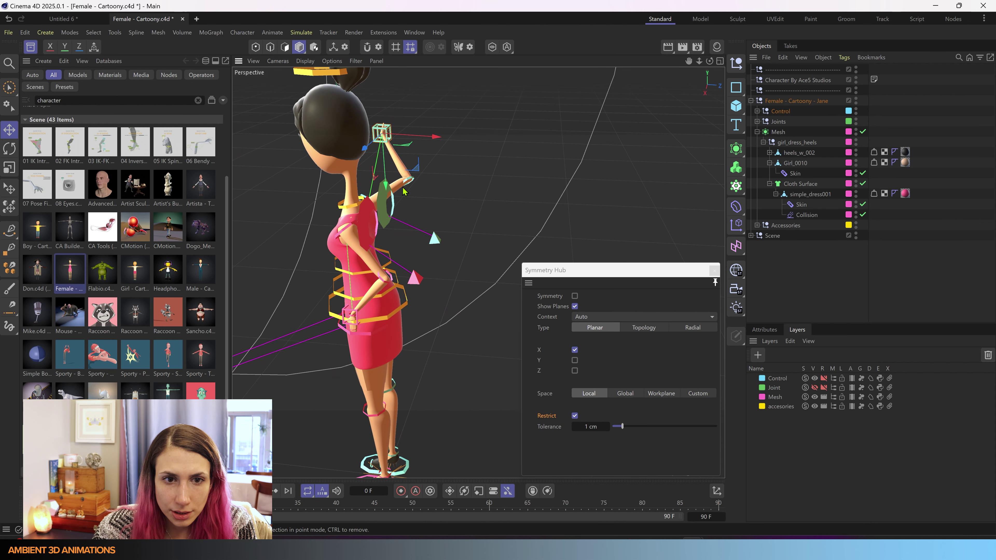
left_click(410, 181)
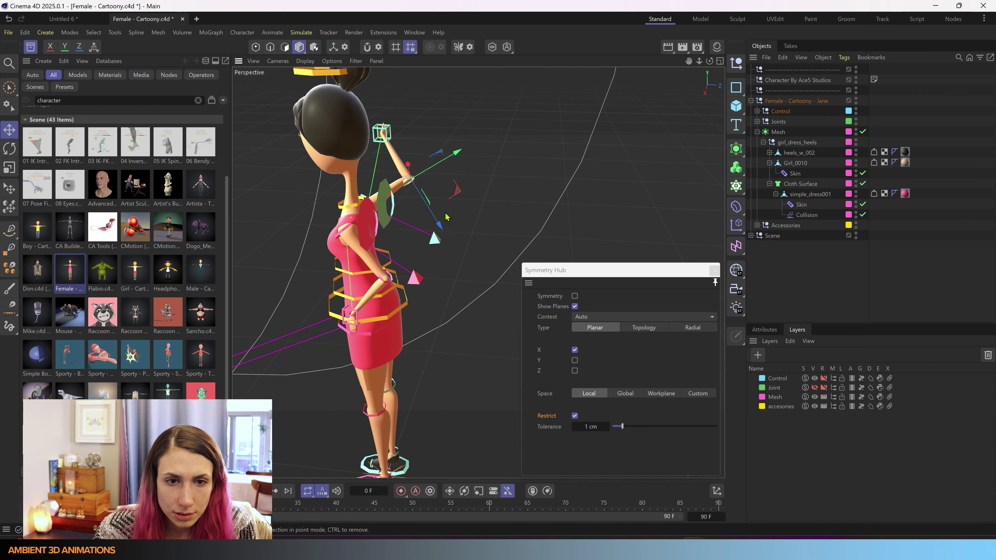
mouse_move(441, 196)
left_mouse_down()
mouse_move(431, 212)
mouse_move(439, 187)
left_mouse_up()
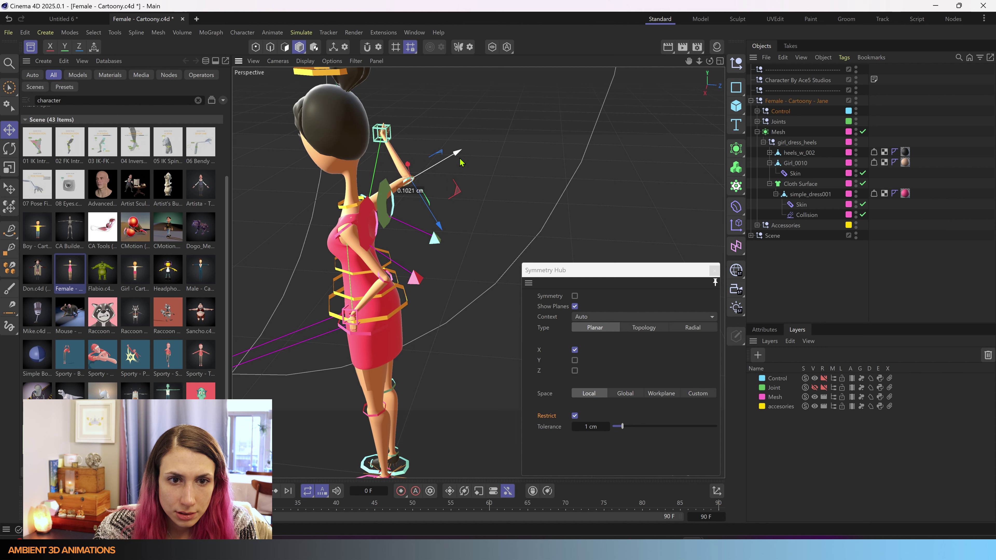
left_click_drag(445, 251, 468, 235, "alt")
left_click(468, 235)
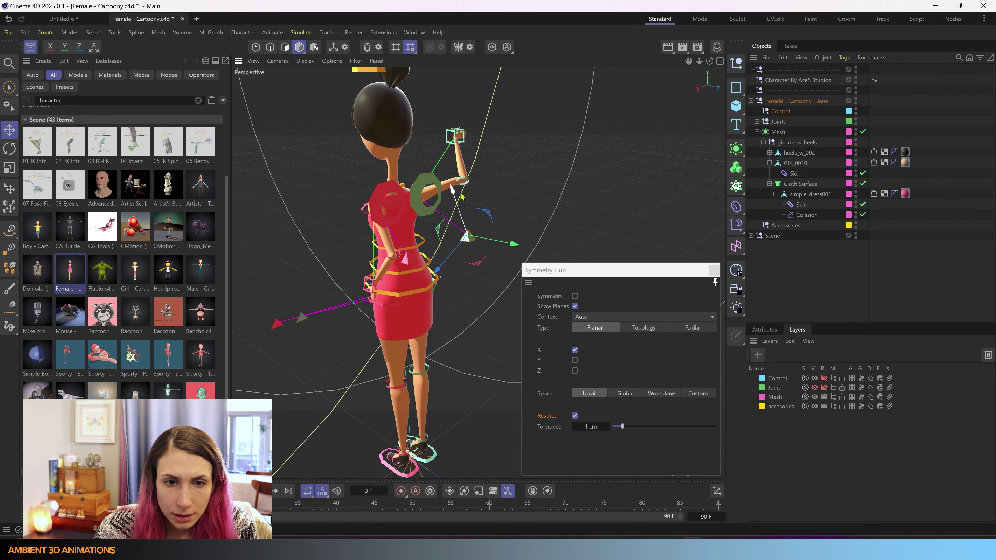
left_click_drag(440, 280, 466, 214)
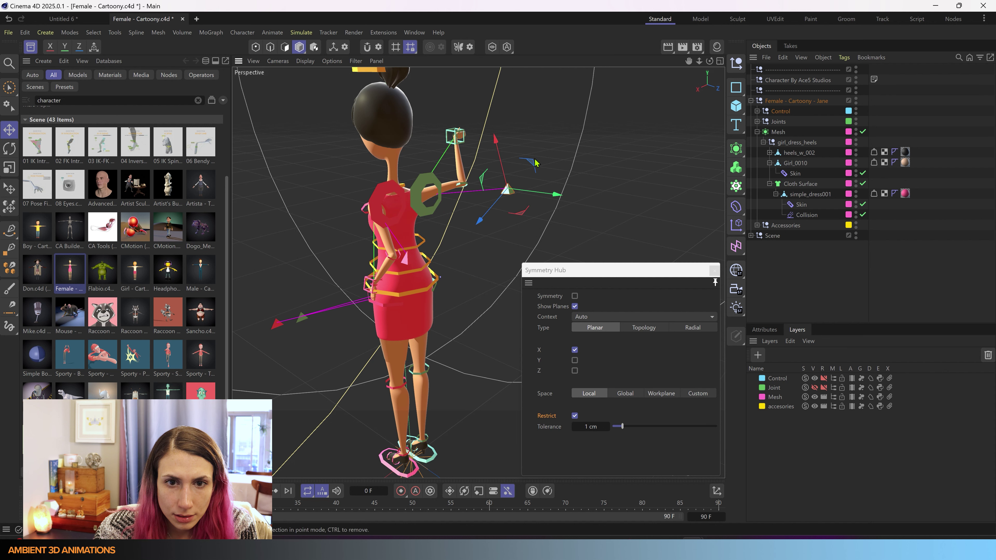
left_click_drag(530, 165, 647, 208)
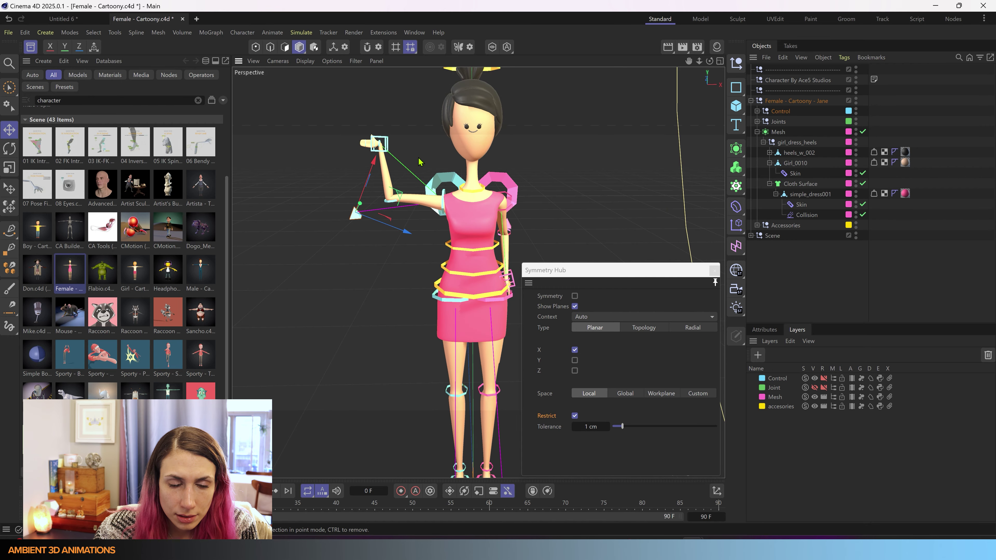
- Rotate the raised right hand controller so the fingers point upward in a waving pose
scroll(375, 152, "up", 3)
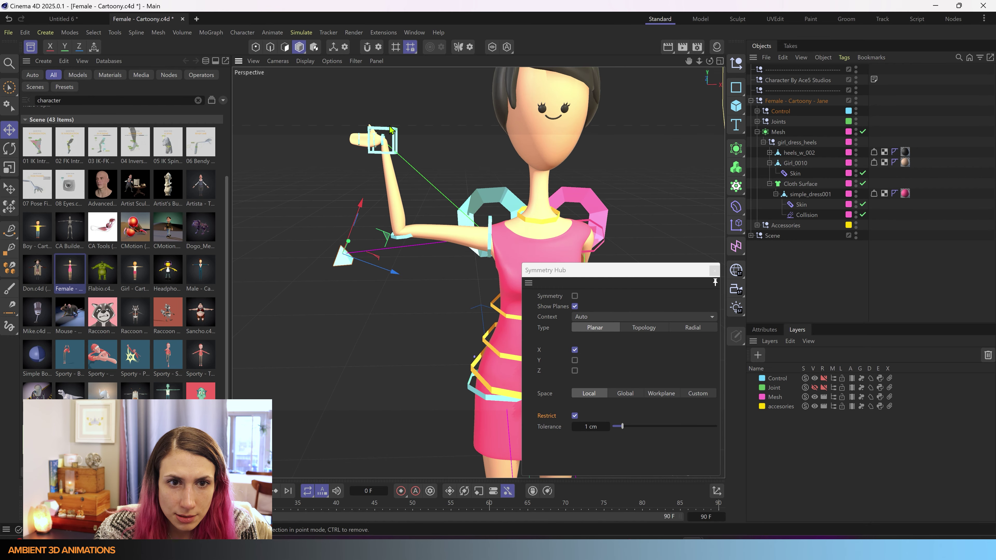
left_click(397, 136)
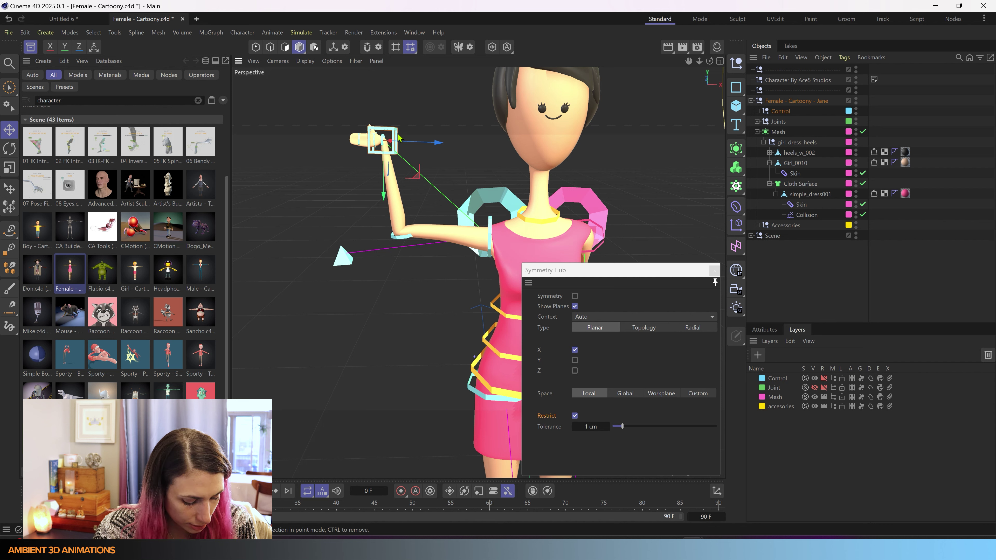
key("r")
left_click_drag(417, 130, 424, 179)
scroll(425, 196, "down", 3)
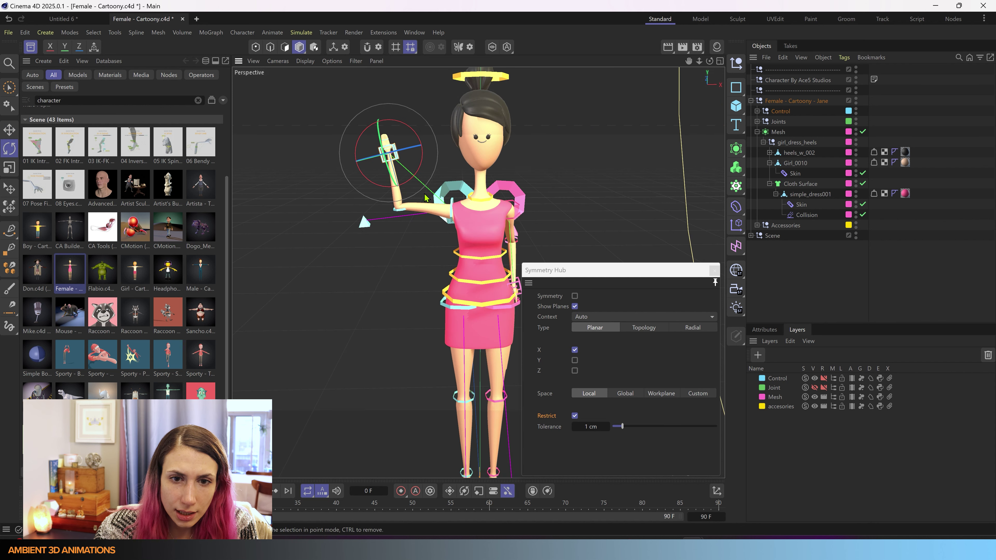
- Move the left arm's elbow pole controller outward so the elbow bends away from the body
scroll(455, 249, "up", 5)
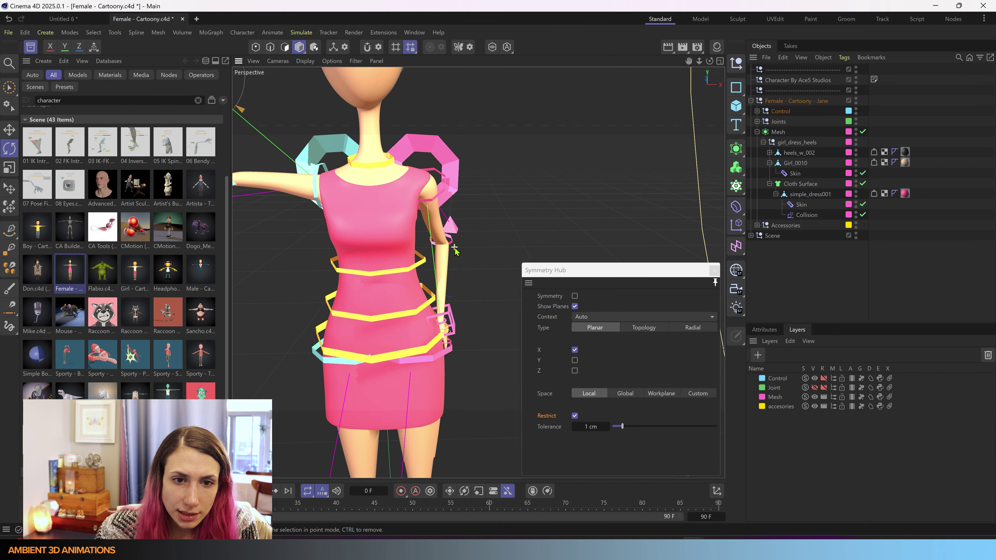
left_click(453, 227)
key("e")
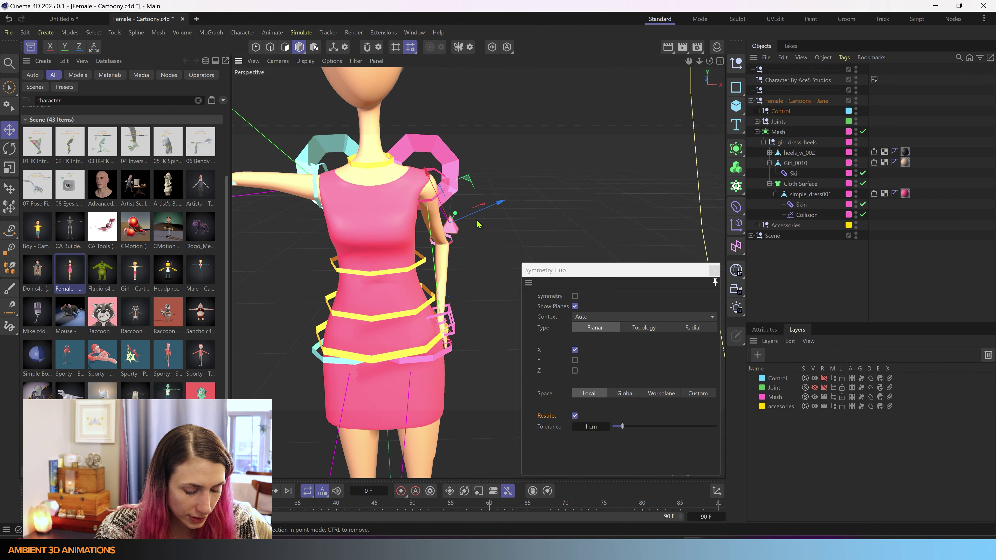
left_click_drag(472, 182, 524, 178)
scroll(414, 325, "down", 8)
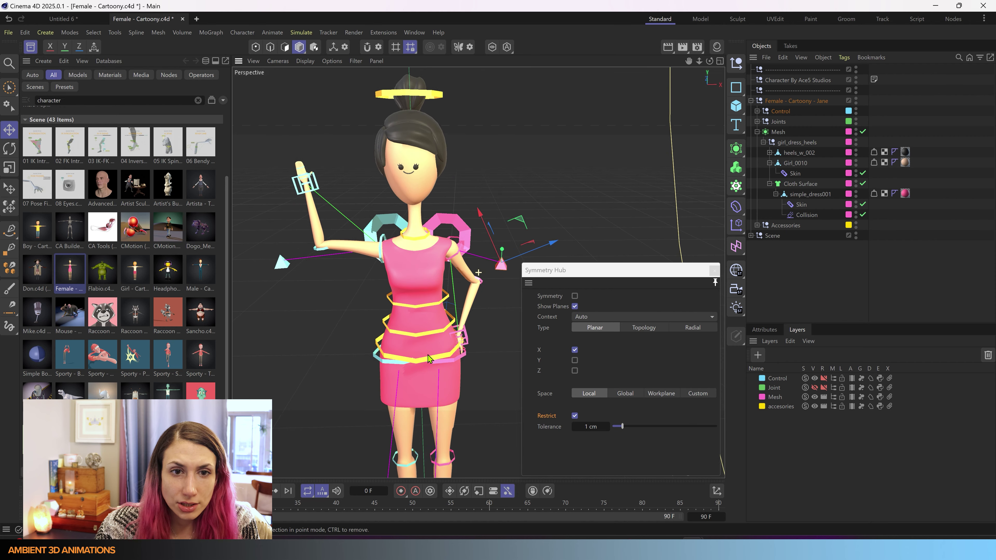
- Collapse the Mesh group and apply Current State to Object to the whole Female - Cartoony character hierarchy
scroll(426, 358, "up", 4)
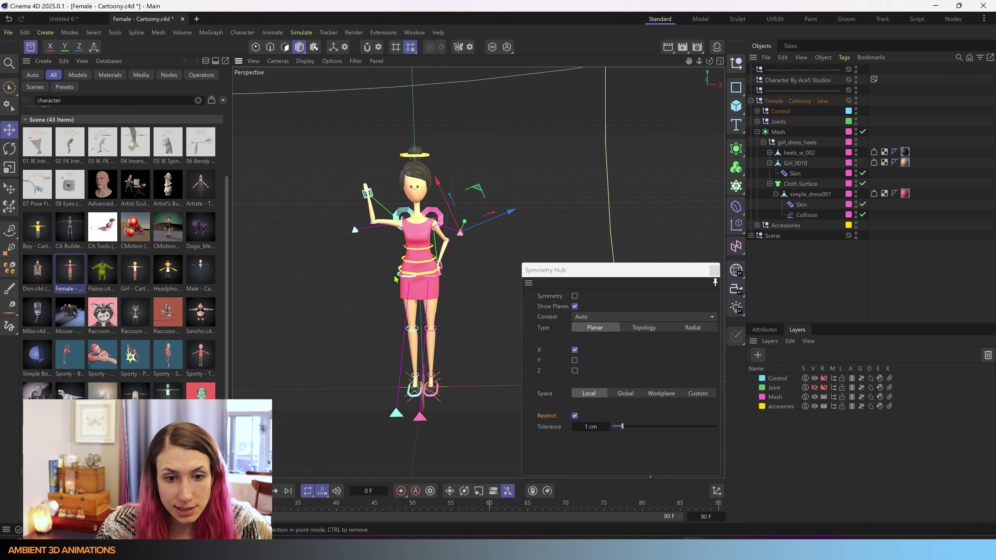
left_click_drag(406, 302, 399, 300, "alt")
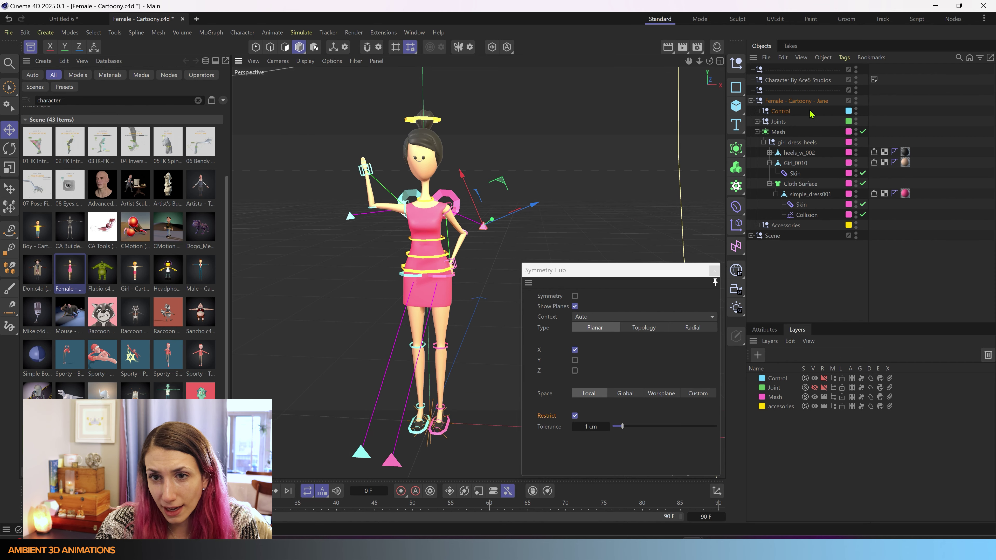
left_click(782, 103)
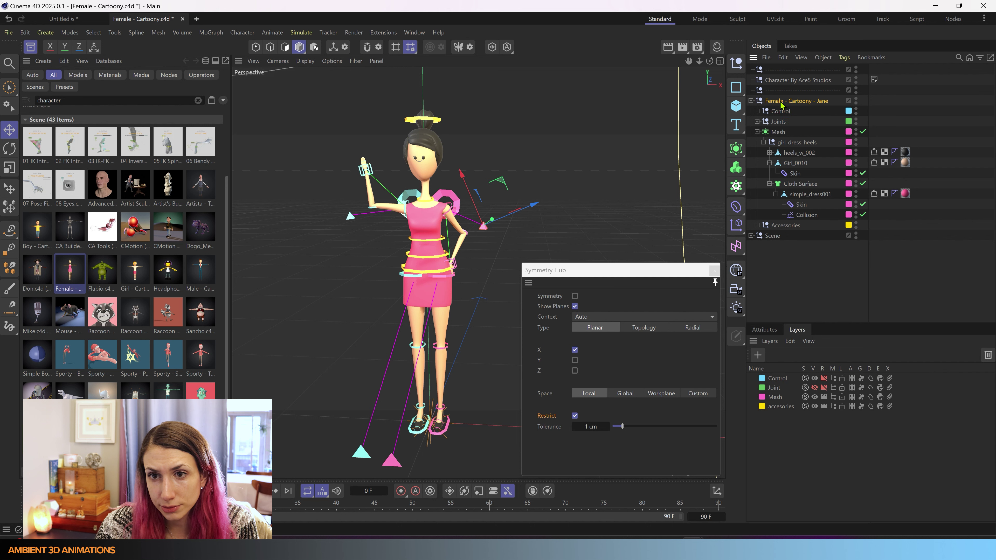
left_click(758, 132)
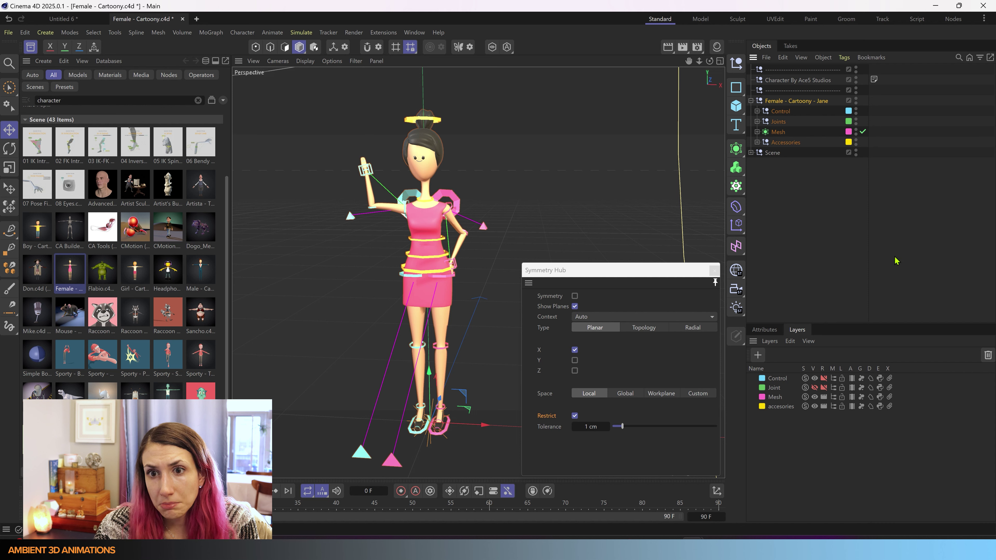
right_click(804, 108)
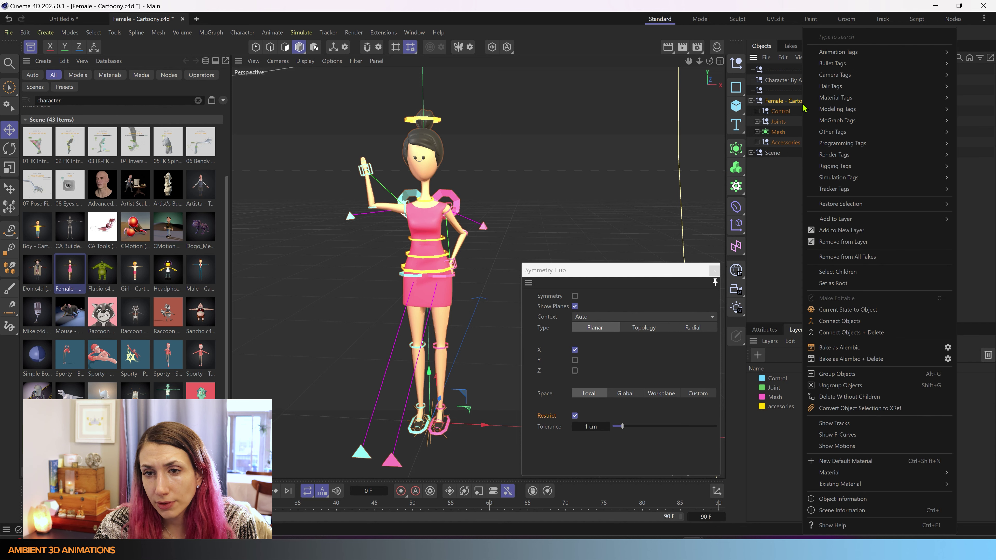
left_click(857, 314)
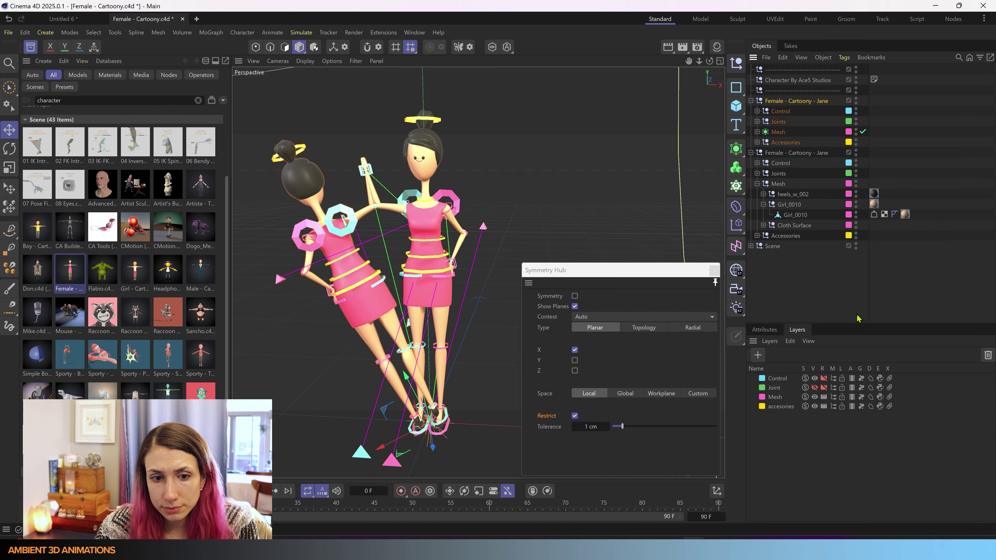
- Undo the Current State to Object conversion and select the original character's root object
left_click(823, 154)
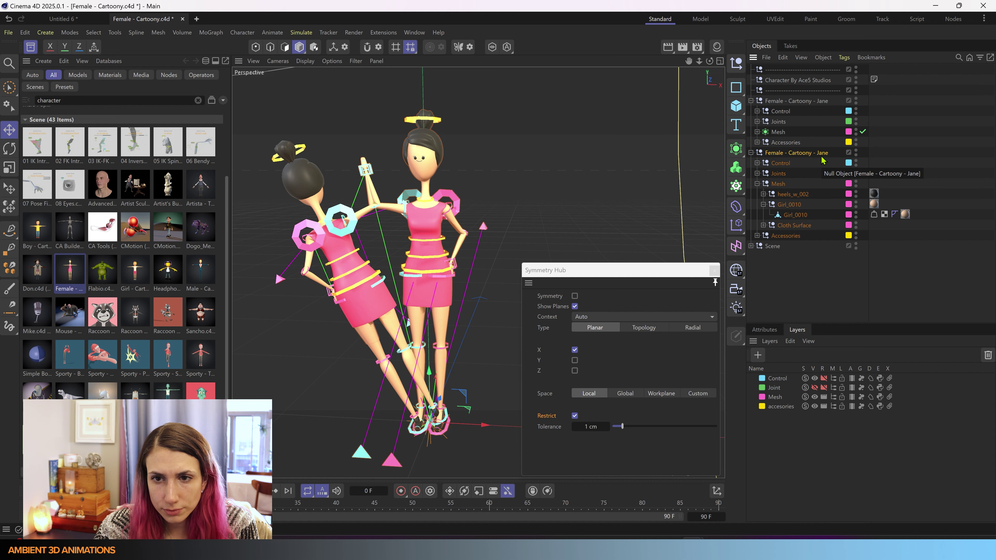
key("ctrl+z")
key("ctrl+z")
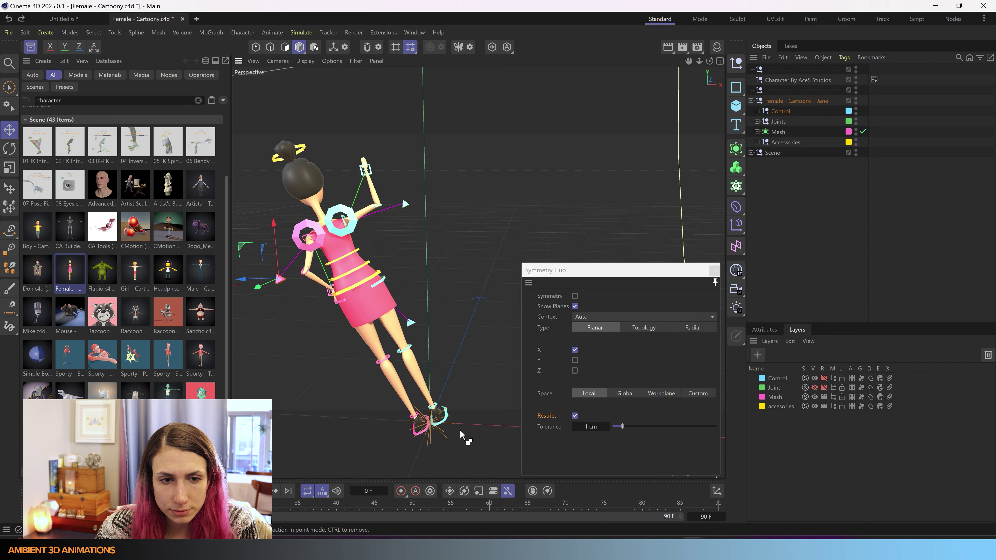
left_click(789, 104)
key("ctrl+z")
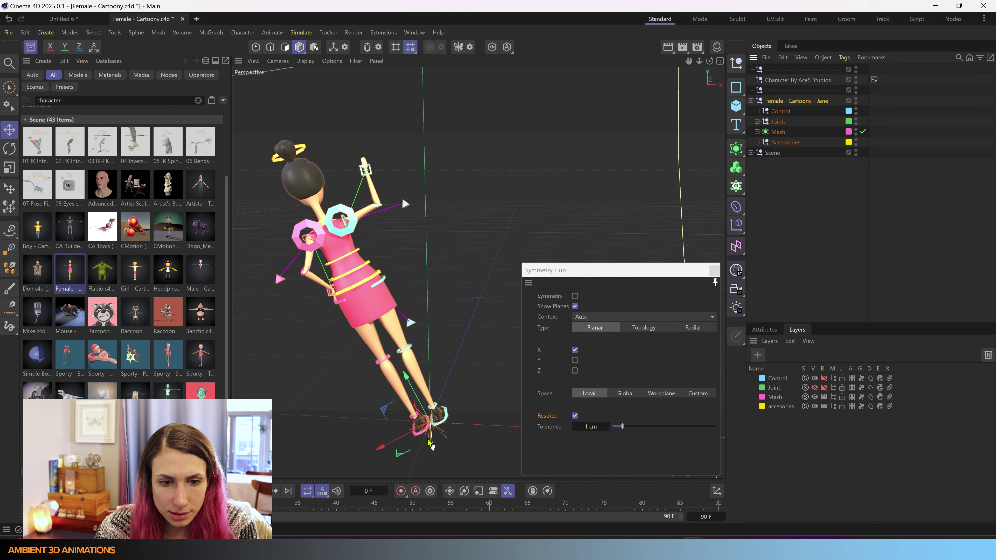
- Rotate the tilted character upright and turn it around its vertical axis so its face points toward the camera
key("r")
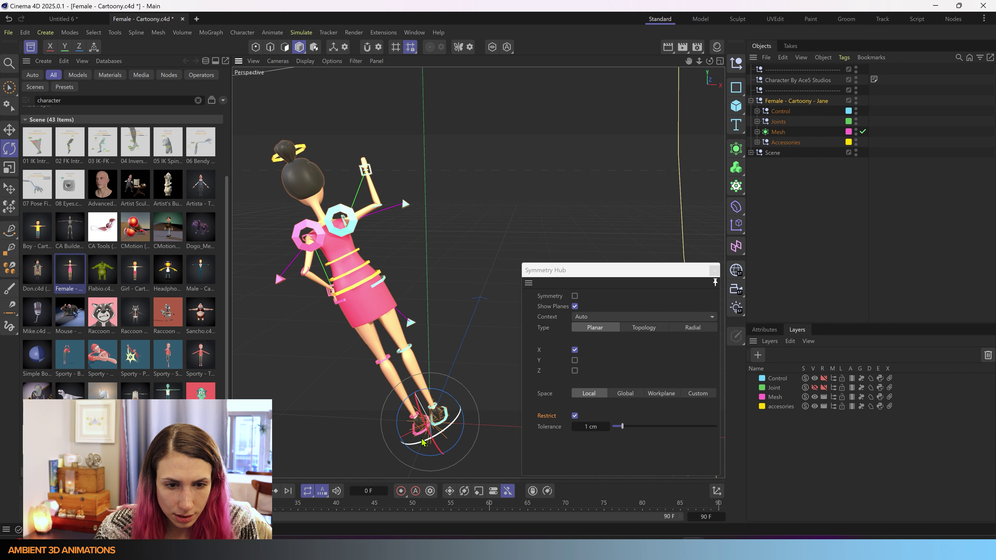
left_click(767, 331)
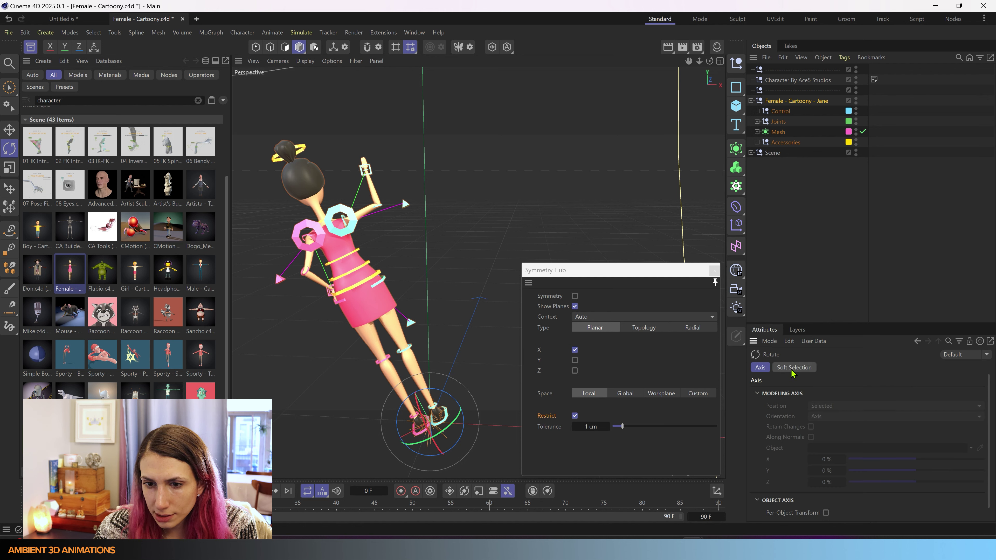
left_click(798, 331)
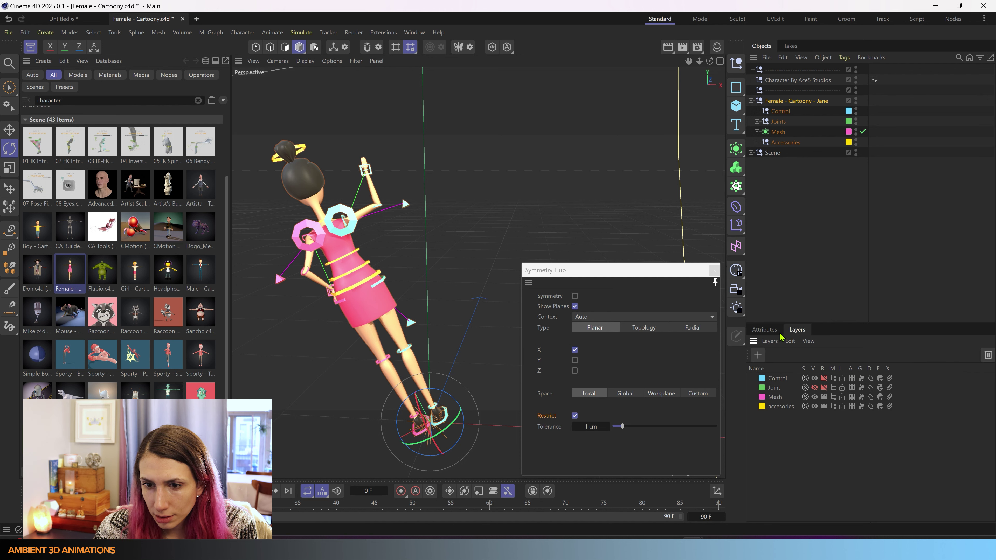
left_click(768, 330)
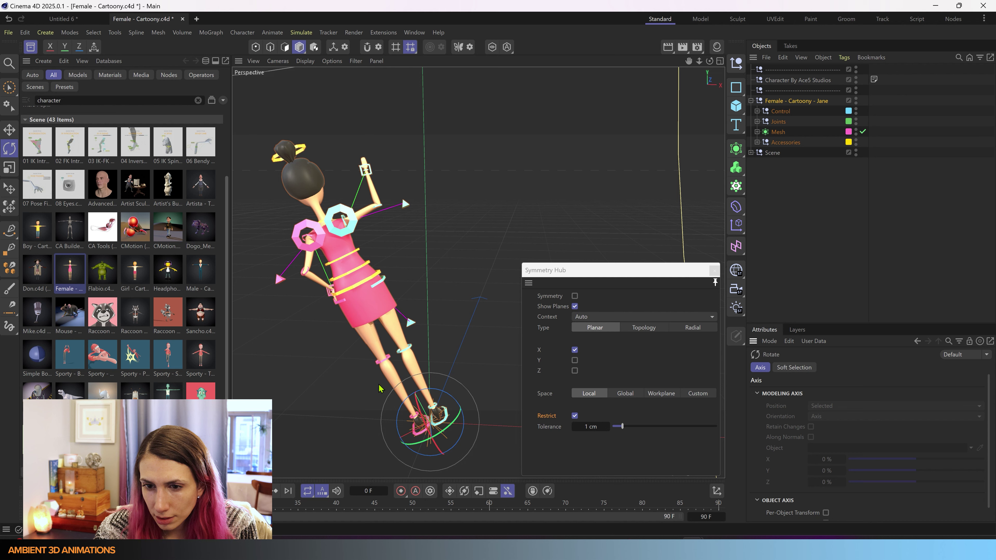
left_click_drag(449, 396, 473, 400)
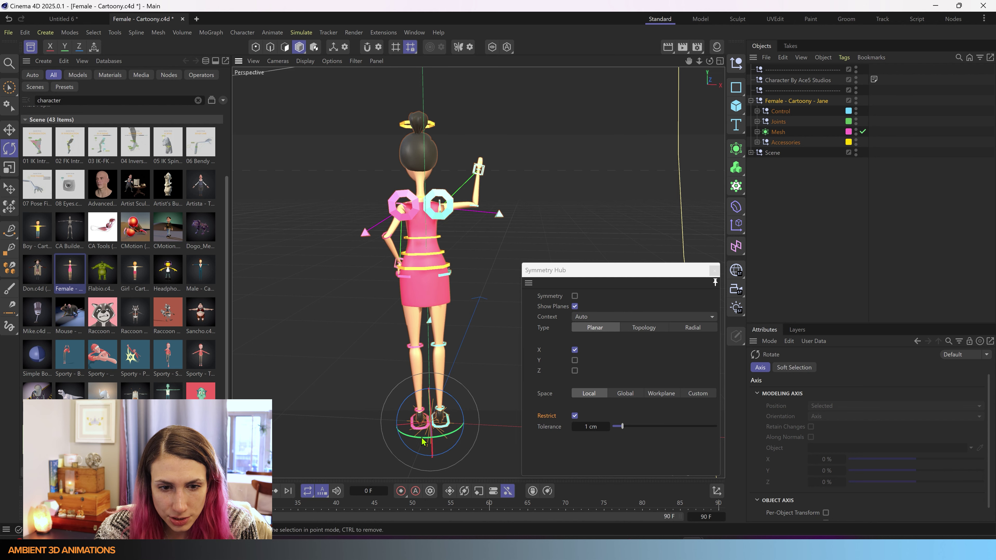
left_click_drag(428, 444, 516, 338)
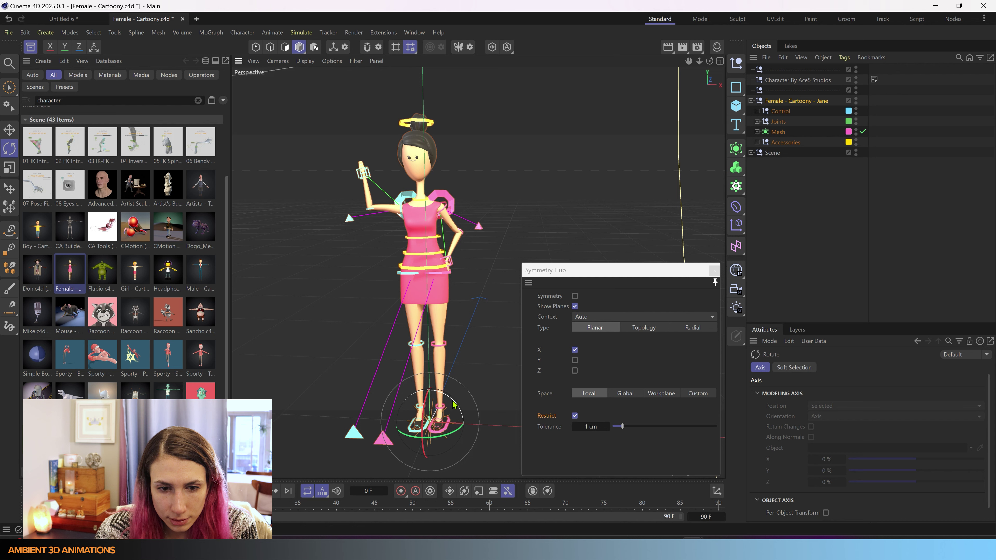
left_click_drag(454, 404, 456, 403)
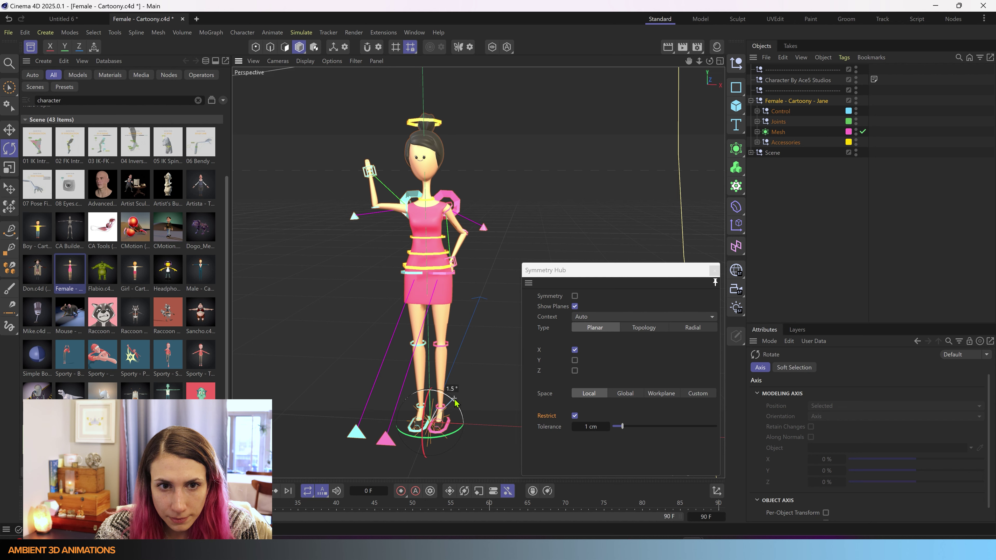
left_click_drag(455, 403, 455, 402)
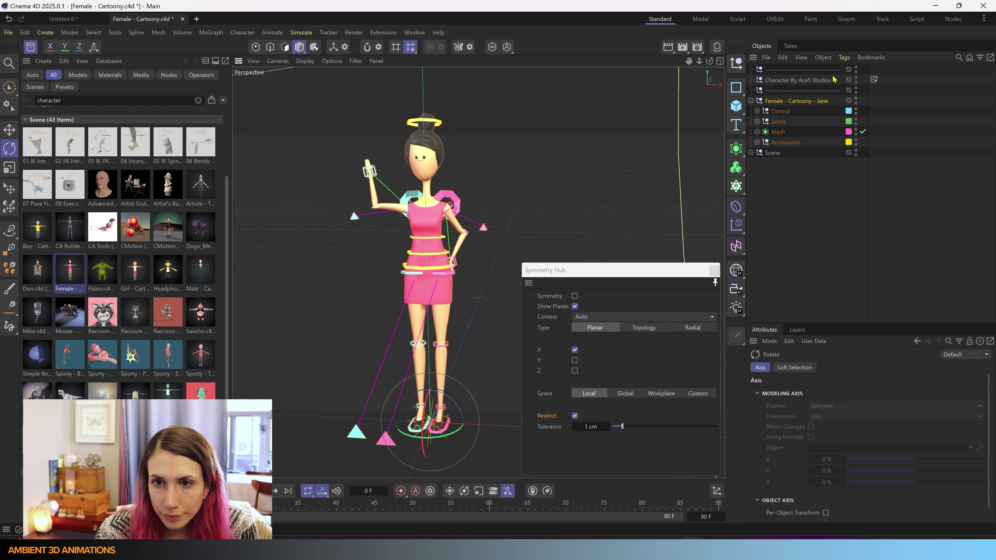
- Apply Current State to Object to the character's Mesh and Accessories groups
left_click(786, 113)
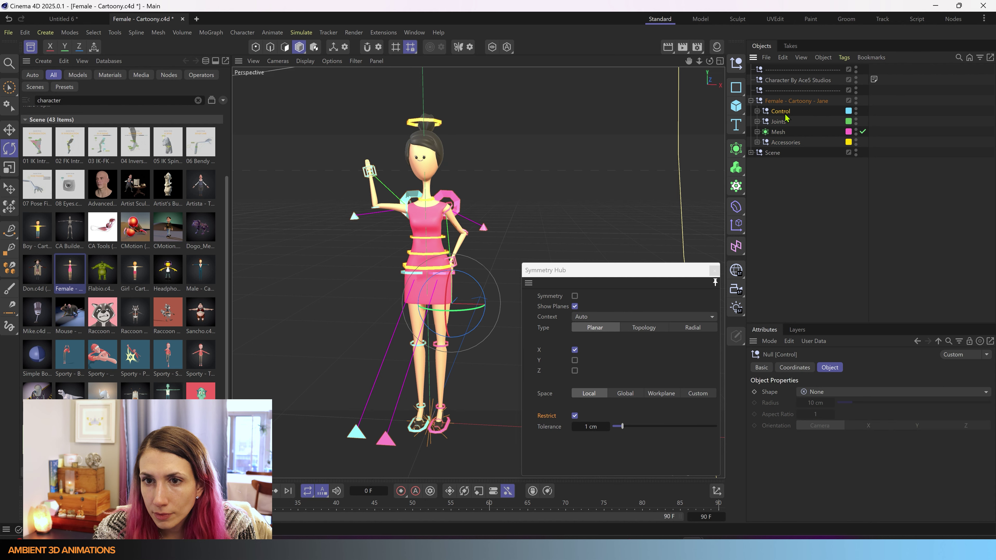
left_click(781, 132)
left_click(785, 144, "ctrl")
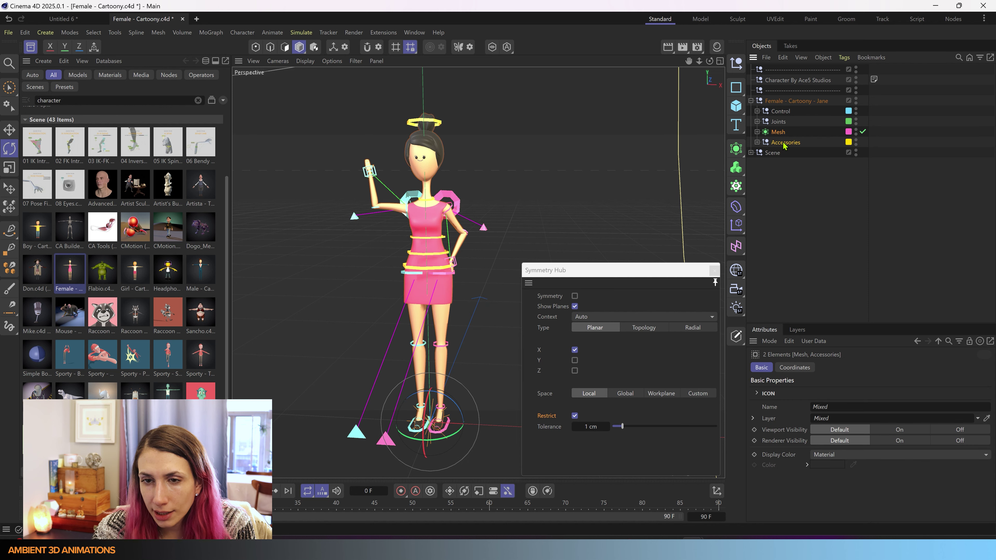
right_click(781, 134)
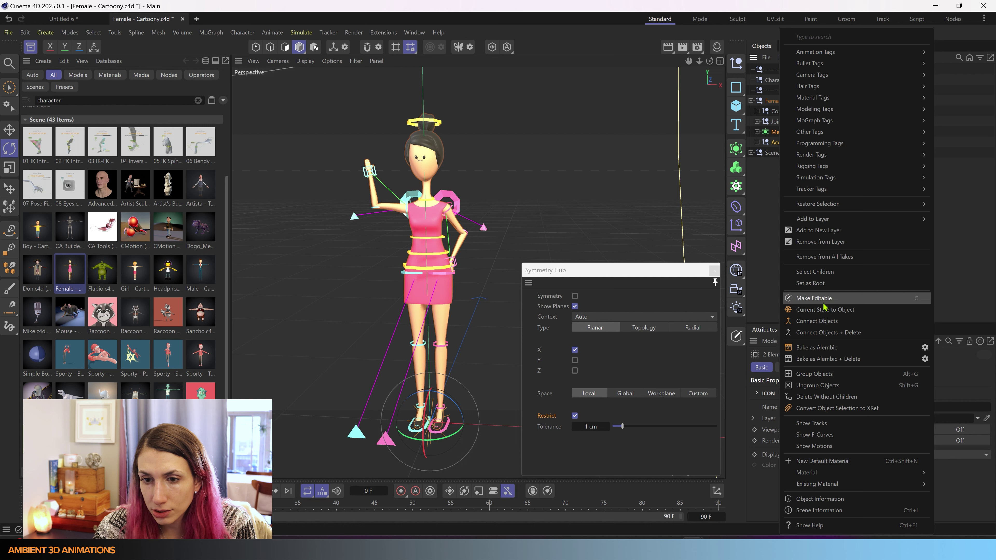
left_click(826, 311)
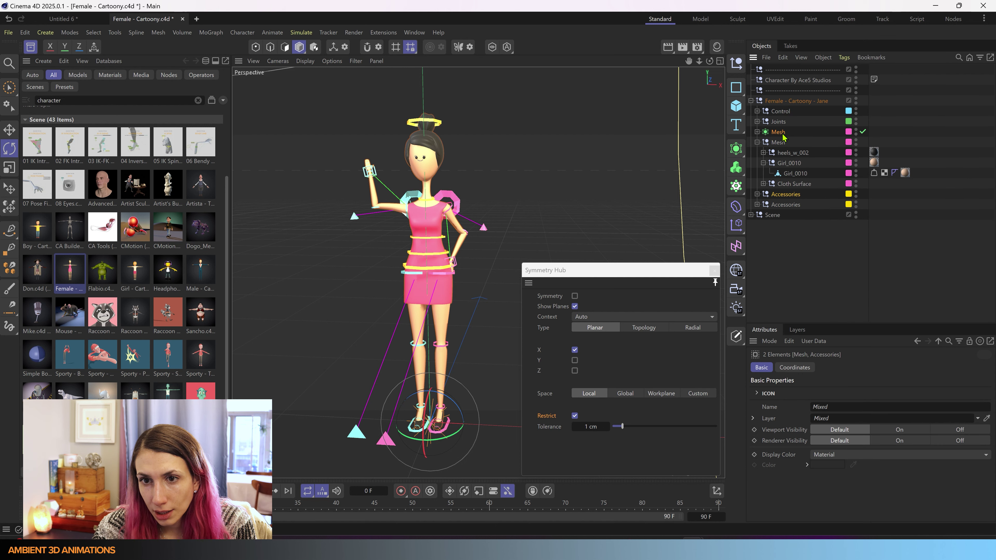
- Try to move the converted Mesh and Accessories copies sideways along the X axis, away from the rigged character
left_click(772, 144)
left_click(778, 198, "ctrl")
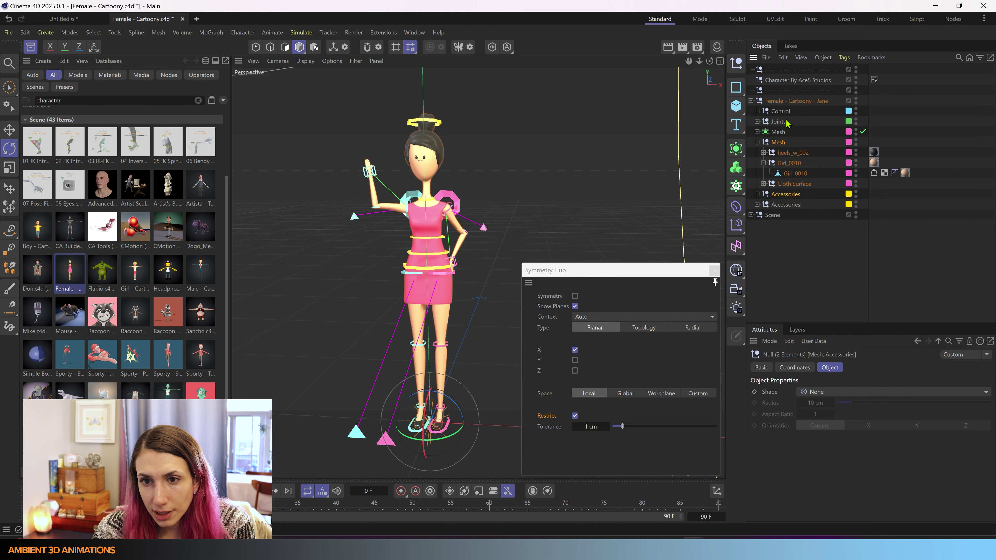
left_click(786, 193, "ctrl")
left_click(786, 205, "ctrl")
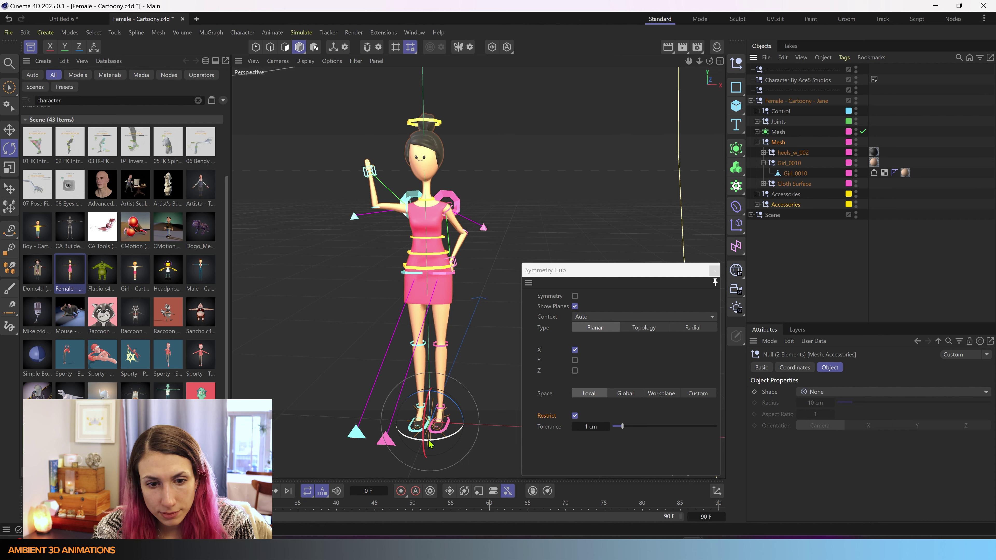
key("e")
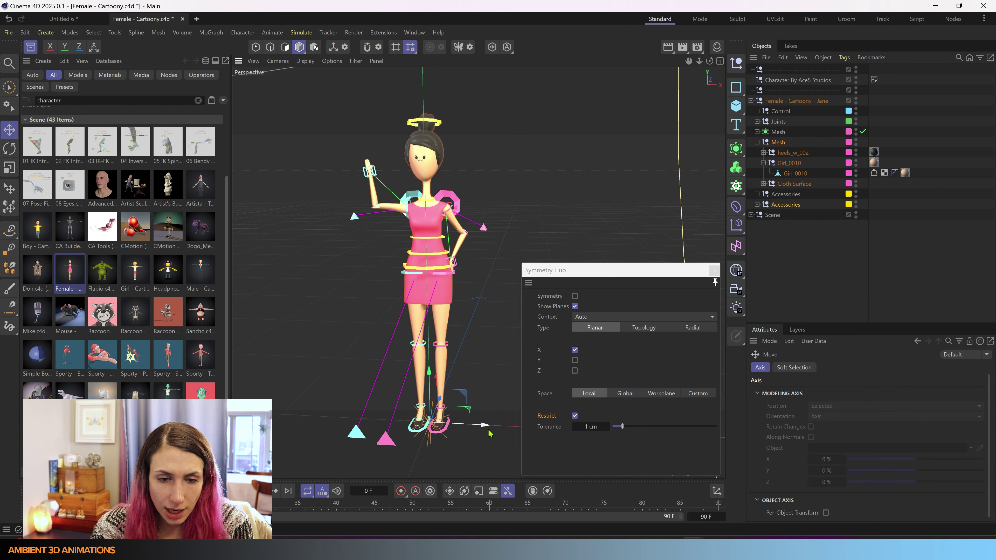
left_click_drag(486, 432, 300, 421)
key("ctrl+z")
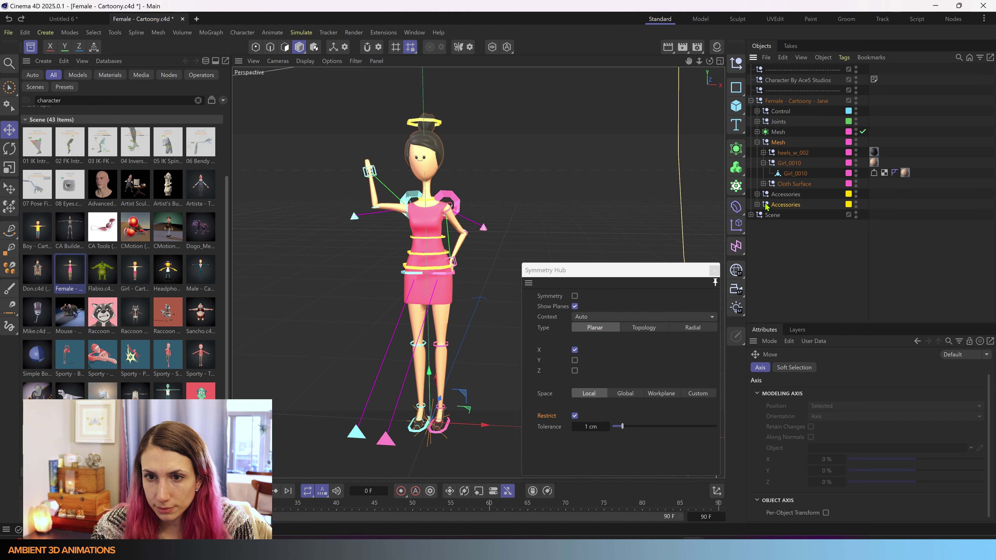
- Try to move the original Accessories group on its own along the X axis
left_click(786, 194)
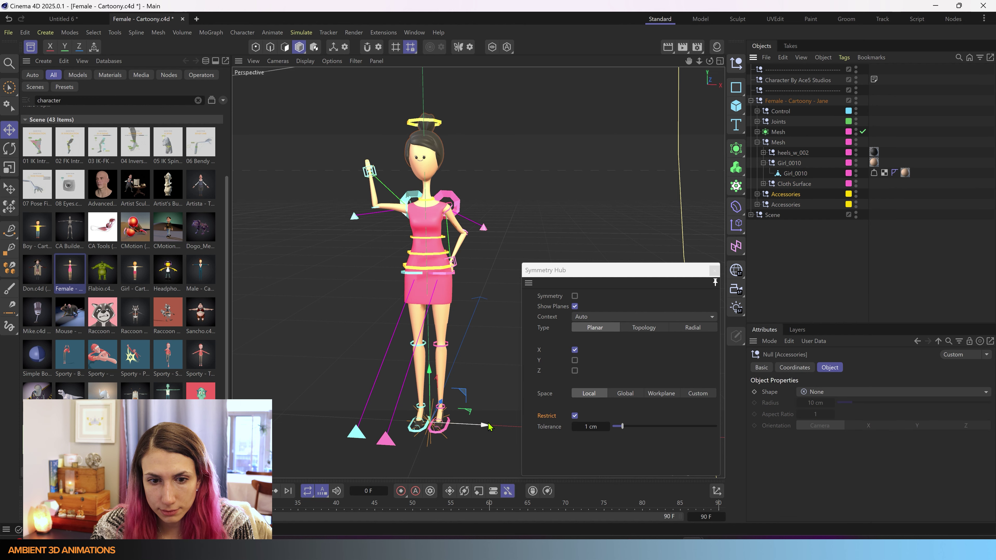
left_click_drag(486, 431, 341, 422)
key("ctrl+z")
- Delete the constraint tags from RightHand_stuff, LeftHand_stuff and head_stuff in the converted Accessories group
left_click(786, 204)
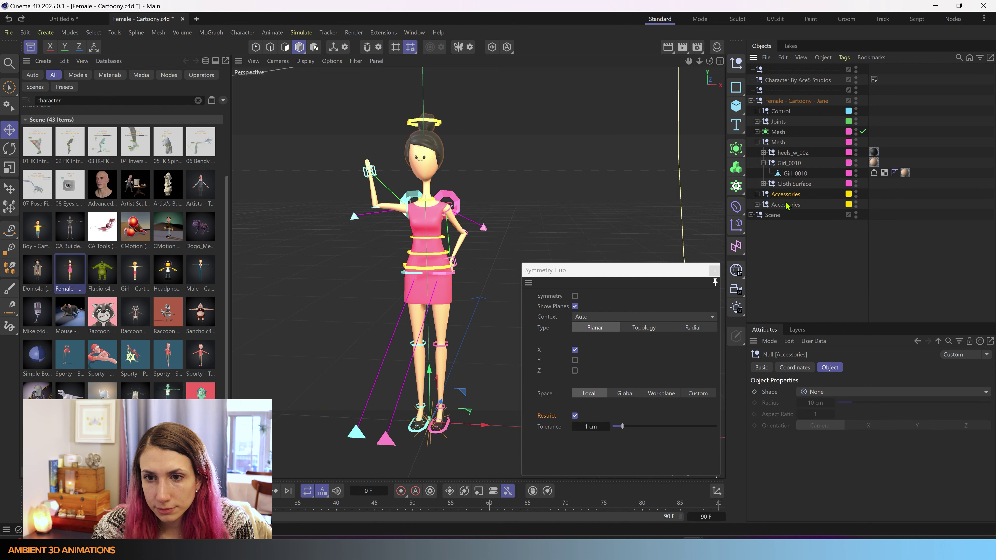
left_click(756, 206)
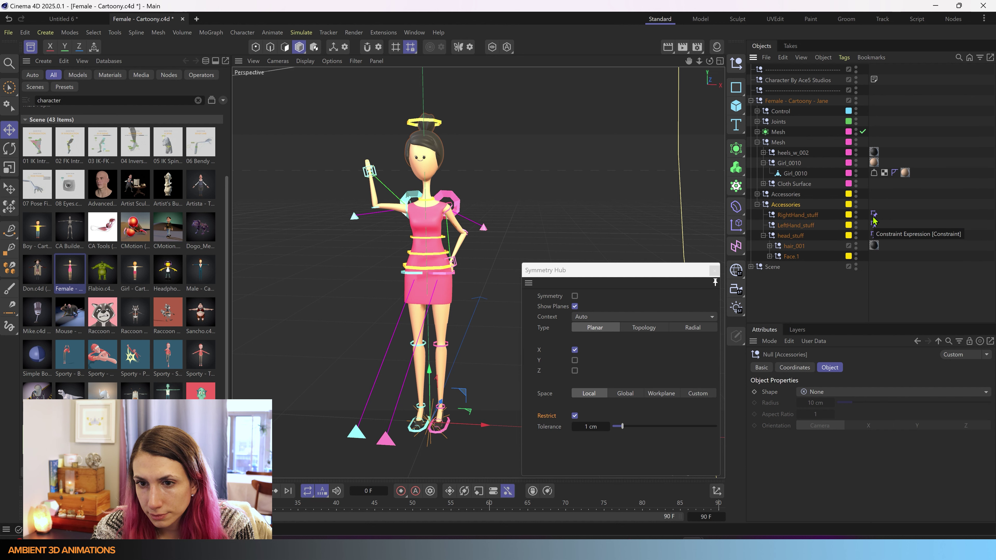
left_click(757, 195)
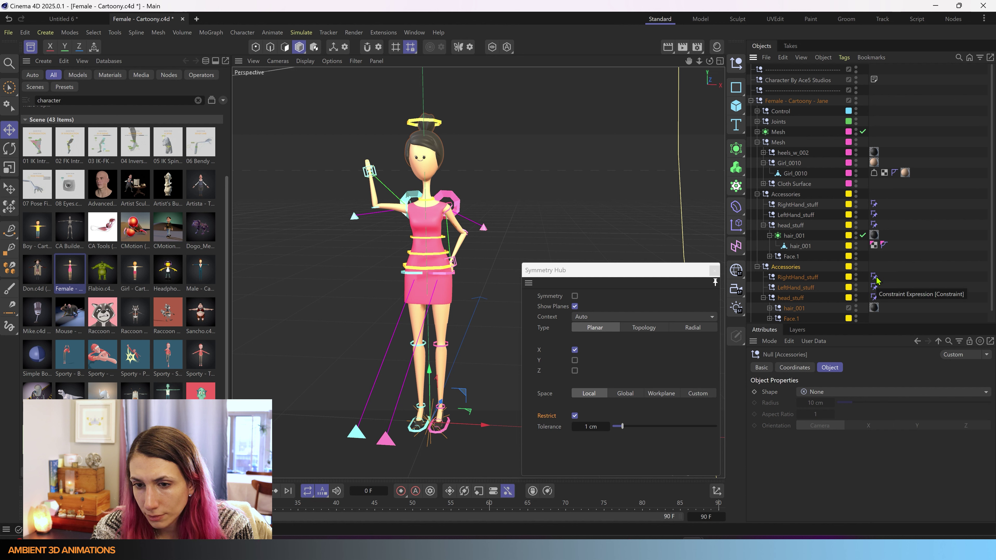
scroll(834, 297, "down", 1)
left_click(874, 265)
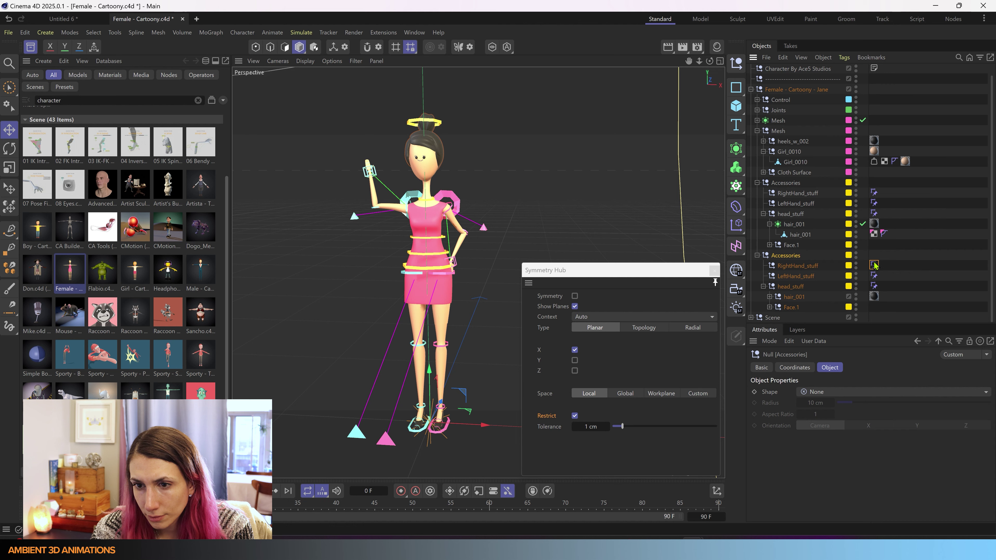
left_click(874, 287, "shift")
key("Delete")
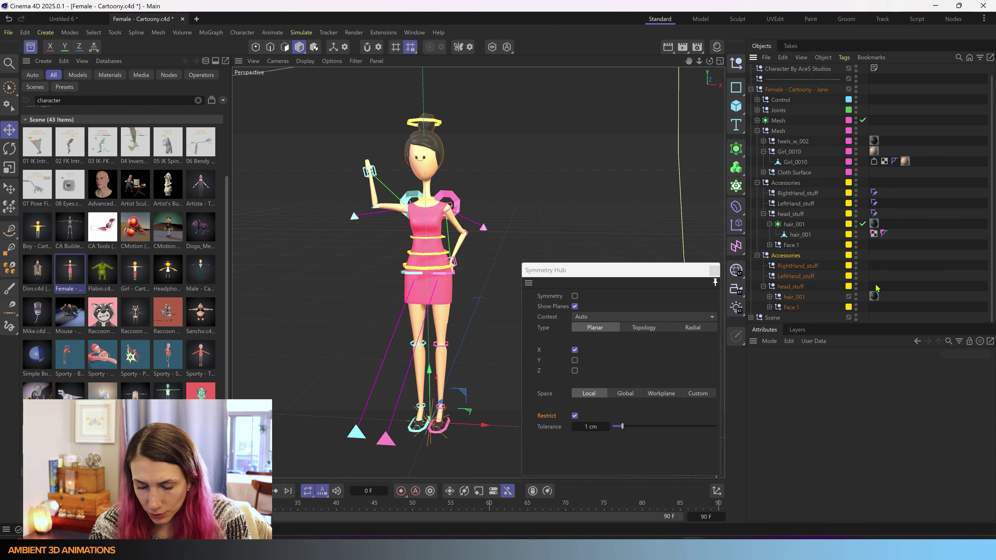
- Collapse the converted Accessories group and move it together with the converted Mesh along X to stand beside the rigged character
left_click(792, 256)
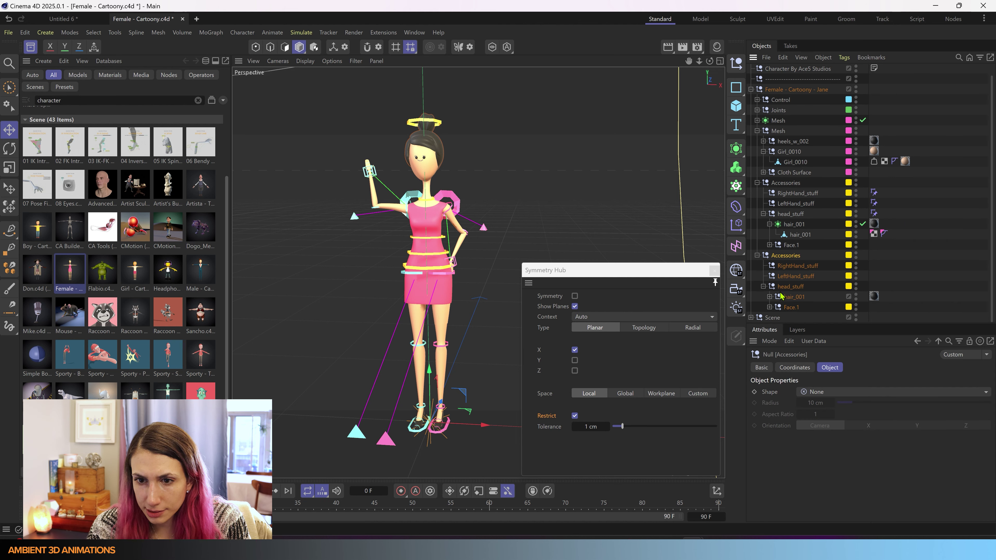
left_click(770, 297)
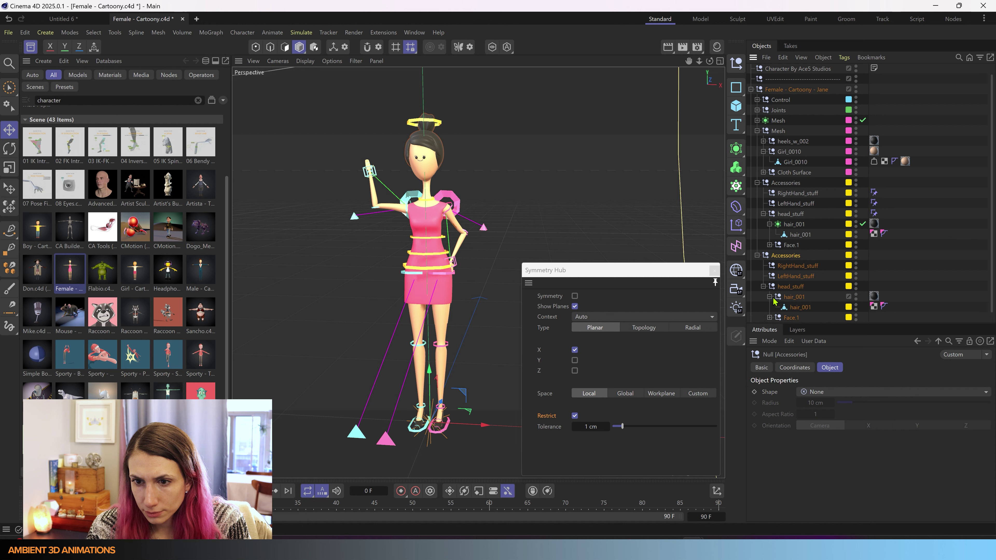
scroll(775, 310, "down", 1)
left_click(770, 308)
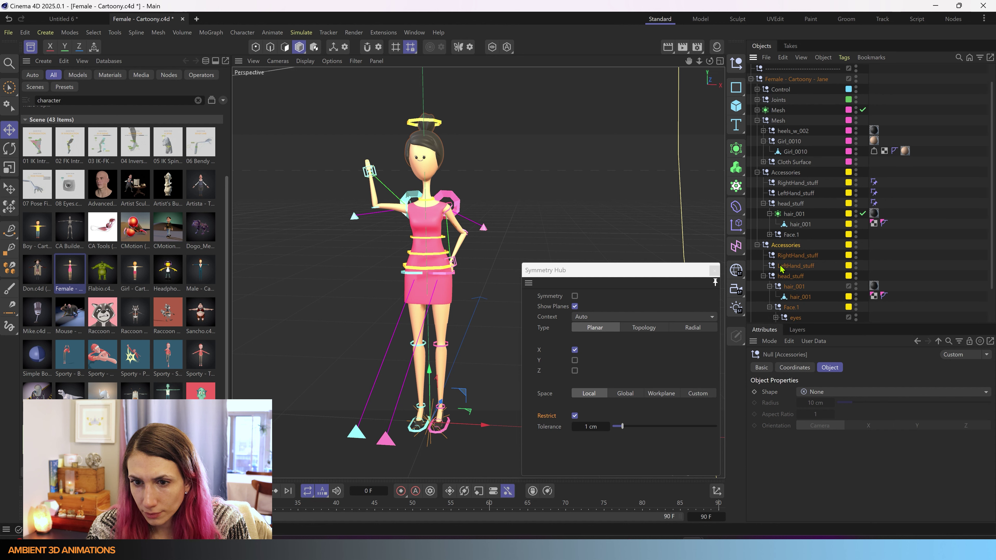
left_click(763, 204)
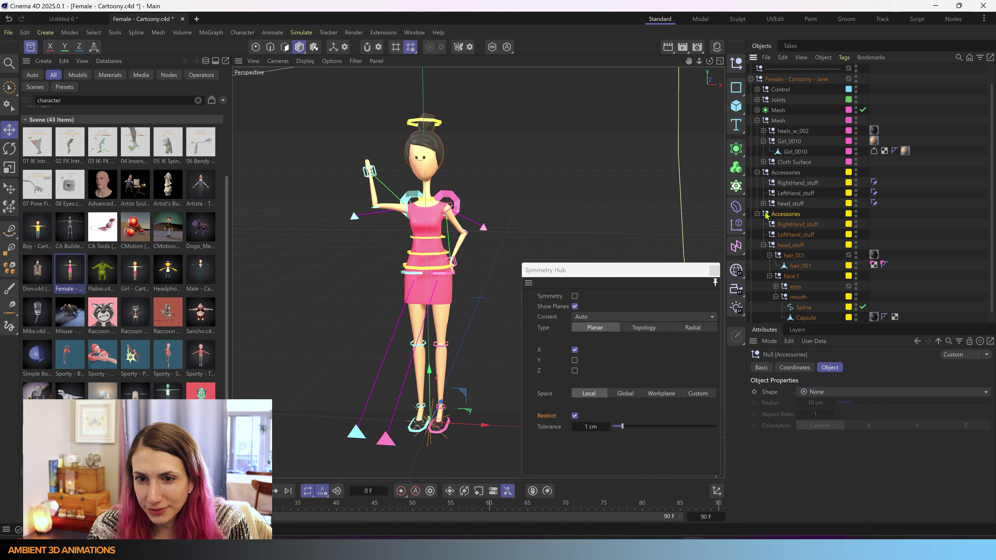
left_click(757, 215)
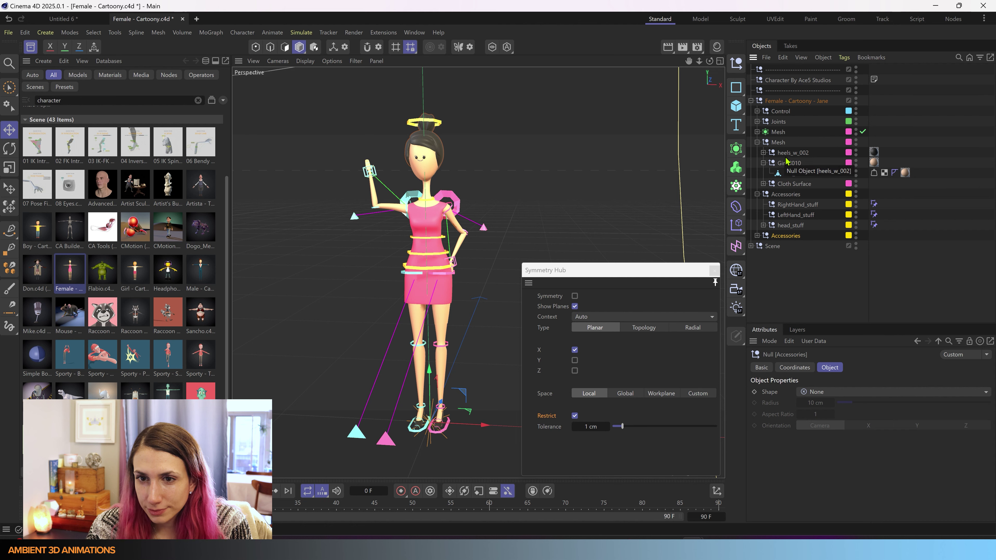
left_click(779, 143, "ctrl")
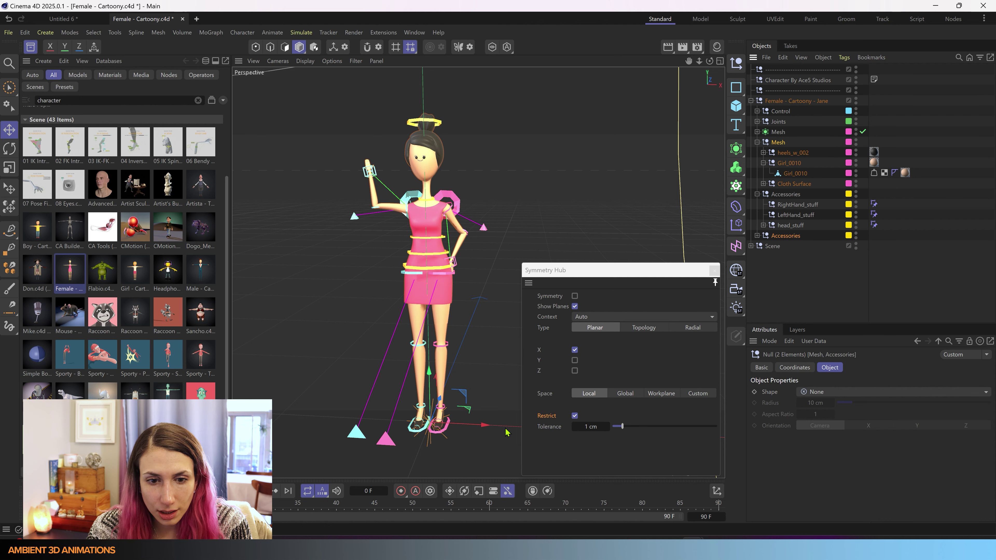
left_click_drag(486, 425, 287, 410, "ctrl")
middle_click_drag(309, 325, 467, 326, "alt")
- Move the Symmetry Hub window clear of the characters and hide the Asset Browser to enlarge the viewport
left_click_drag(668, 273, 807, 186)
left_click(31, 47)
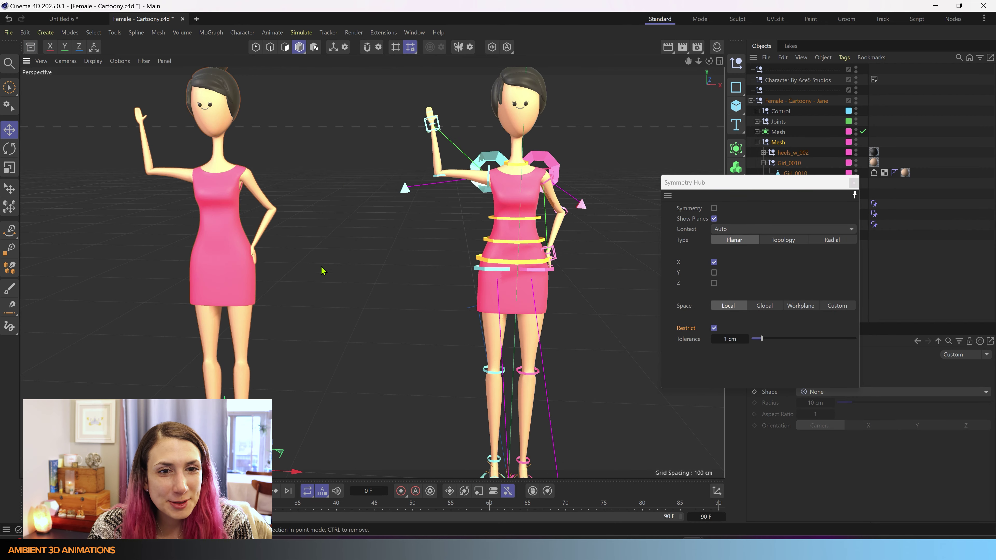
scroll(307, 225, "down", 3)
scroll(408, 204, "up", 3)
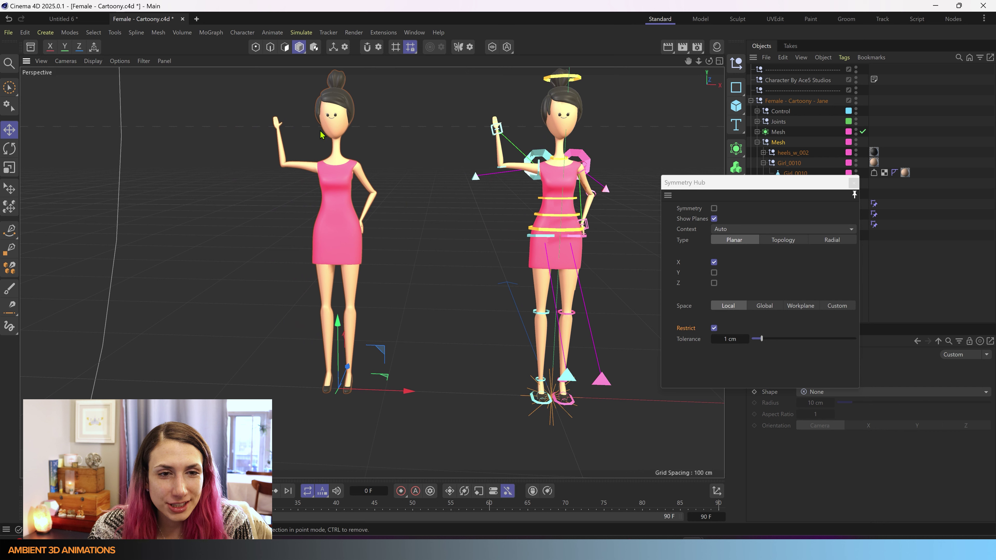
- Set the viewport display to Gouraud Shading (Lines) and examine the converted character's mesh around the head and torso
left_click(65, 61)
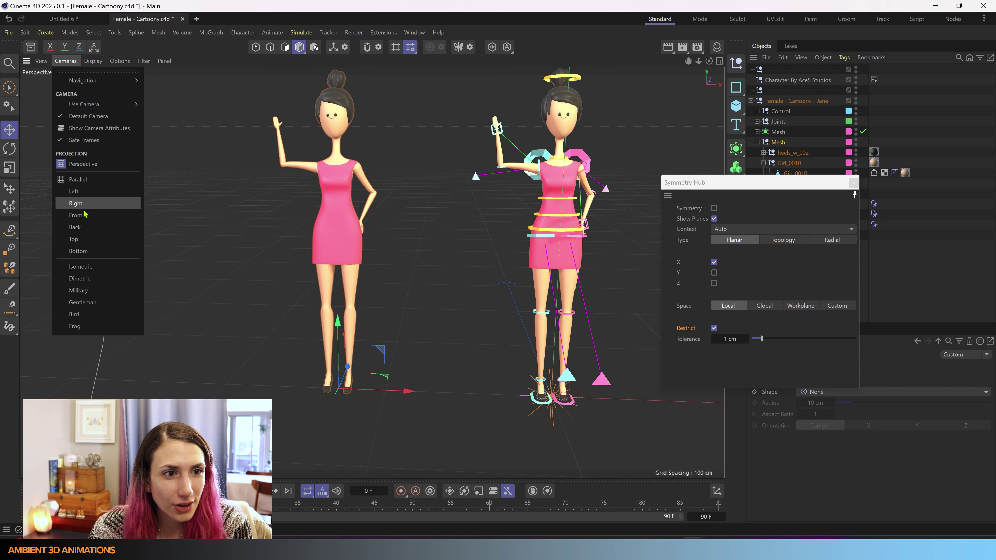
left_click(94, 62)
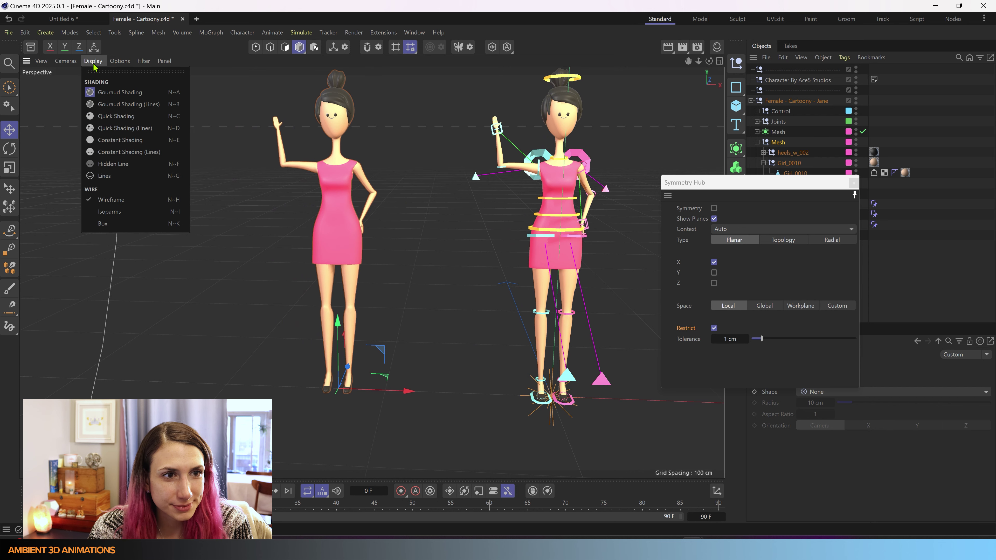
left_click(115, 105)
scroll(340, 146, "up", 10)
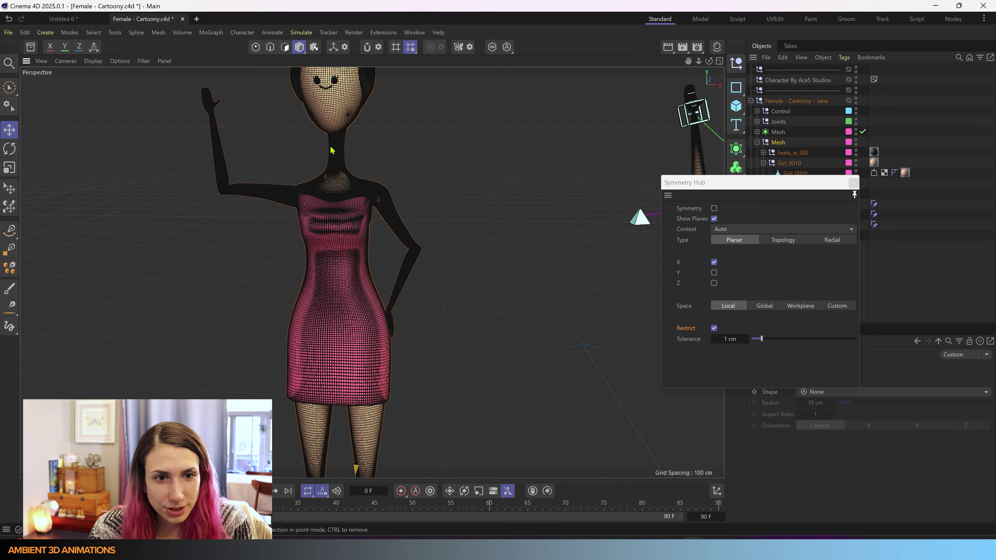
scroll(372, 272, "down", 6)
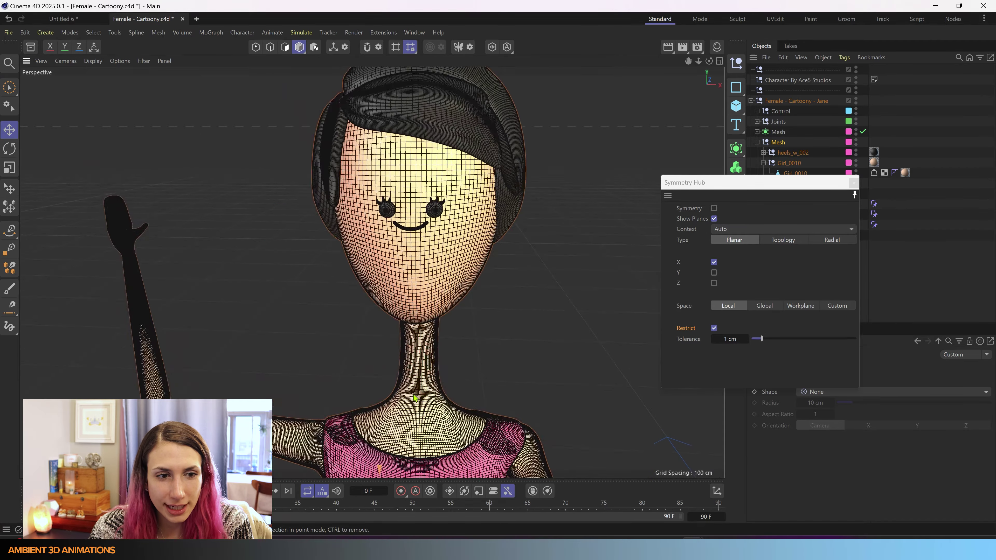
left_click_drag(392, 353, 439, 436, "alt")
scroll(439, 437, "down", 8)
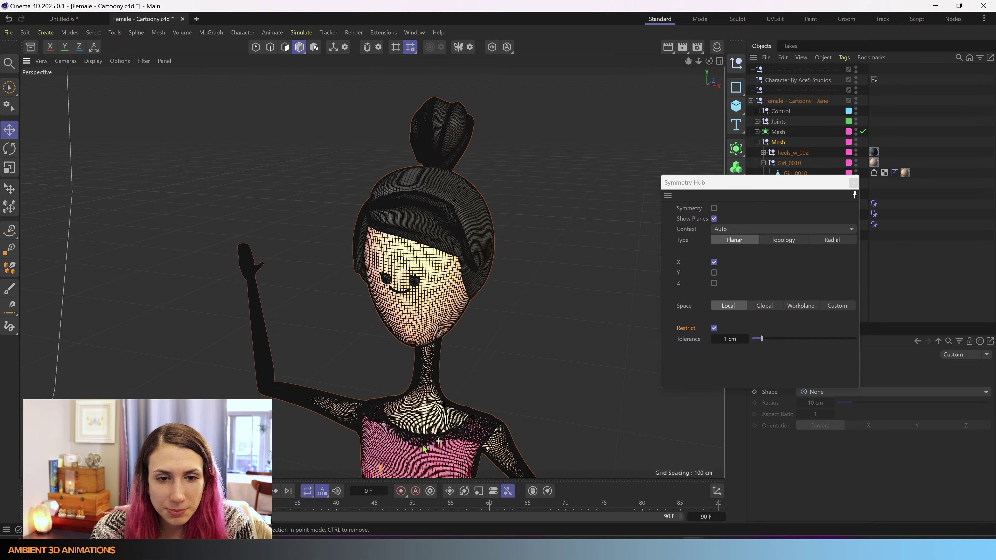
- Set the Symmetry Hub type to Topology and keep its loop mode on Edge after trying Polygon
scroll(408, 184, "up", 4)
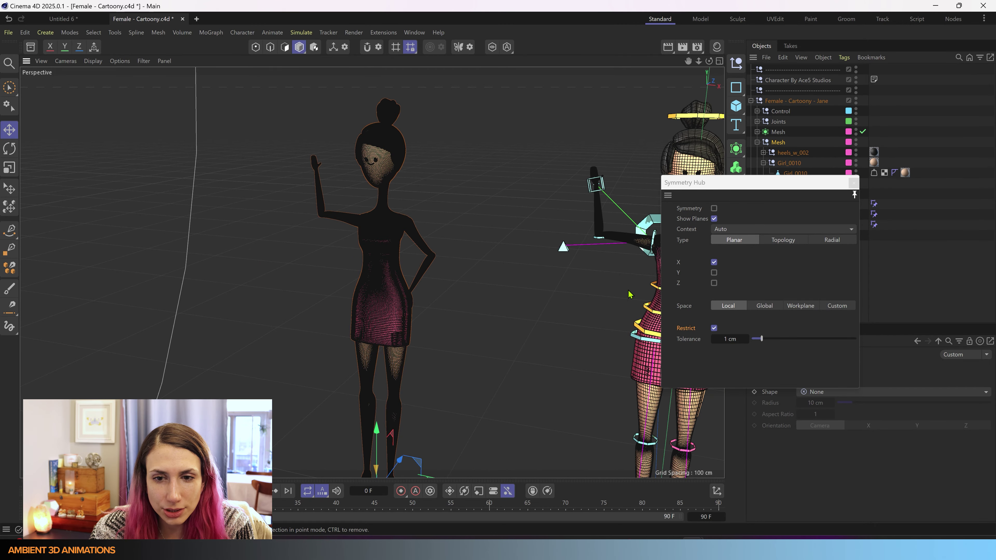
middle_click_drag(629, 294, 375, 269, "alt")
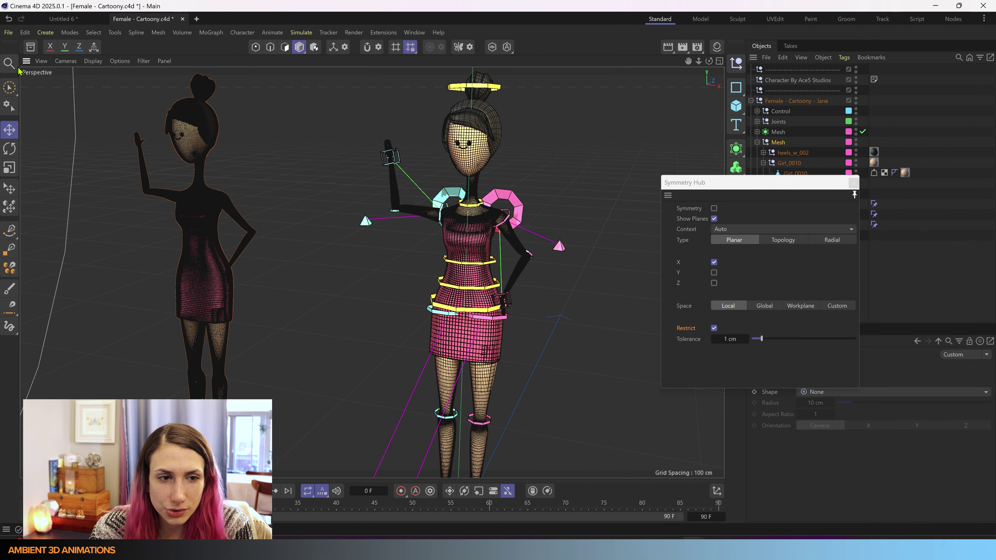
middle_click_drag(243, 271, 371, 271, "alt")
scroll(286, 248, "up", 4)
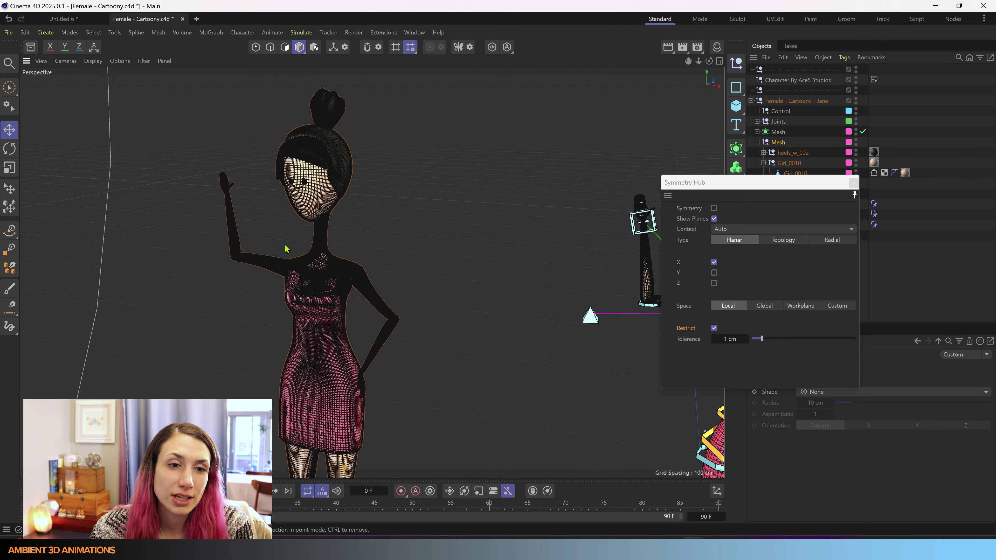
scroll(287, 249, "up", 4)
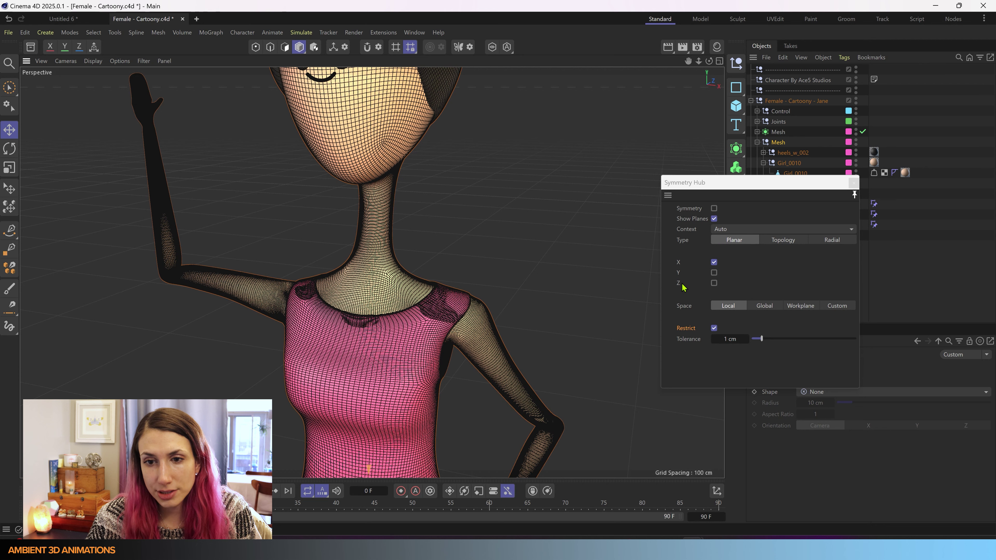
left_click(782, 244)
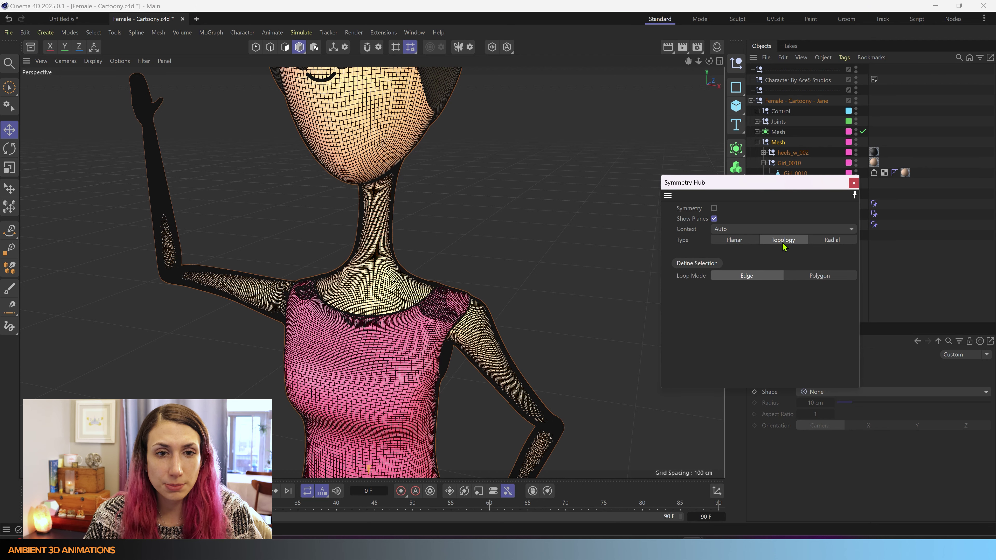
scroll(450, 275, "down", 5)
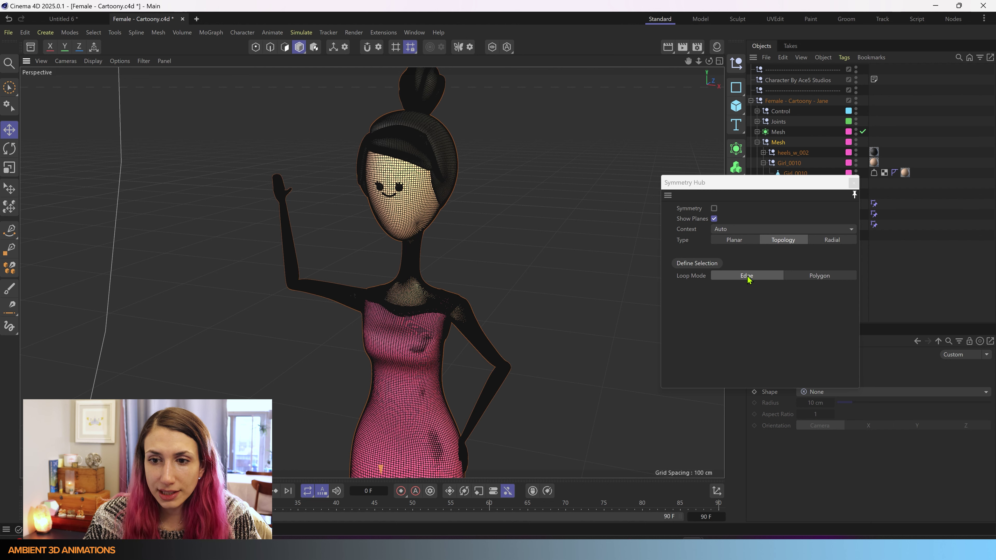
left_click(815, 277)
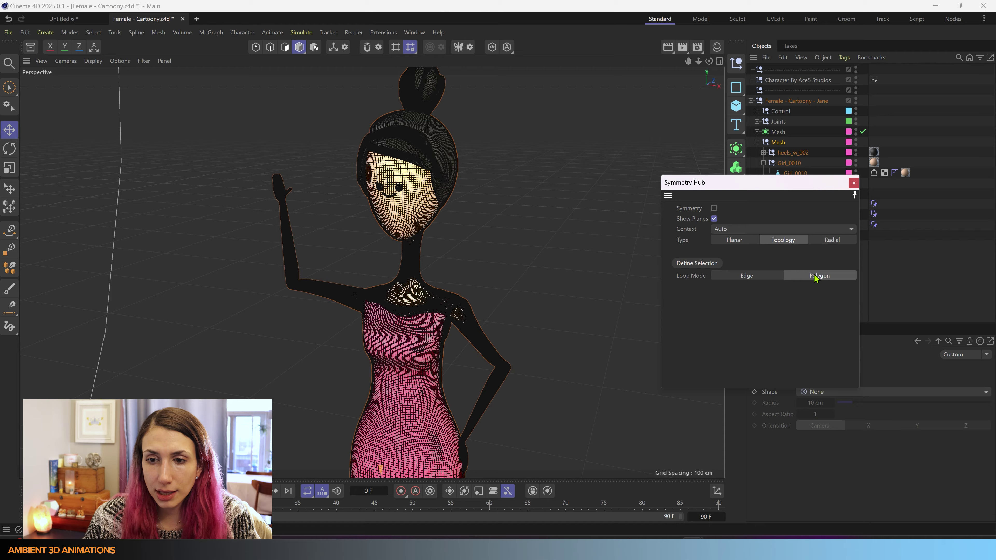
left_click(761, 275)
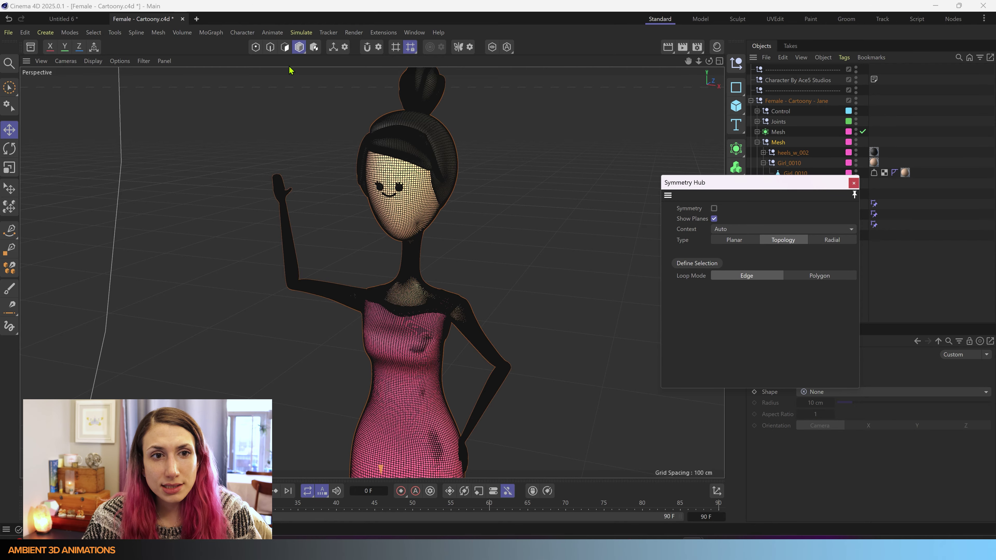
- Switch to edge mode and activate the Loop Selection tool
left_click(270, 47)
scroll(401, 199, "up", 6)
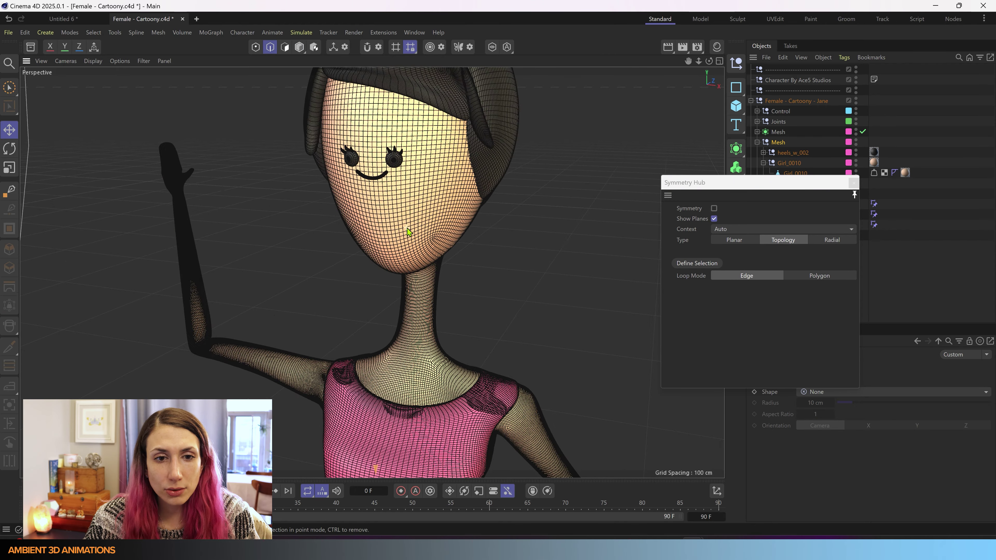
left_click_drag(416, 223, 439, 214, "alt")
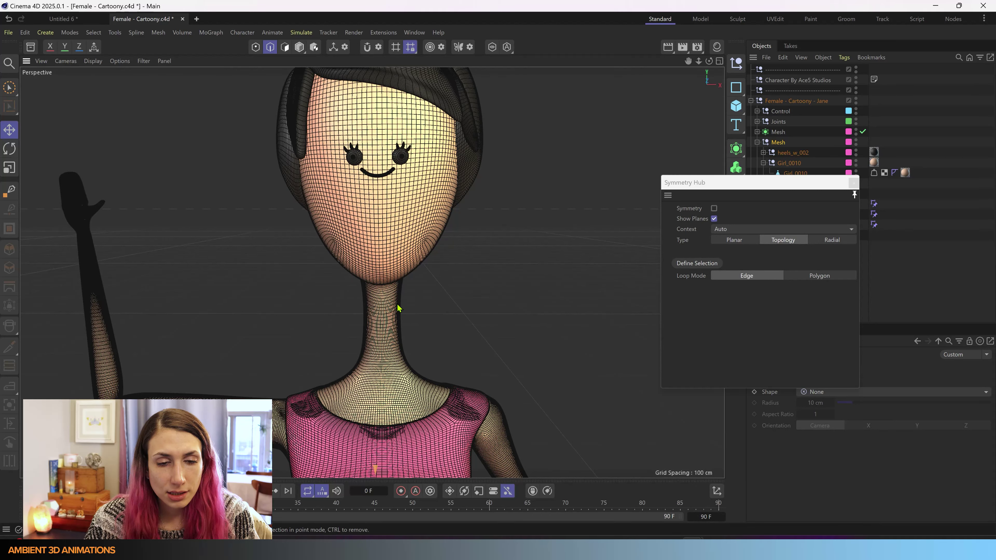
key("u")
key("l")
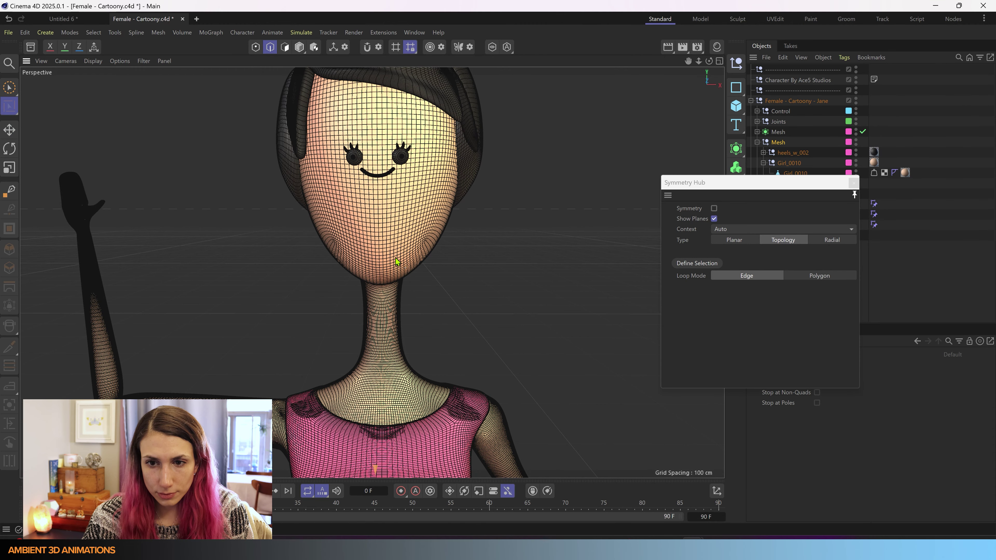
left_click(11, 89)
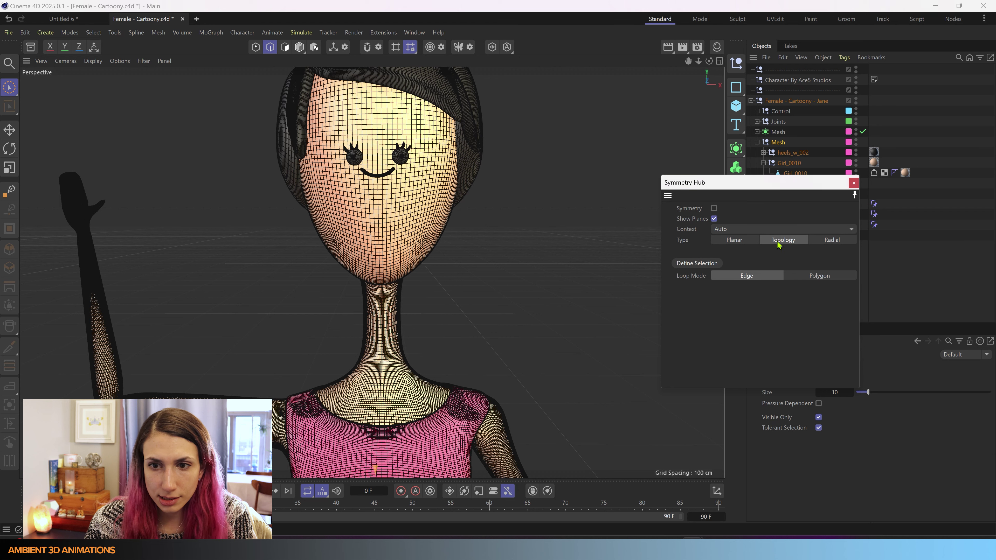
left_click(271, 47)
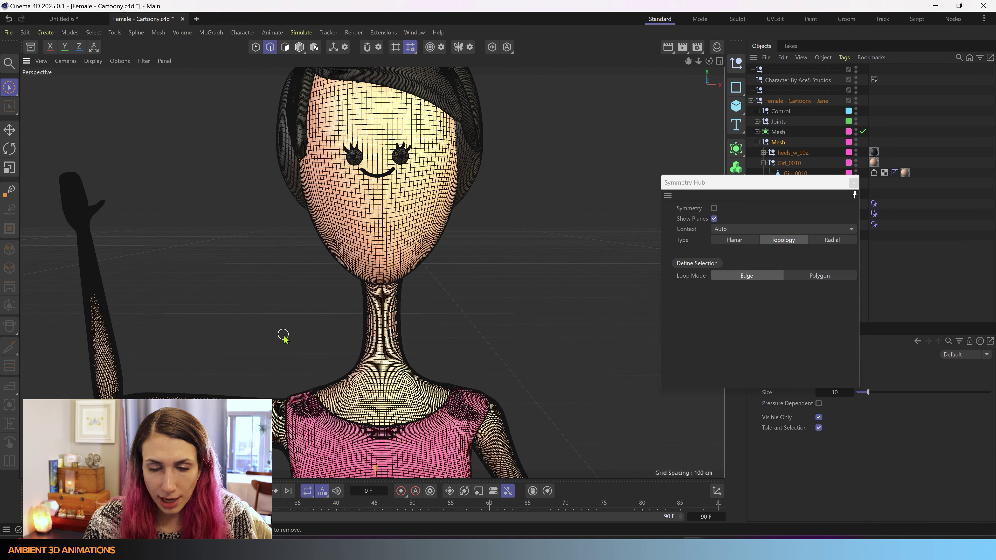
key("u")
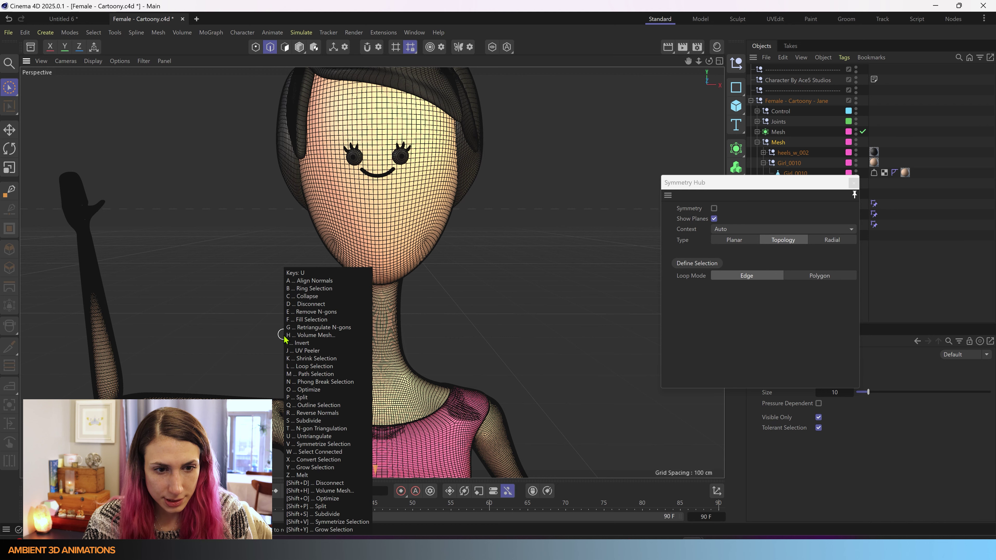
key("l")
- Move the Symmetry Hub window off the object list, expand head_stuff, and select the converted Girl_0010 polygon object followed by its parent null
left_click_drag(783, 189, 642, 185)
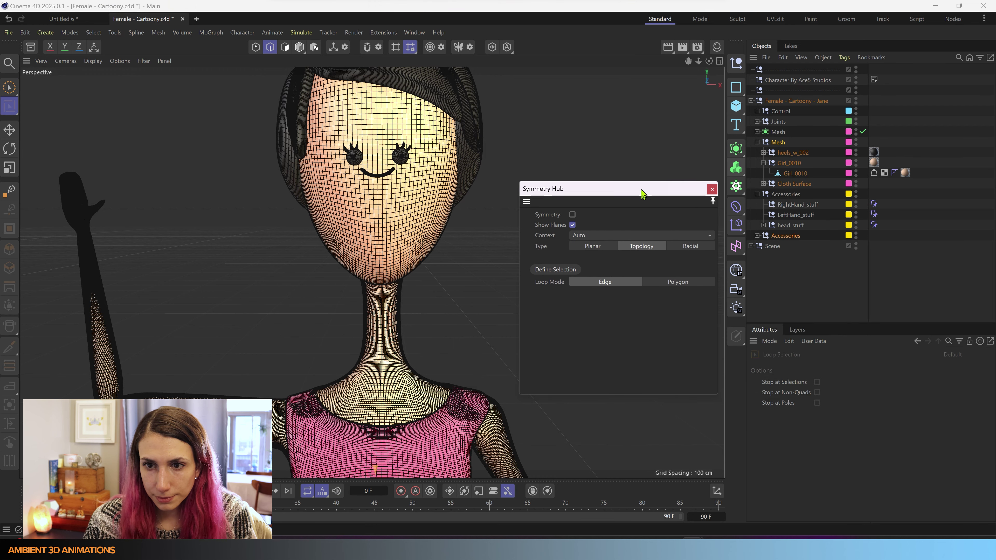
left_click(763, 225)
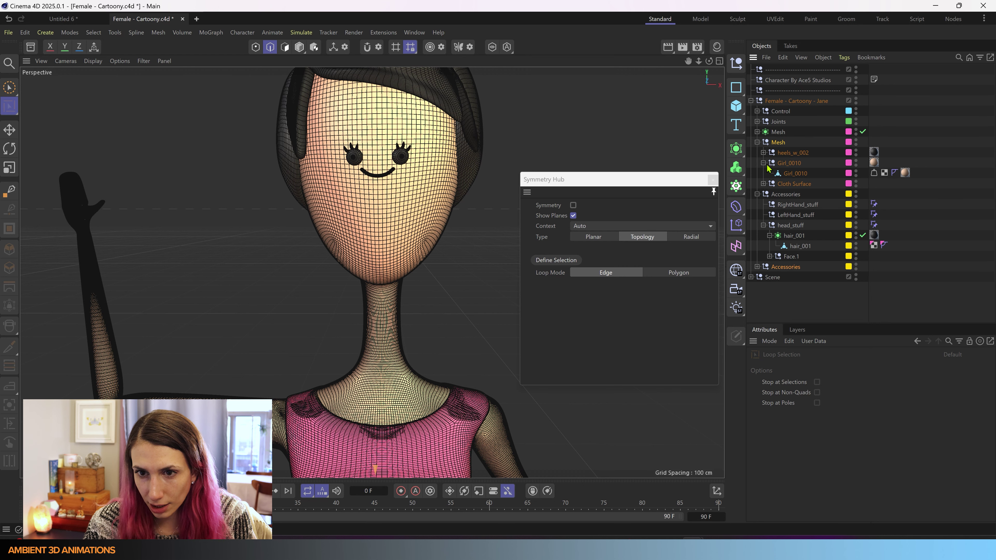
left_click(787, 173)
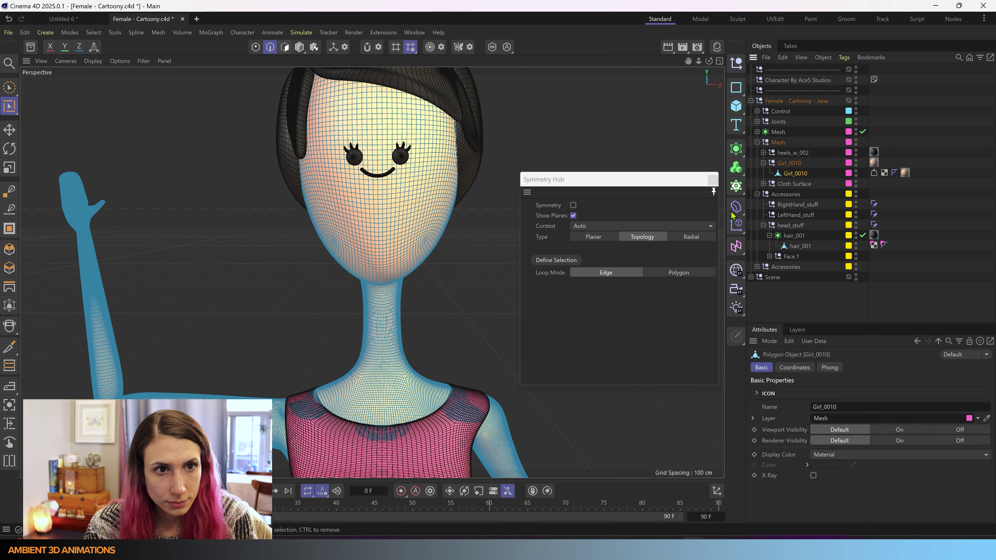
left_click(782, 164)
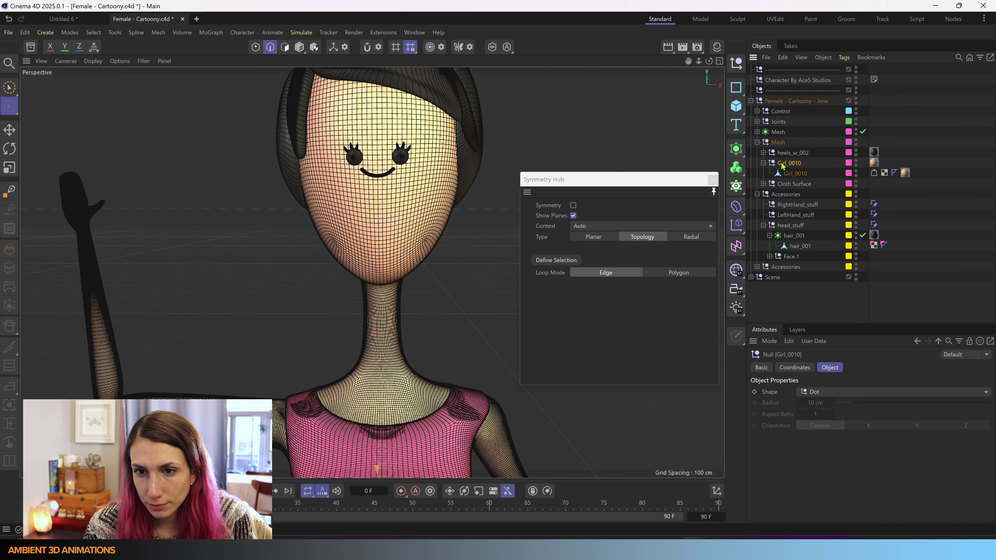
- Move the converted Mesh and Accessories groups out of the Female - Cartoony - Jane hierarchy to the end of the object list
left_click(783, 144)
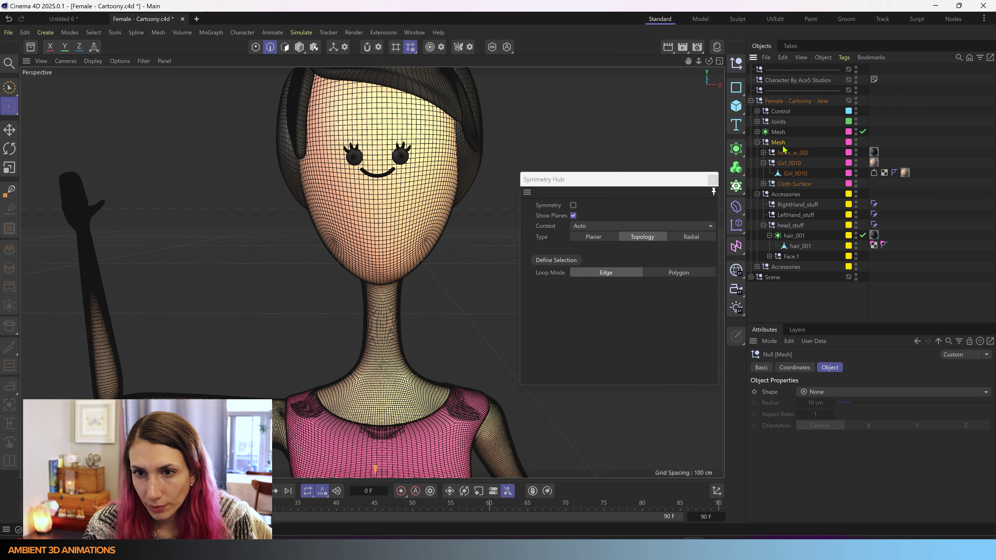
left_click(786, 267, "ctrl")
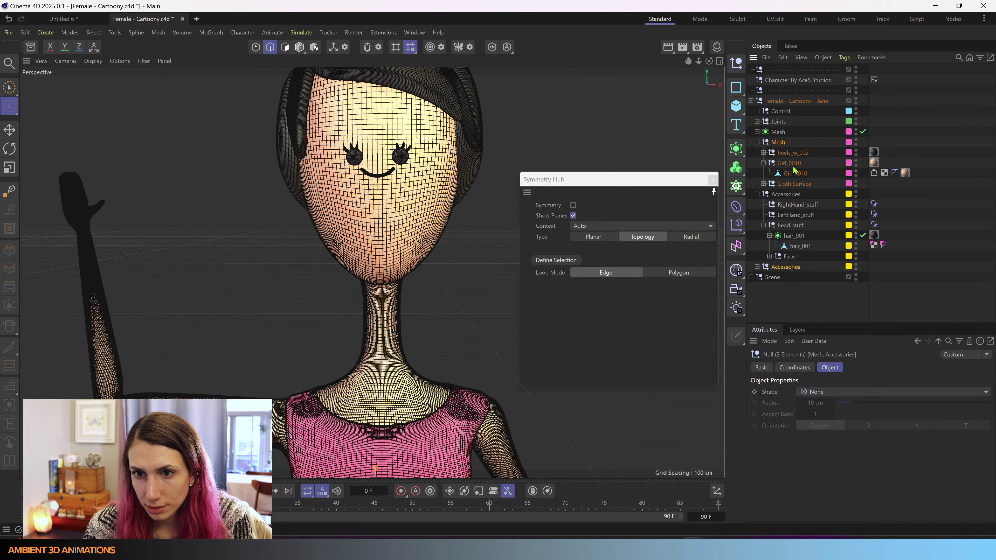
left_click_drag(781, 143, 755, 300)
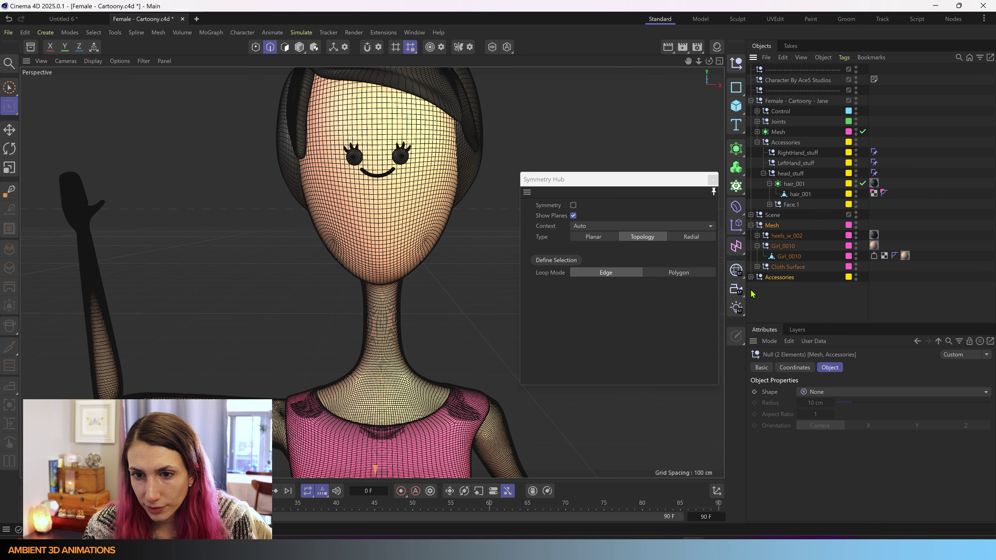
- Select the vertical edge loop through the centre of the face and neck on the converted Girl_0010 polygon object
left_click(772, 226)
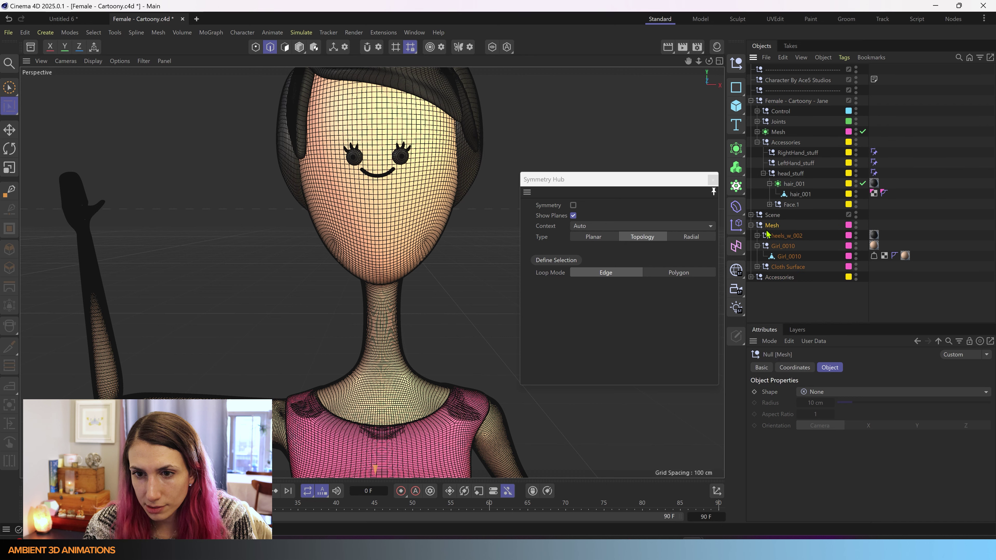
left_click(782, 256)
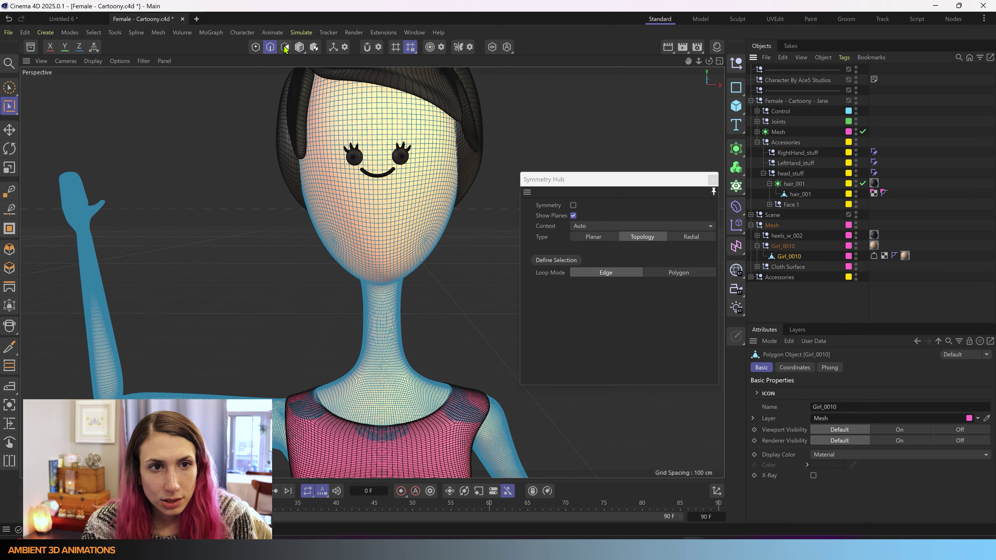
left_click(379, 232)
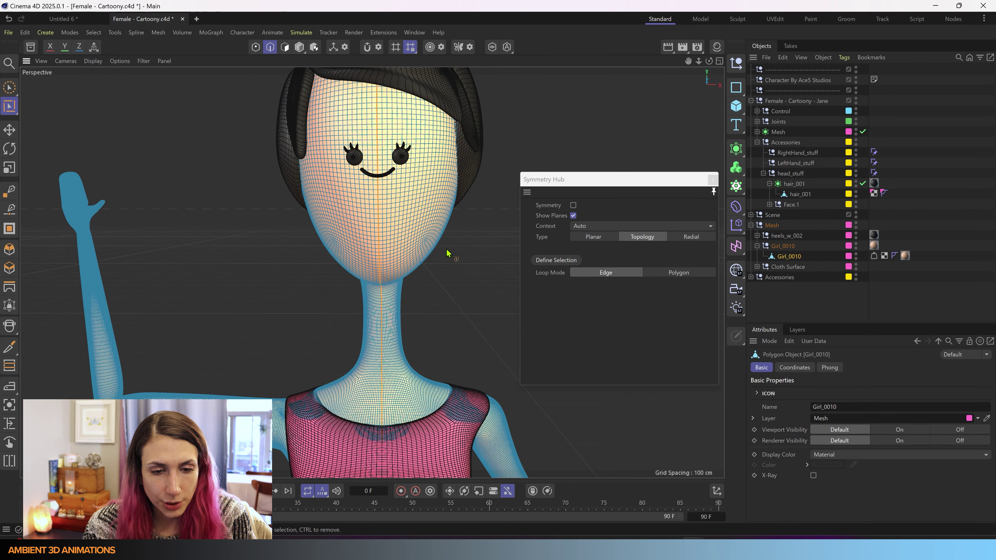
- Define the central edge loop of the face as the selection for topology symmetry
left_click_drag(447, 253, 407, 403, "alt")
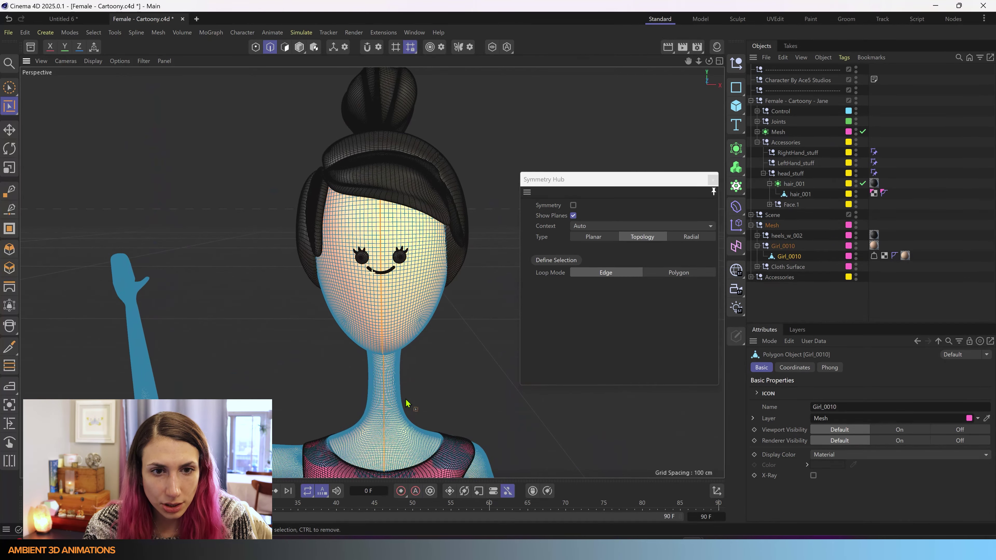
scroll(405, 275, "down", 8)
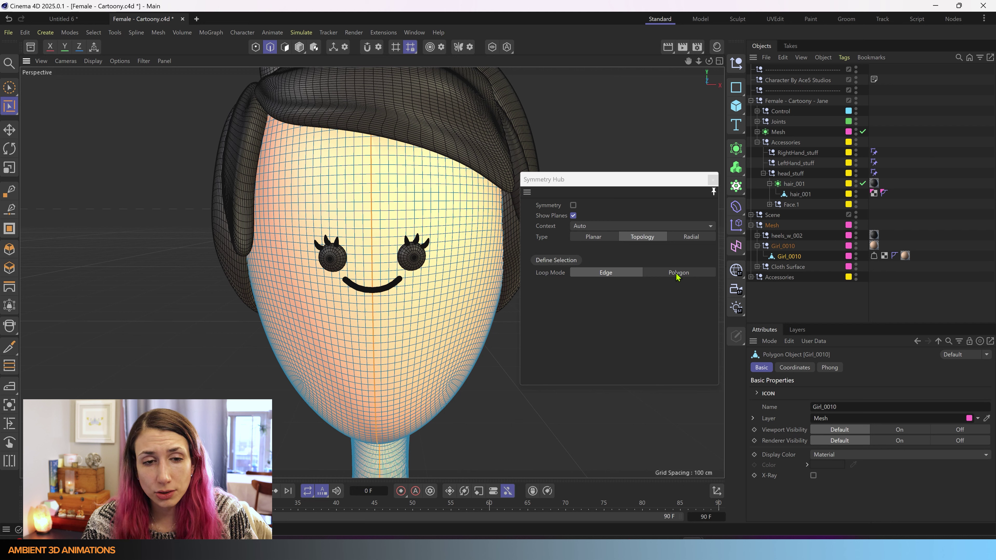
left_click(372, 251)
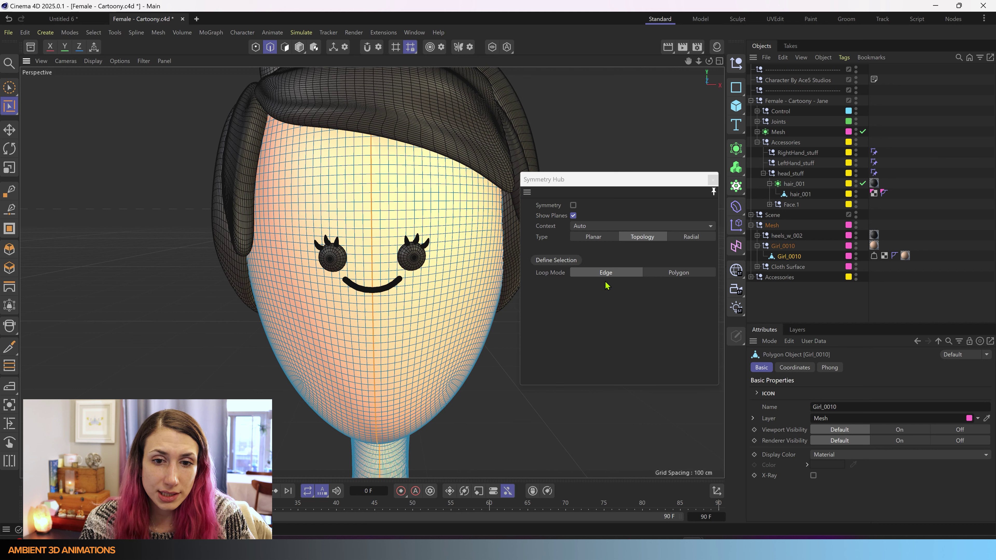
left_click(556, 260)
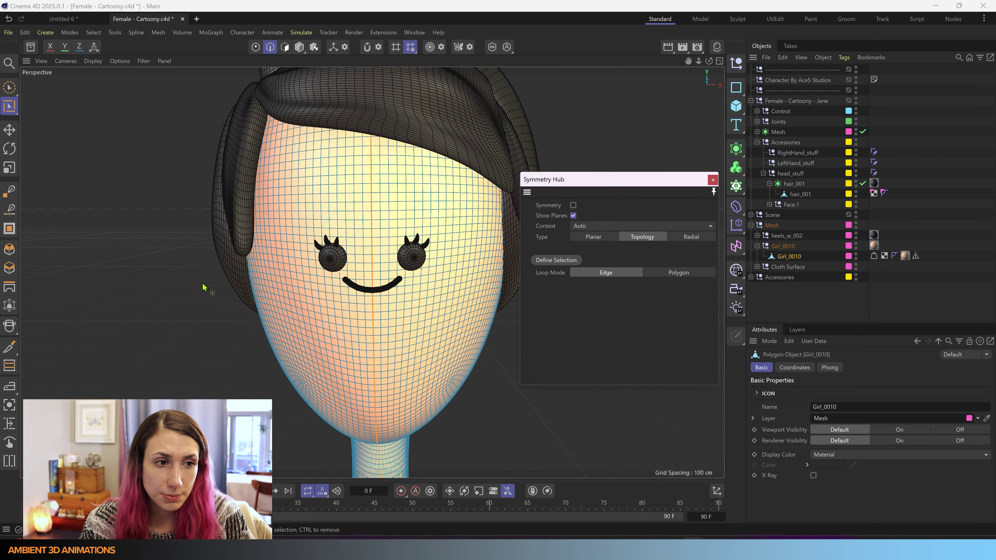
- Select an edge loop around the character's raised forearm just below the wrist
scroll(355, 275, "down", 3)
scroll(419, 162, "up", 5)
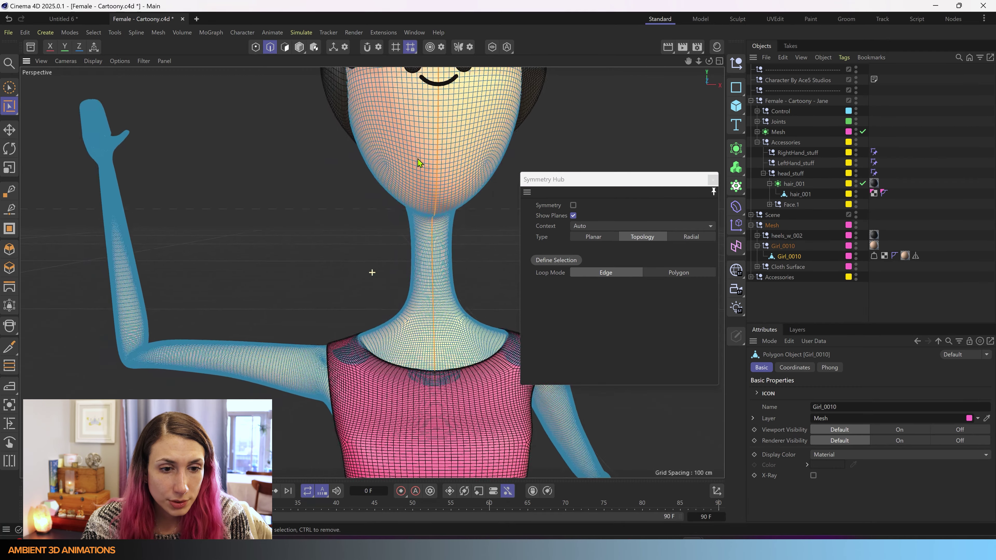
left_click_drag(419, 162, 180, 217, "alt")
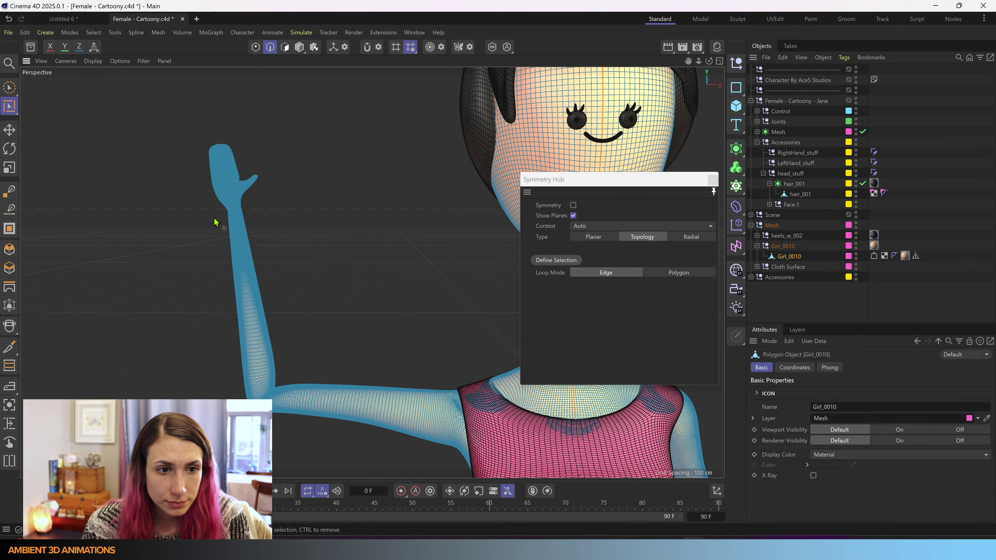
scroll(251, 222, "up", 6)
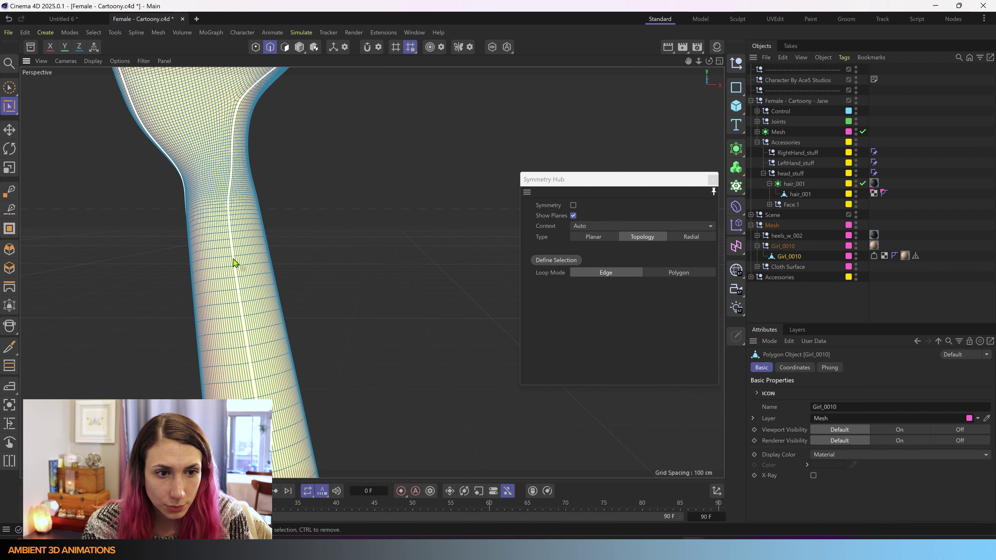
left_click(235, 258)
scroll(318, 328, "down", 6)
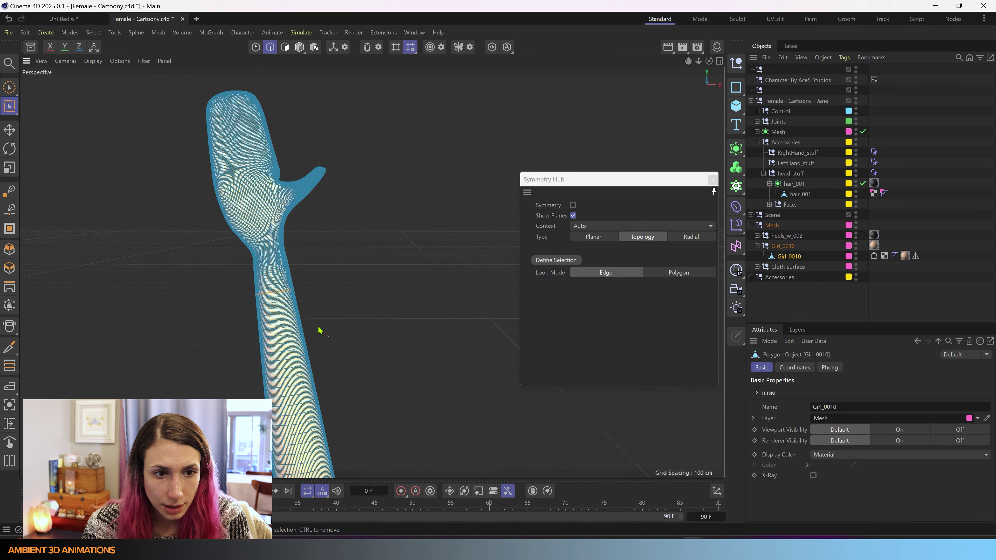
- Compare the opposite wrist beside the hip and enable Symmetry in the Symmetry Hub
scroll(319, 330, "down", 8)
scroll(338, 252, "up", 3)
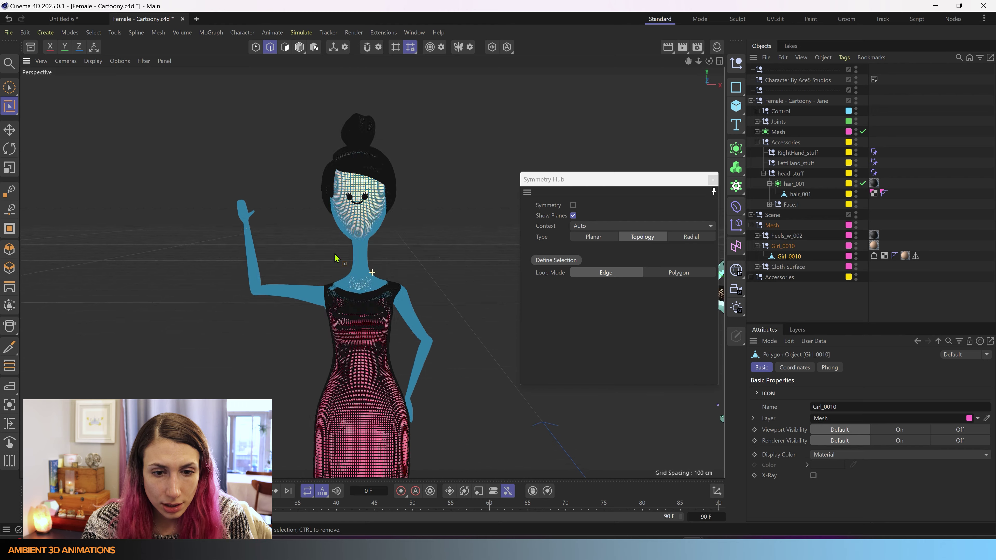
scroll(383, 355, "up", 10)
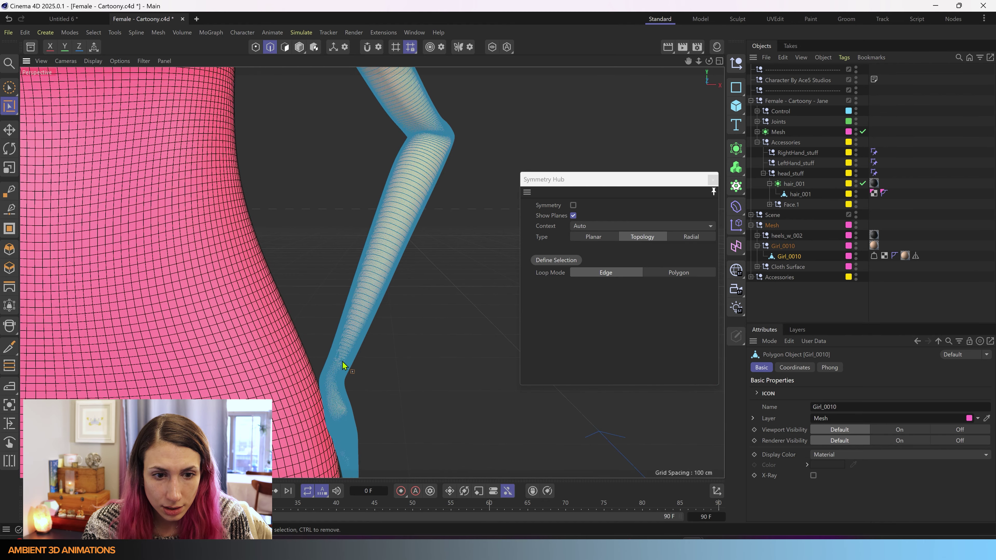
left_click(573, 206)
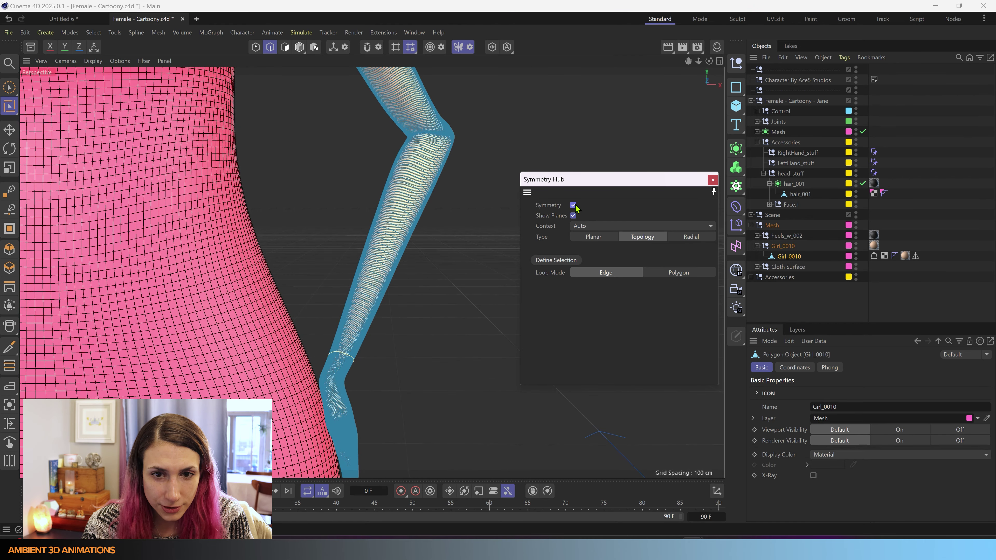
- Select a polygon loop around the raised forearm just below the wrist, with topology symmetry mirroring it to the other arm
scroll(341, 350, "up", 5)
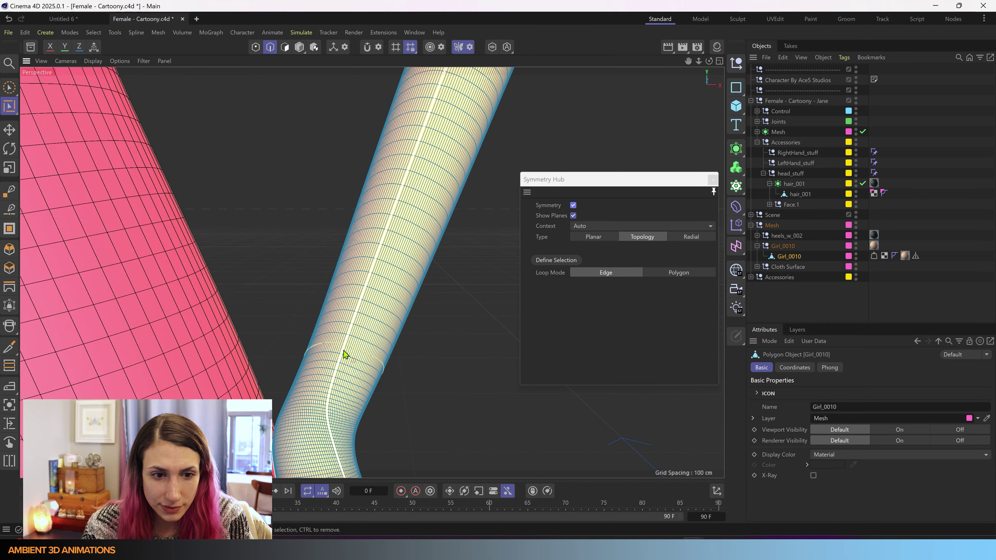
scroll(392, 369, "down", 10)
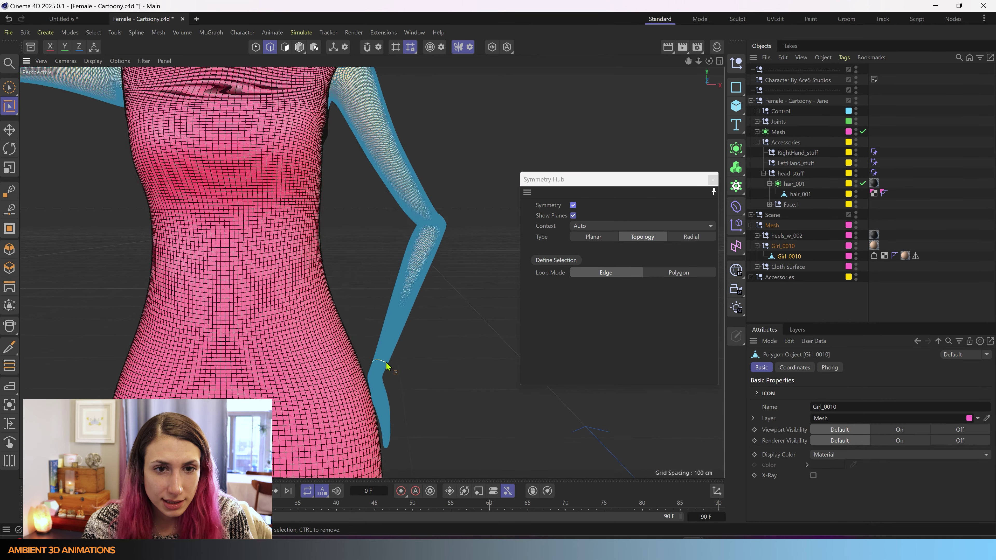
scroll(345, 299, "down", 3)
scroll(218, 226, "up", 10)
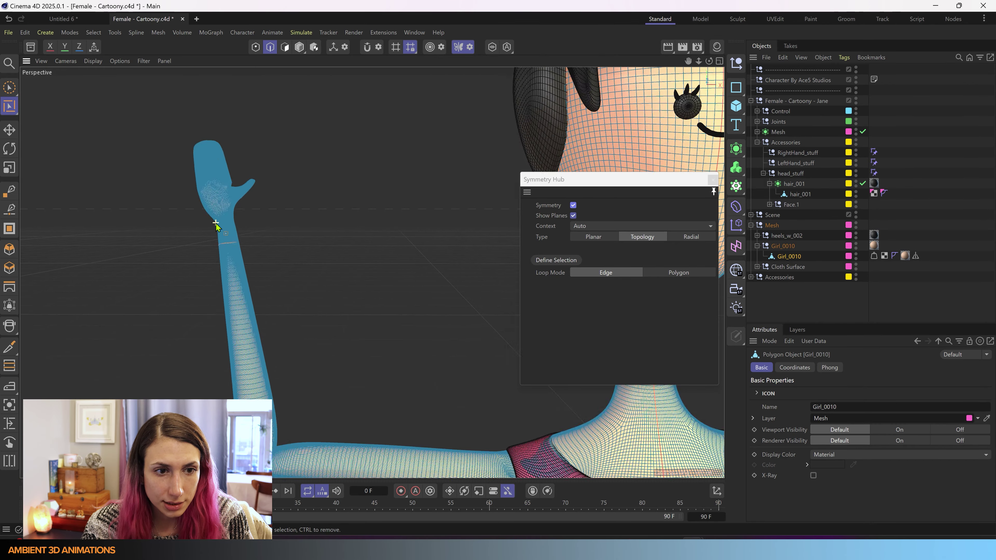
scroll(218, 227, "up", 3)
left_click(285, 47)
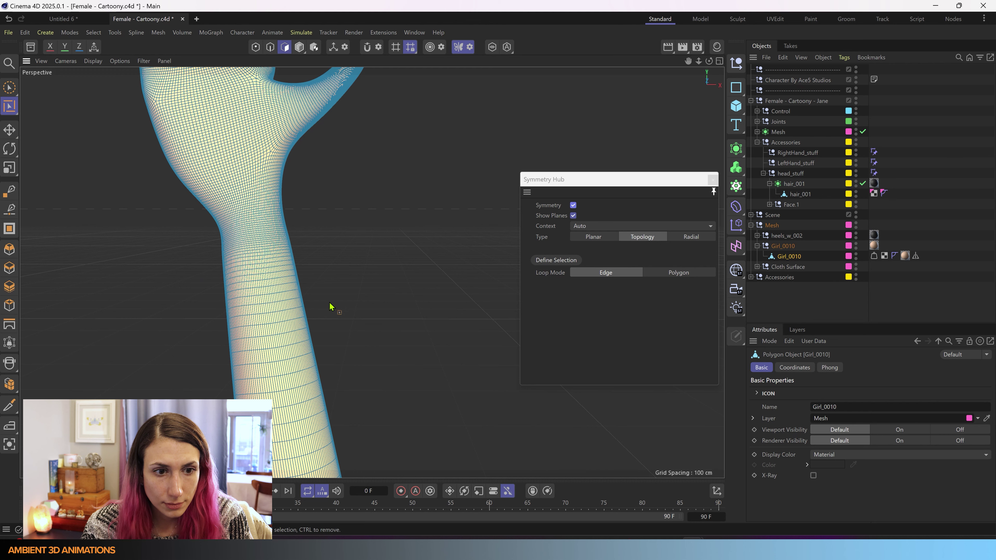
left_click(269, 282)
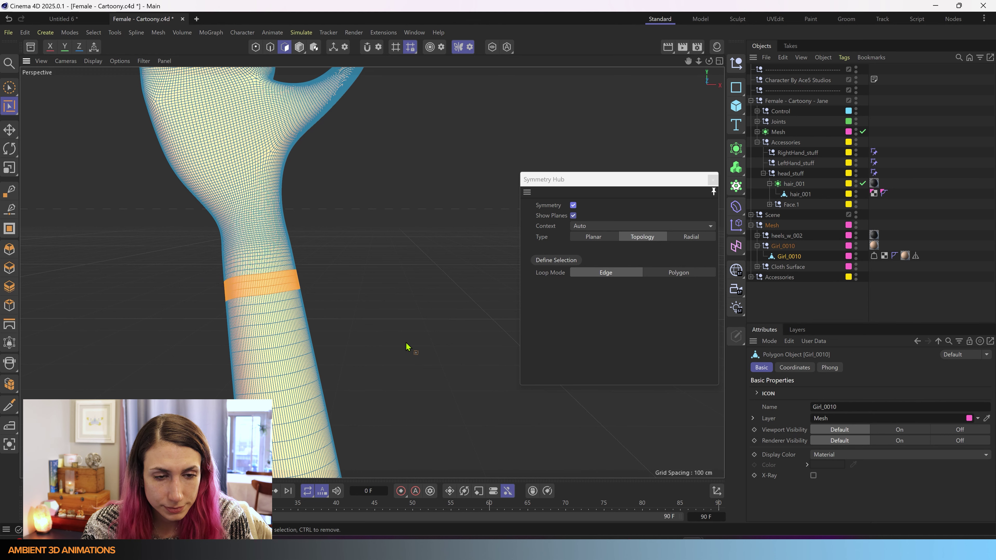
- Add the adjacent polygon loop at the raised wrist and extrude the selected band outward by about 0.38 cm
scroll(406, 343, "down", 5)
scroll(406, 343, "down", 5)
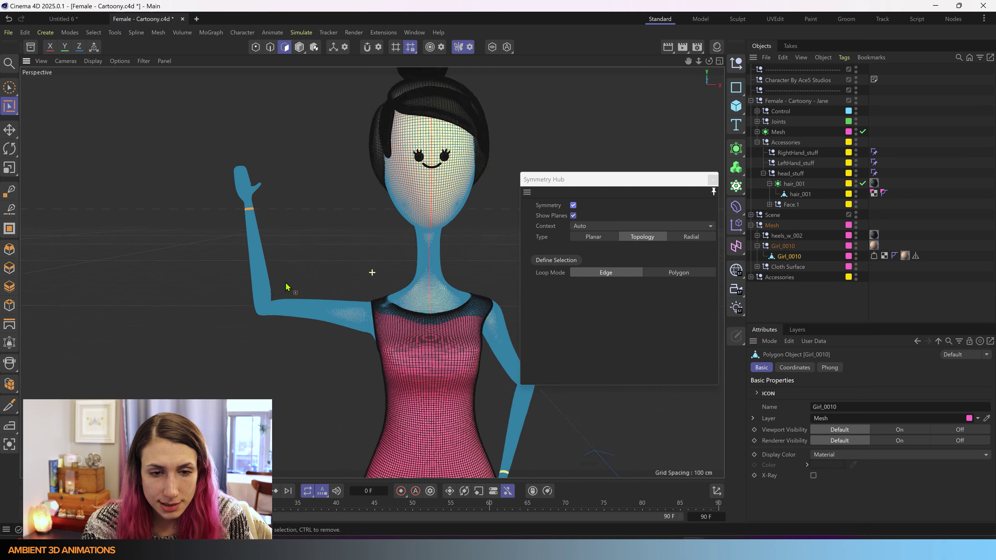
scroll(200, 172, "up", 2)
middle_click_drag(206, 176, 240, 262, "alt")
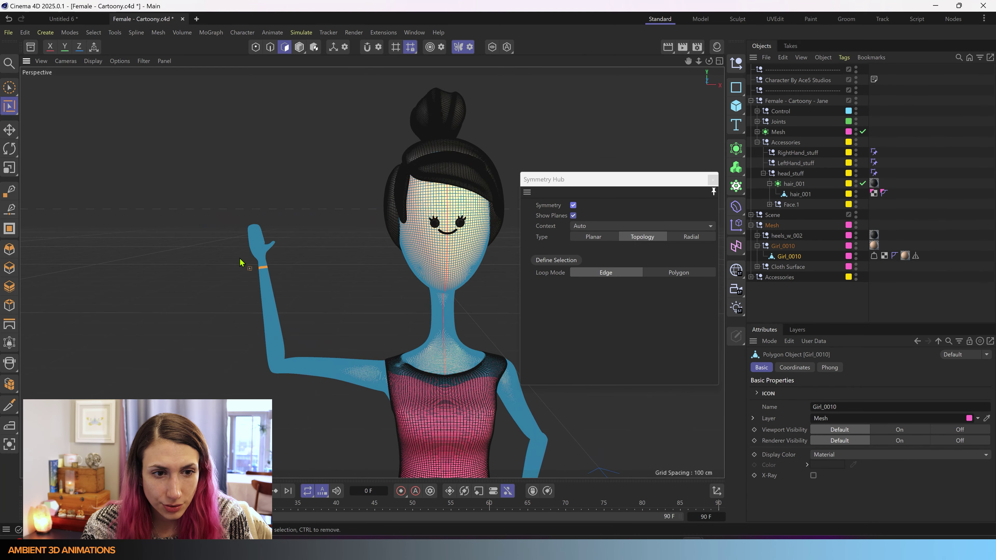
scroll(249, 259, "up", 4)
scroll(326, 283, "up", 6)
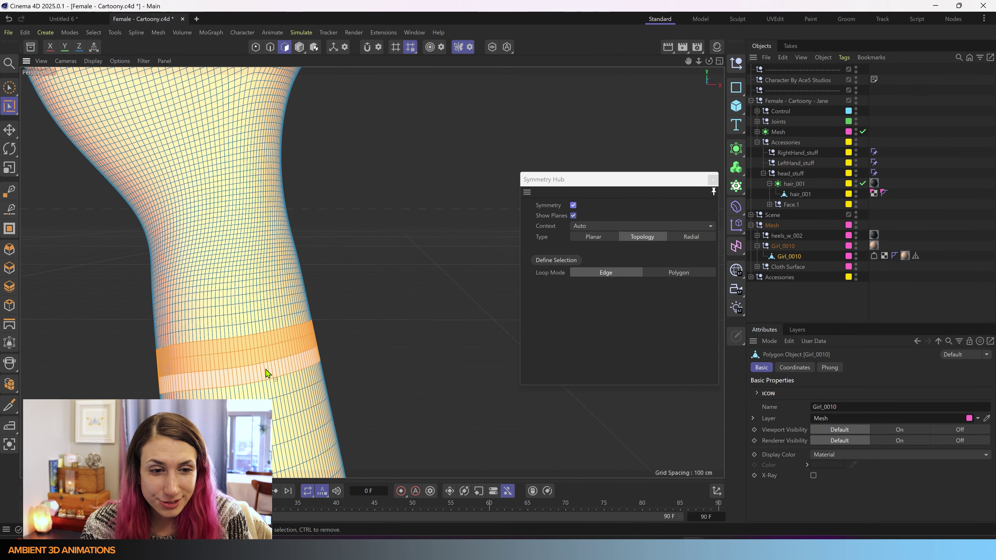
left_click(261, 340, "shift")
key("d")
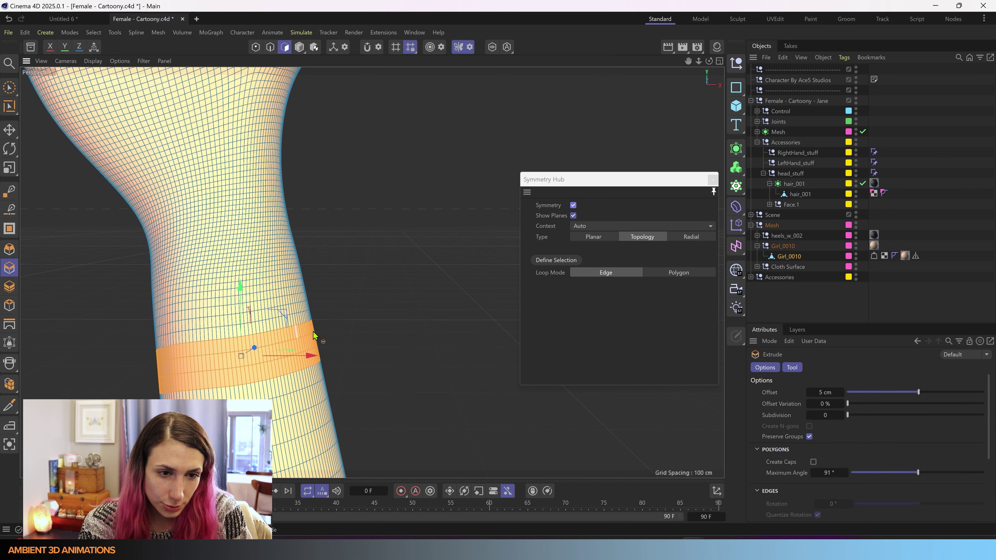
left_click_drag(313, 331, 363, 355)
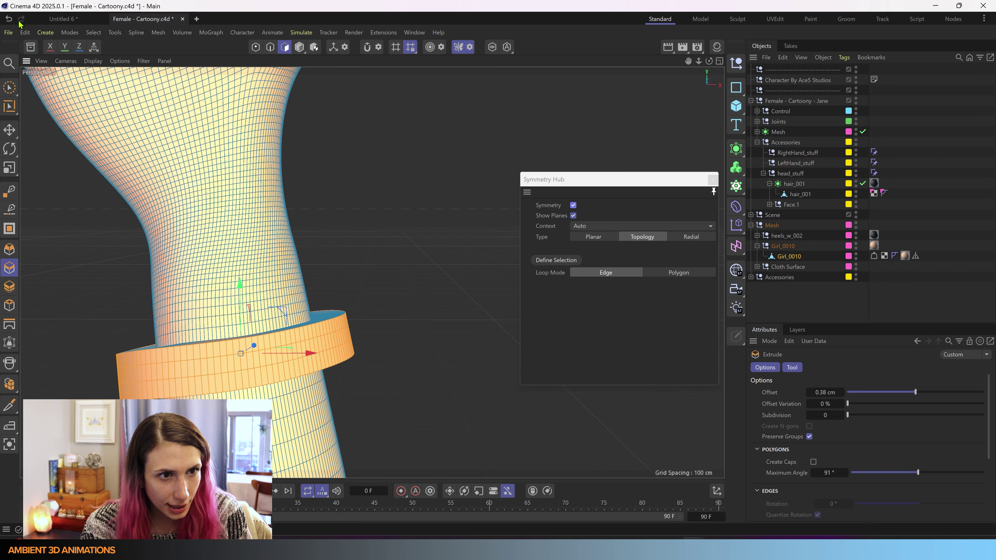
- Select the upper and lower outer edge loops of the extruded wrist bracelet
left_click(9, 87)
left_click(270, 48)
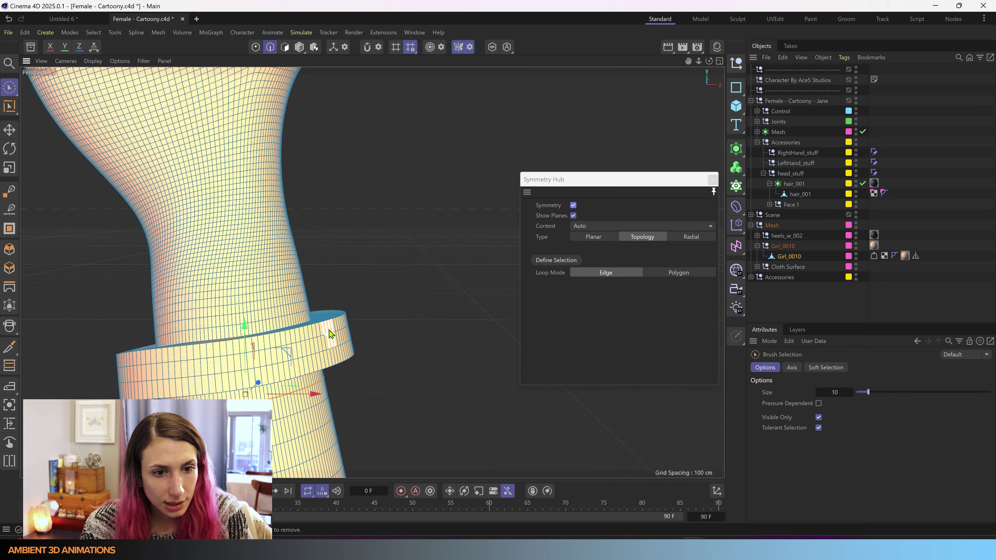
key("u")
key("l")
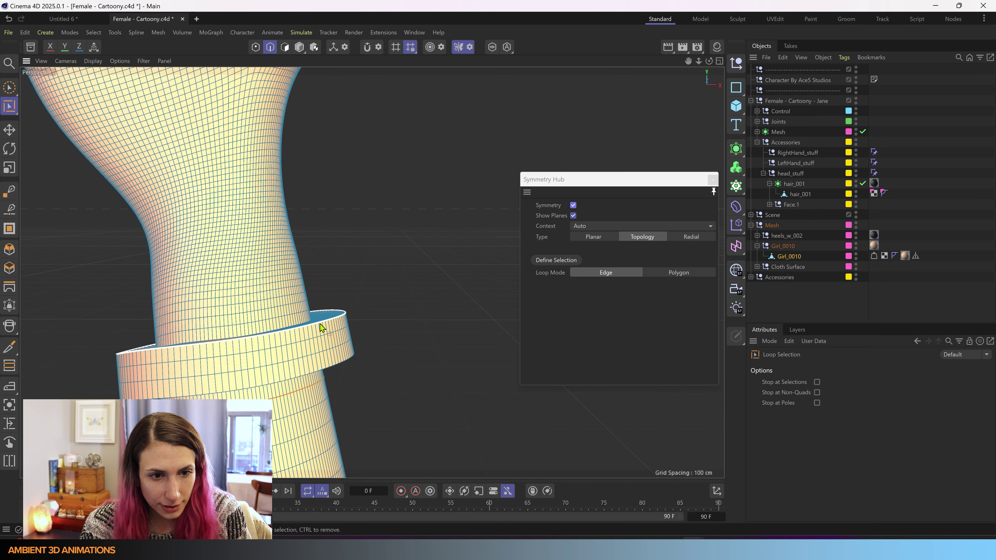
left_click(330, 368)
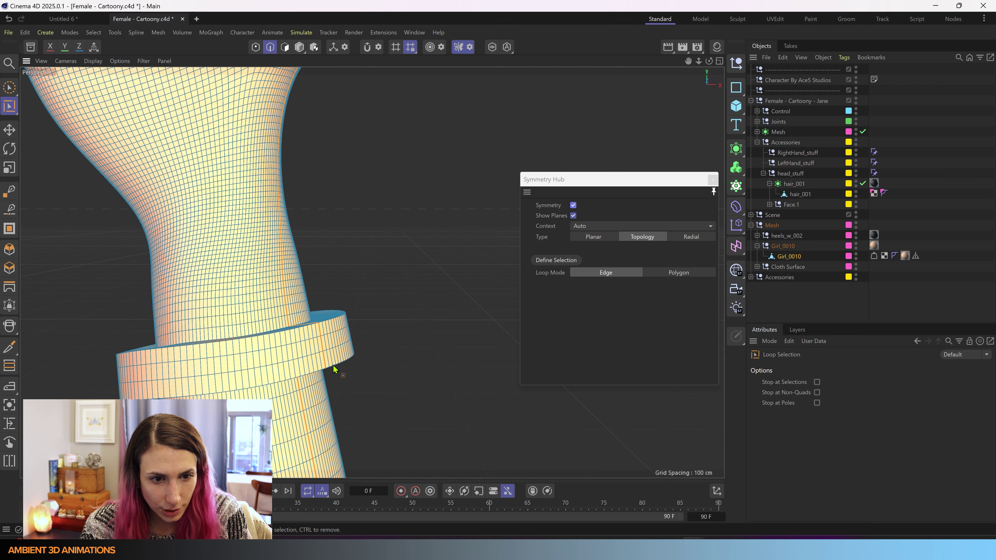
scroll(327, 325, "up", 3)
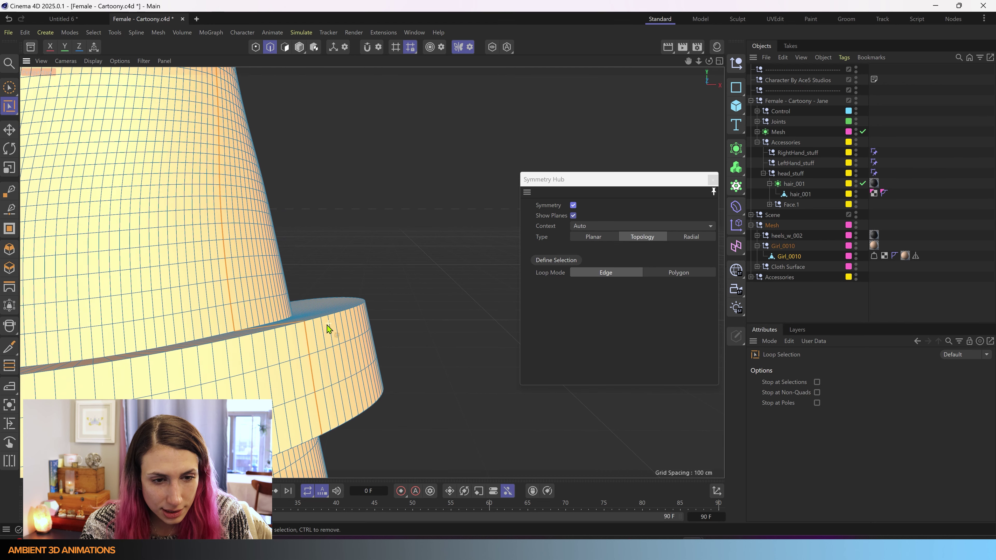
left_click(312, 322)
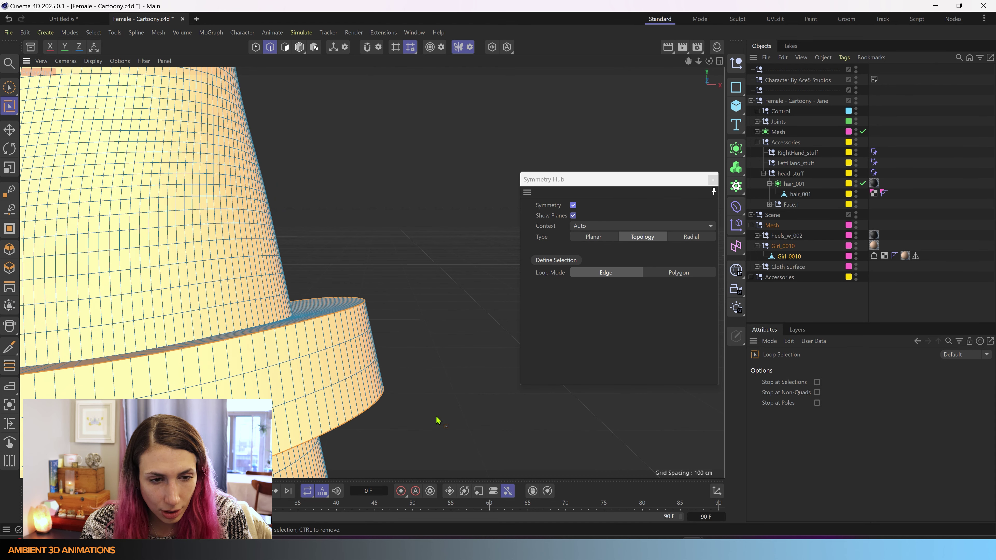
- Bevel the bracelet's outer edge loops with an offset of about 0.072 cm and 2 subdivisions
right_click(354, 349)
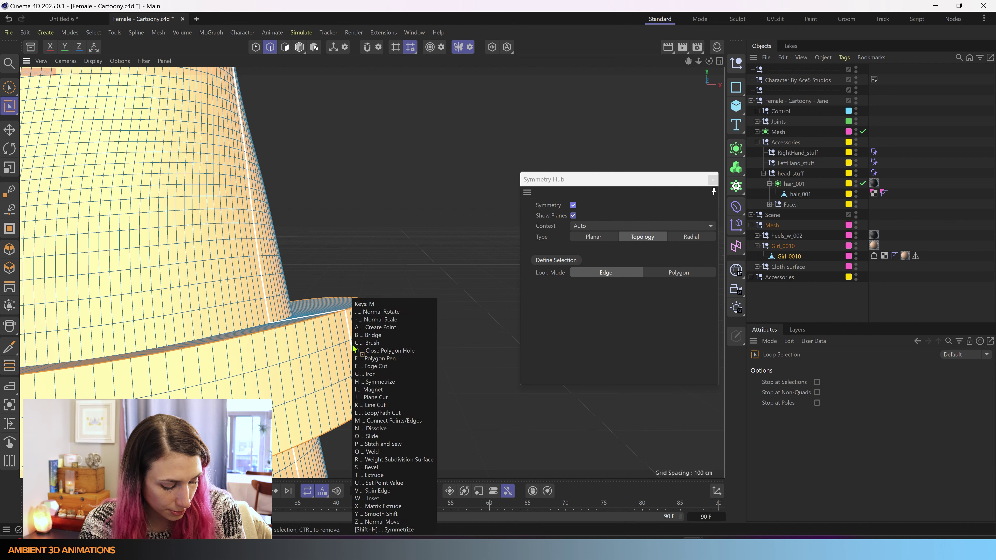
left_click(385, 310)
left_click_drag(386, 310, 409, 309)
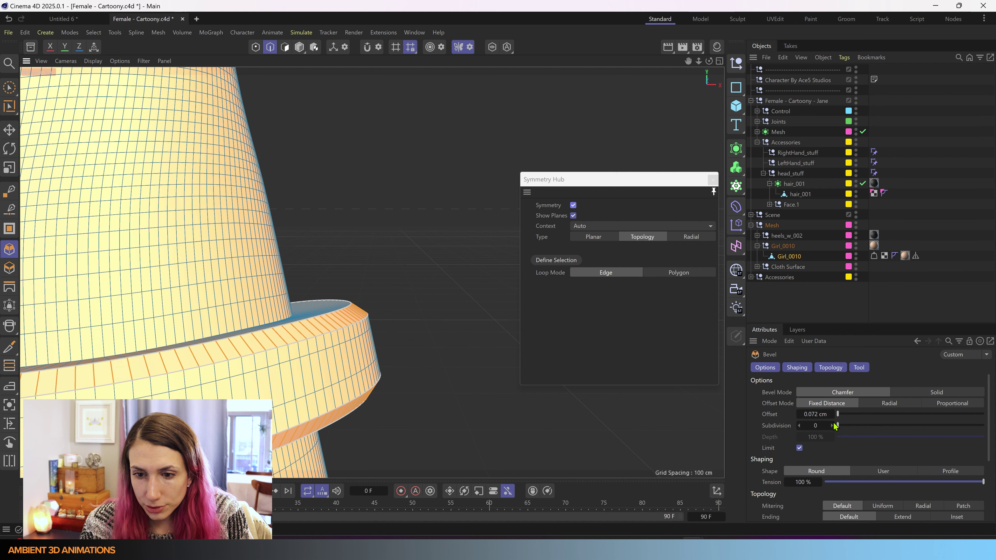
left_click_drag(836, 430, 851, 430)
- Compare the bevelled bracelets on both wrists and clear the edge selection
scroll(427, 362, "down", 10)
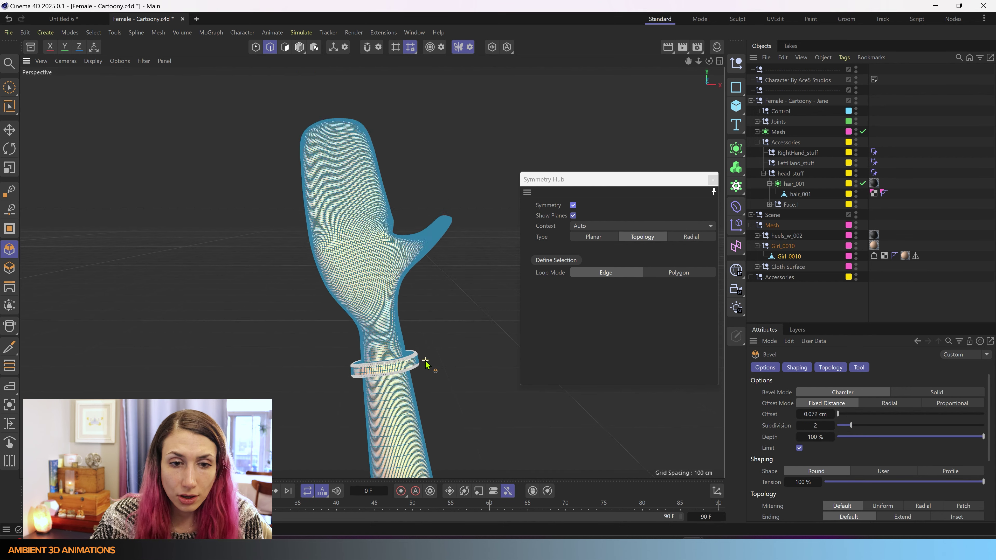
scroll(426, 362, "down", 10)
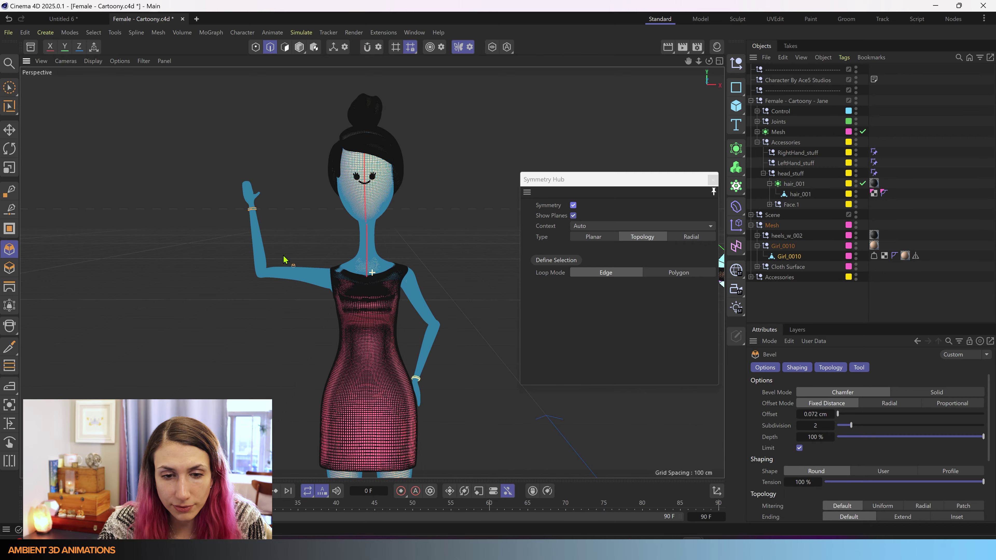
left_click_drag(334, 308, 346, 328, "alt")
middle_click_drag(325, 263, 335, 324, "alt")
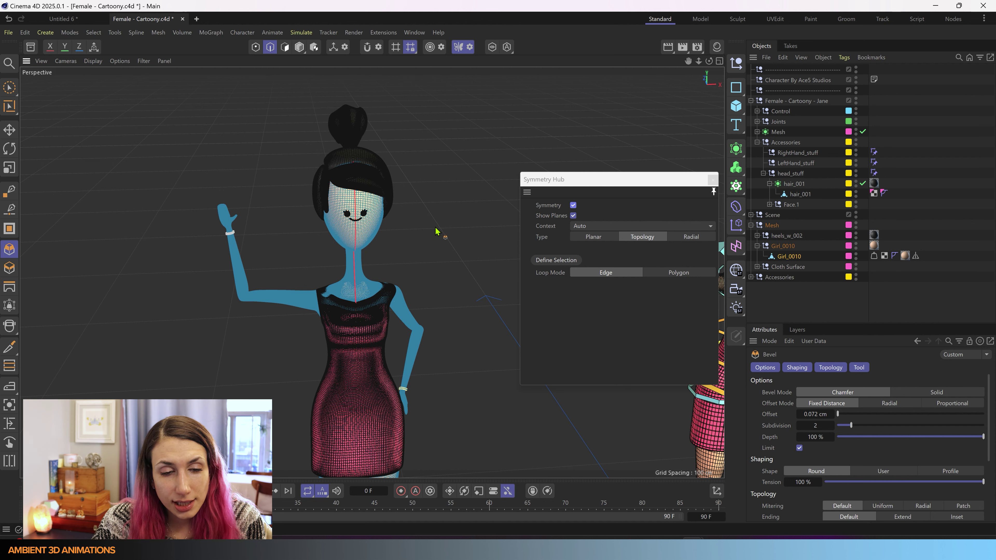
left_click(9, 89)
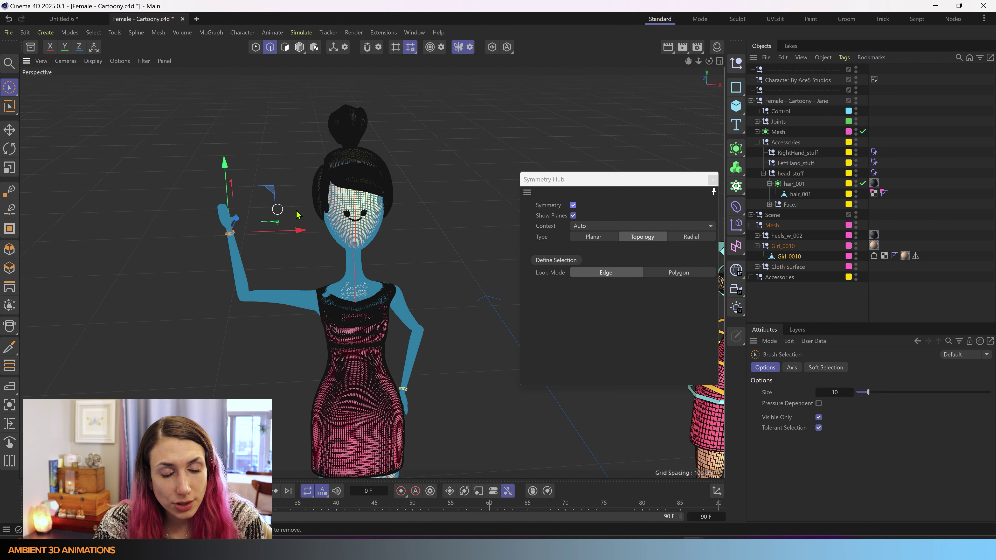
left_click(418, 249)
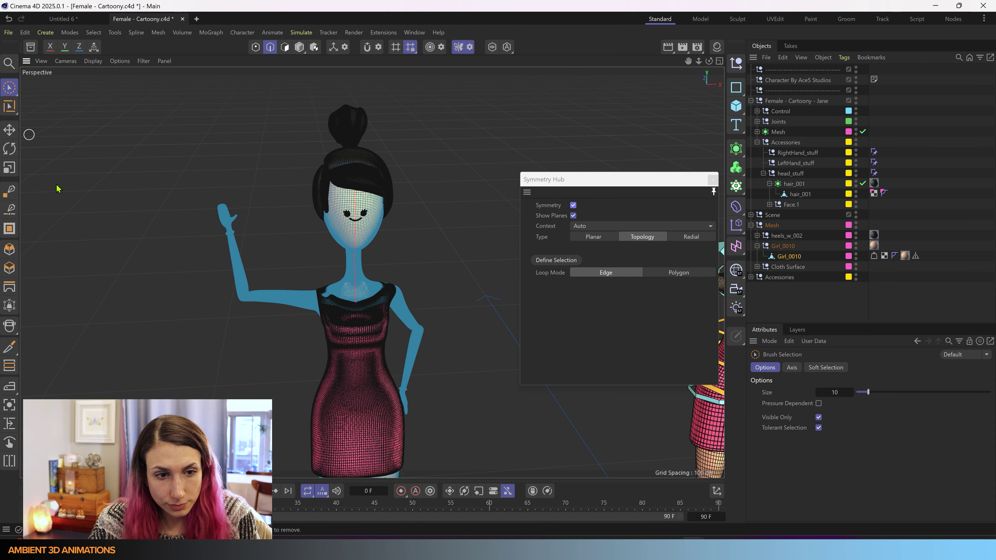
scroll(378, 394, "up", 4)
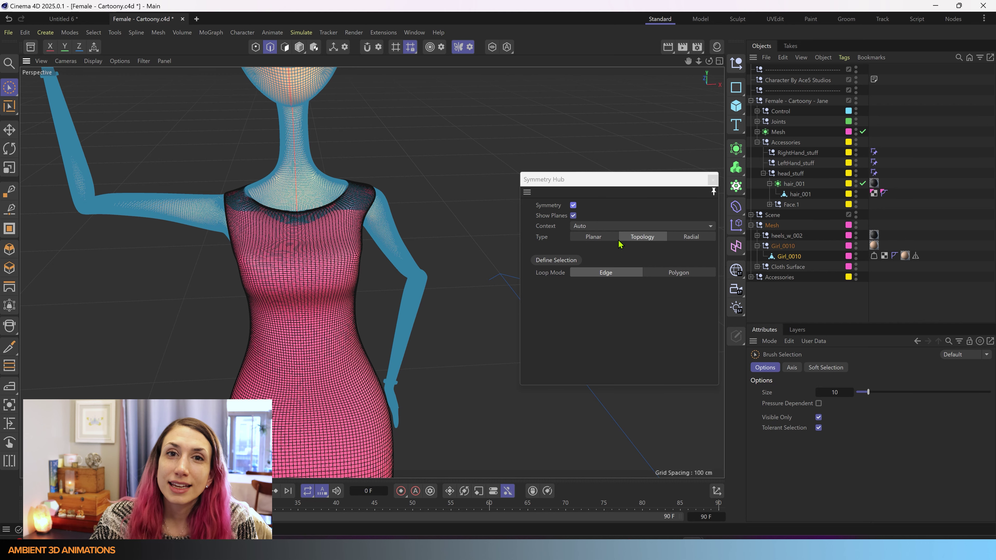
scroll(278, 330, "down", 3)
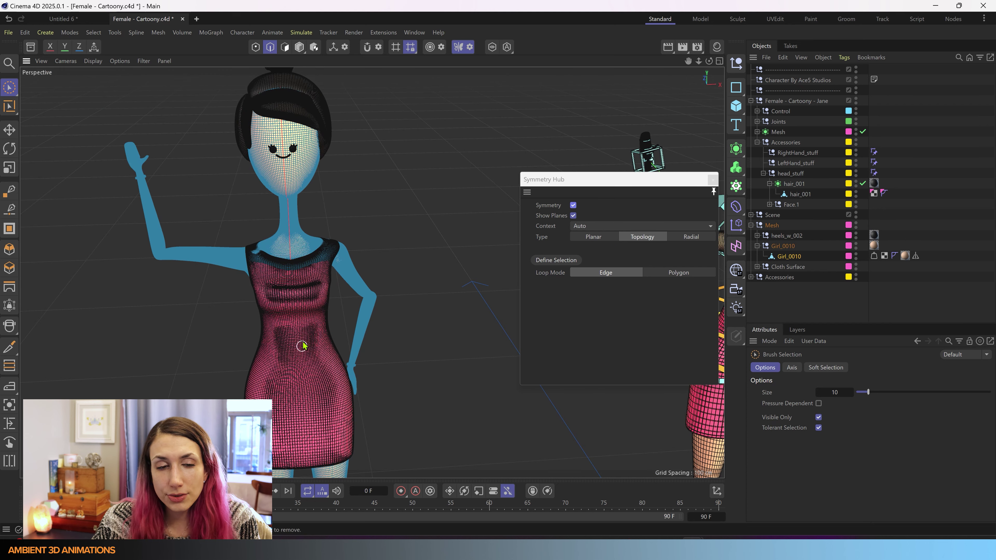
mouse_move(304, 332)
left_mouse_down("alt")
mouse_move(248, 335)
mouse_move(295, 321)
left_mouse_up("alt")
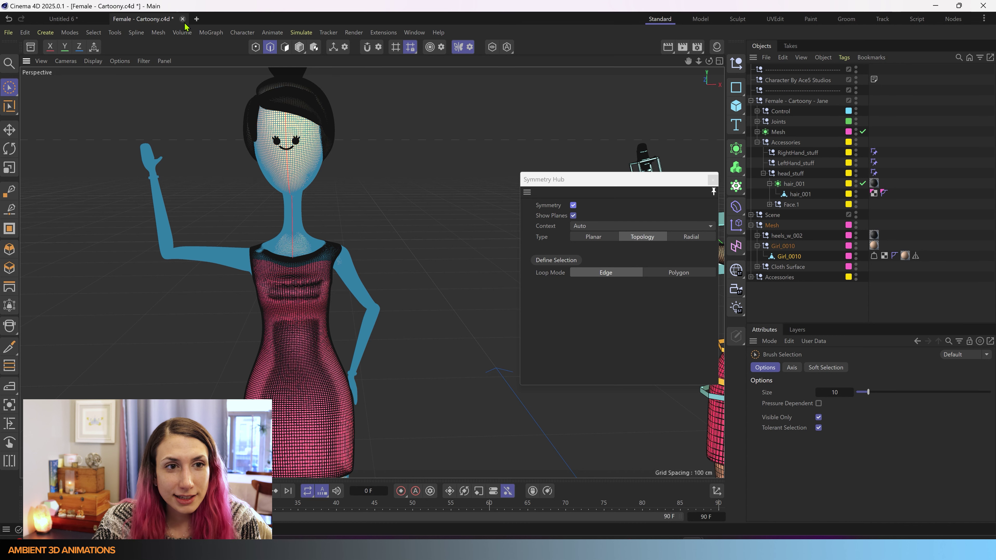
- Set the Symmetry Hub's context to Sculpting and examine its symmetry options
left_click(702, 226)
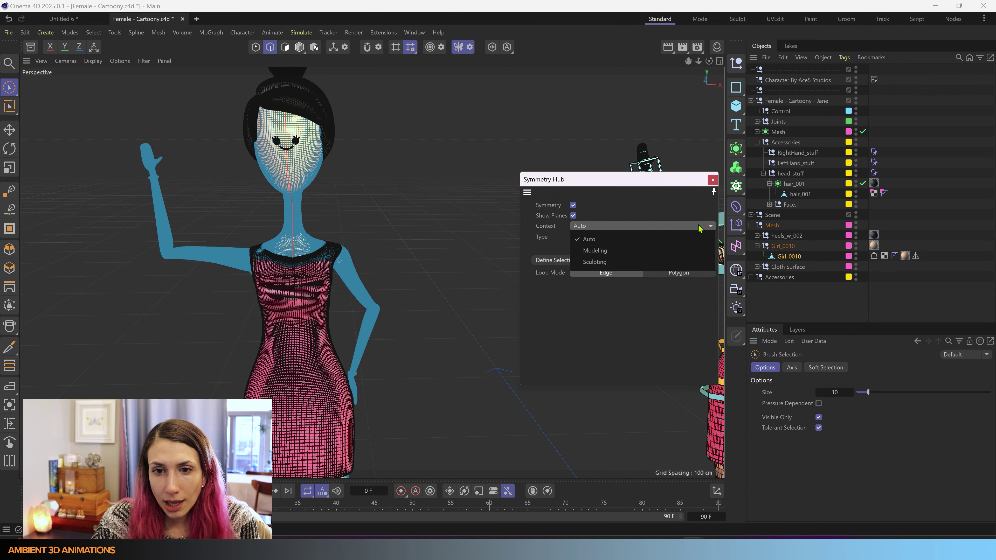
left_click(604, 262)
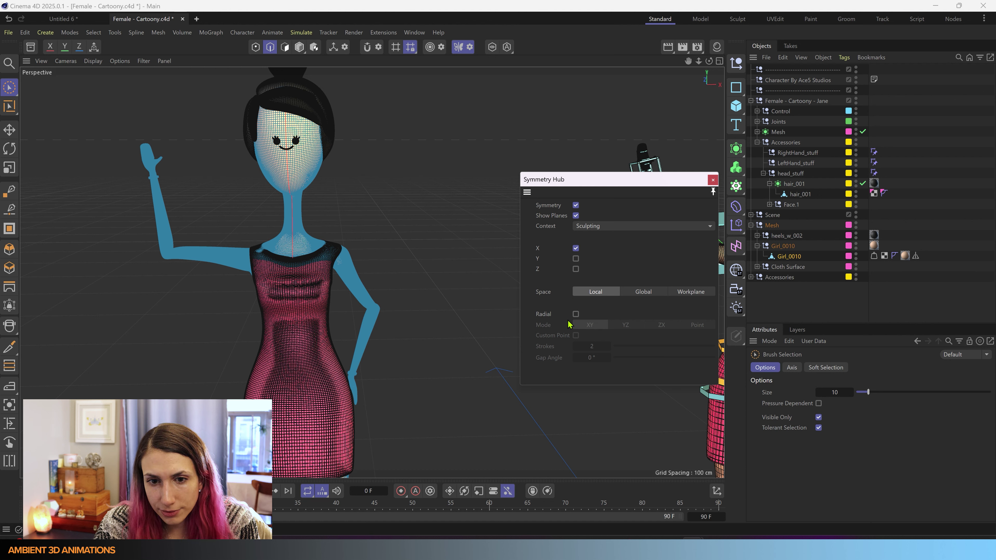
left_click(604, 226)
left_click(603, 256)
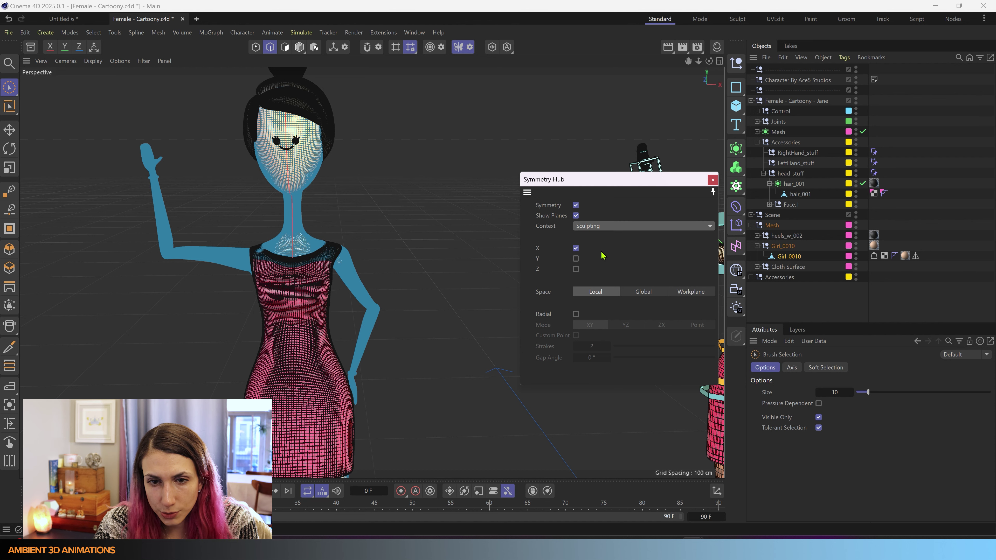
left_click(627, 227)
left_click(617, 262)
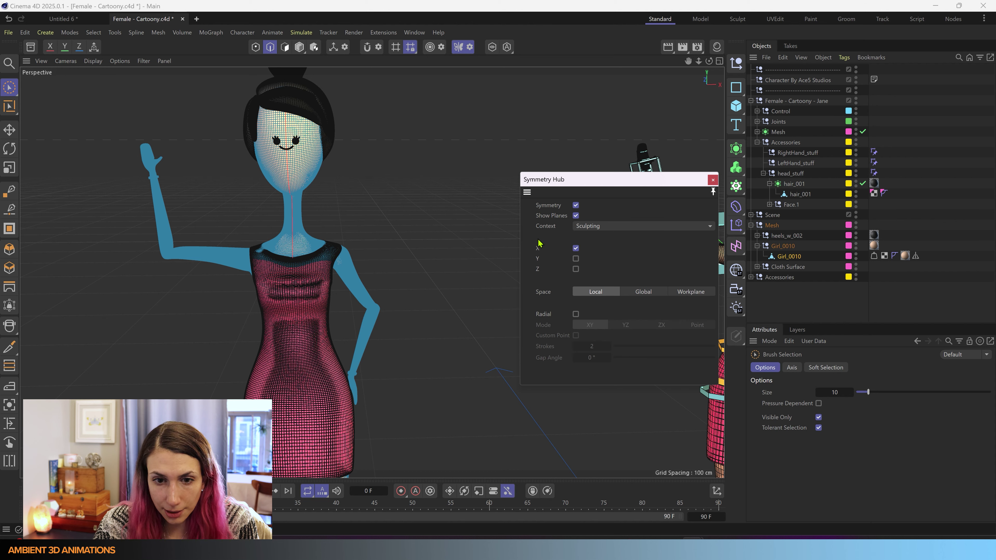
- Set the Symmetry Hub's context to Modeling with Radial as the symmetry type
left_click(642, 226)
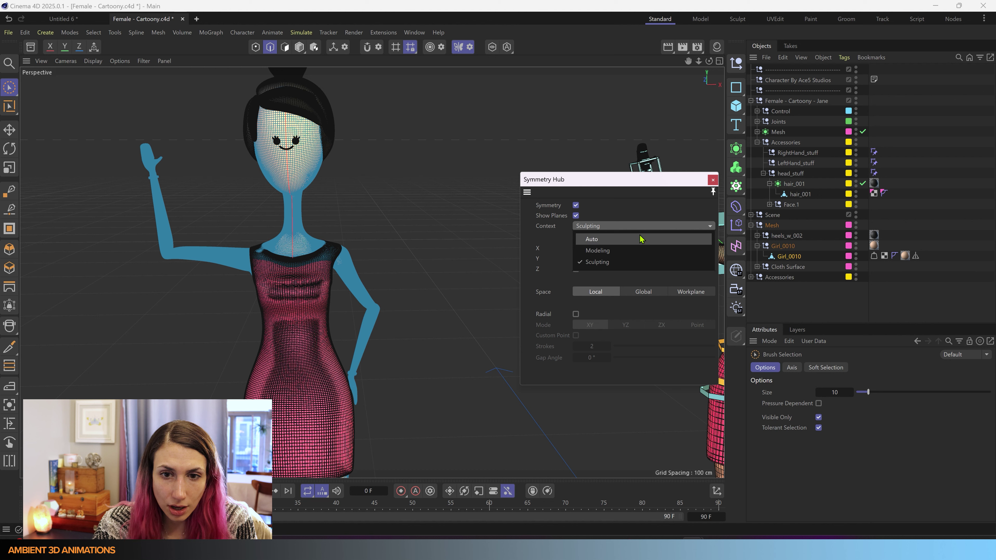
left_click(639, 251)
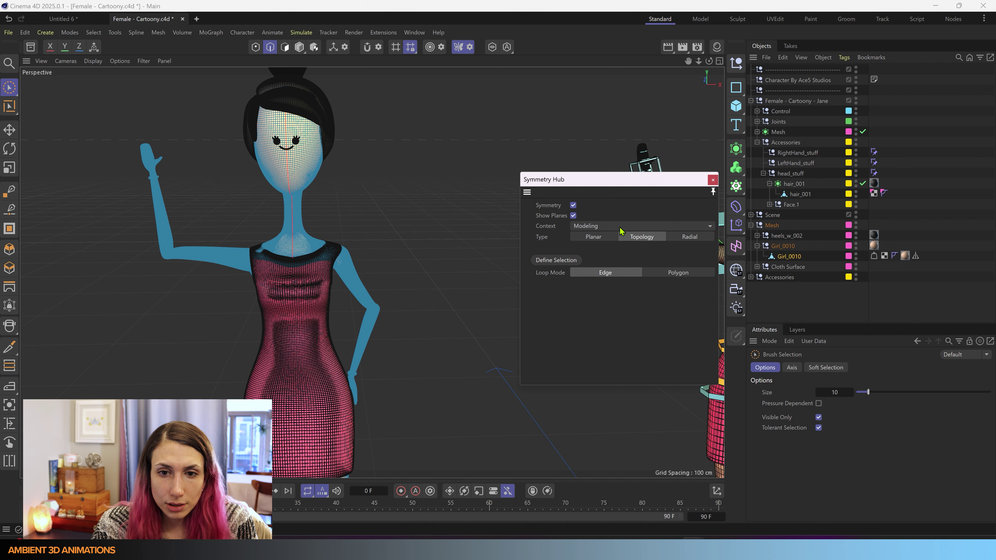
left_click(690, 237)
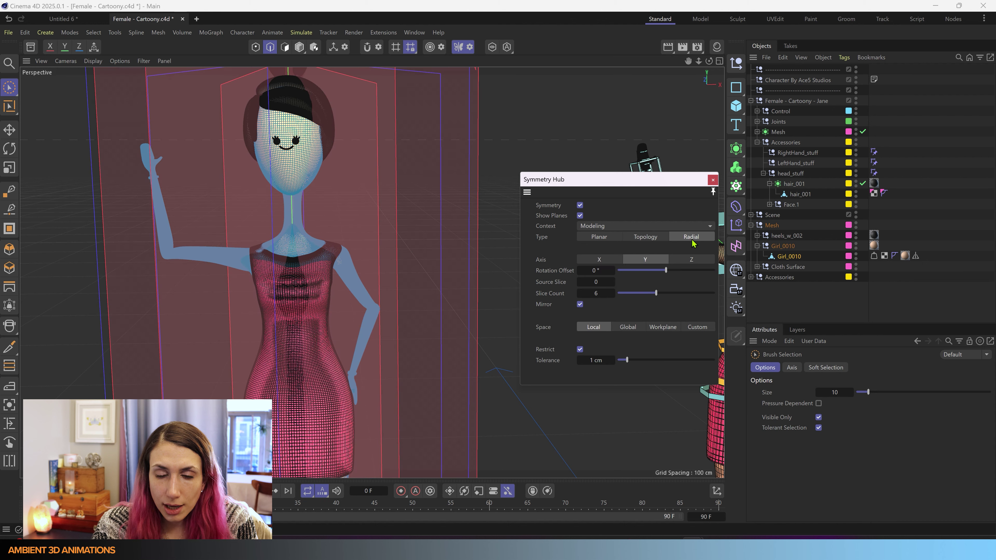
left_click(684, 227)
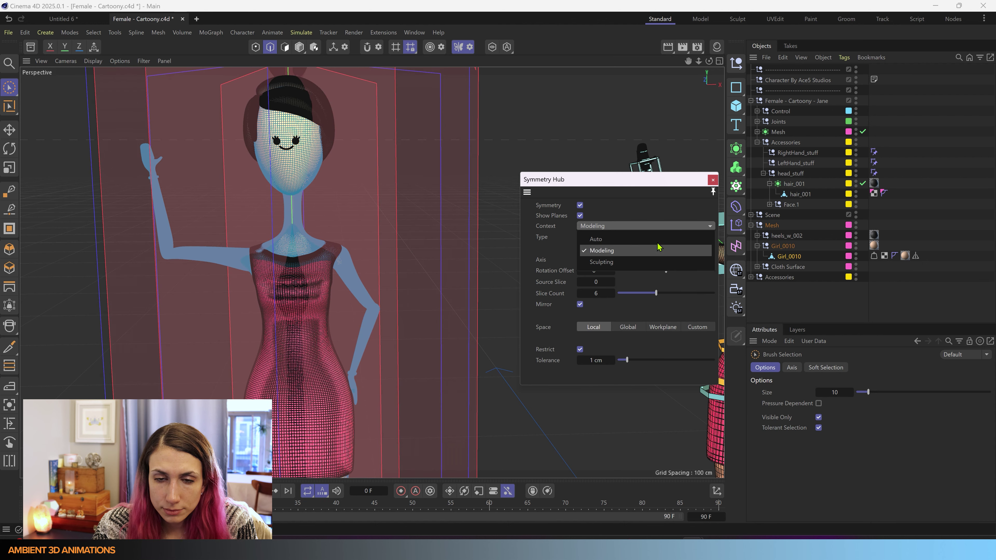
left_click(682, 198)
scroll(311, 226, "down", 3)
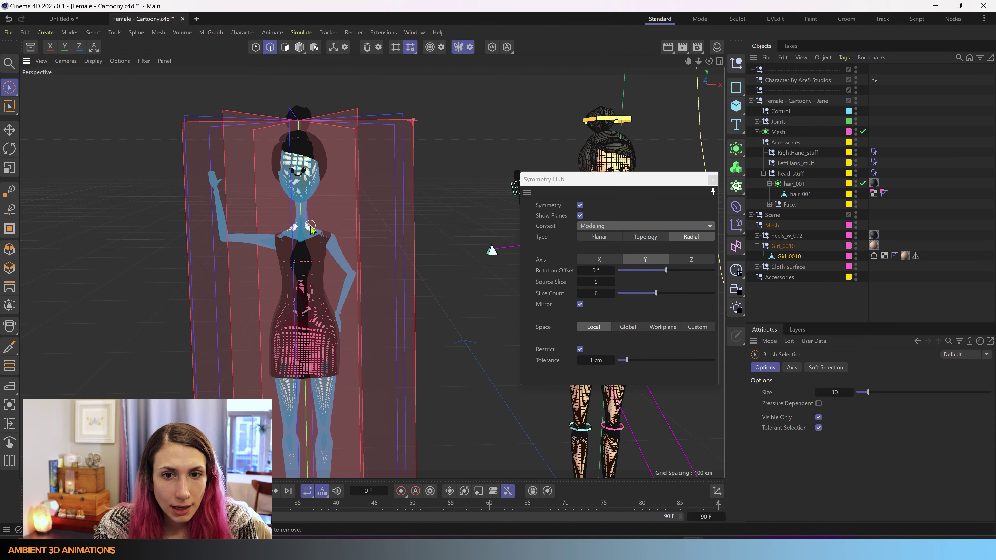
- Create a new empty project
left_click(196, 19)
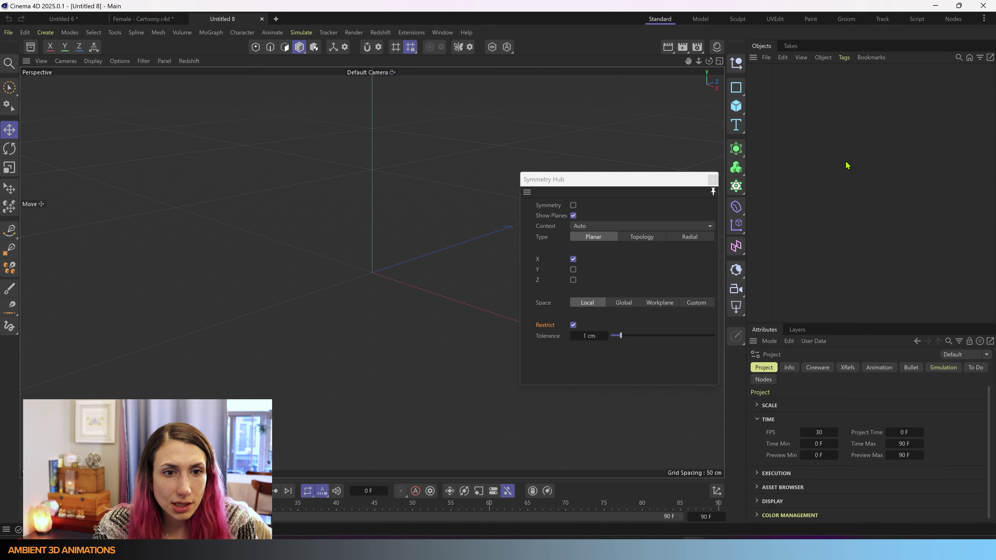
- Add a cylinder primitive to the scene and display the viewport with Gouraud Shading (Lines)
left_click(736, 106)
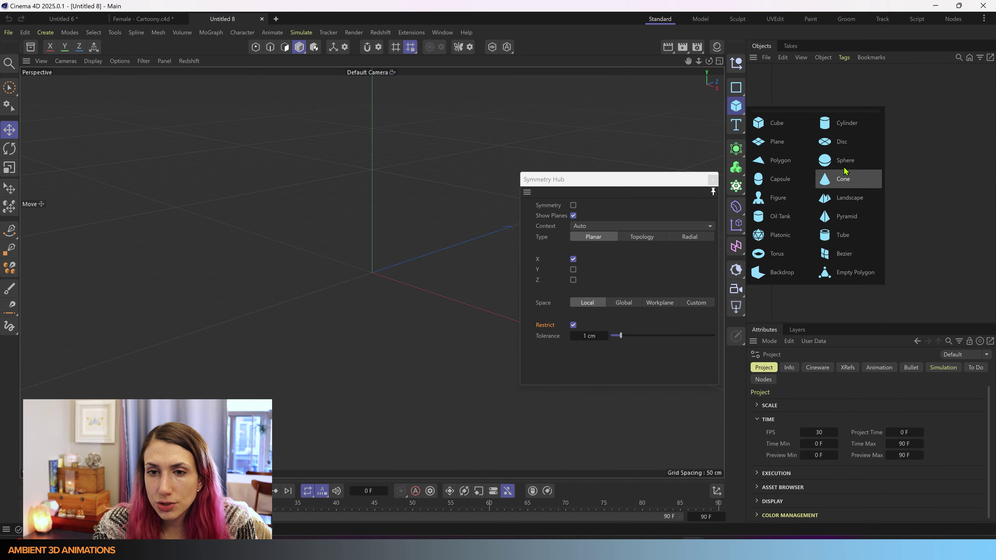
left_click(864, 126)
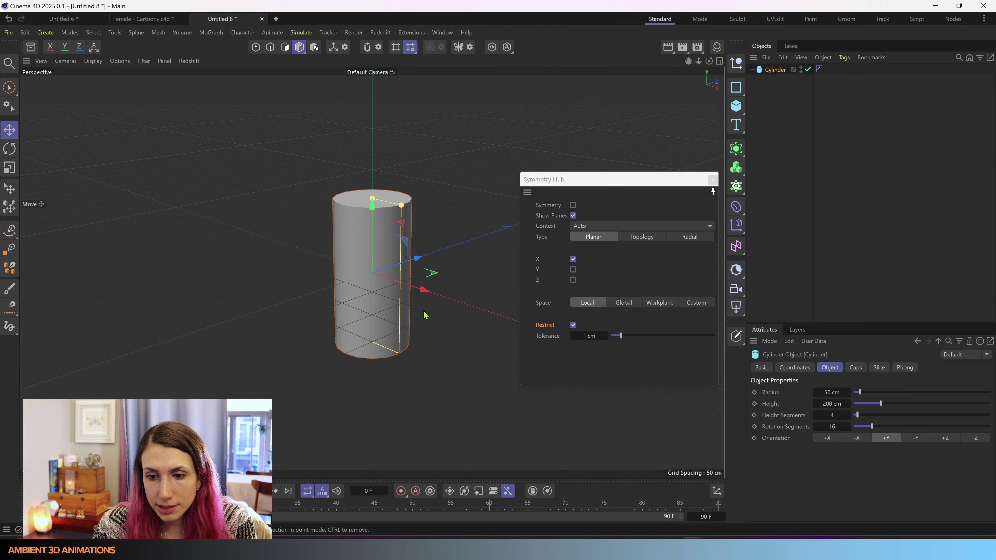
left_click(101, 63)
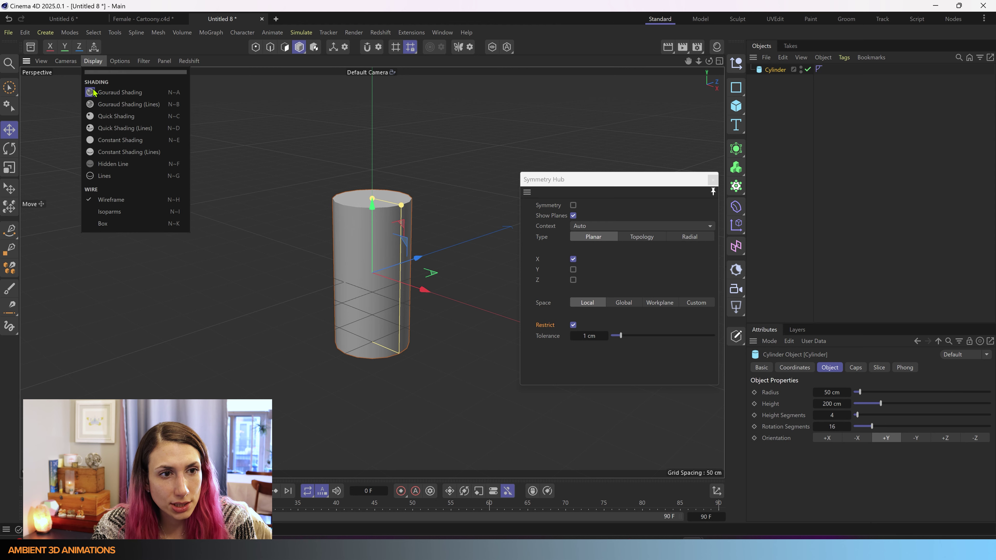
left_click(111, 104)
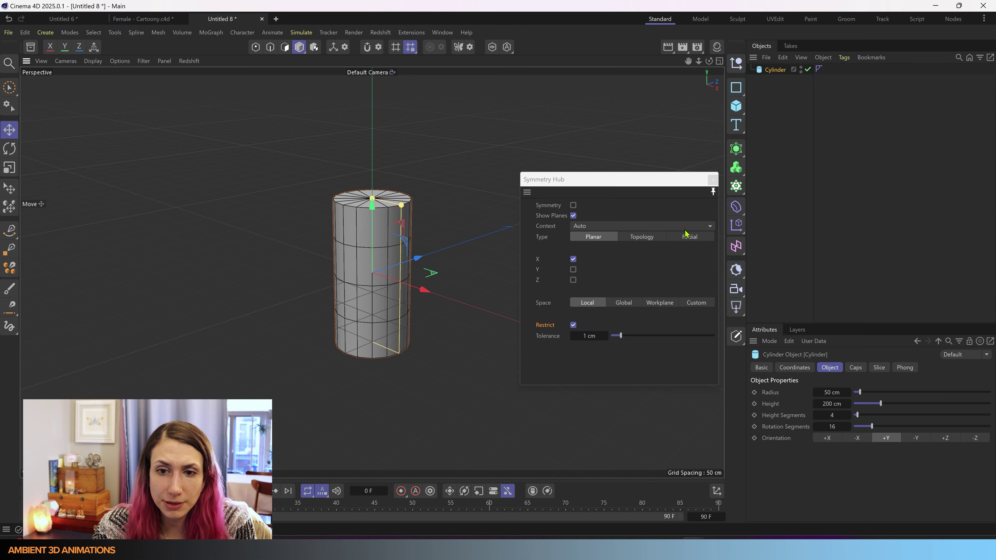
- Set the symmetry type to Radial, convert the cylinder to an editable polygon object, and enable symmetry
left_click(689, 238)
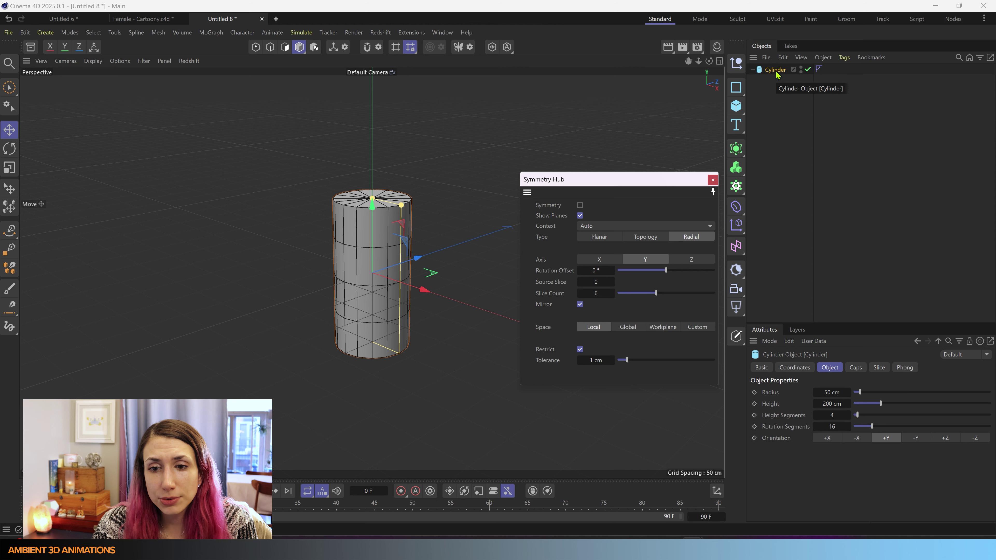
left_click(736, 339)
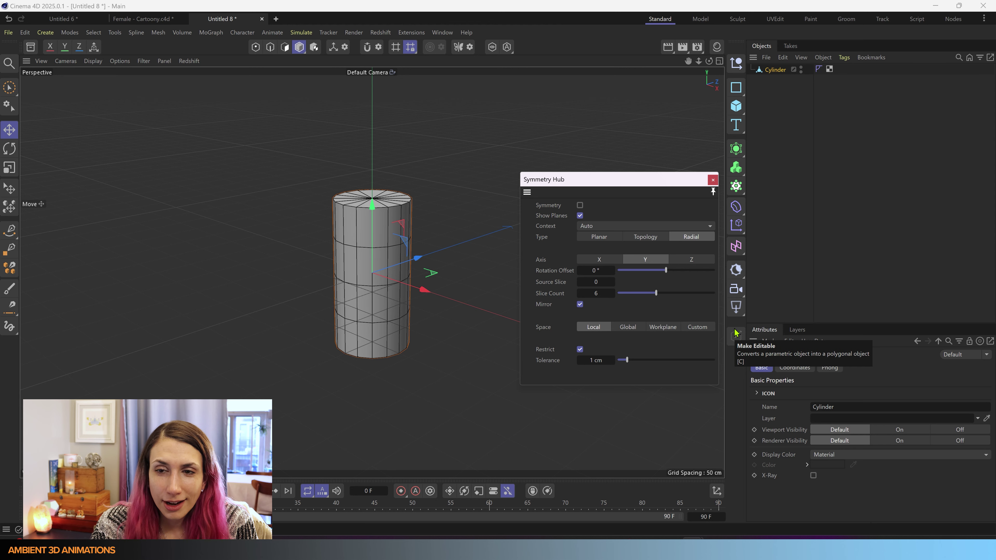
left_click(580, 205)
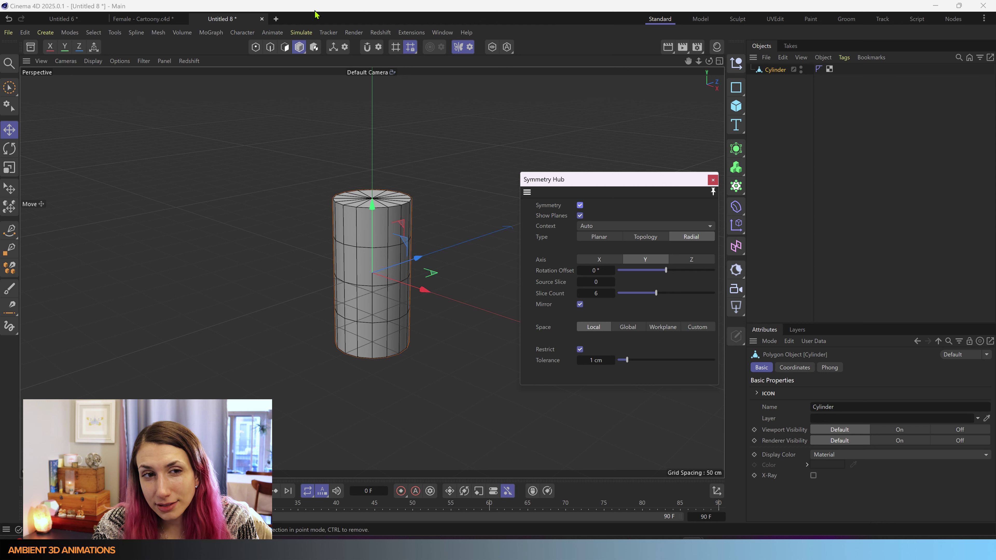
- Compare the radial symmetry planes on the cylinder in point, edge and polygon modes, ending in polygon mode
left_click(287, 47)
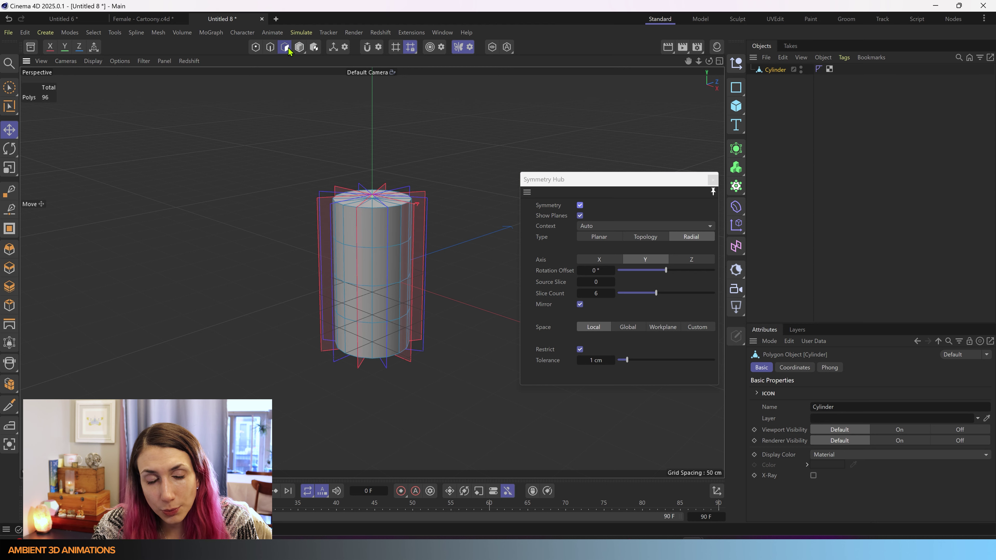
left_click(270, 47)
left_click(255, 47)
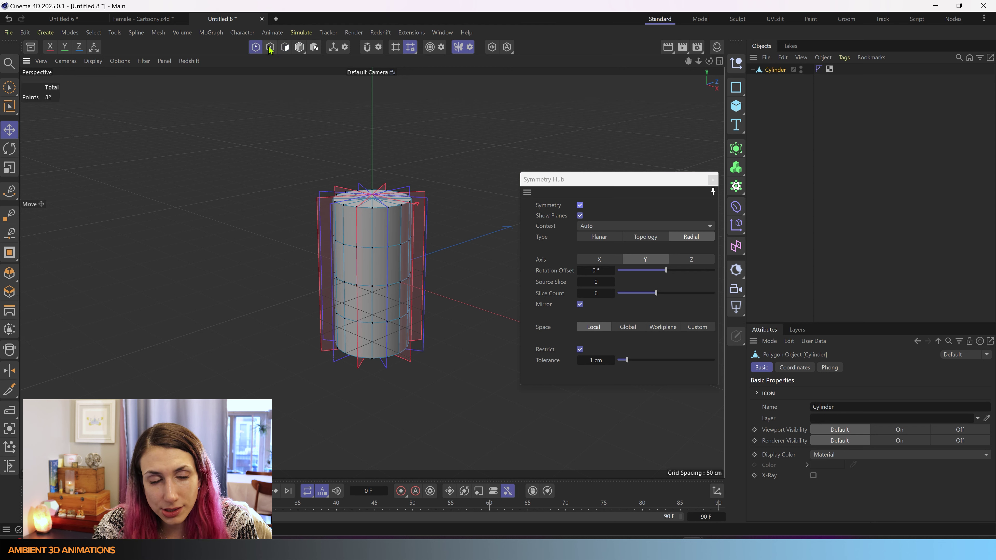
left_click(271, 48)
left_click(255, 47)
left_click(270, 48)
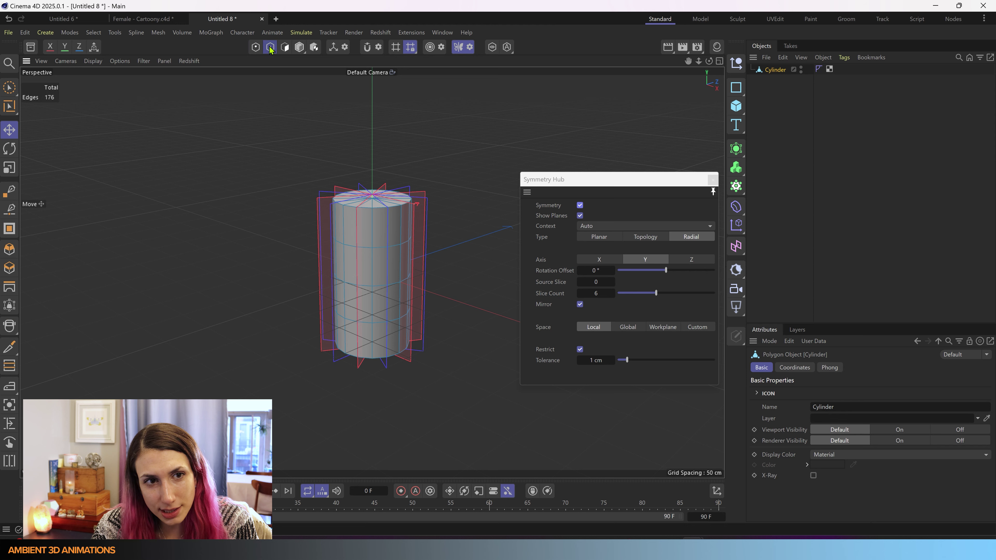
left_click(285, 47)
scroll(394, 229, "up", 5)
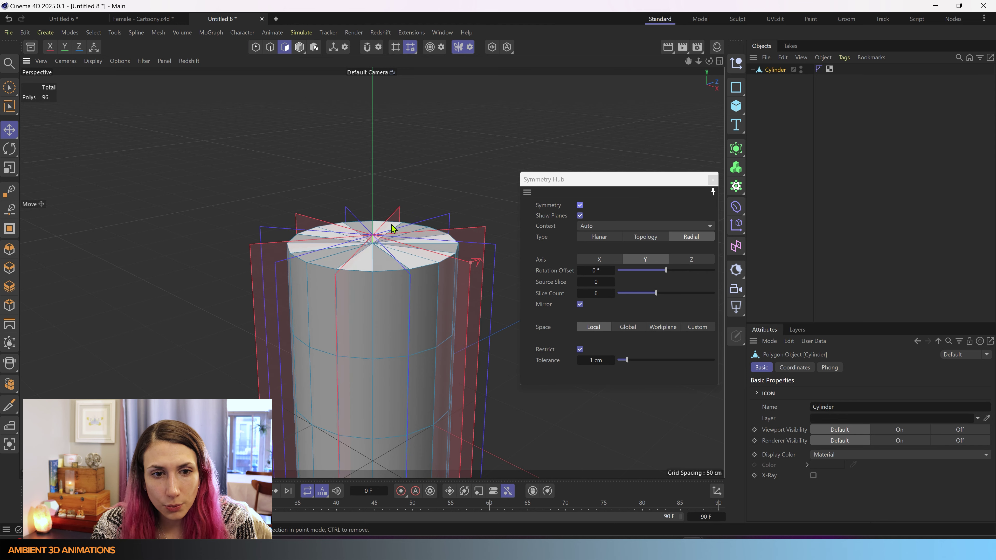
left_click_drag(393, 228, 396, 283, "alt")
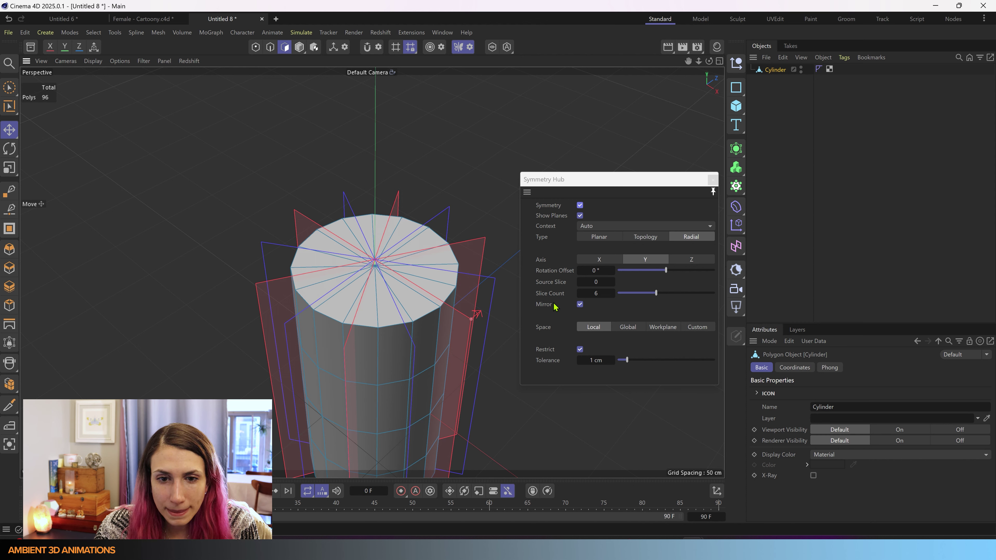
- Turn off the Mirror option of the radial symmetry and look over the whole cylinder
left_click(581, 305)
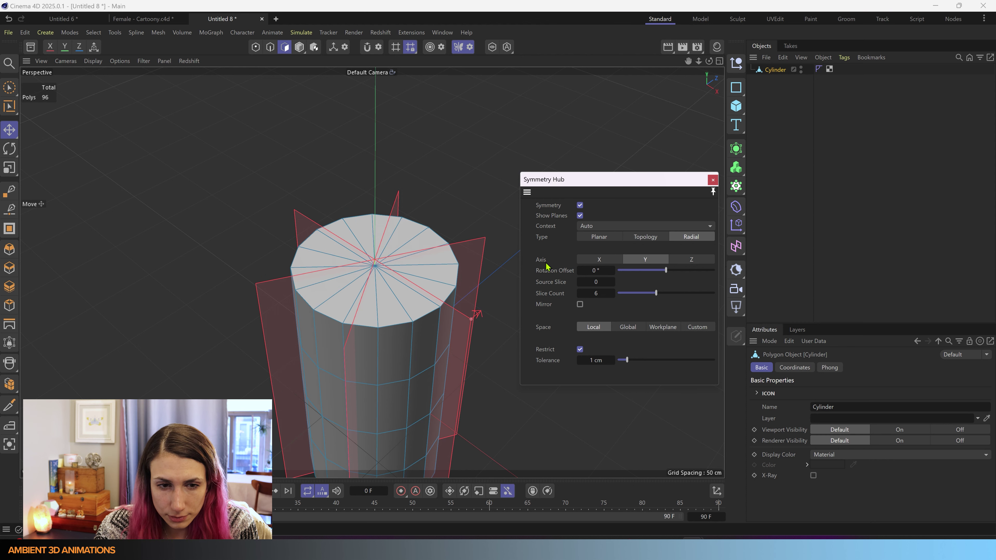
scroll(413, 318, "down", 5)
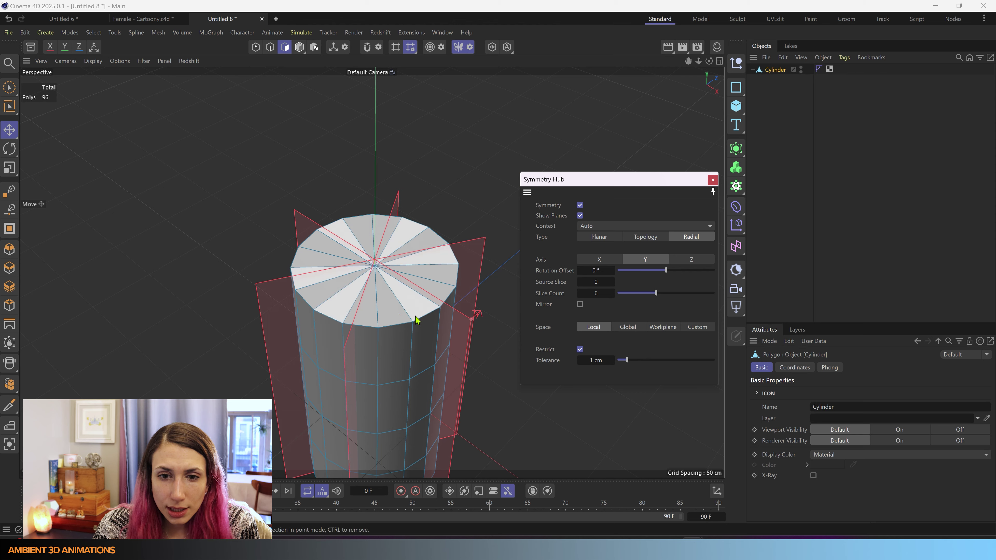
left_click_drag(407, 329, 340, 249, "alt")
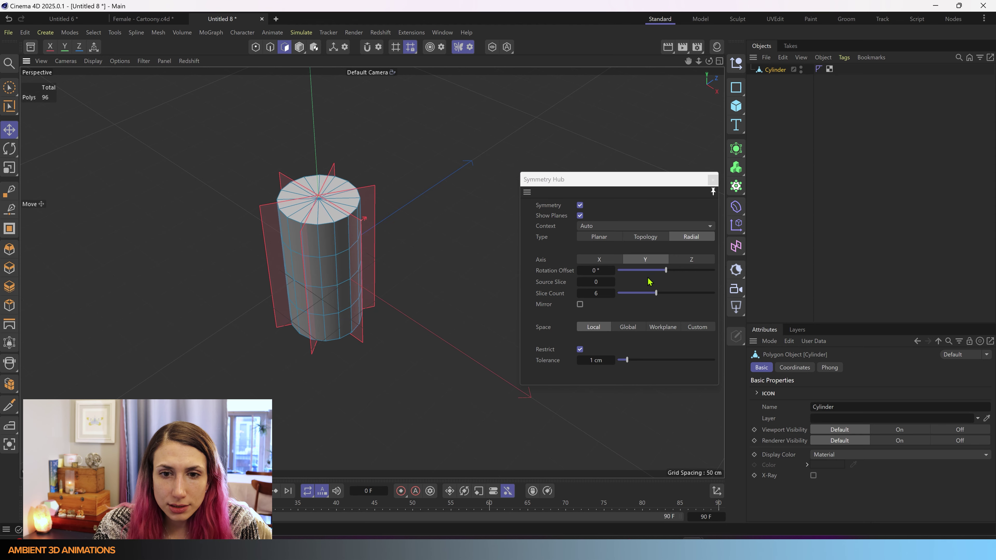
- Try the X and Z axes for the radial symmetry and return to the Y axis
left_click(597, 260)
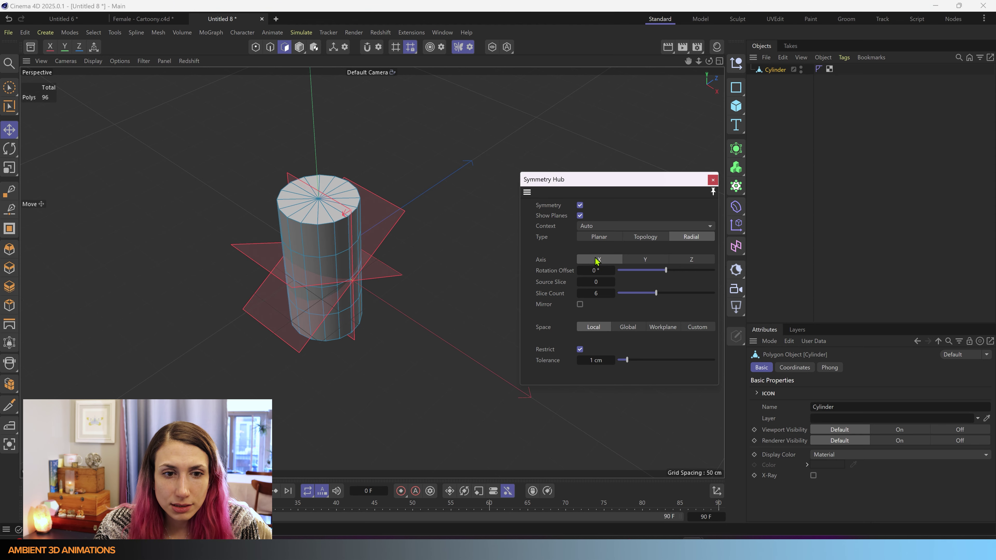
left_click(645, 260)
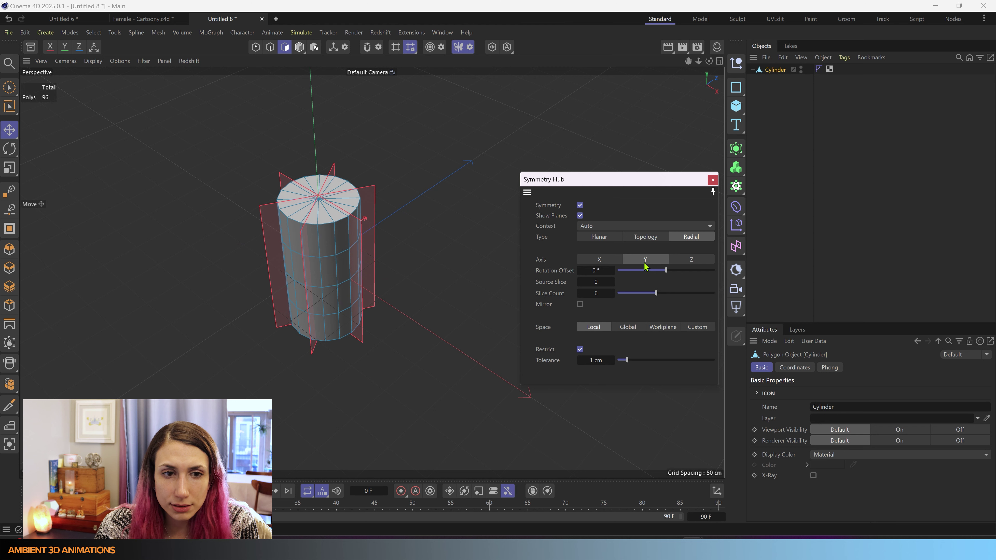
left_click(695, 261)
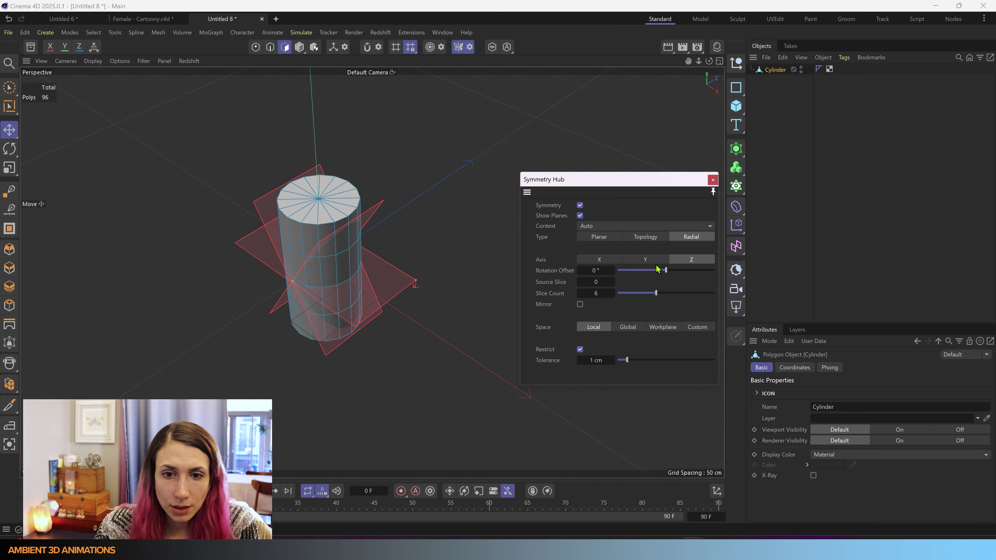
left_click(645, 262)
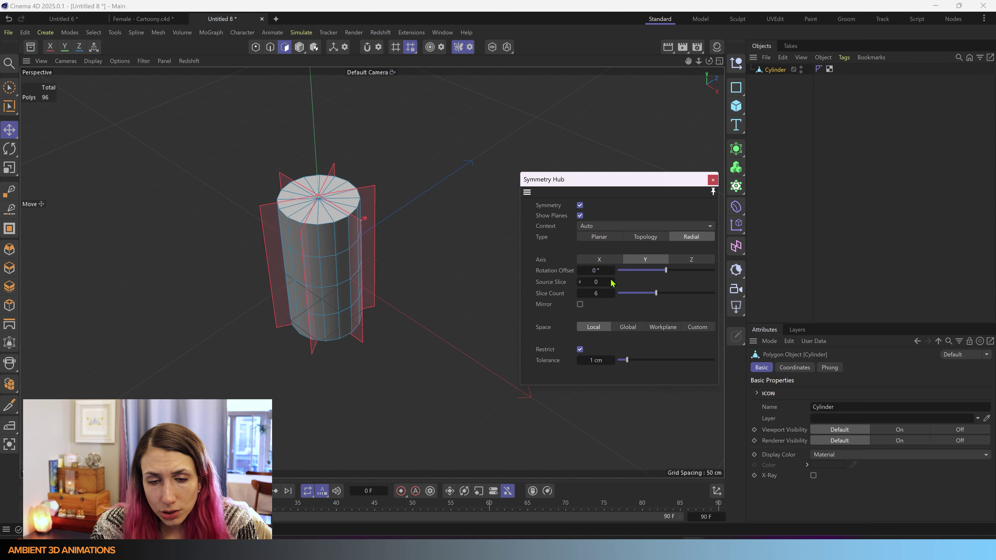
- Set the slice count to 8 and extrude one wedge polygon of the cylinder's top cap by about 40.7 cm
left_click(612, 294)
left_click(612, 294)
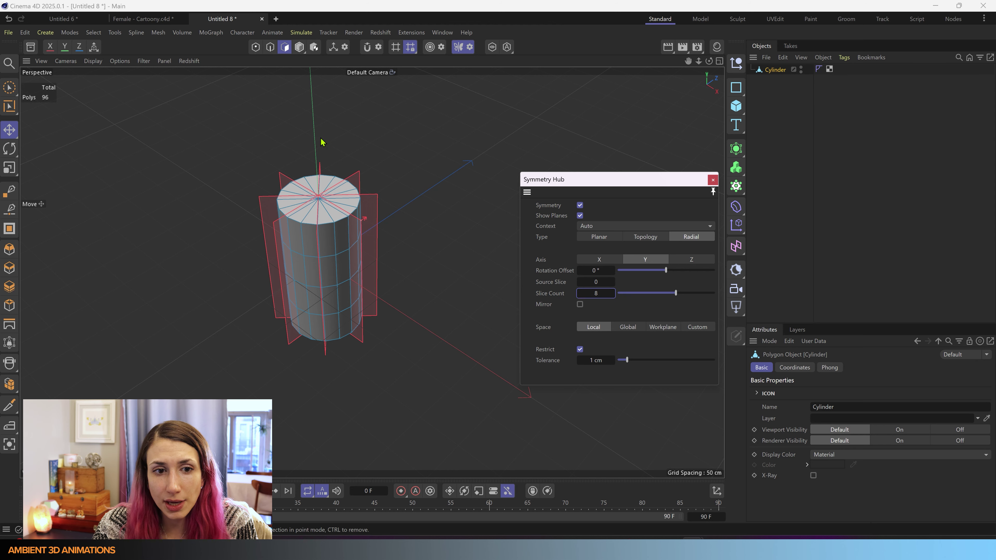
scroll(323, 144, "up", 6)
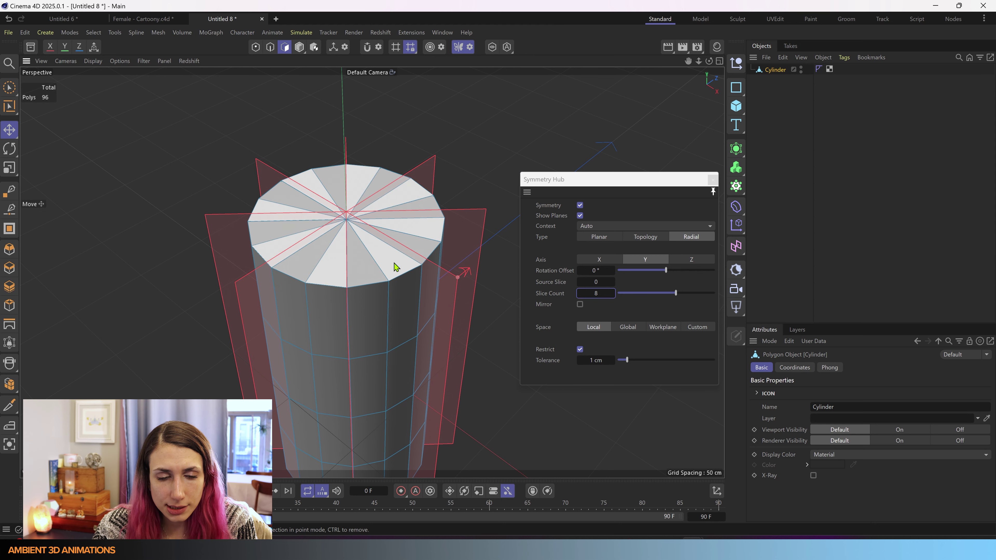
left_click(393, 268)
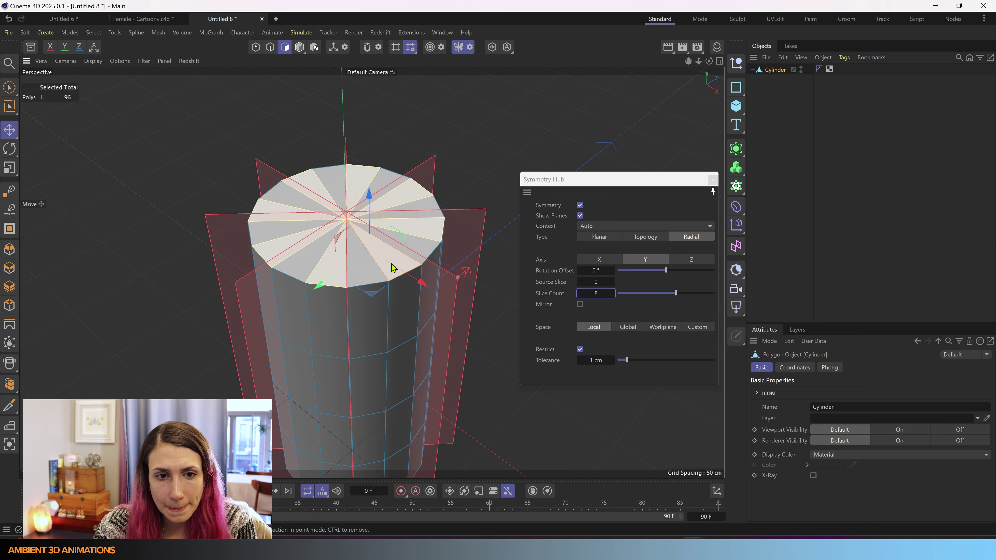
scroll(392, 280, "down", 2)
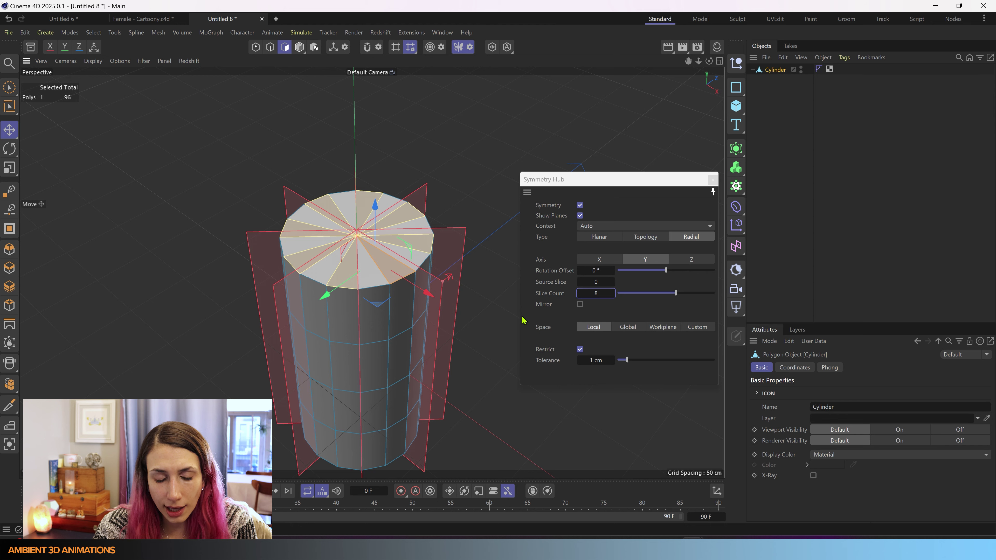
key("d")
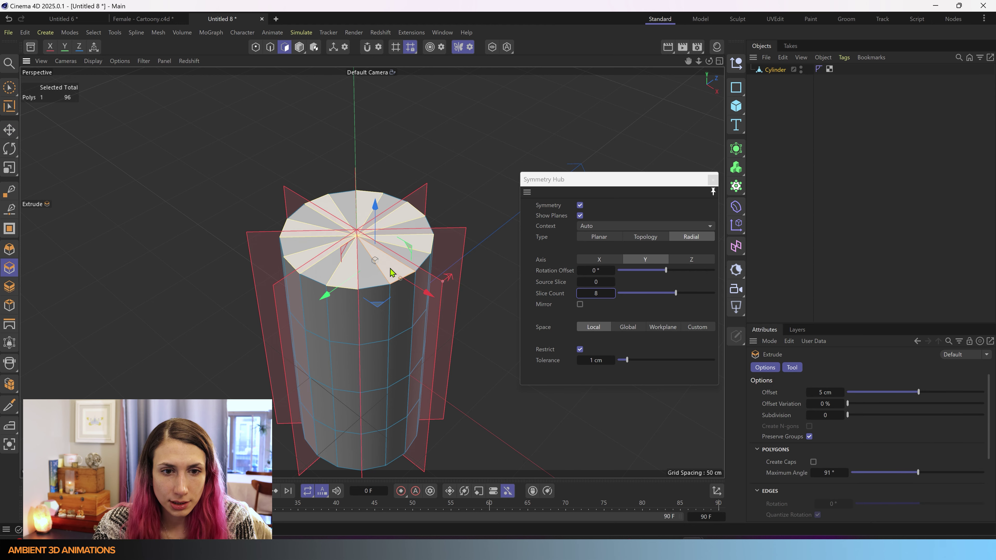
left_click_drag(391, 272, 394, 272)
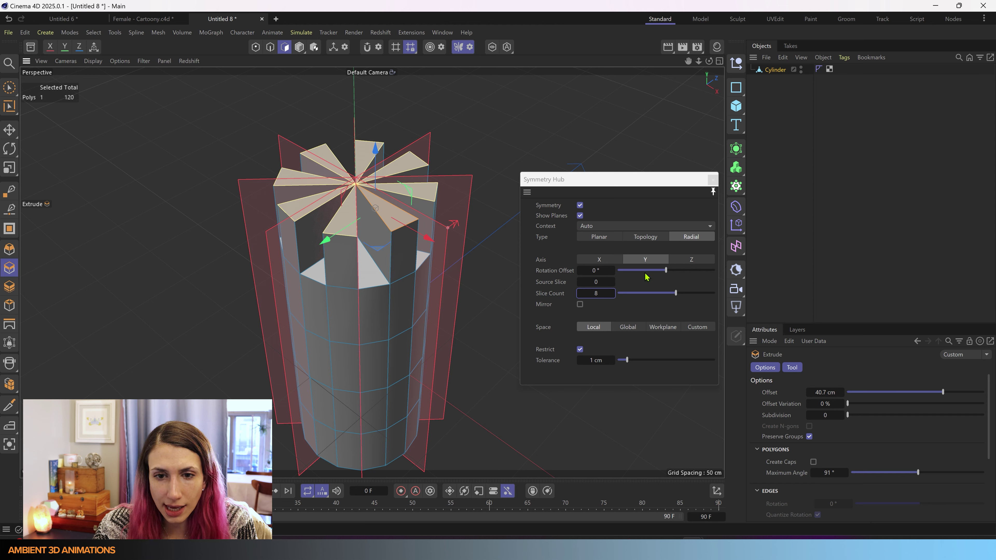
- Try shifting the radial symmetry's rotation offset and reset it to 0°
mouse_move(669, 271)
left_mouse_down()
mouse_move(692, 270)
mouse_move(648, 271)
mouse_move(683, 271)
mouse_move(667, 280)
left_mouse_up()
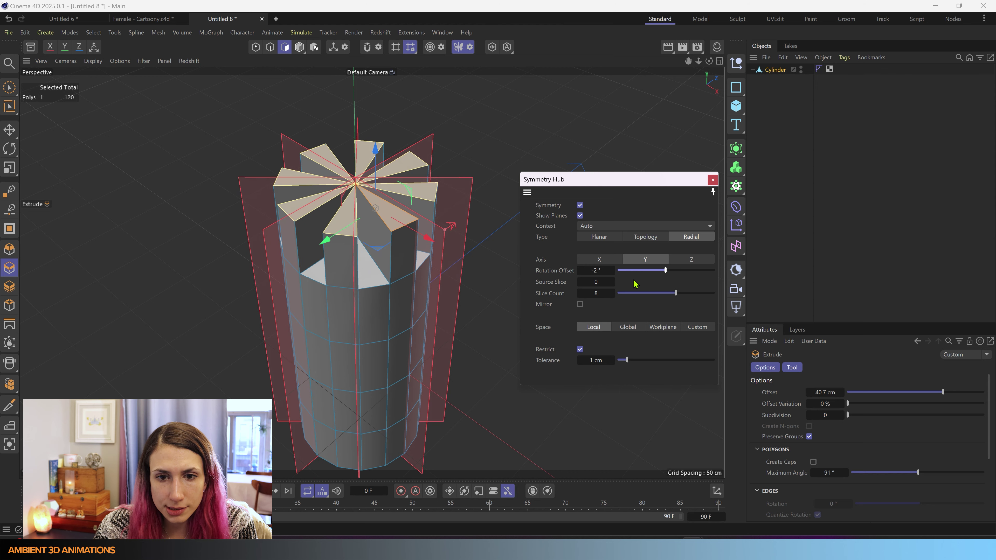
double_click(613, 271)
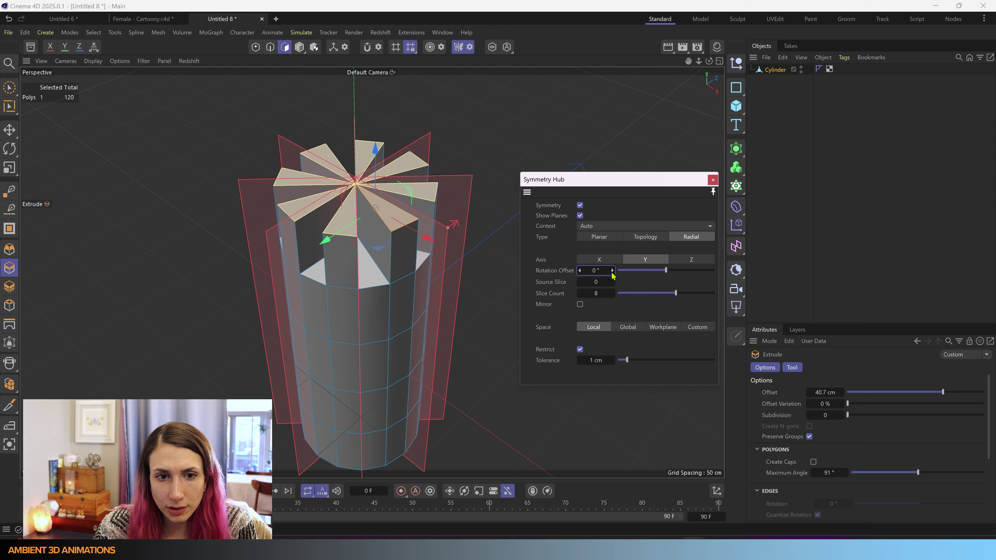
- Examine the source slice marker on the symmetry planes and set the source slice to 1
scroll(456, 194, "up", 5)
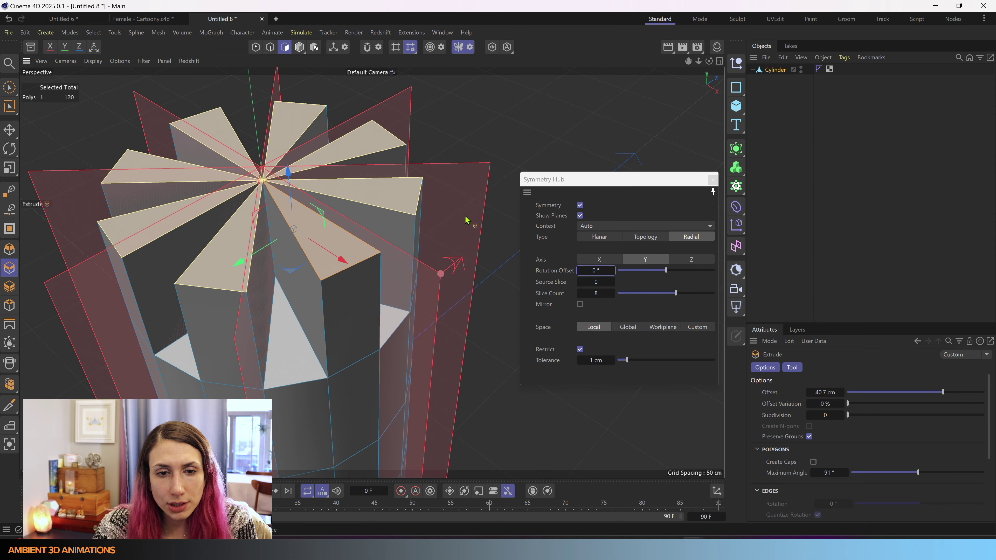
left_click_drag(466, 254, 462, 229, "alt")
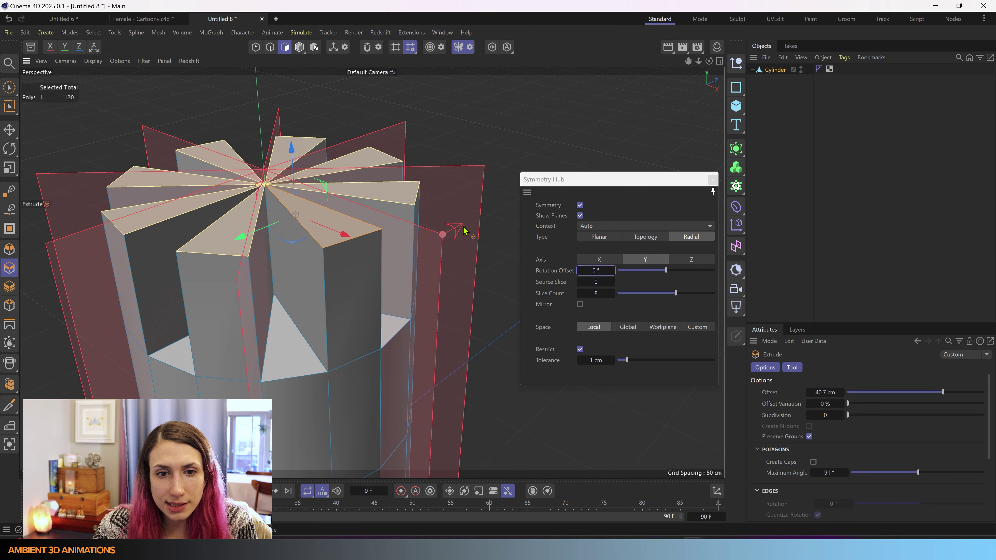
scroll(464, 236, "up", 8)
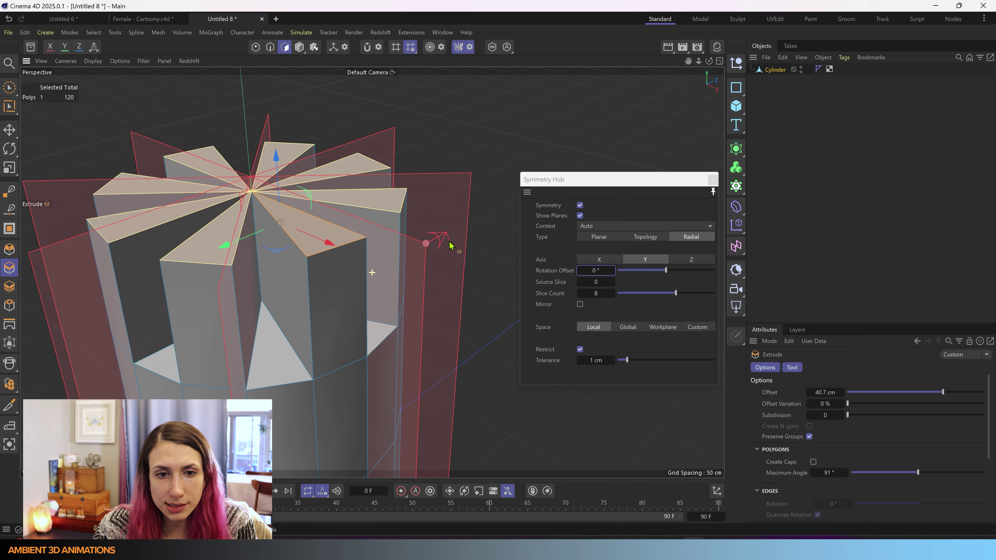
mouse_move(405, 291)
left_mouse_down("alt")
mouse_move(389, 301)
mouse_move(403, 304)
left_mouse_up("alt")
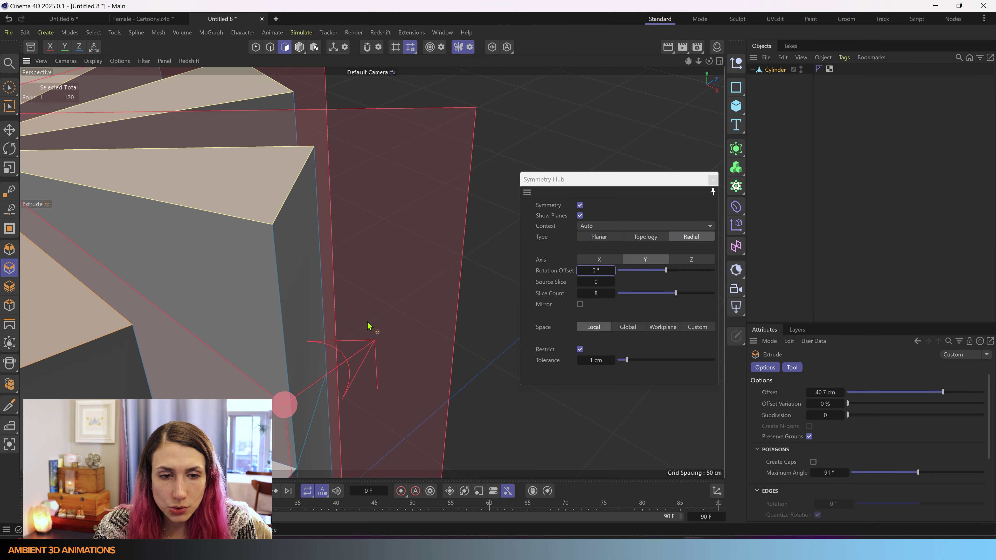
left_click_drag(365, 363, 403, 333, "alt")
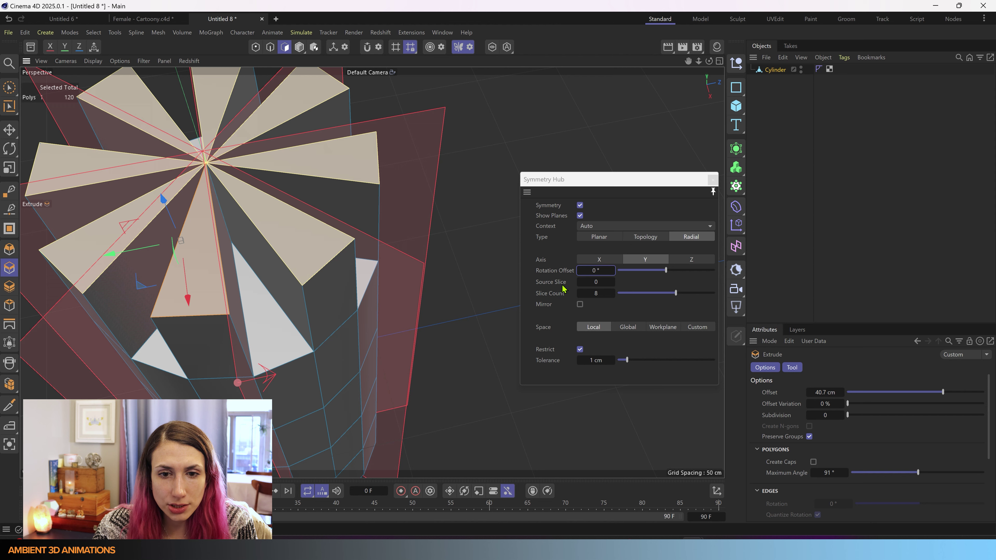
left_click(612, 282)
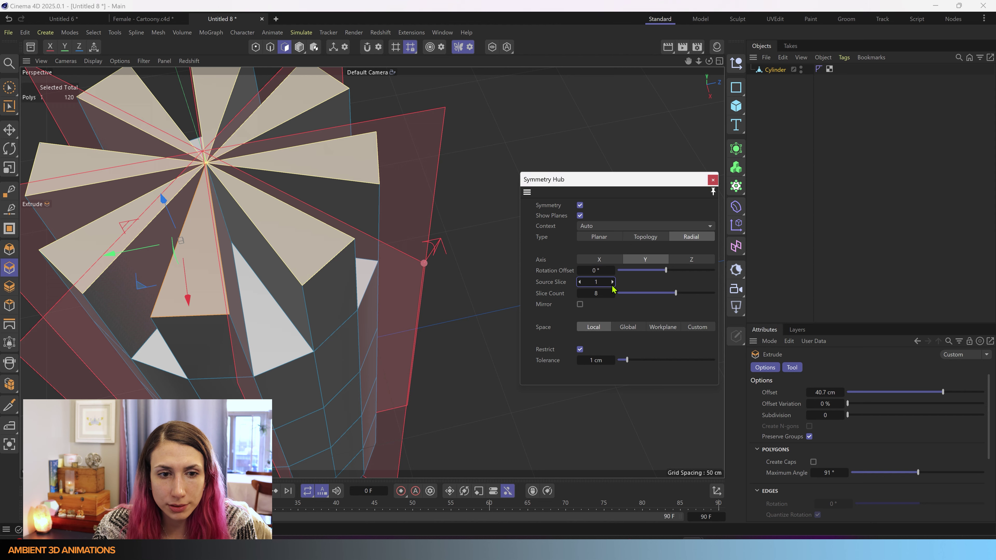
scroll(408, 247, "down", 5)
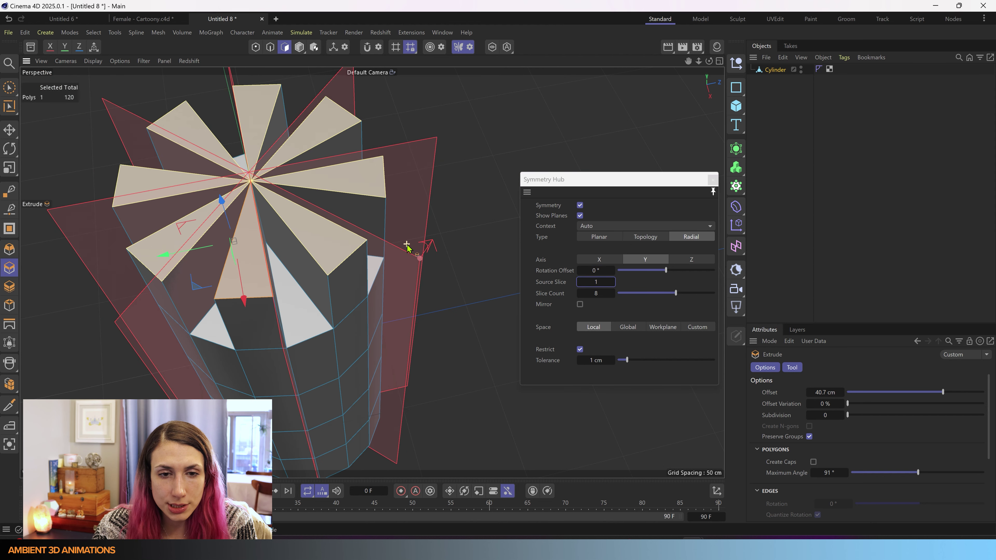
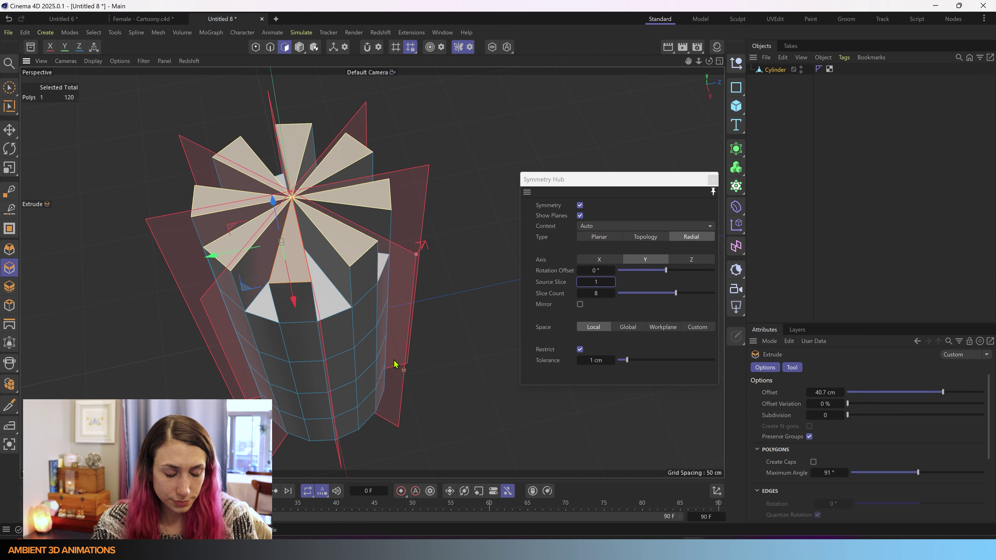
- Turn symmetry off and extrude a single polygon on the cylinder's side outward by 83.8 cm
left_click_drag(394, 363, 428, 259, "alt")
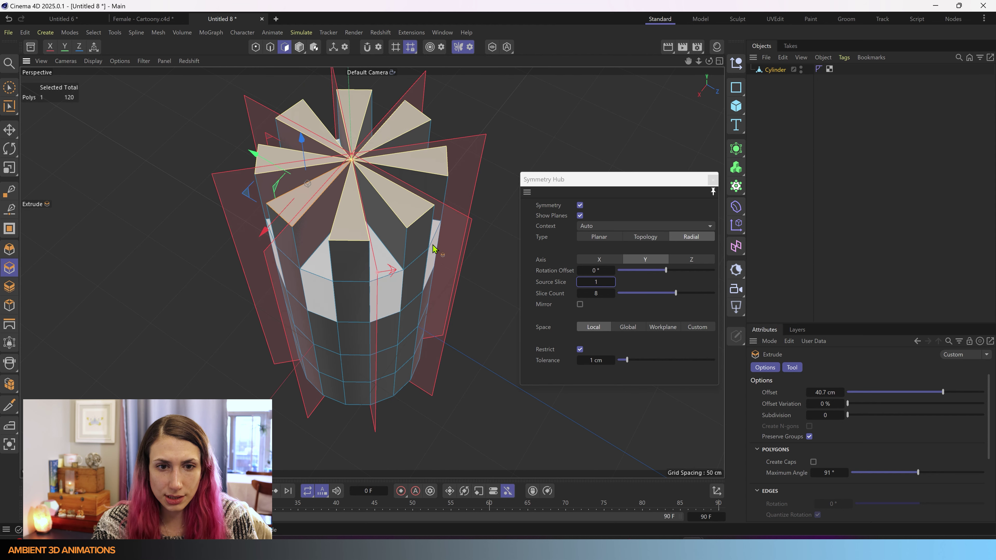
left_click(580, 205)
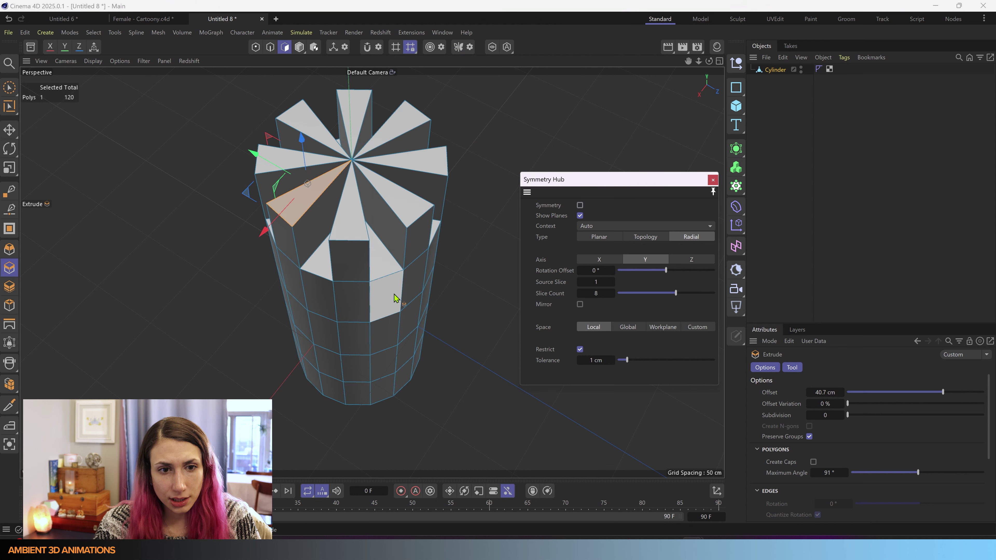
left_click_drag(394, 313, 413, 361)
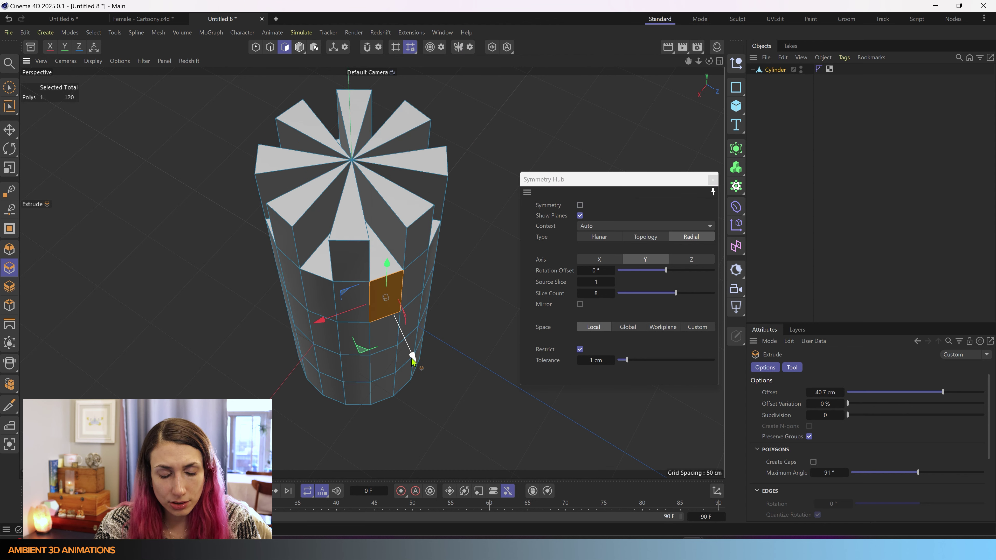
right_click(413, 362)
key("Escape")
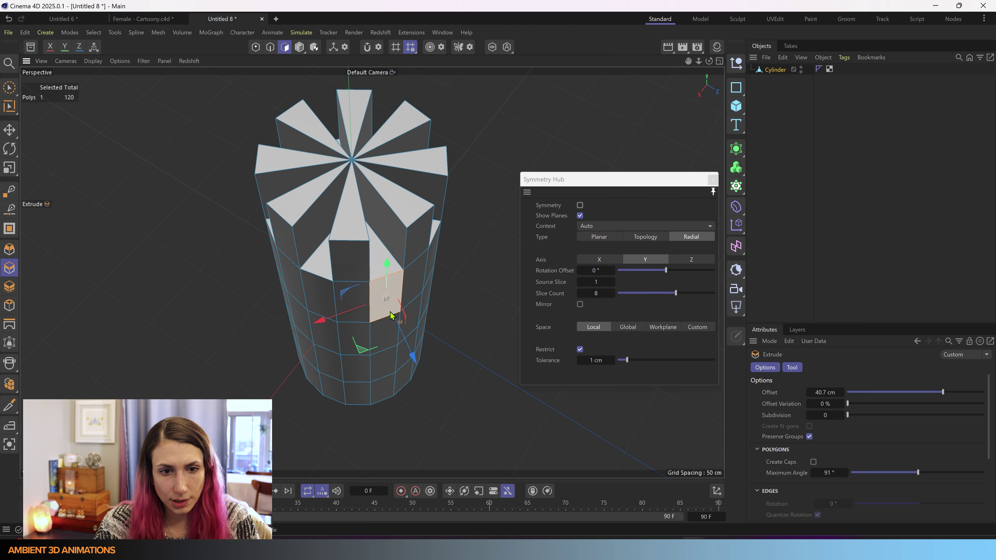
left_click_drag(386, 318, 426, 319)
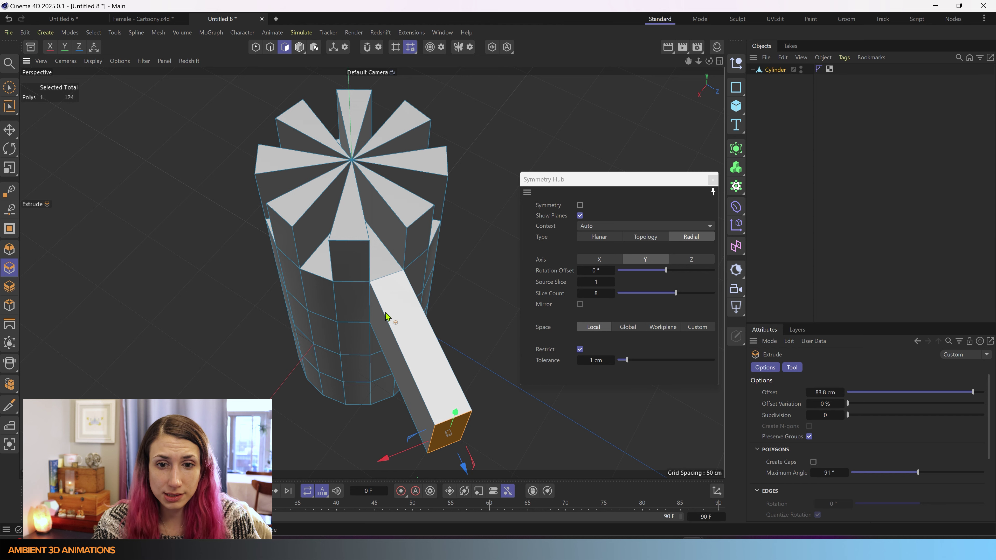
- Turn symmetry back on and apply Symmetrize with the Radial type, linked with the hub and using source slice 1
left_click(580, 205)
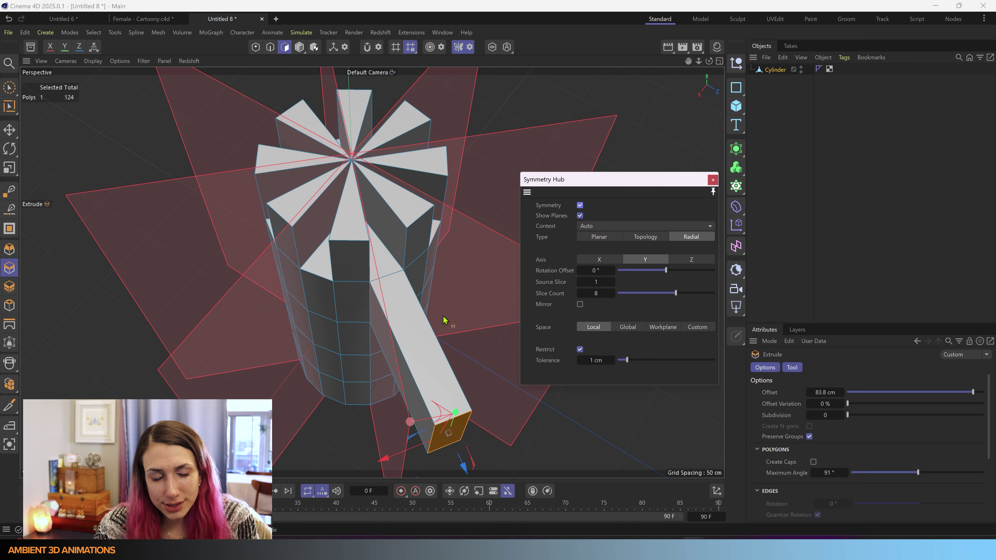
left_click_drag(445, 320, 305, 240, "alt")
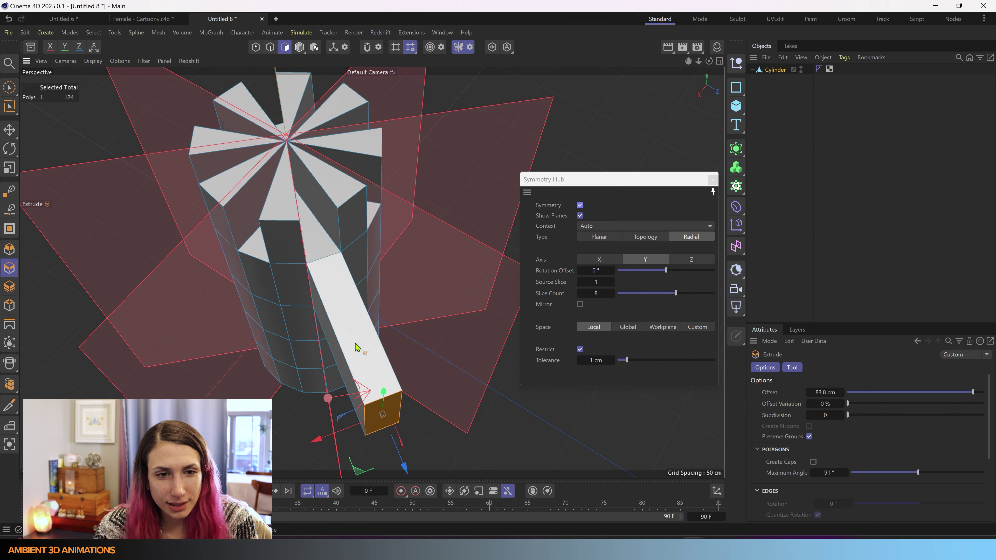
left_click_drag(395, 213, 388, 234, "alt")
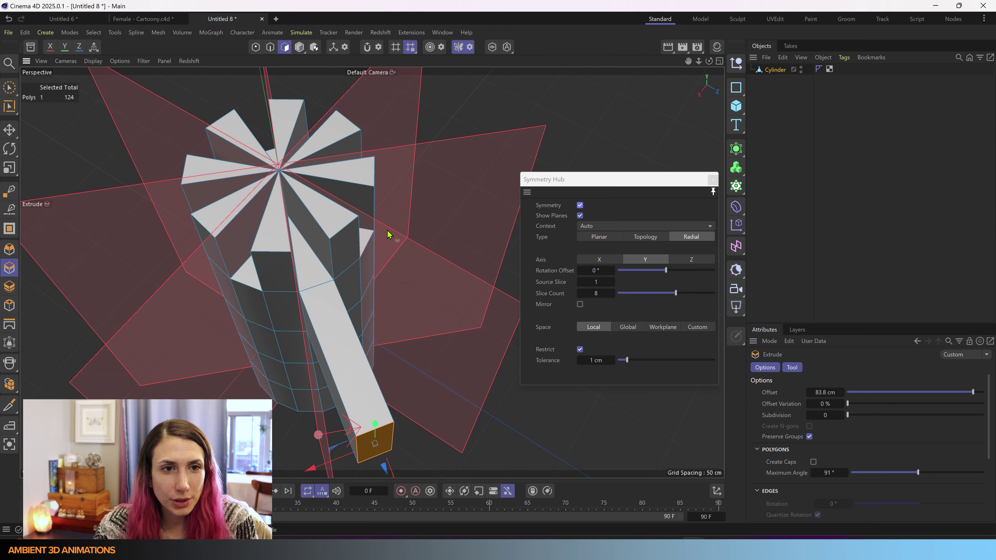
left_click(159, 33)
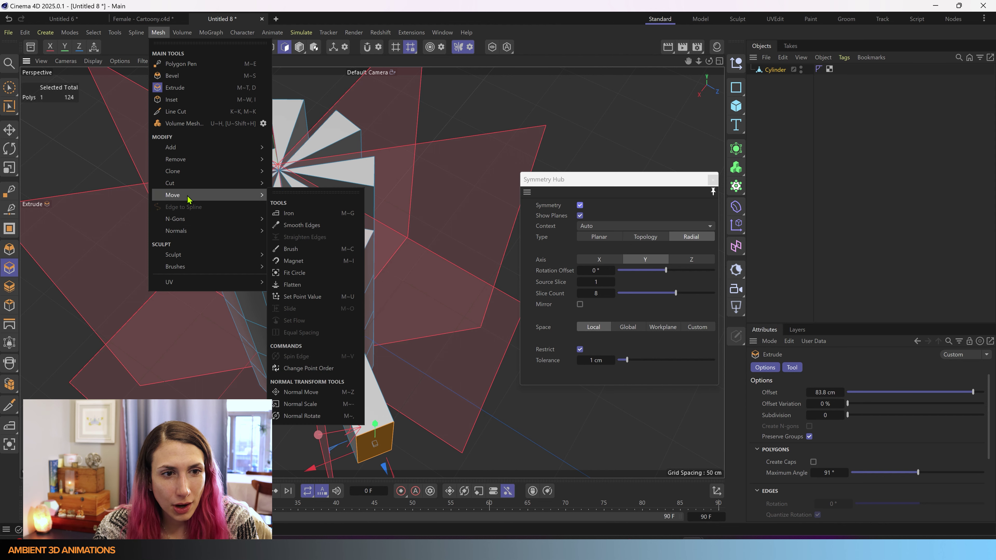
mouse_move(181, 173)
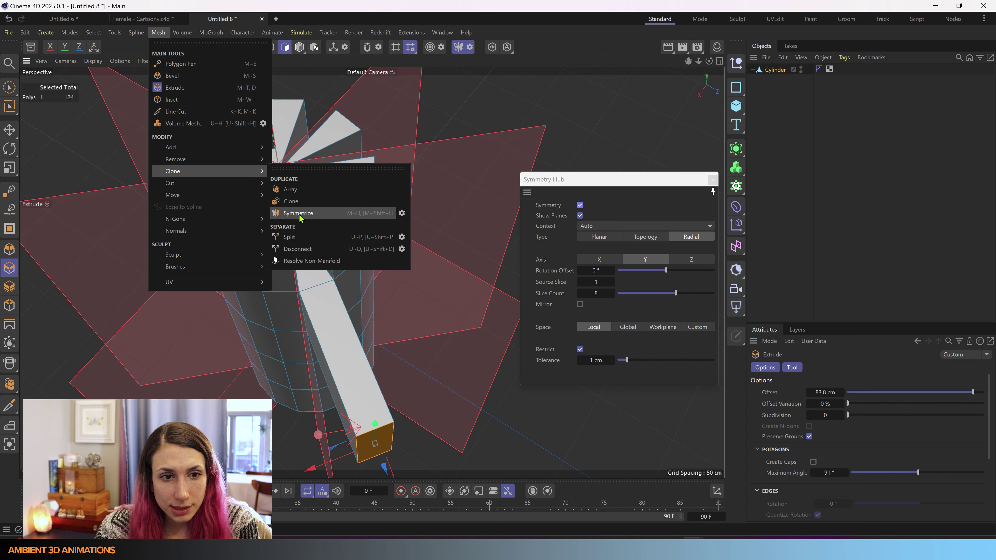
left_click(401, 216)
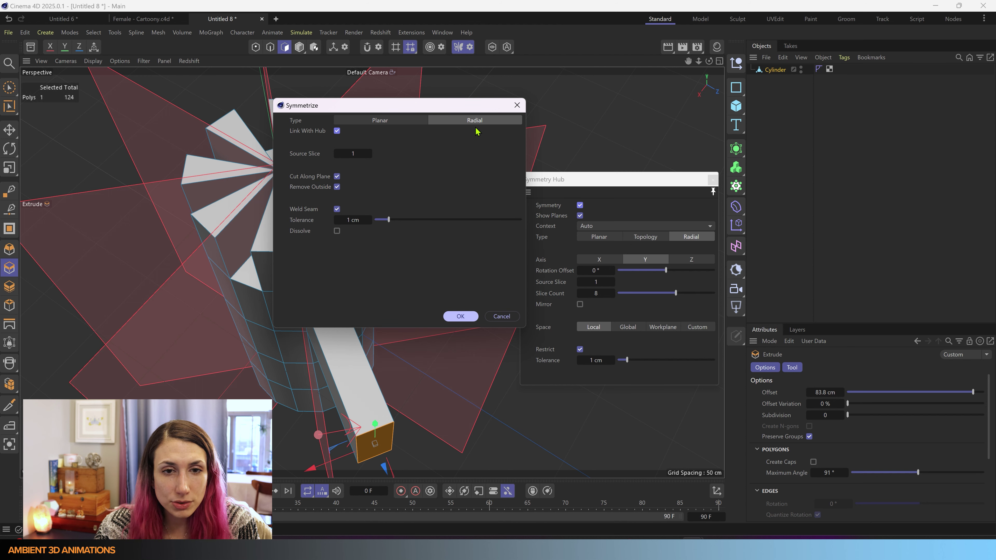
left_click_drag(445, 111, 884, 90)
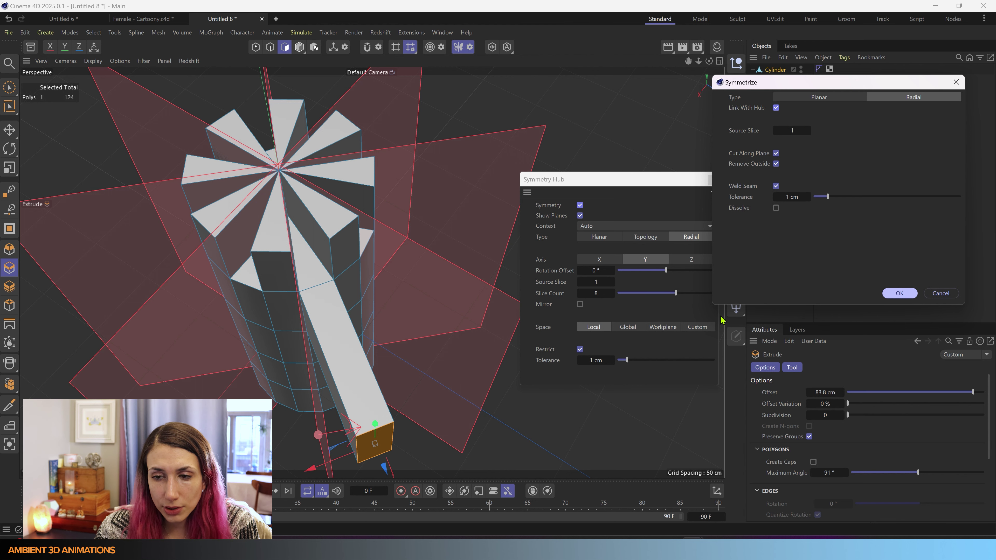
left_click(899, 294)
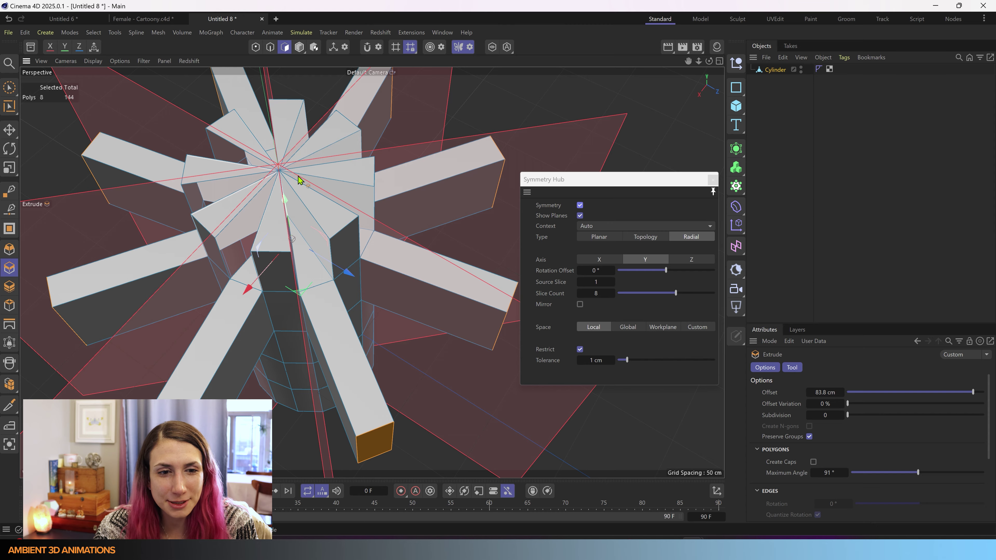
- Enable Mirror for the radial symmetry and reduce the slice count to 4
left_click_drag(298, 180, 415, 259, "alt")
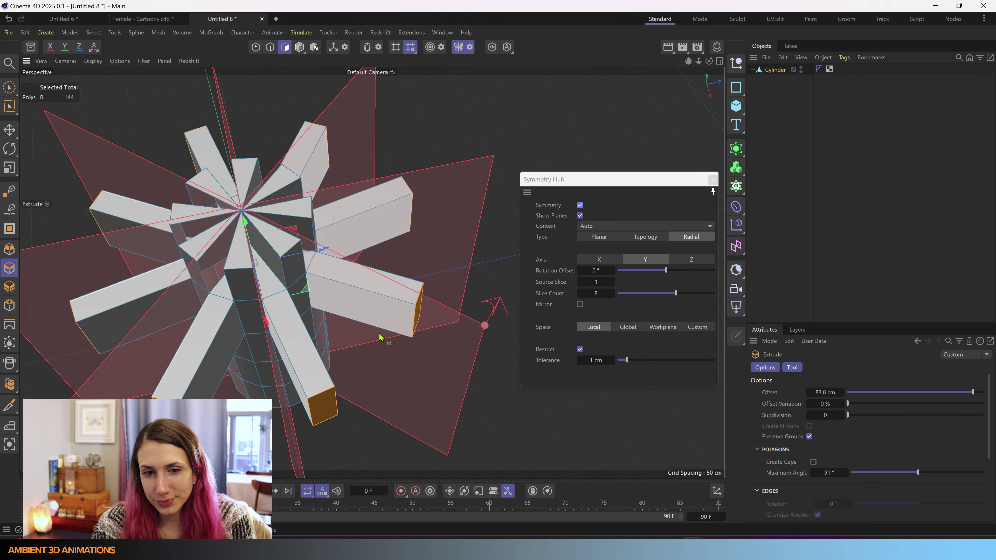
left_click_drag(274, 383, 283, 220, "alt")
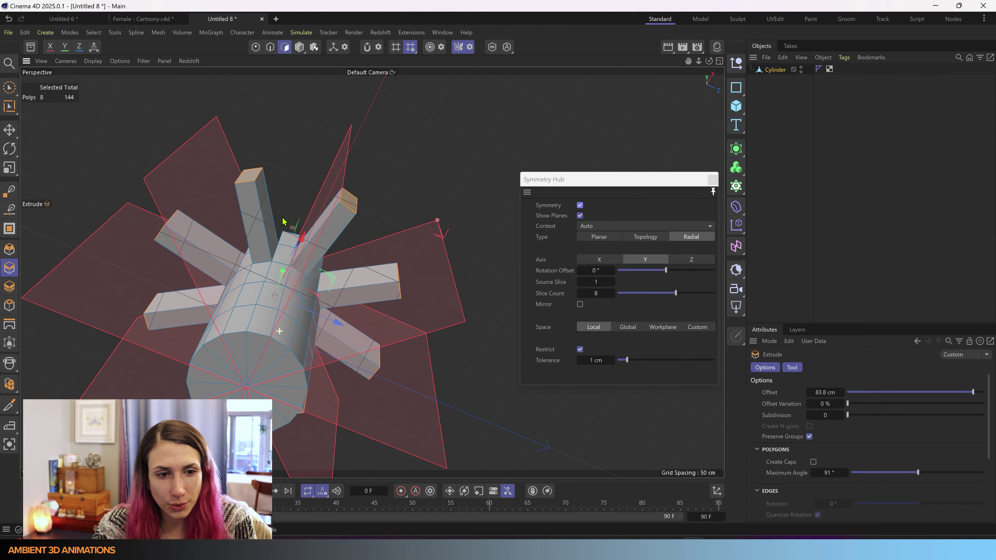
left_click(580, 305)
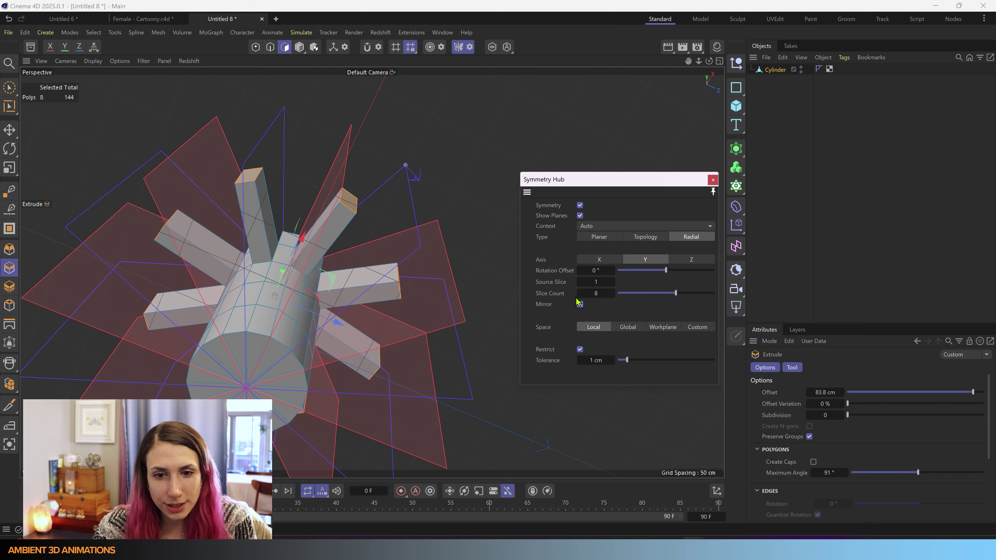
left_click(579, 294)
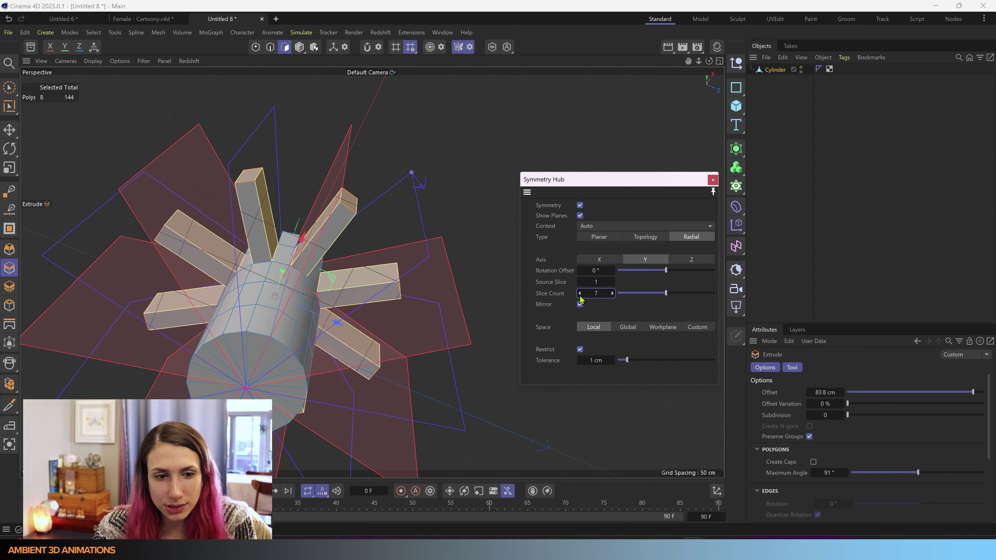
left_click(580, 294)
left_click(579, 294)
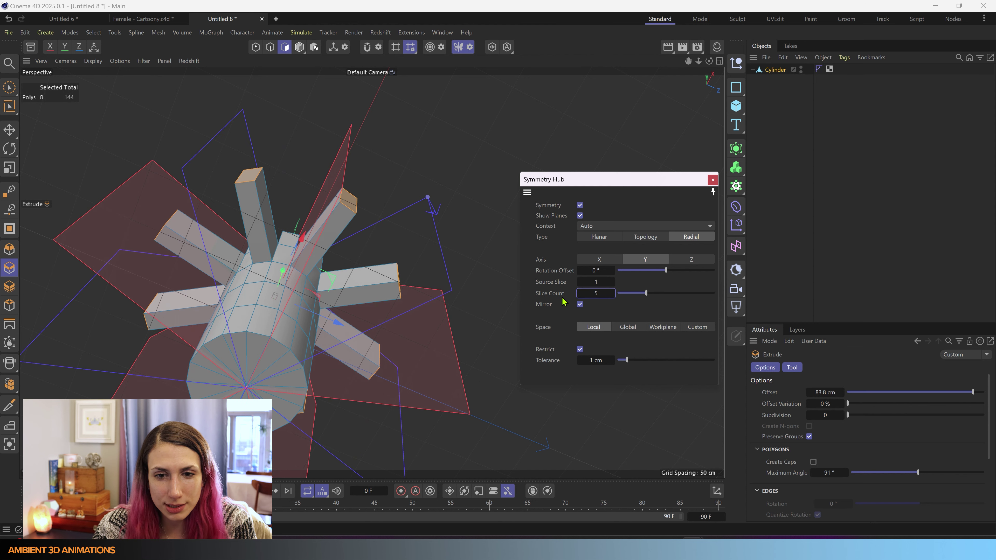
left_click(580, 293)
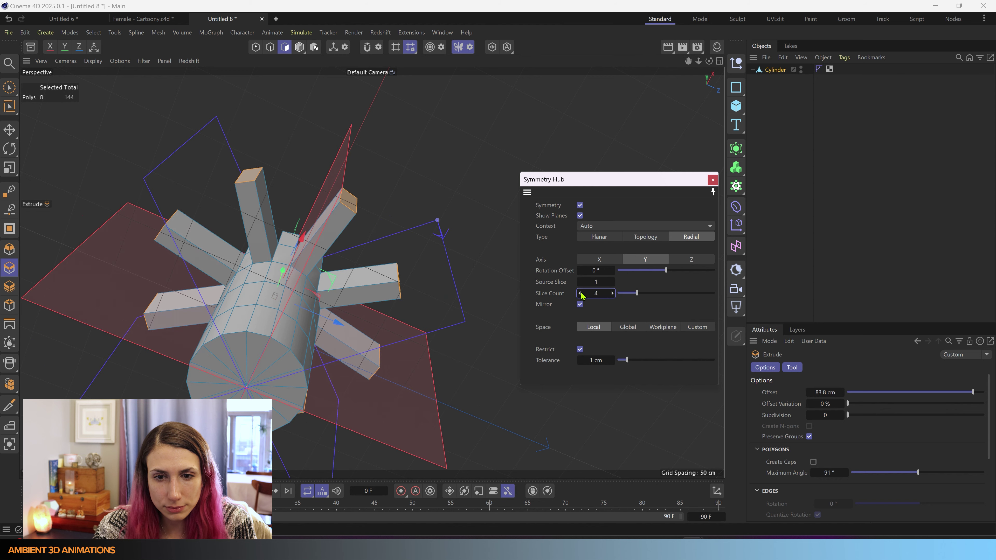
- Extrude one wedge polygon of the cylinder's bottom cap by about 19.65 cm with the mirrored radial symmetry active
left_click_drag(439, 330, 411, 236, "alt")
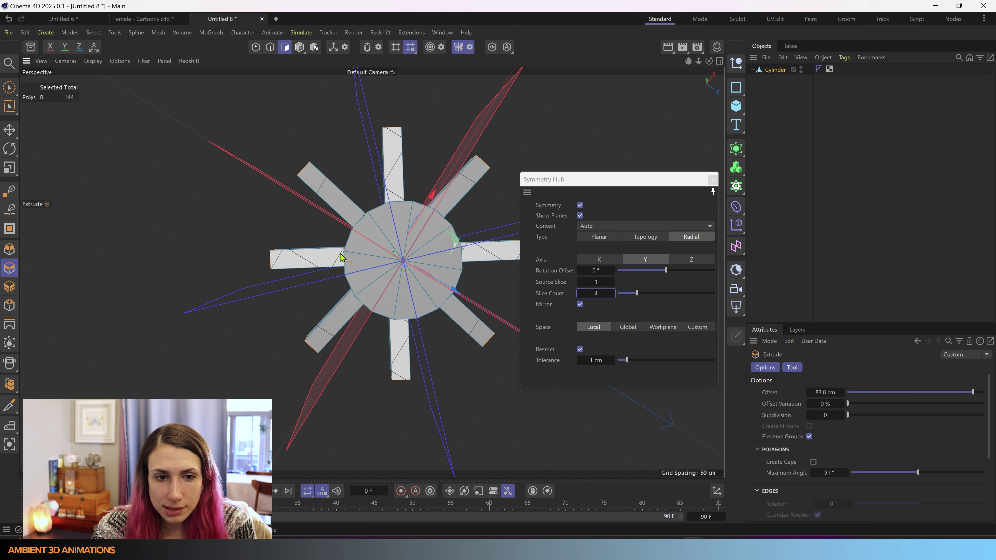
left_click(425, 218)
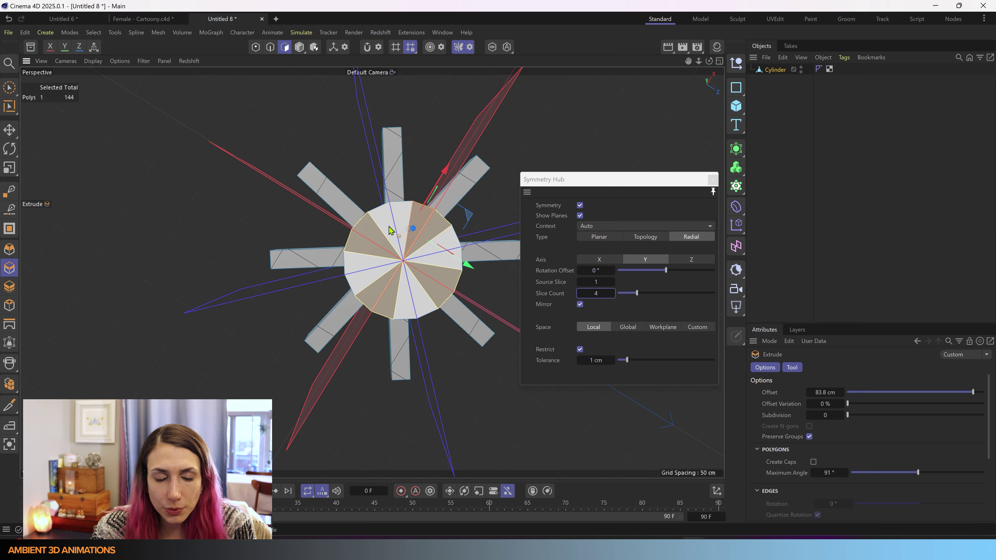
scroll(403, 196, "up", 1)
scroll(403, 196, "up", 1)
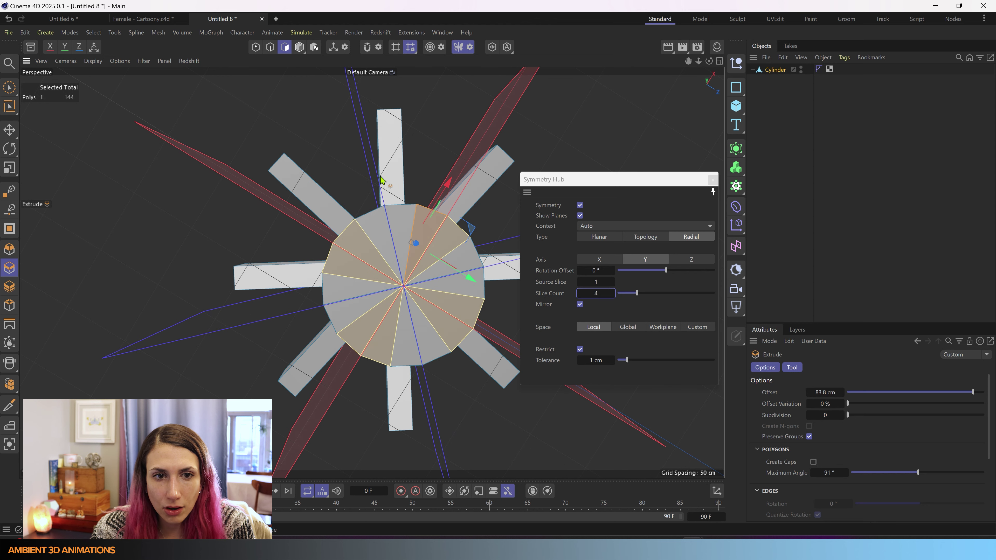
scroll(386, 188, "down", 1)
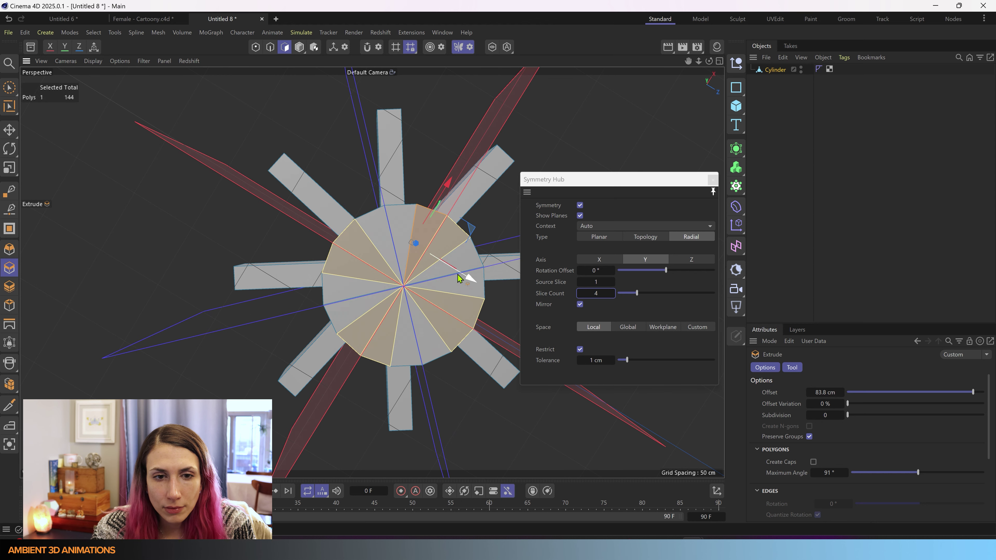
scroll(459, 306, "down", 1)
middle_click_drag(460, 306, 397, 278, "alt")
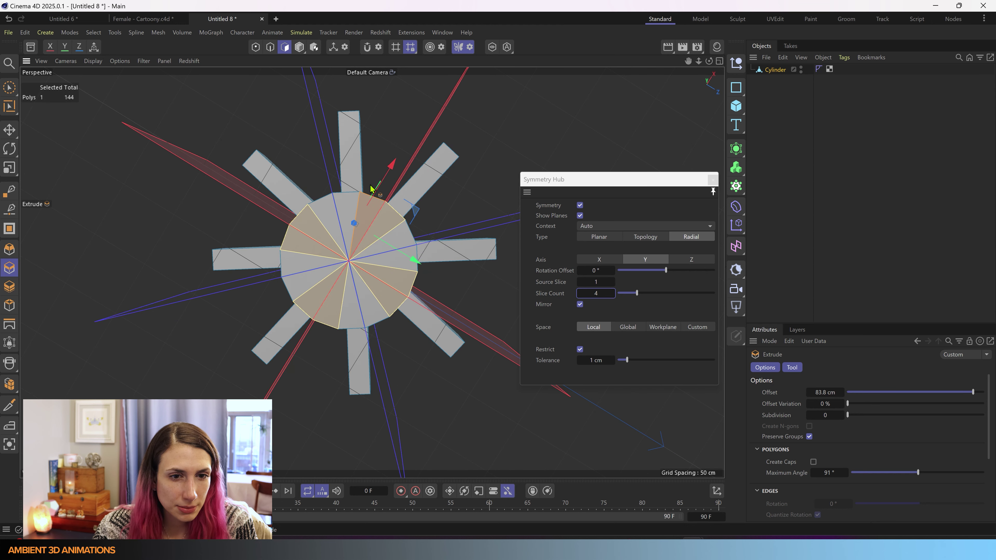
left_click_drag(371, 193, 372, 333, "alt")
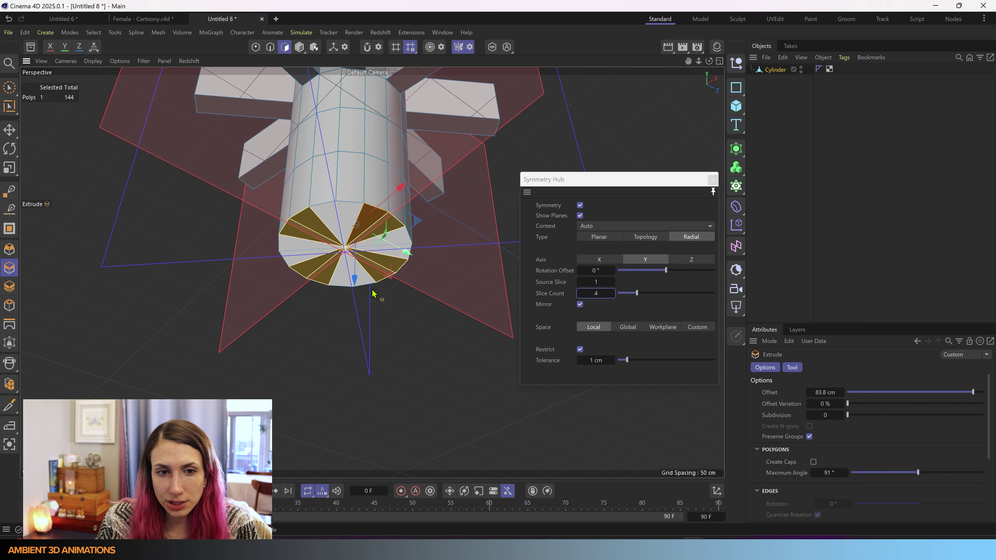
key("m")
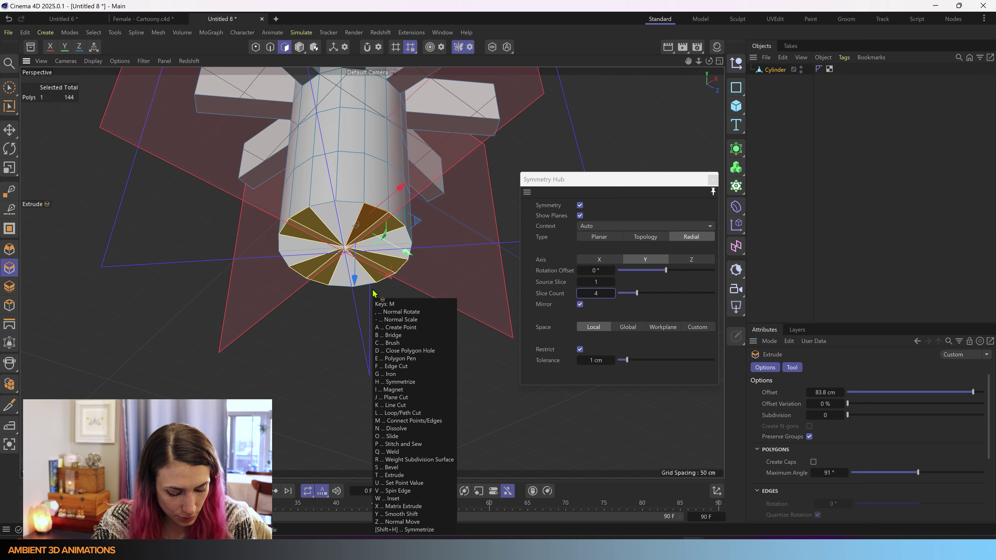
key("t")
left_click_drag(389, 267, 410, 270)
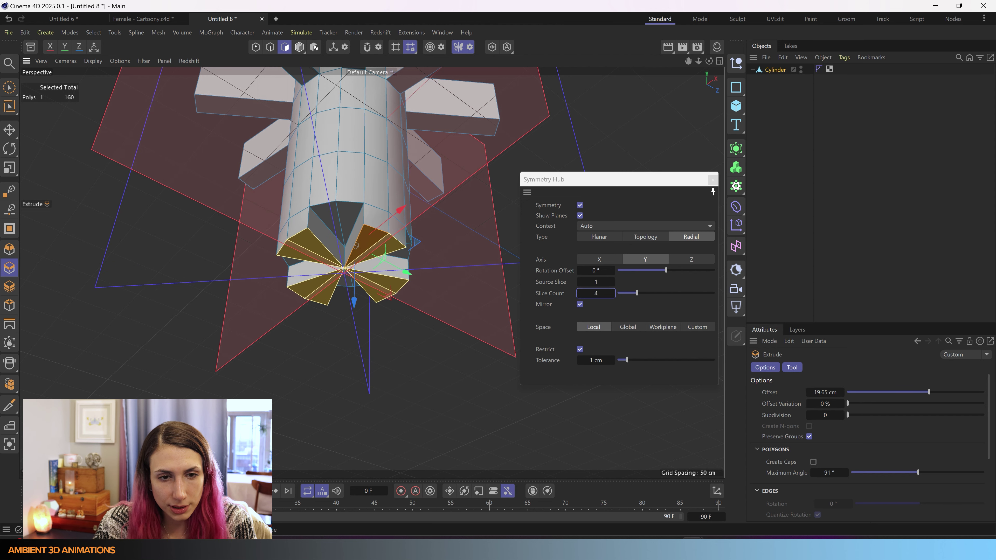
scroll(330, 149, "down", 2)
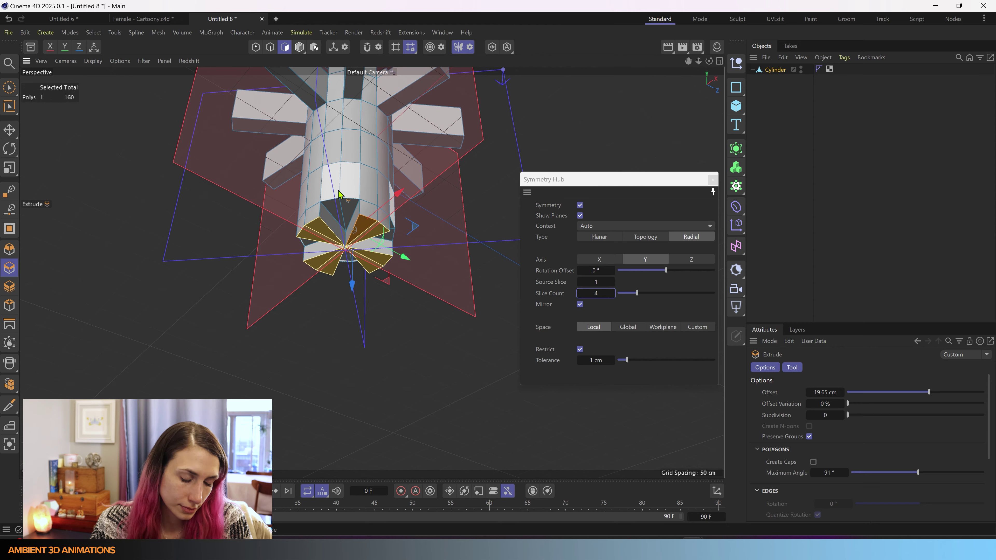
left_click_drag(329, 149, 321, 279, "alt")
left_click_drag(628, 185, 785, 183)
left_click_drag(201, 267, 360, 269, "alt")
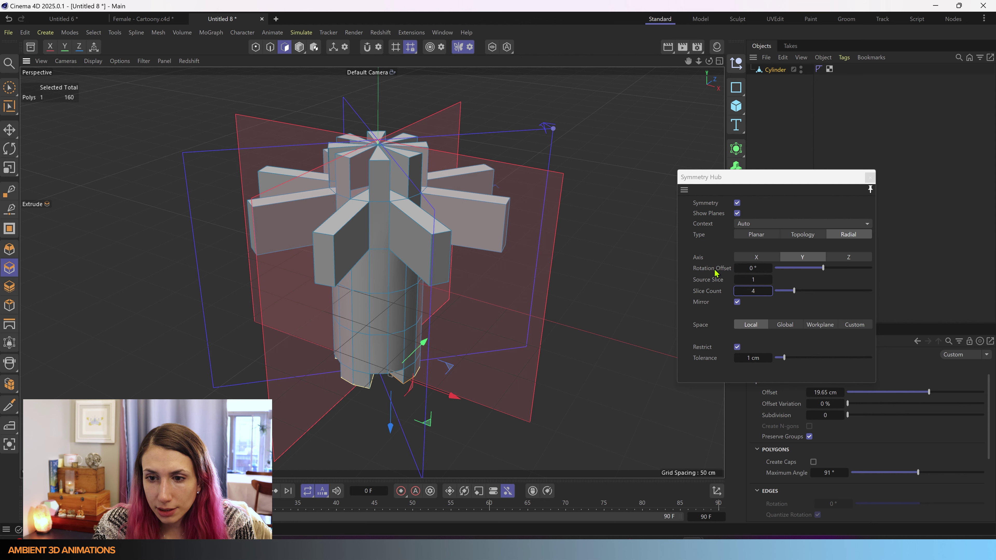
- Create a new project and add a sphere primitive with its type set to Hexahedron
left_click(276, 19)
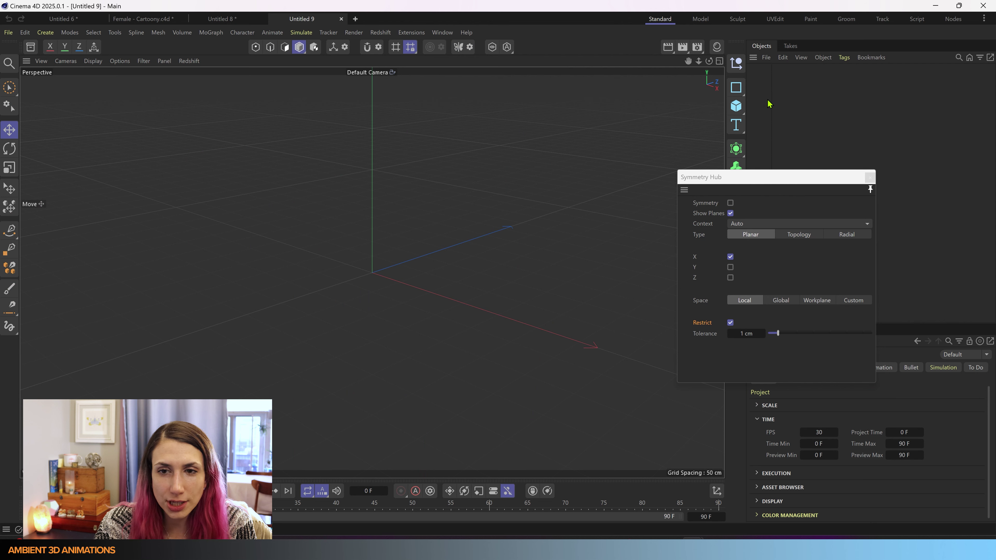
left_click(745, 108)
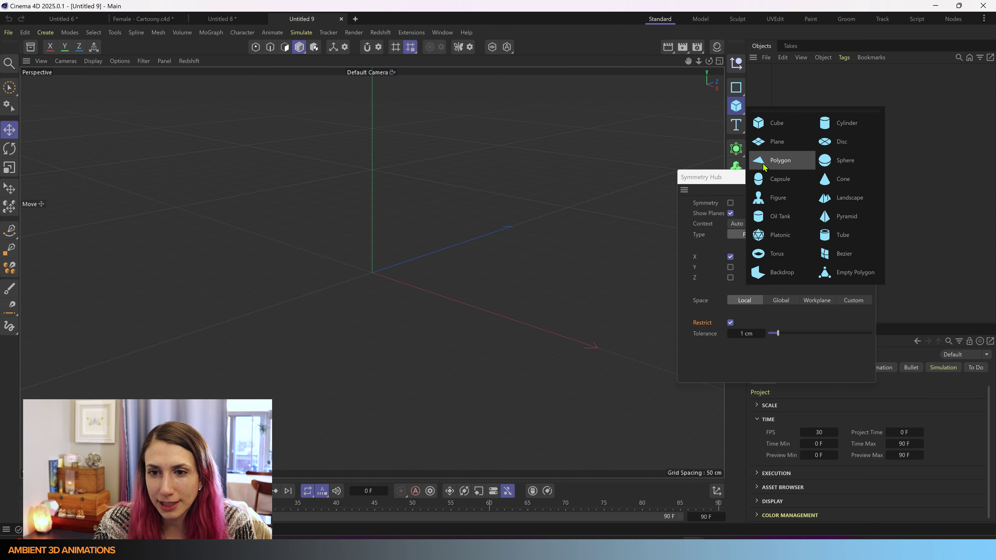
left_click(832, 158)
left_click_drag(789, 176, 753, 120)
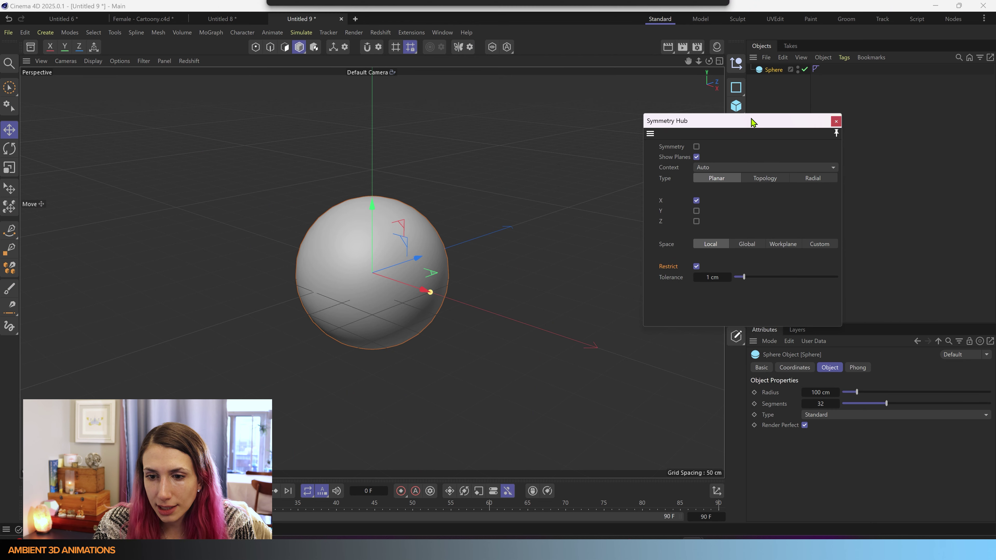
left_click(830, 416)
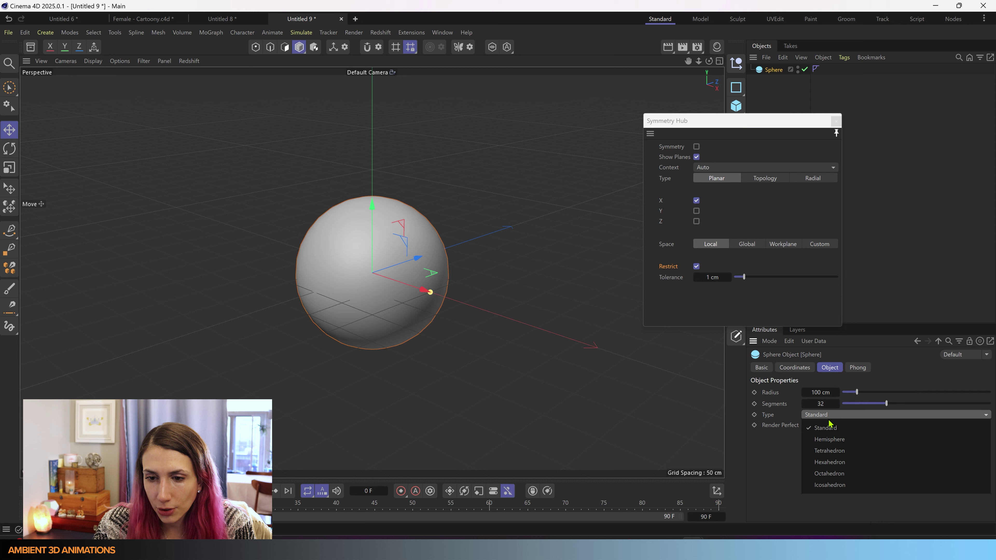
left_click(837, 463)
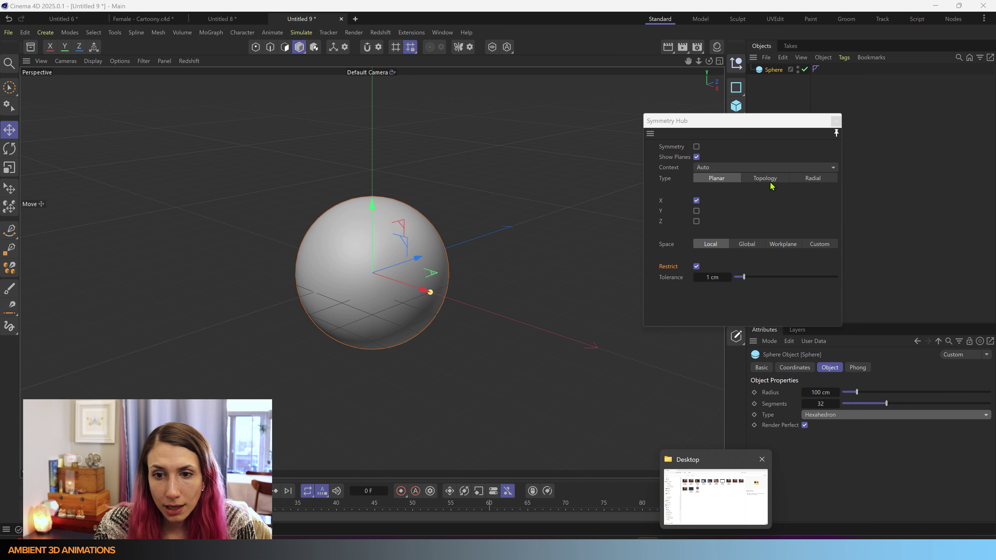
left_click_drag(725, 125, 609, 96)
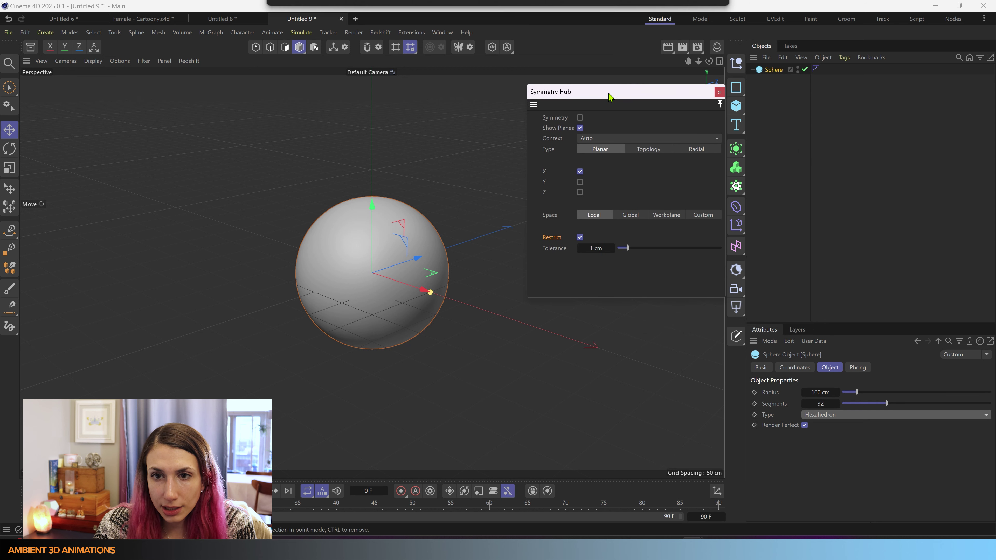
- Show the sphere with Gouraud Shading (Lines) and convert it to an editable object with 100 segments
left_click(93, 61)
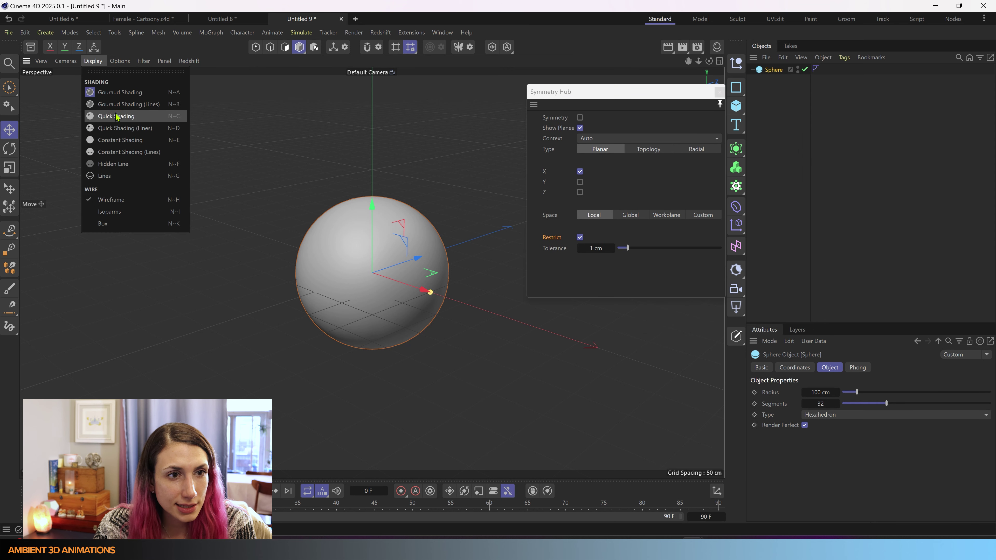
left_click(120, 104)
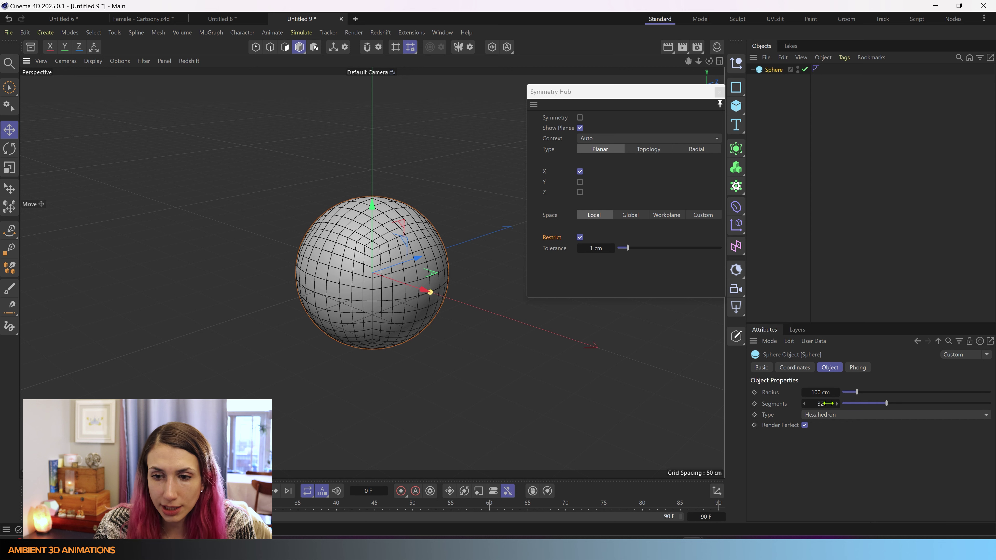
left_click_drag(887, 404, 990, 404)
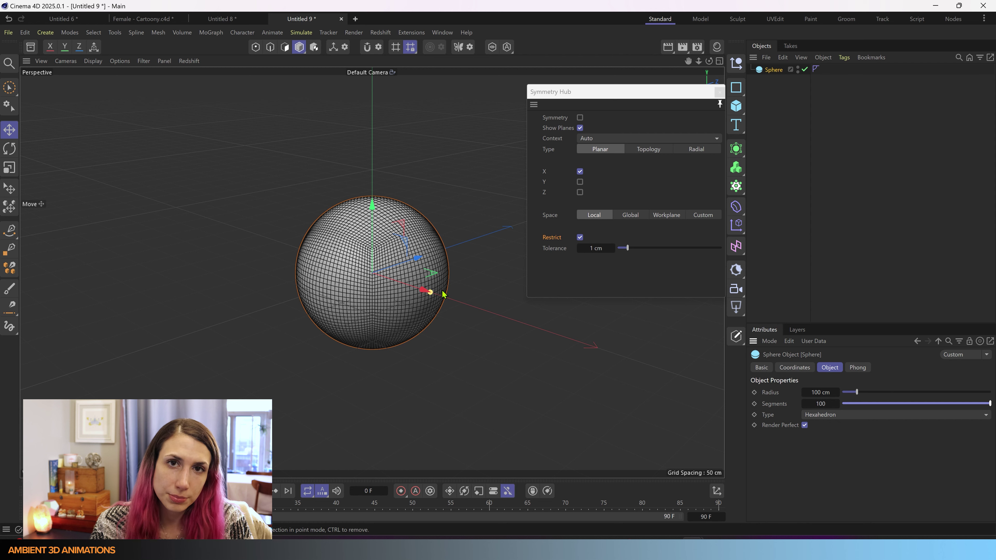
key("c")
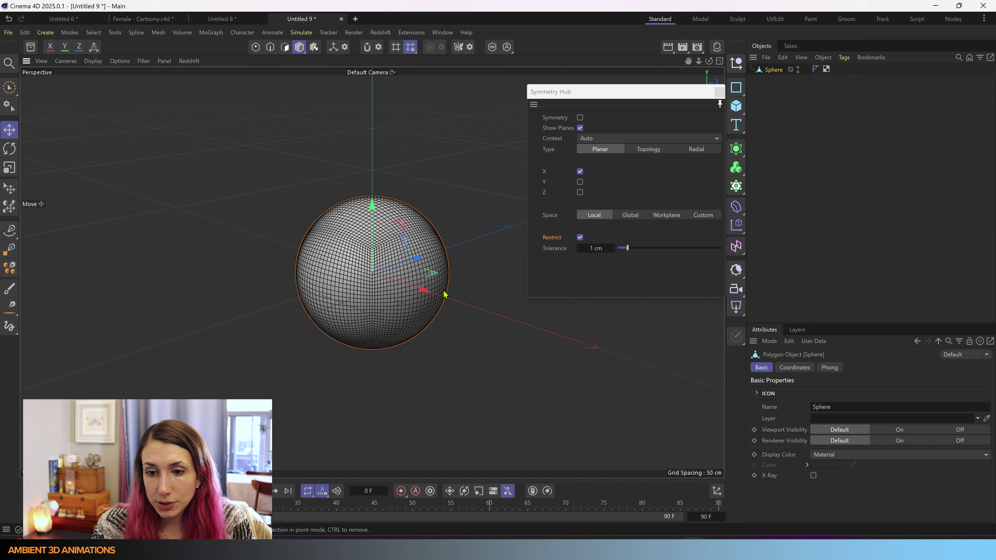
- Switch to the Sculpt layout with the Symmetry Hub open and add a Sculpt tag to the sphere
left_click(748, 20)
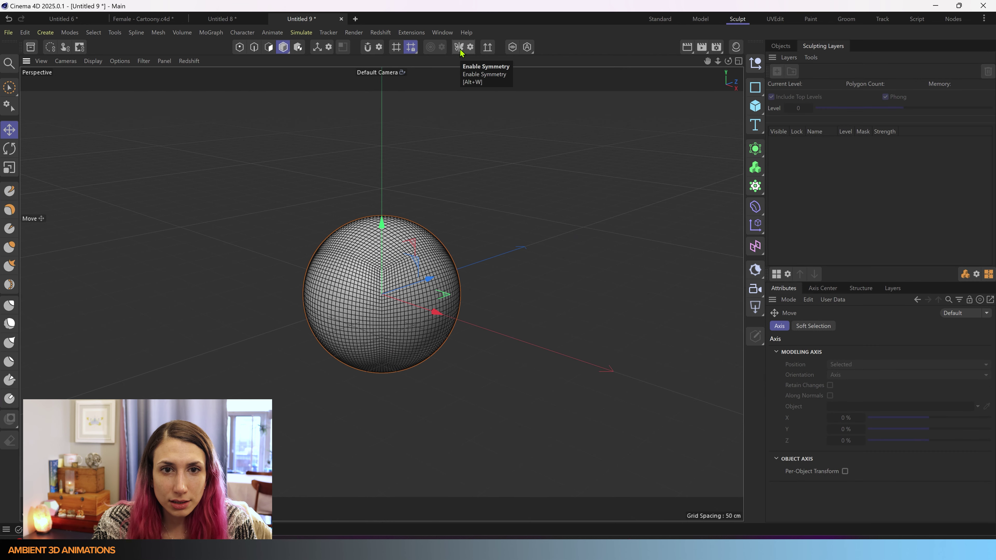
left_click(471, 48)
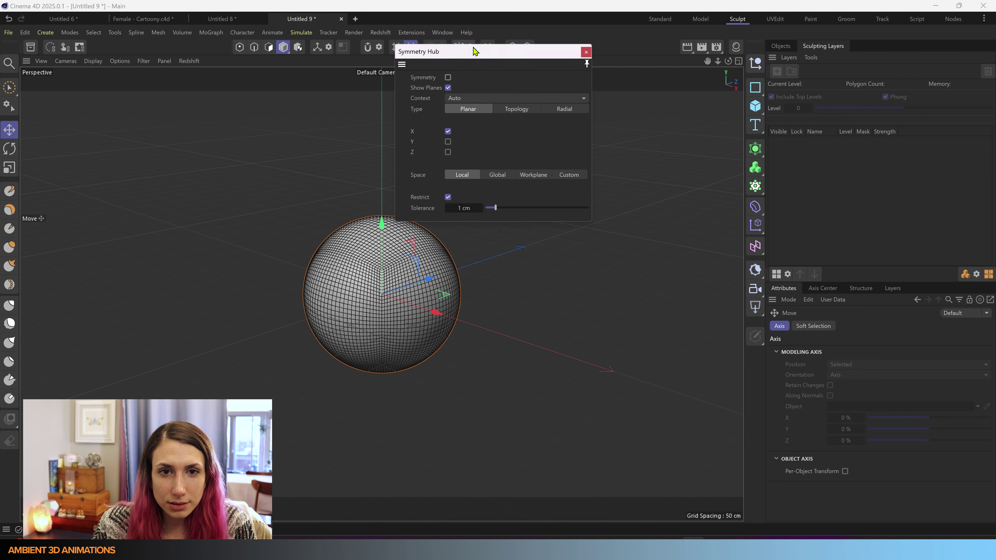
left_click_drag(492, 53, 608, 92)
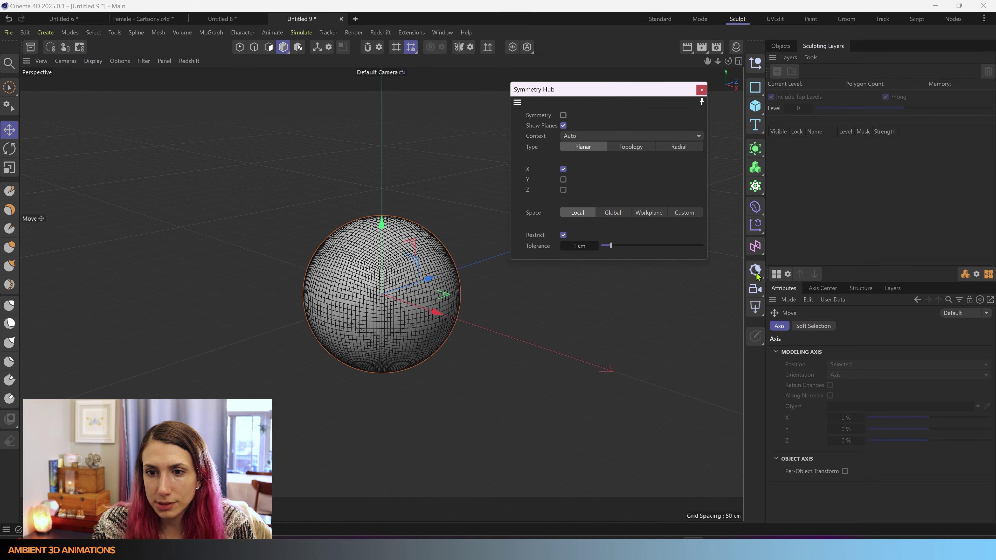
left_click(778, 275)
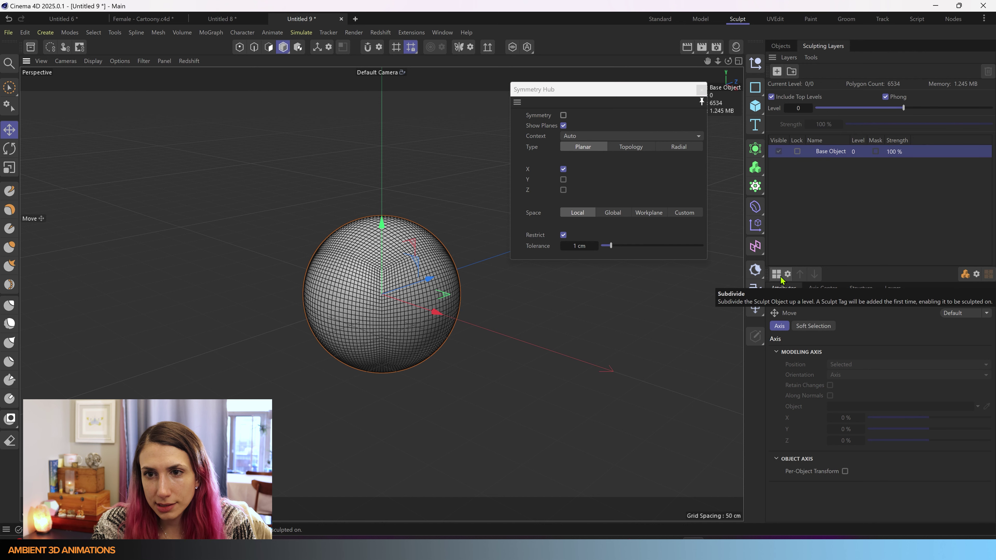
left_click(781, 47)
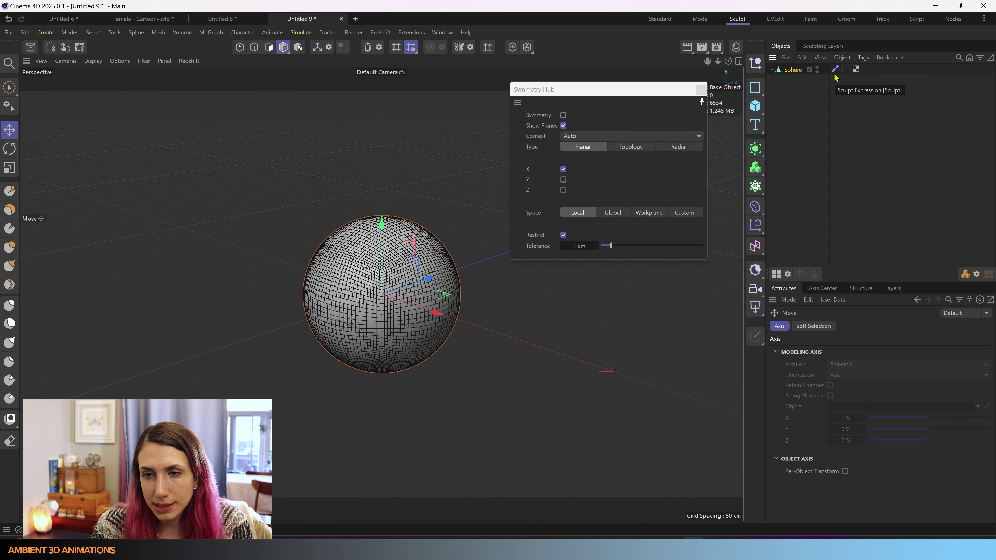
- Turn on symmetry and try a Draw brush stroke on the sphere mirrored across X
left_click(563, 116)
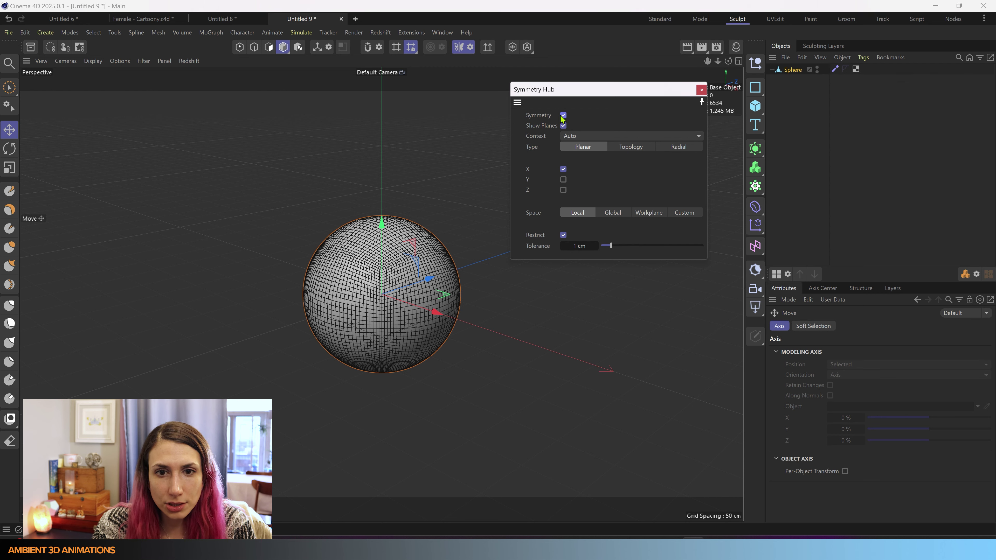
left_click(9, 191)
mouse_move(367, 269)
left_mouse_down()
mouse_move(412, 278)
mouse_move(400, 278)
mouse_move(416, 324)
mouse_move(433, 338)
left_mouse_up()
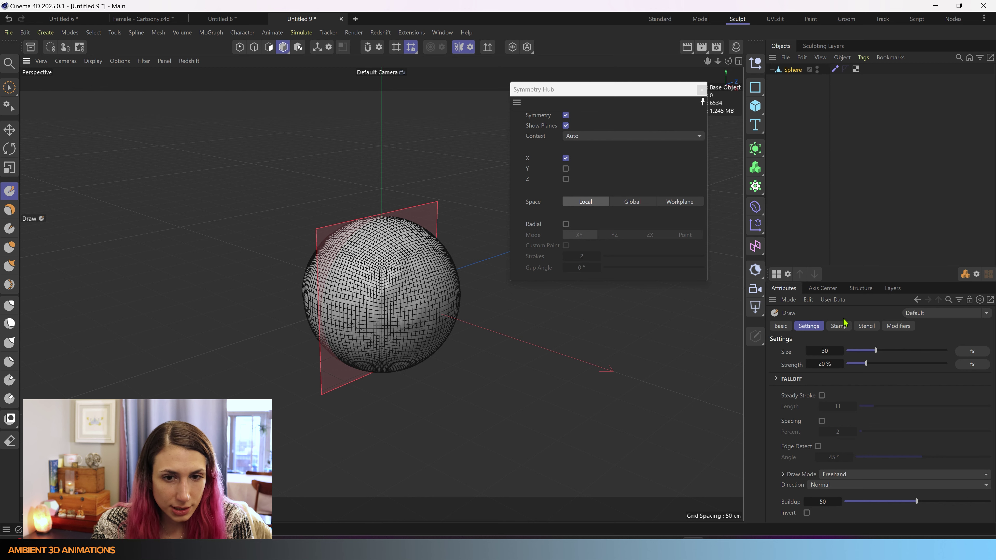
key("ctrl+z")
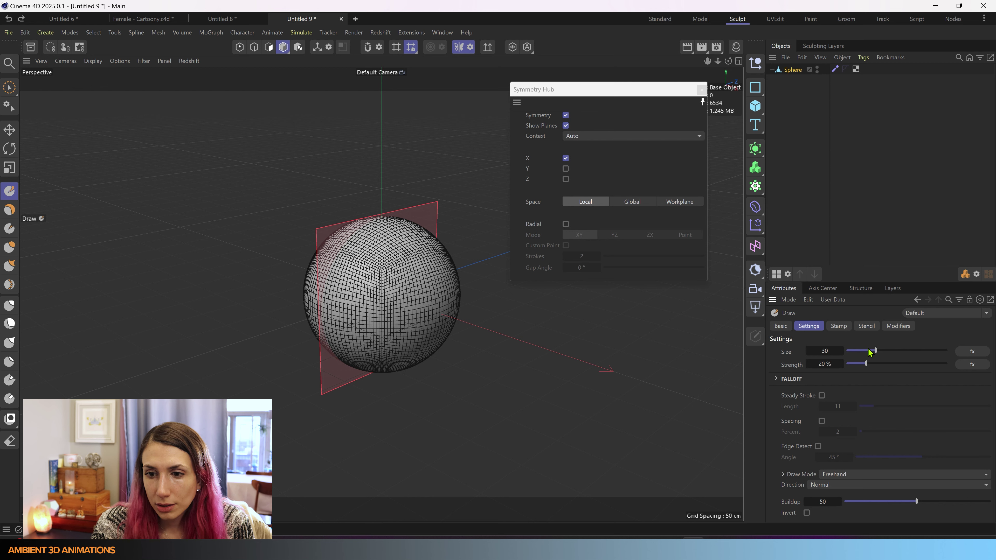
- Set the Draw brush to size 8 and 100% strength, and try a mirrored stroke on the sphere
left_click_drag(870, 351, 948, 351)
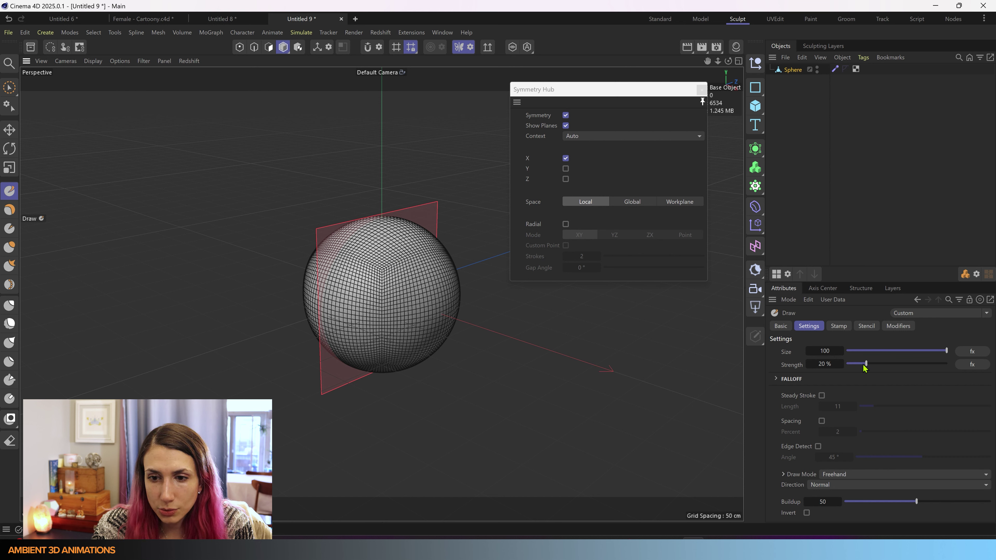
left_click_drag(865, 366, 948, 365)
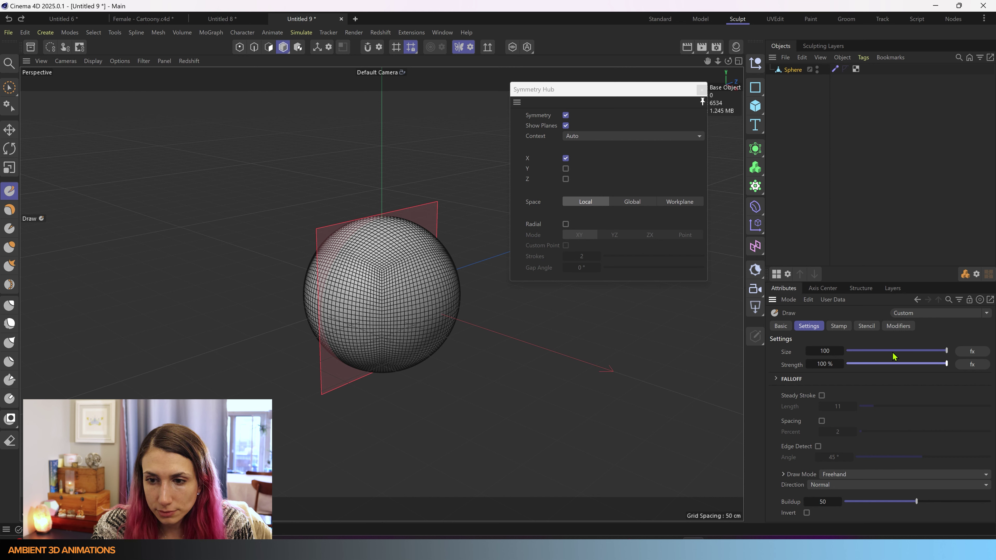
left_click_drag(893, 352, 853, 351)
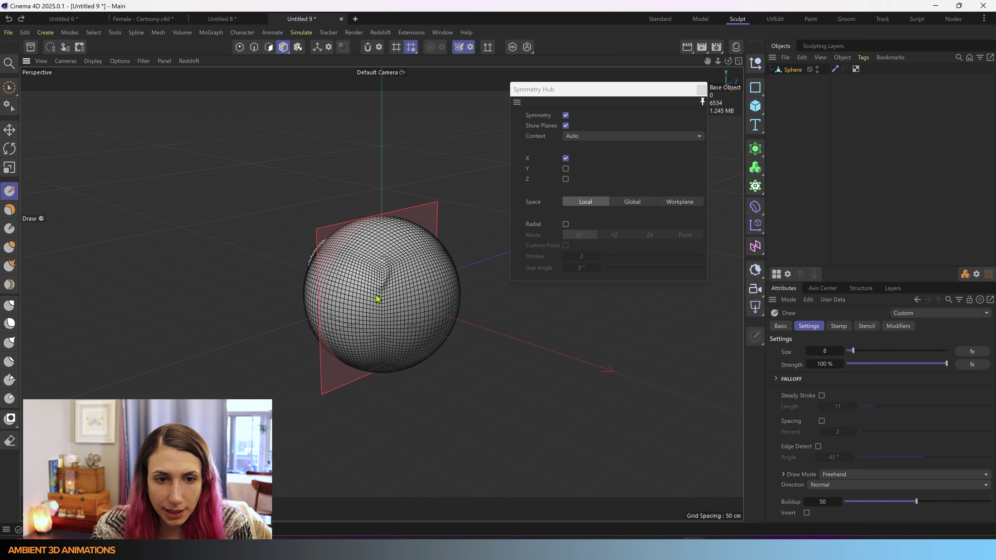
mouse_move(377, 300)
left_mouse_down()
mouse_move(433, 356)
mouse_move(418, 283)
mouse_move(407, 314)
mouse_move(382, 292)
mouse_move(334, 289)
mouse_move(446, 275)
left_mouse_up()
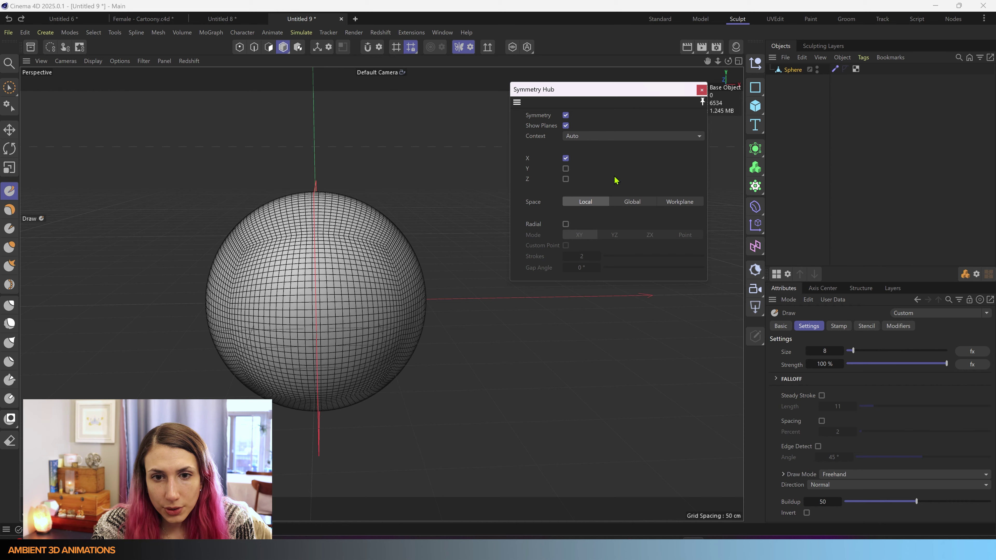
mouse_move(464, 236)
left_mouse_down("alt")
mouse_move(434, 253)
mouse_move(451, 247)
left_mouse_up("alt")
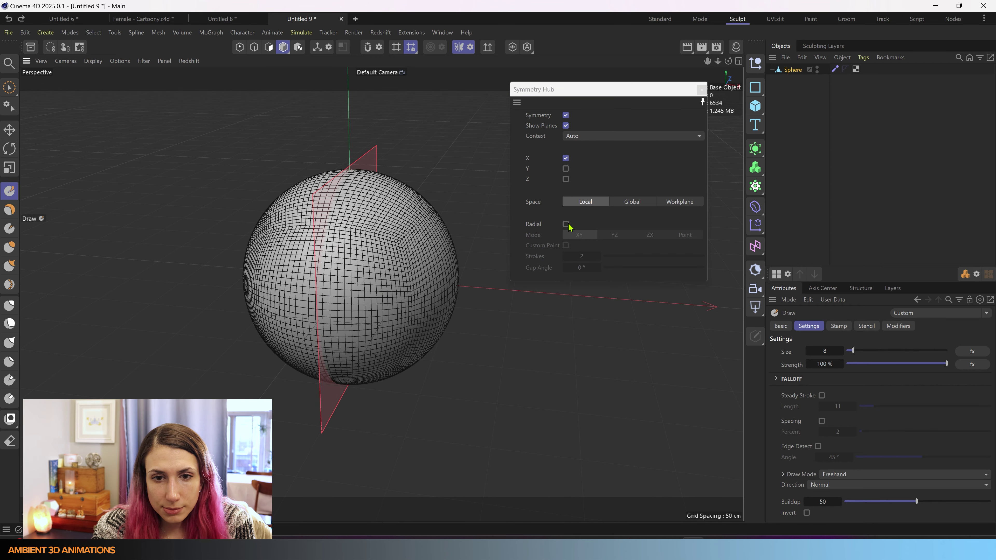
- Replace X symmetry with radial symmetry using 13 strokes in XY mode, and try a brush stroke down the sphere
left_click(566, 224)
left_click(565, 158)
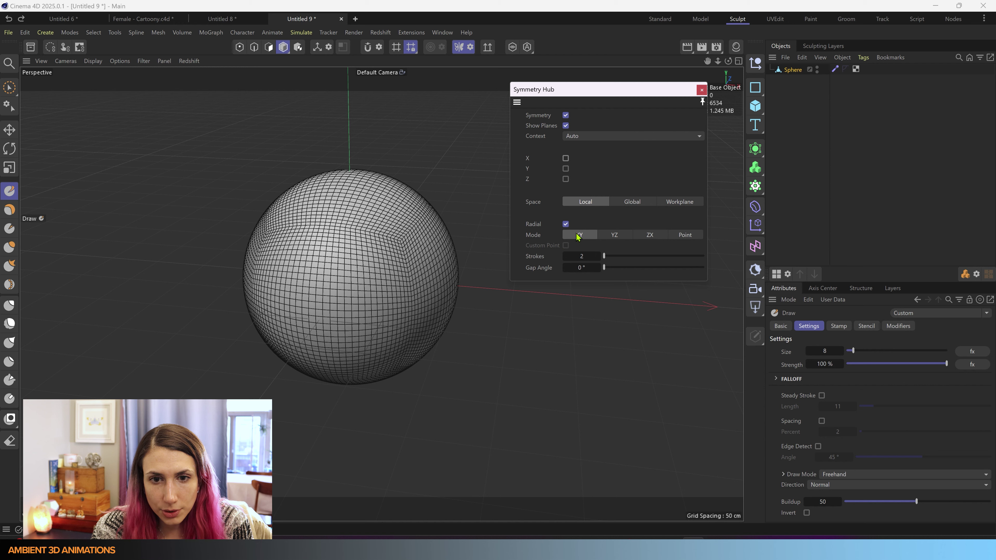
mouse_move(540, 250)
left_mouse_down("alt")
mouse_move(382, 296)
mouse_move(366, 255)
mouse_move(476, 267)
left_mouse_up("alt")
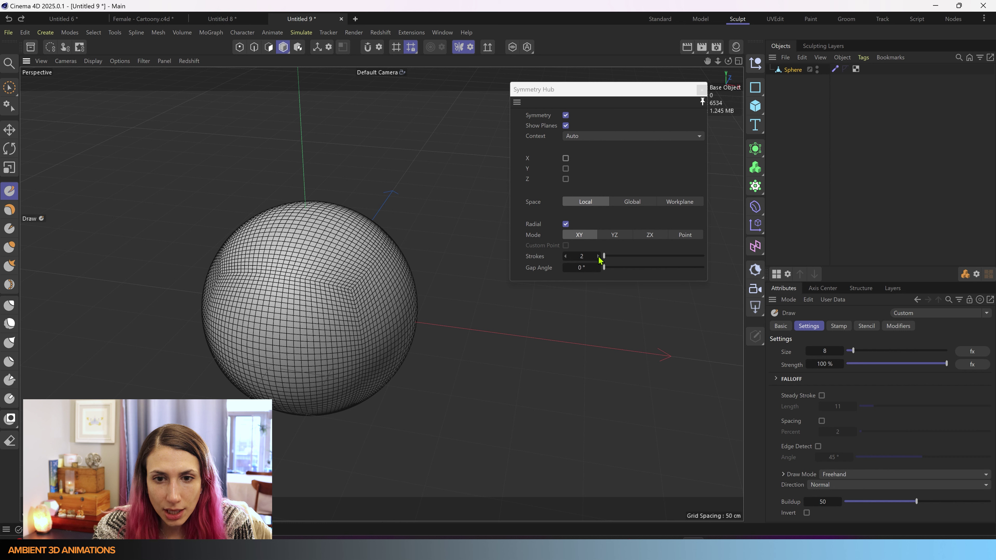
left_click_drag(598, 257, 585, 256)
mouse_move(321, 275)
left_mouse_down()
mouse_move(321, 250)
mouse_move(344, 283)
mouse_move(331, 328)
mouse_move(355, 372)
mouse_move(350, 408)
left_mouse_up()
key("ctrl+z")
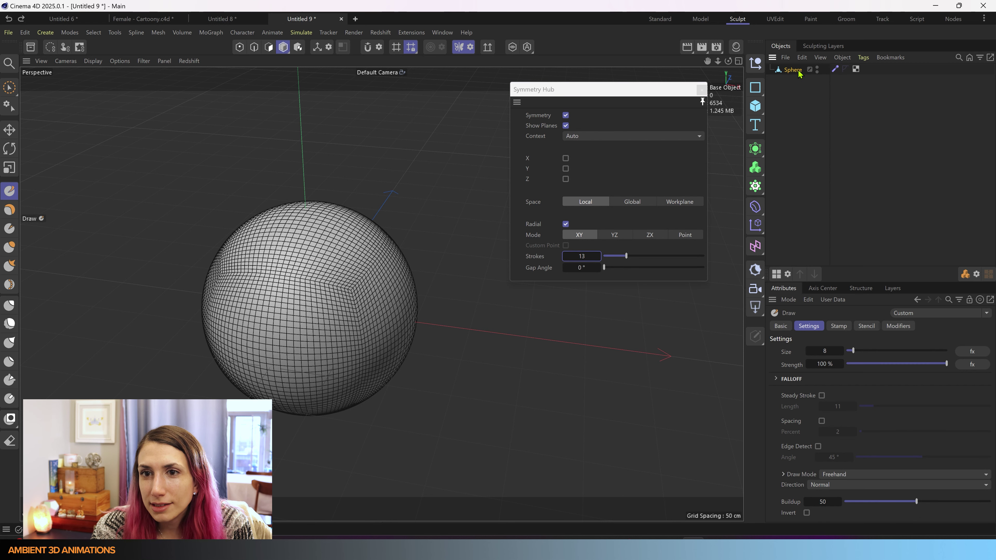
- Select the sphere and subdivide its sculpt mesh to level 2
left_click(793, 70)
left_click(823, 46)
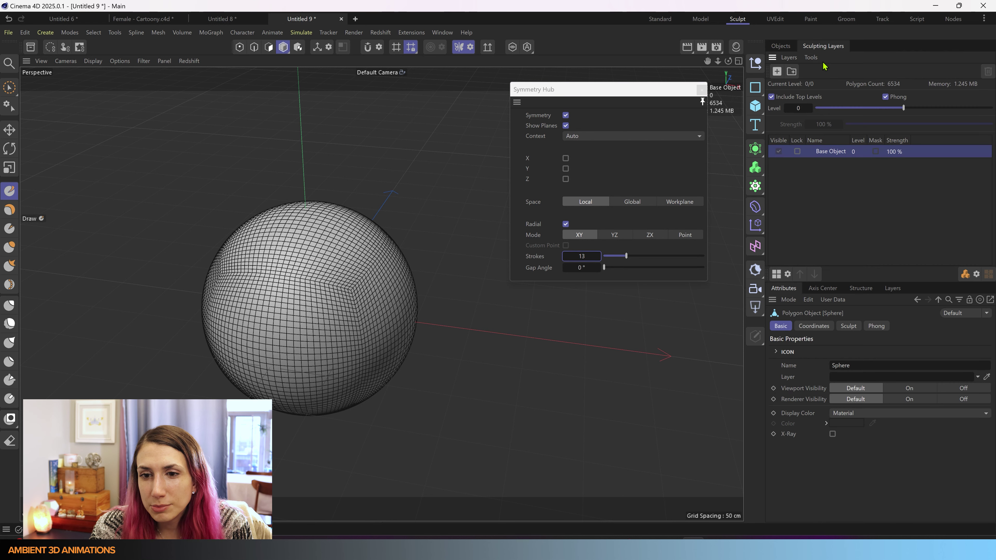
left_click(777, 275)
left_click(777, 275)
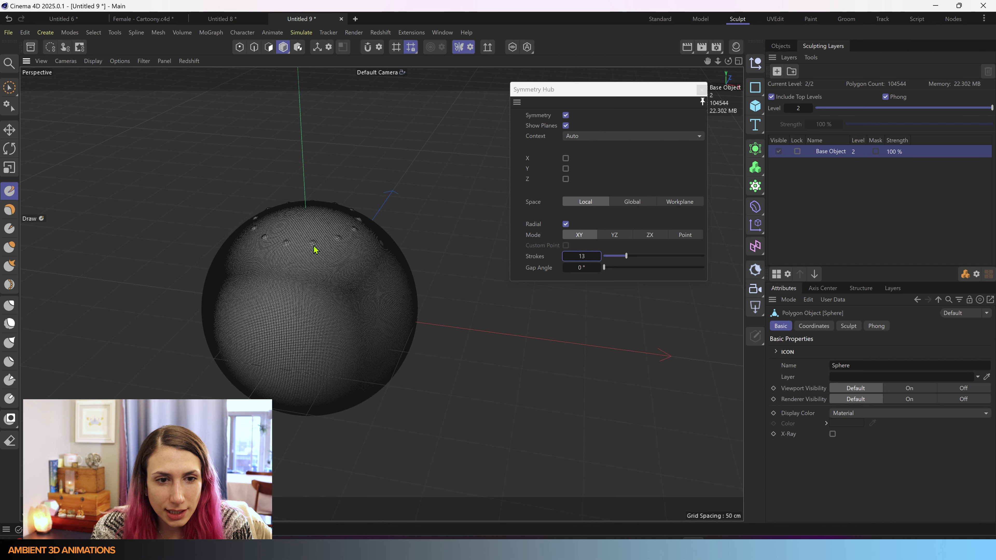
- Try wavy Draw strokes down the sphere with 13-stroke radial symmetry in XY mode, undoing each attempt
mouse_move(315, 249)
left_mouse_down()
mouse_move(338, 380)
mouse_move(382, 289)
mouse_move(327, 340)
left_mouse_up()
scroll(332, 350, "up", 2)
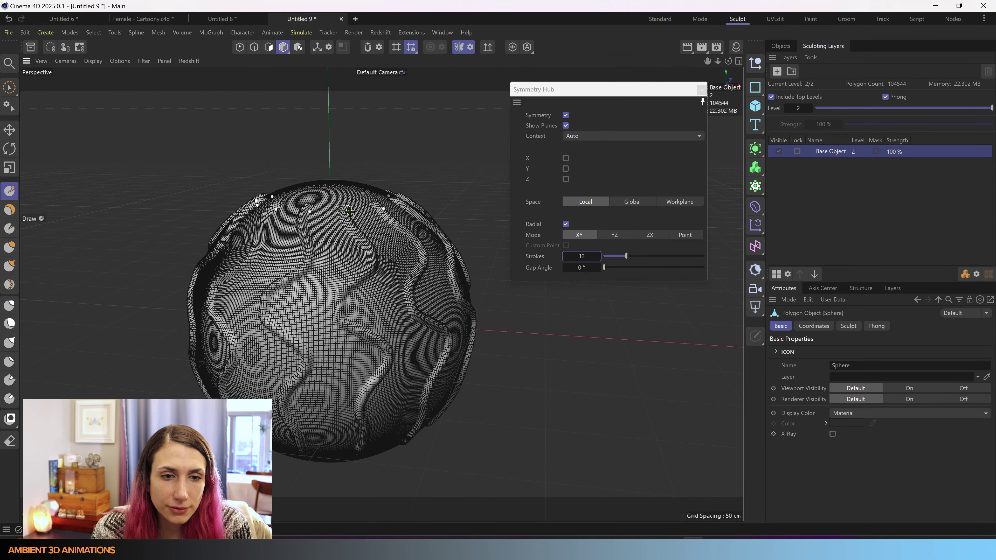
key("ctrl+z")
mouse_move(344, 199)
left_mouse_down()
mouse_move(333, 240)
mouse_move(363, 338)
mouse_move(345, 456)
left_mouse_up()
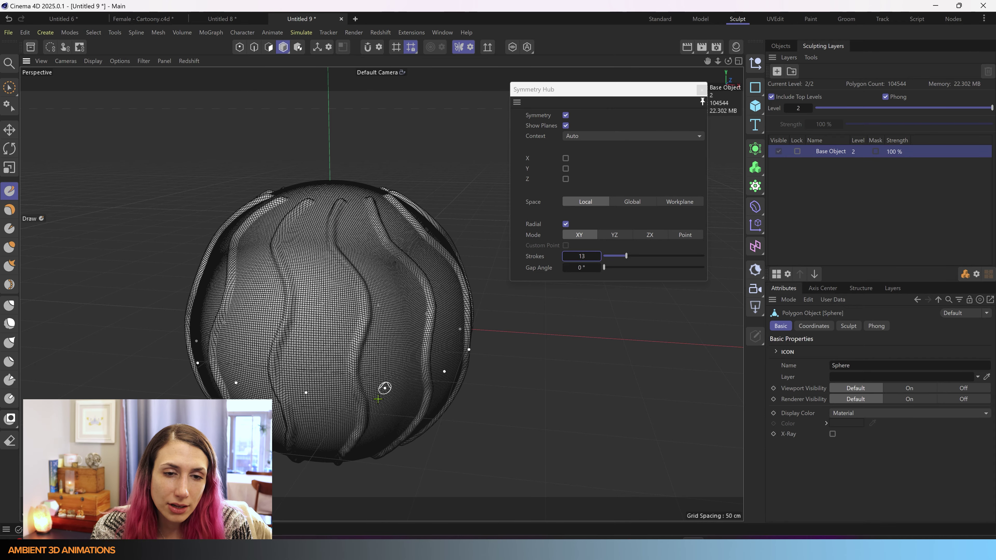
left_click_drag(383, 278, 363, 285, "alt")
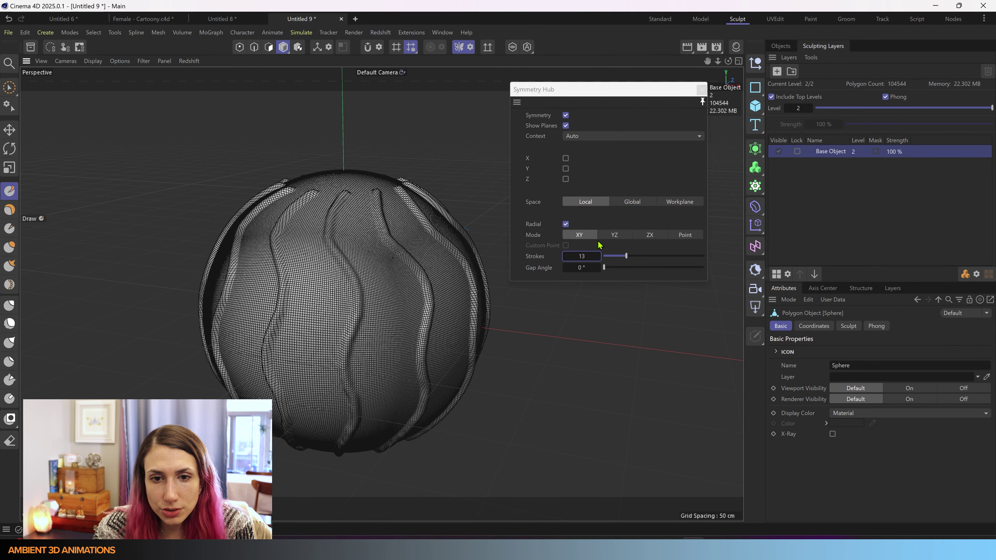
key("ctrl+z")
- Try a radial brush stroke across the sphere in YZ mode and another in ZX mode, undoing both
left_click(614, 235)
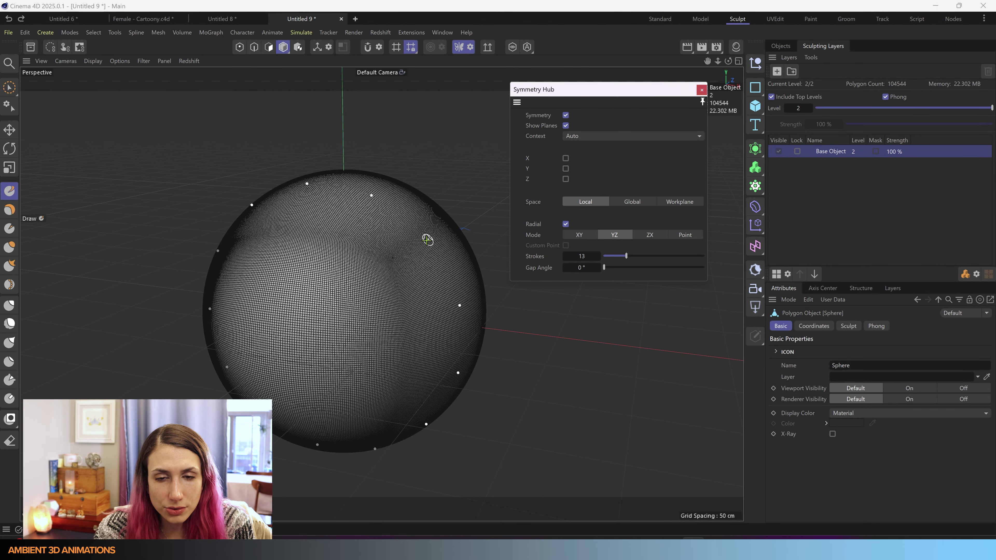
mouse_move(307, 314)
left_mouse_down()
mouse_move(320, 294)
mouse_move(378, 272)
mouse_move(431, 214)
mouse_move(734, 244)
left_mouse_up()
key("ctrl+z")
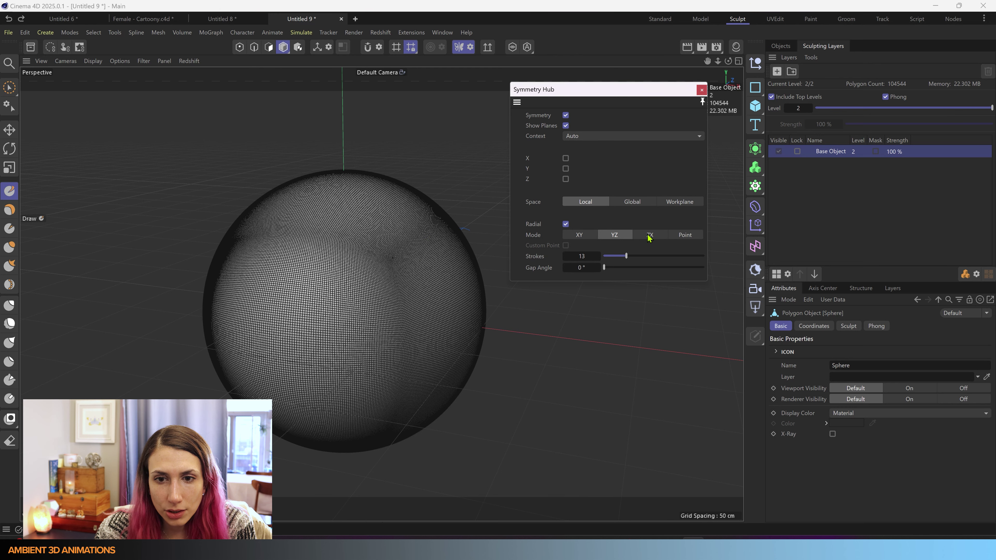
left_click(650, 235)
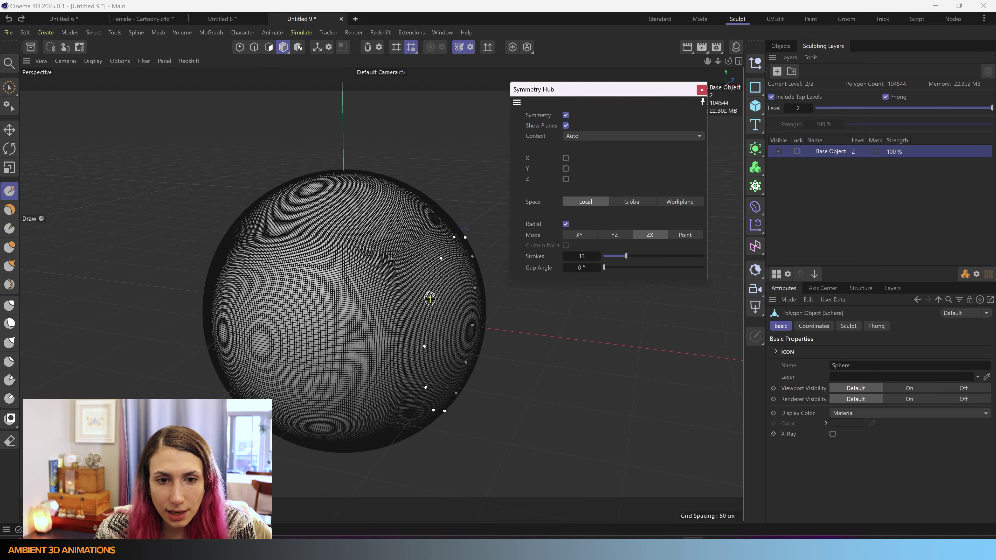
mouse_move(430, 299)
left_mouse_down()
mouse_move(400, 334)
mouse_move(269, 329)
mouse_move(218, 345)
left_mouse_up()
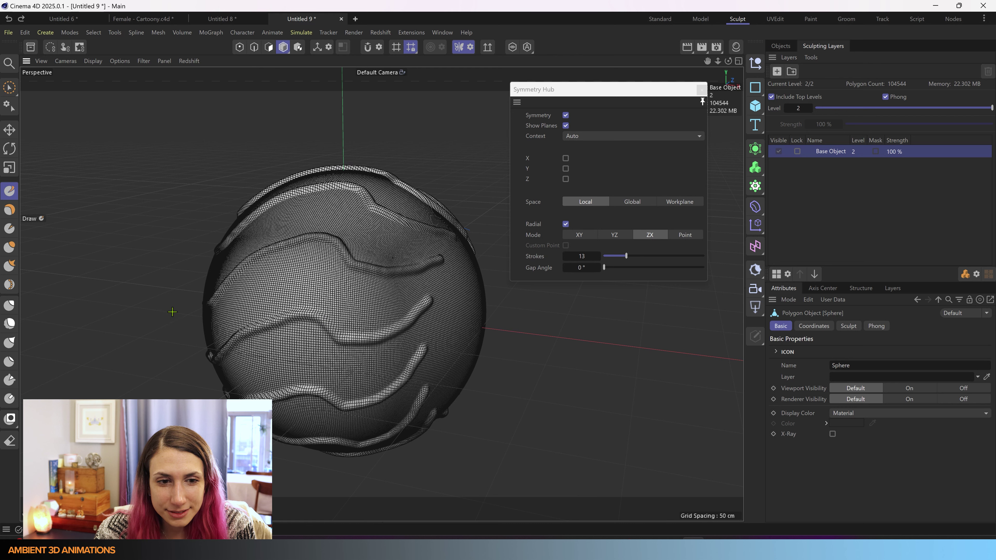
key("ctrl+z")
- Set the radial mode to Point with Custom Point enabled, and select a single point on the sphere's front in point mode
left_click(686, 235)
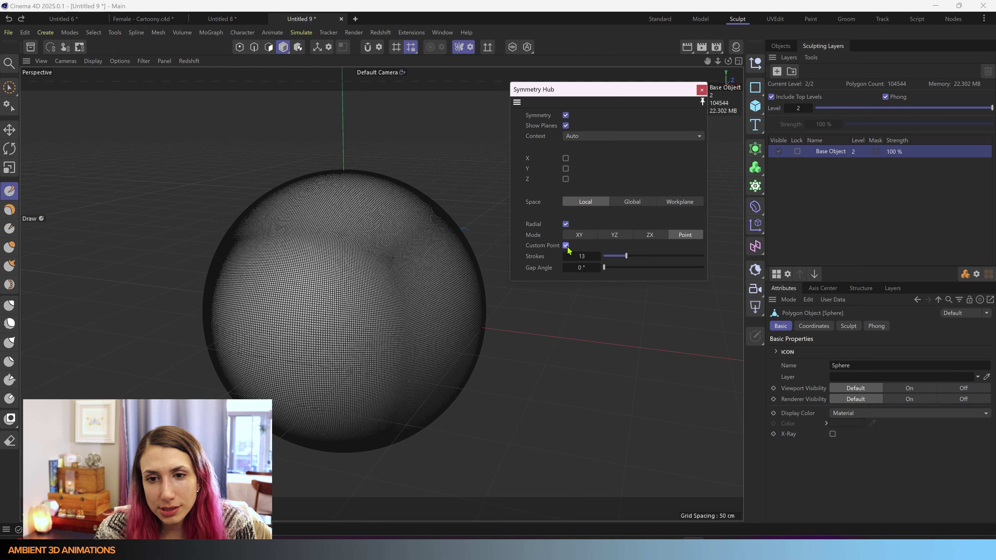
left_click(239, 48)
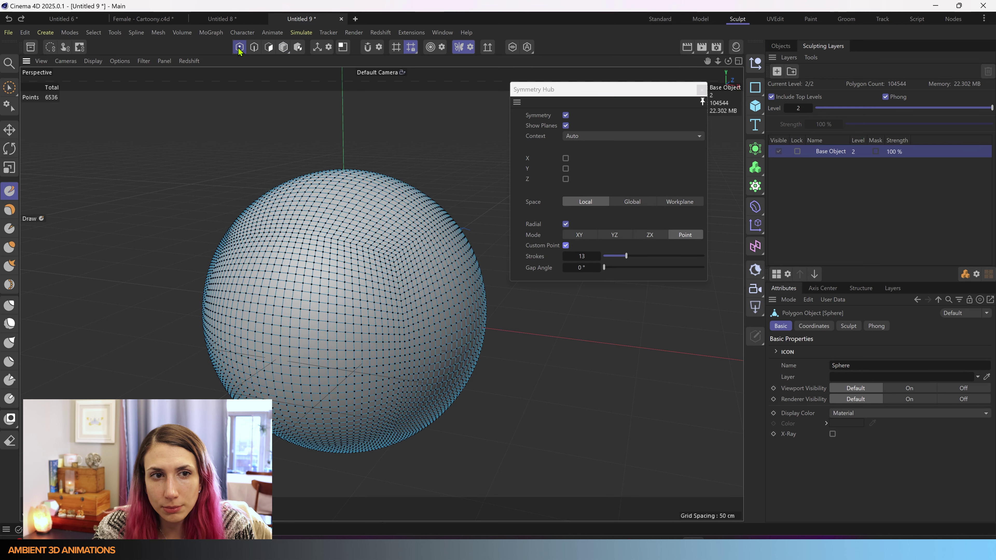
right_click(327, 295)
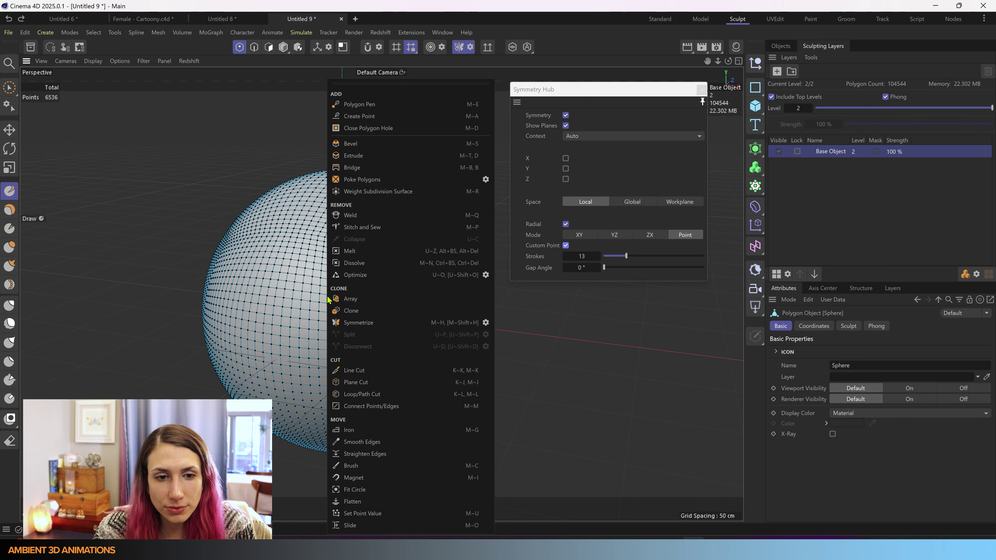
key("Escape")
left_click(10, 87)
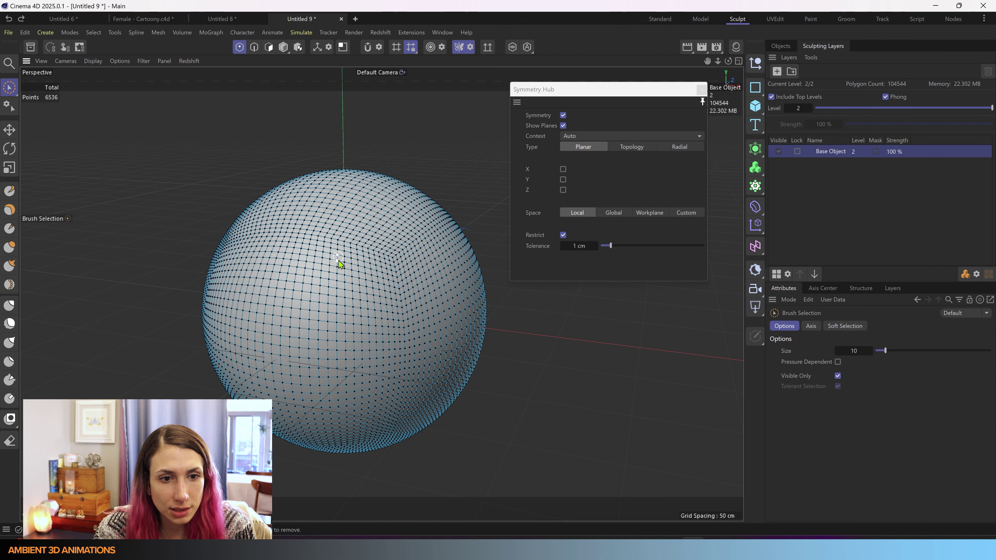
left_click(312, 285)
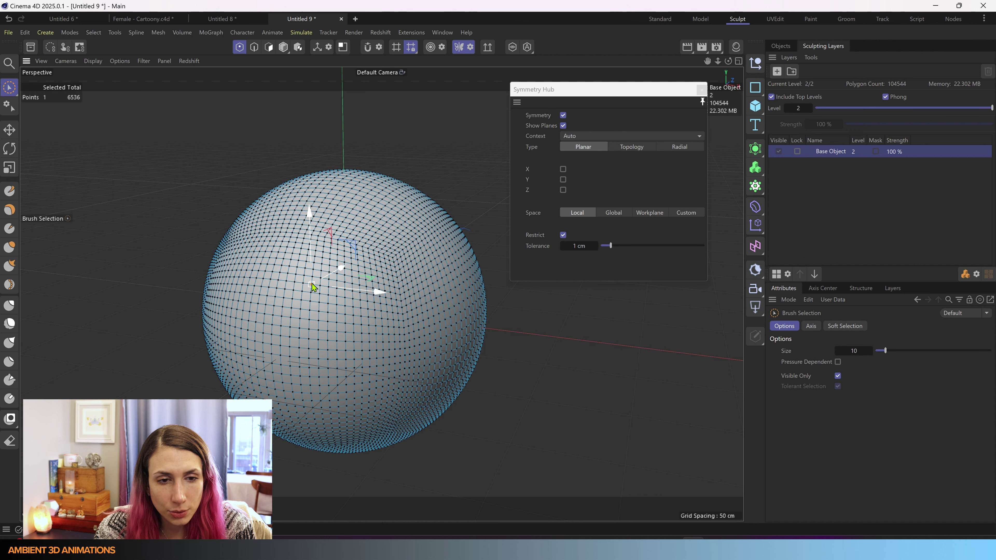
right_click(313, 286)
left_click(312, 287)
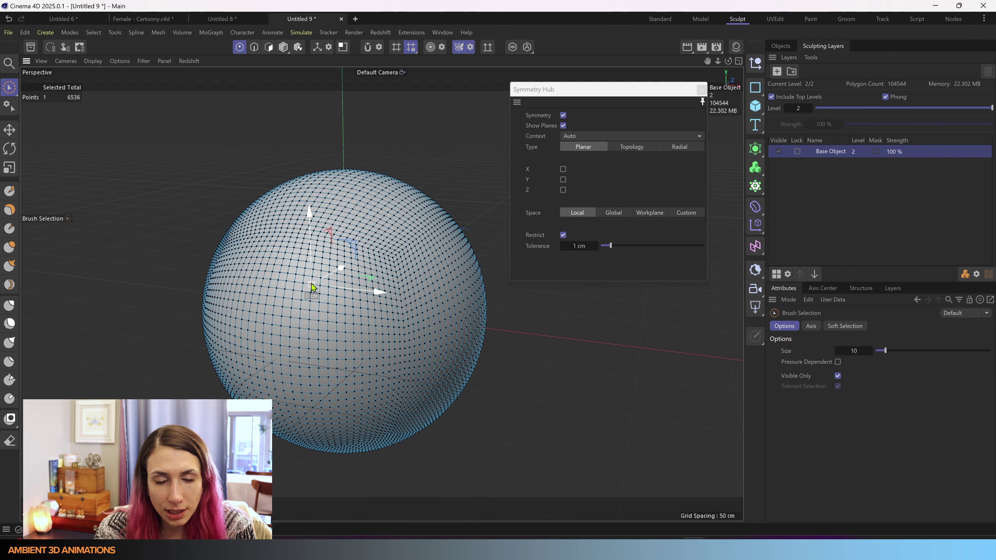
- Set the Symmetry Hub context to Sculpting and pick the point on the sphere's front again
left_click(676, 137)
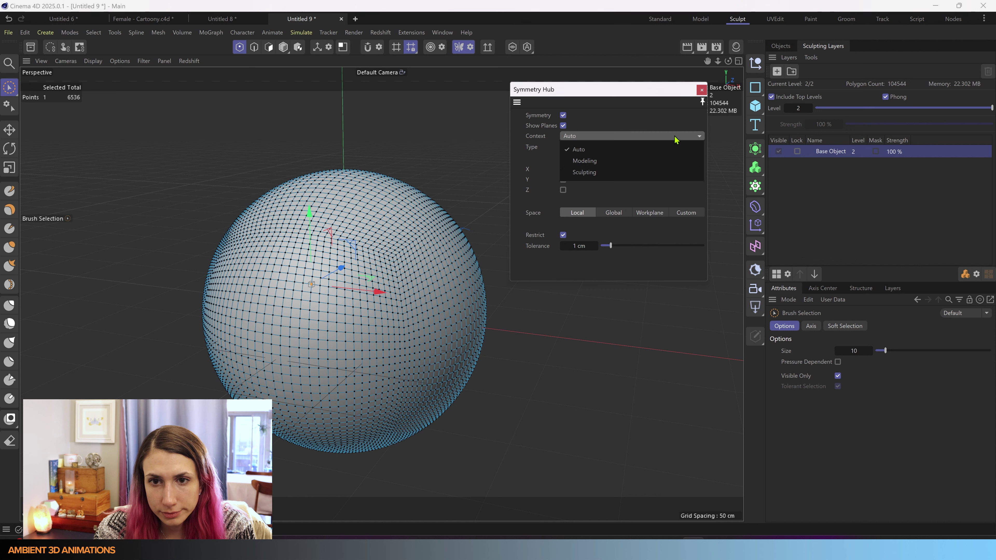
left_click(632, 173)
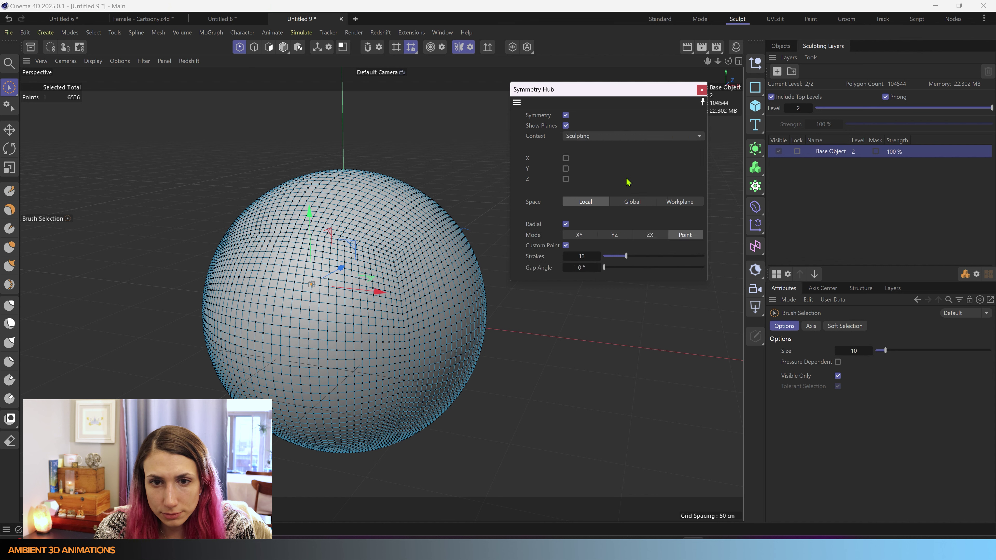
right_click(313, 287)
left_click(314, 290)
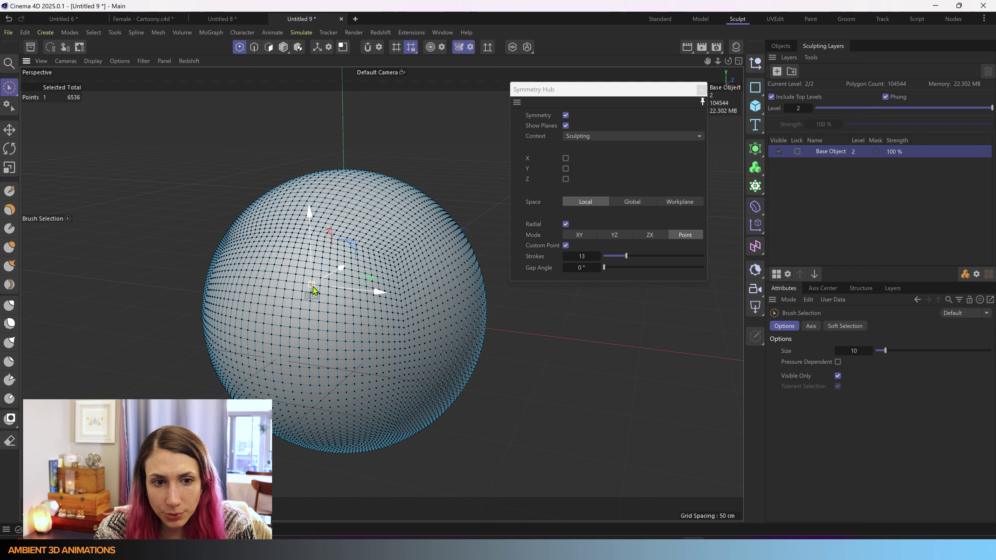
right_click(313, 287)
left_click(313, 287)
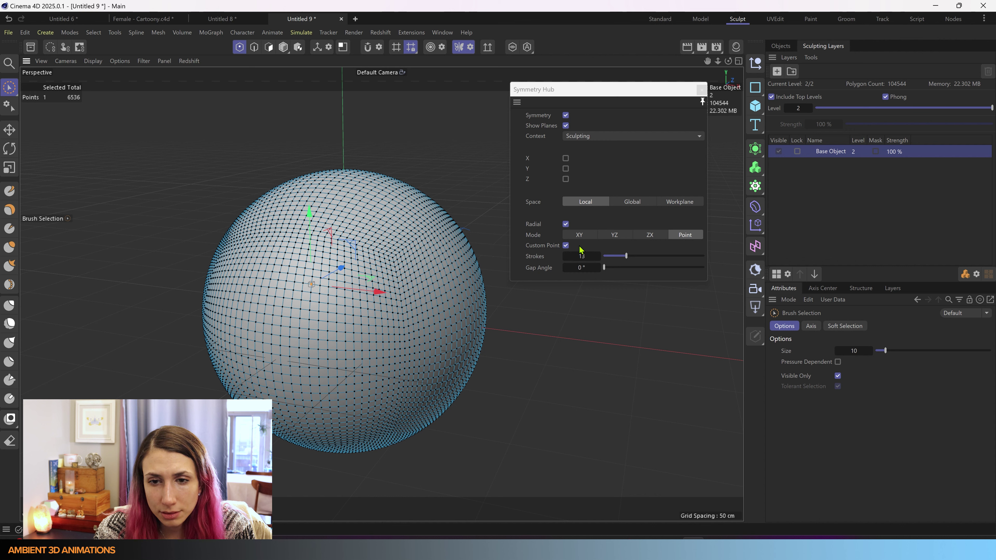
- Disable Custom Point, activate the Draw brush and switch to polygon mode
left_click(566, 246)
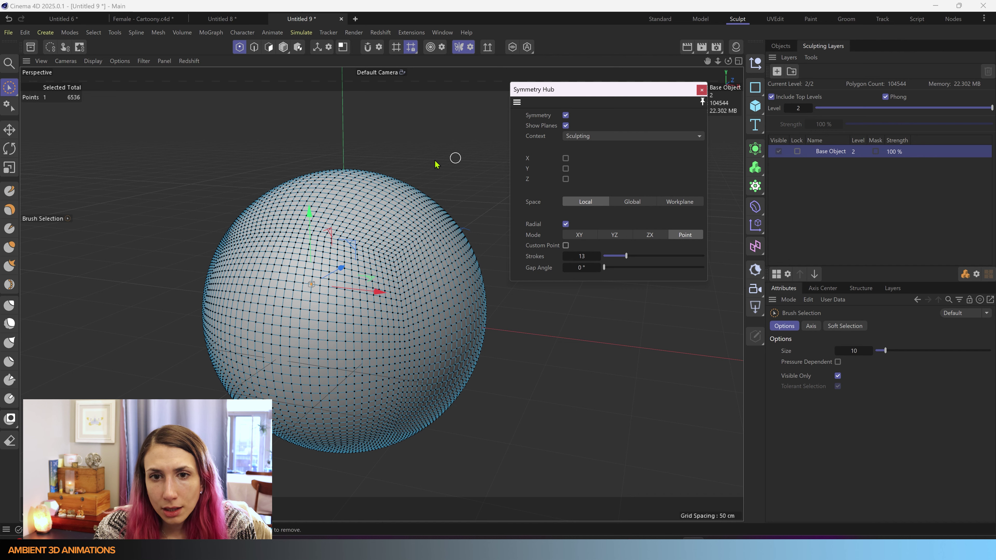
left_click(10, 192)
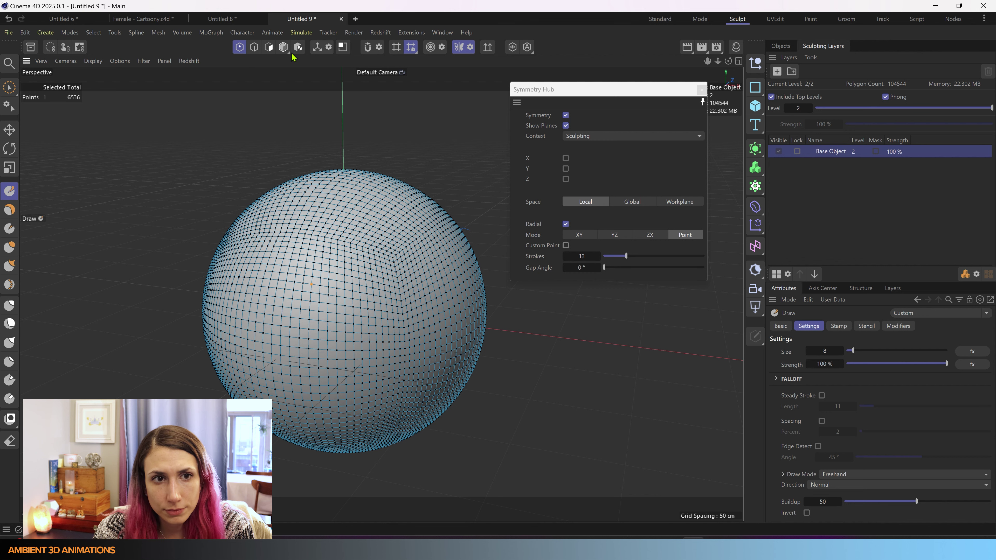
left_click(269, 47)
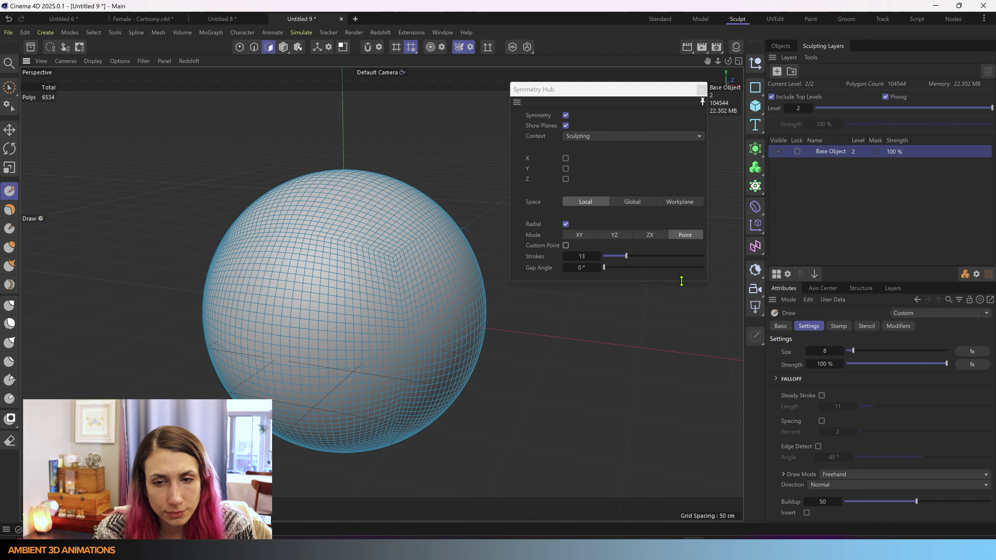
- Reselect the Sphere object, open its Sculpt tag and show the sculpting layer manager
left_click(782, 46)
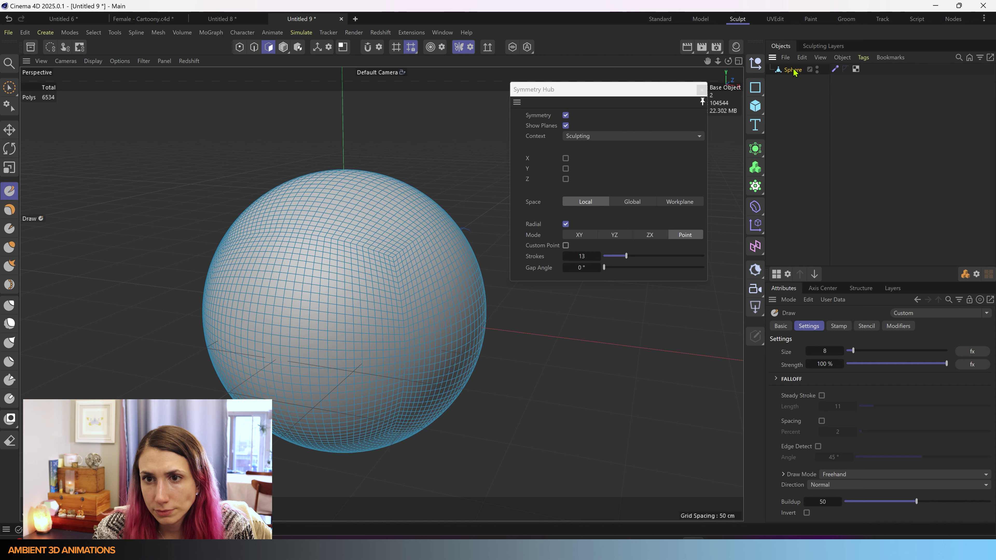
left_click(792, 70)
left_click(789, 137)
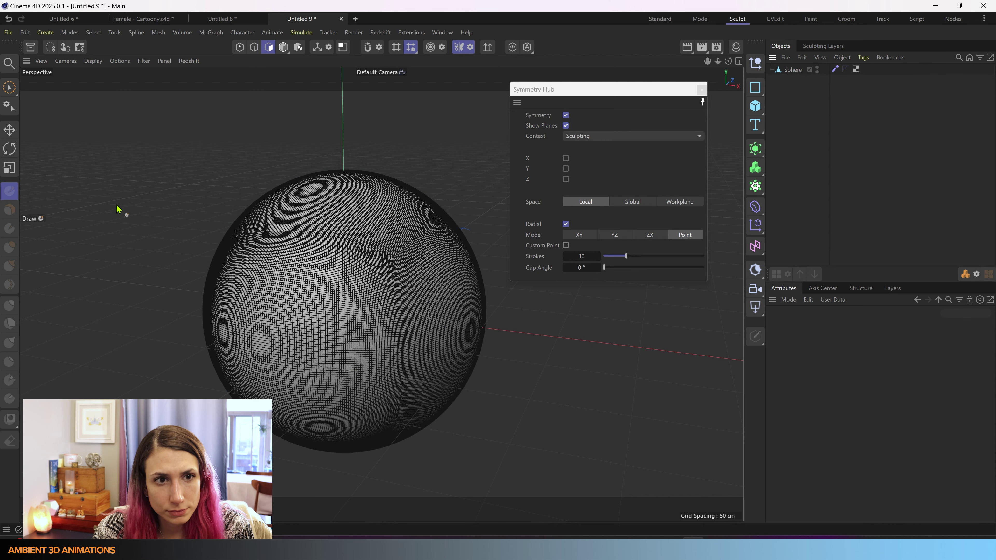
left_click(255, 47)
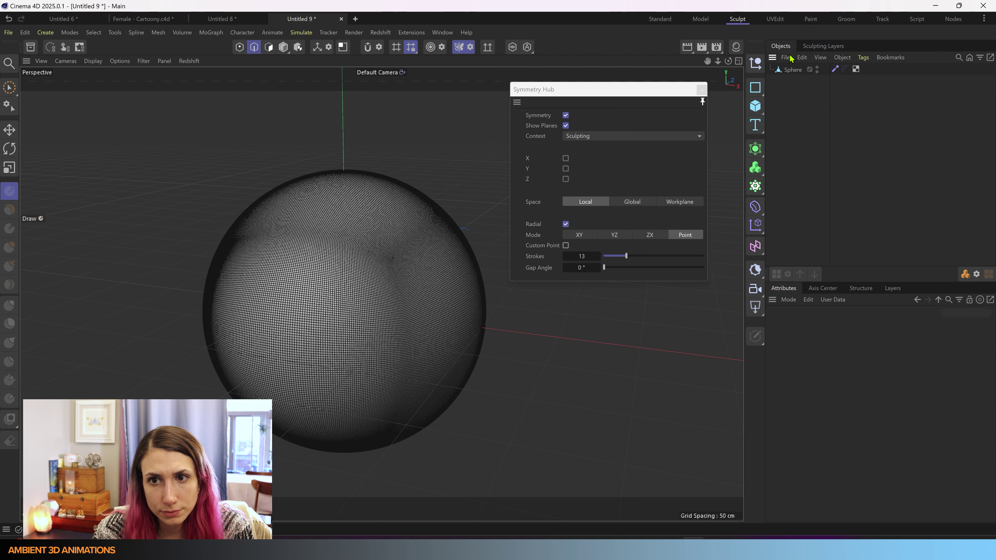
left_click(792, 69)
left_click(269, 47)
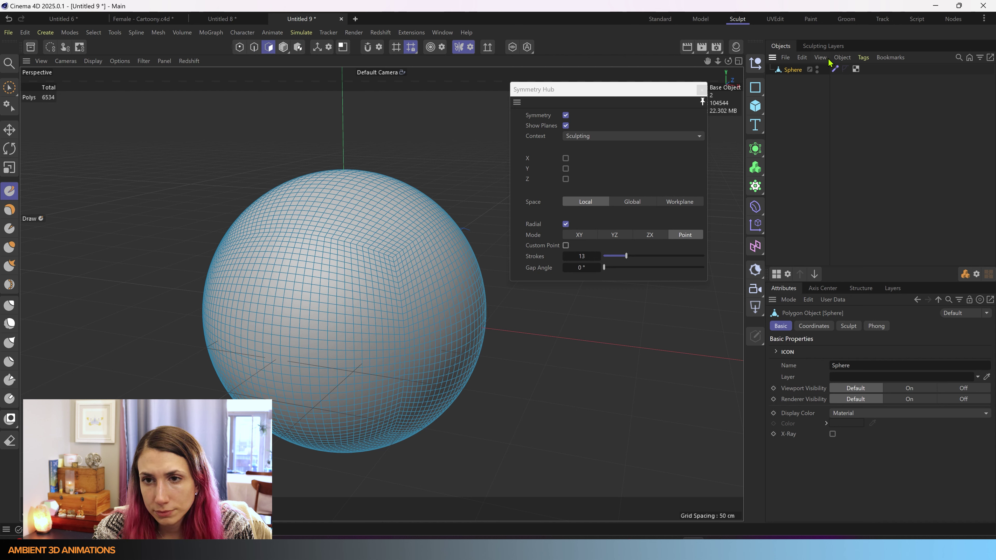
left_click(836, 70)
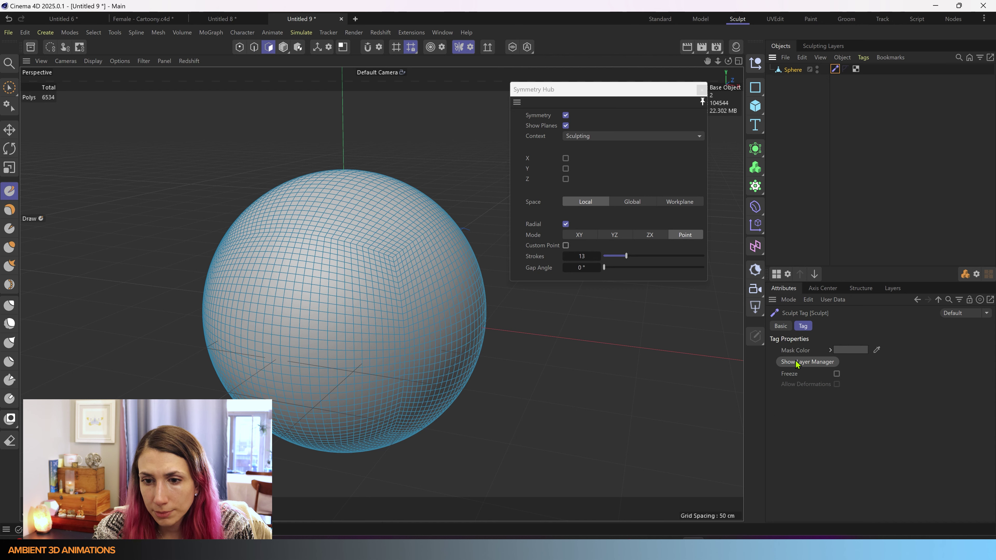
left_click(807, 361)
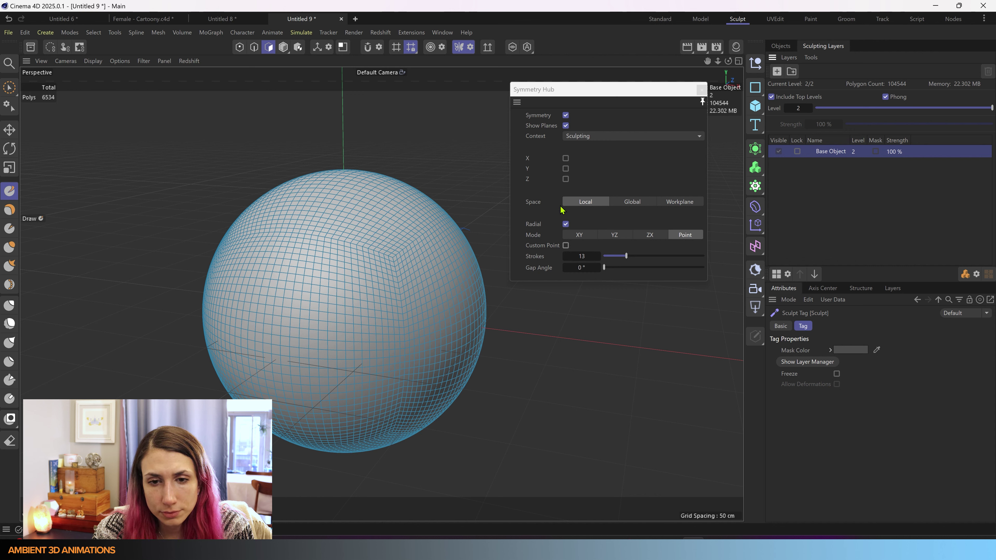
- Enable Custom Point for the radial symmetry and switch to model mode with the Draw brush active
left_click(566, 246)
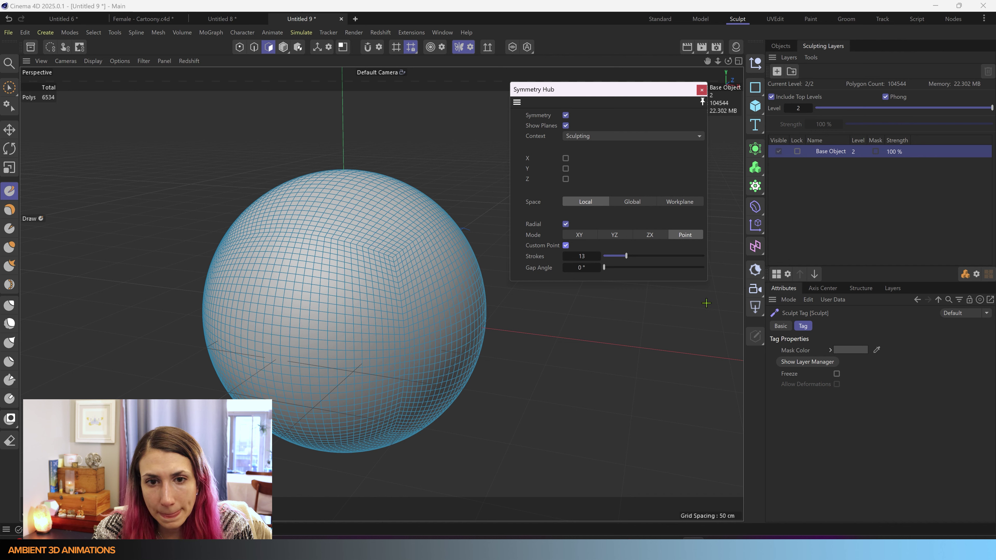
left_click(9, 191)
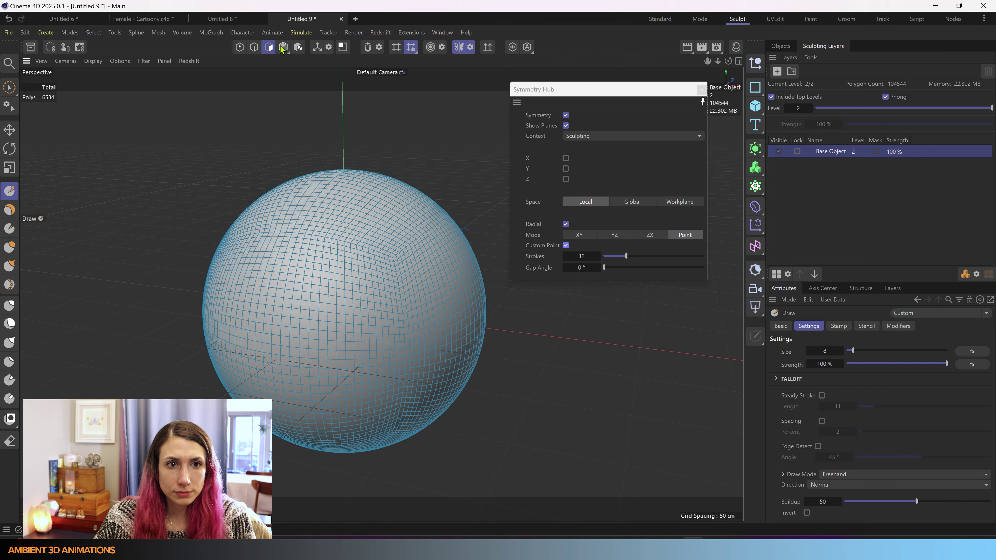
left_click(297, 47)
left_click(314, 64)
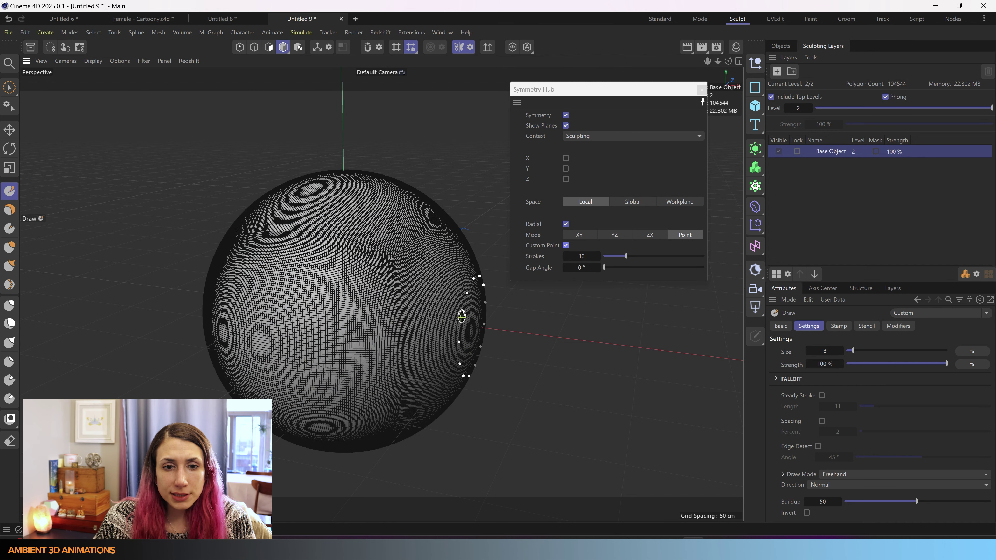
- Try wavy 13-stroke radial Draw strokes in Point mode, switching to YZ mode between attempts, and undo the strokes
mouse_move(460, 324)
left_mouse_down()
mouse_move(362, 287)
mouse_move(256, 283)
mouse_move(186, 301)
left_mouse_up()
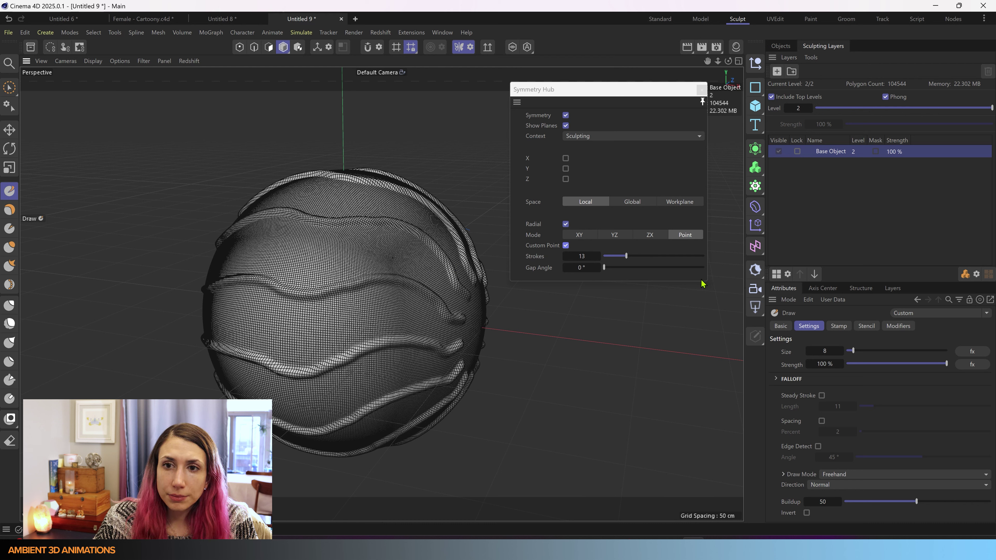
key("ctrl+z")
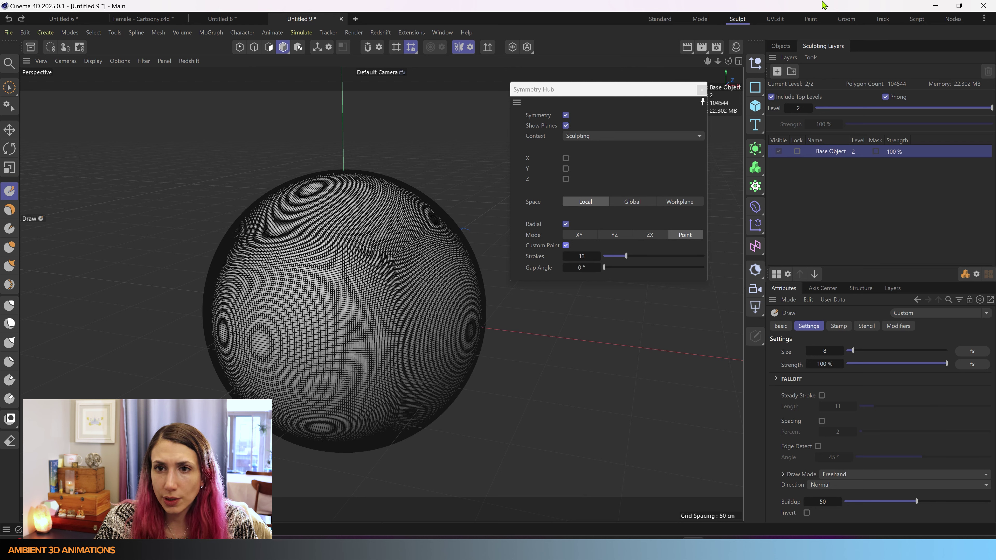
left_click(788, 46)
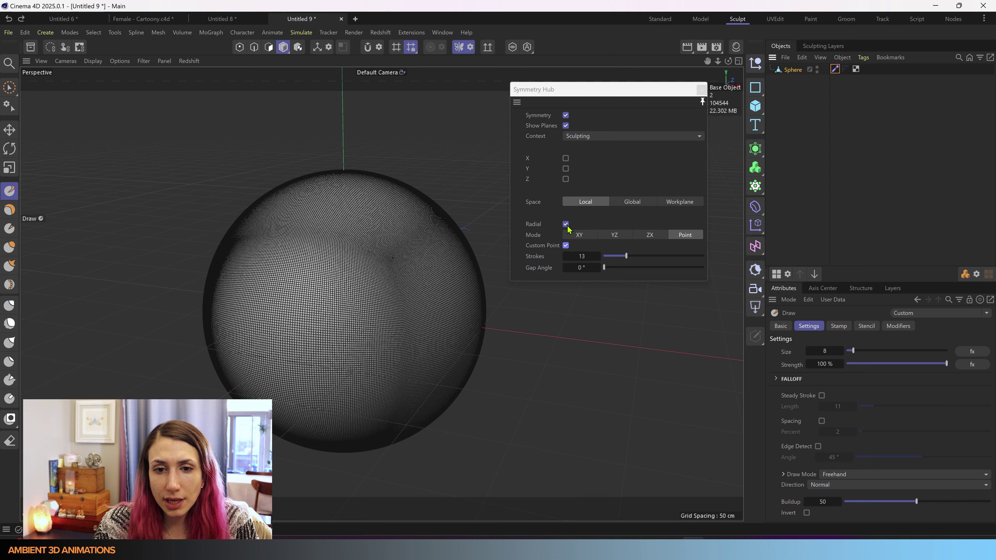
left_click(578, 235)
left_click(614, 235)
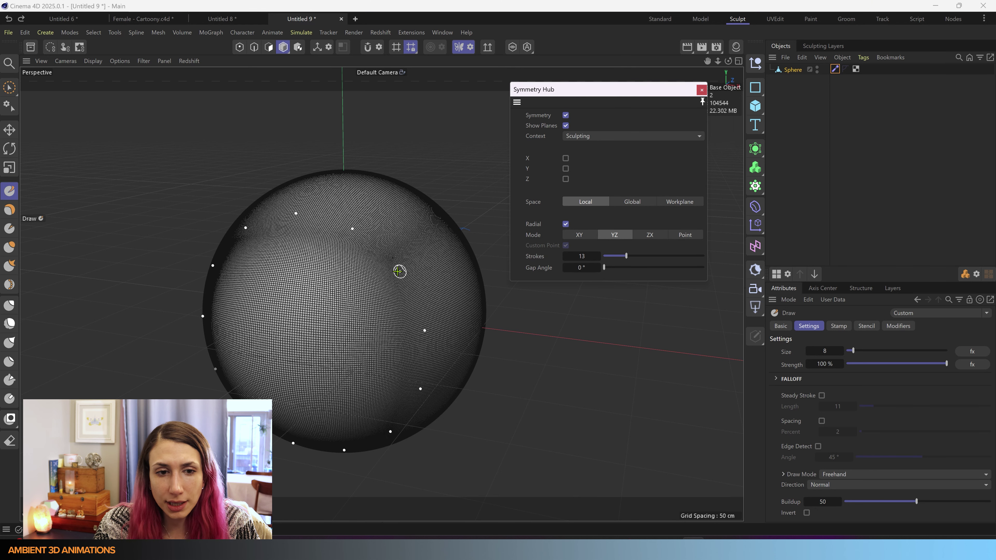
left_click_drag(311, 292, 427, 202)
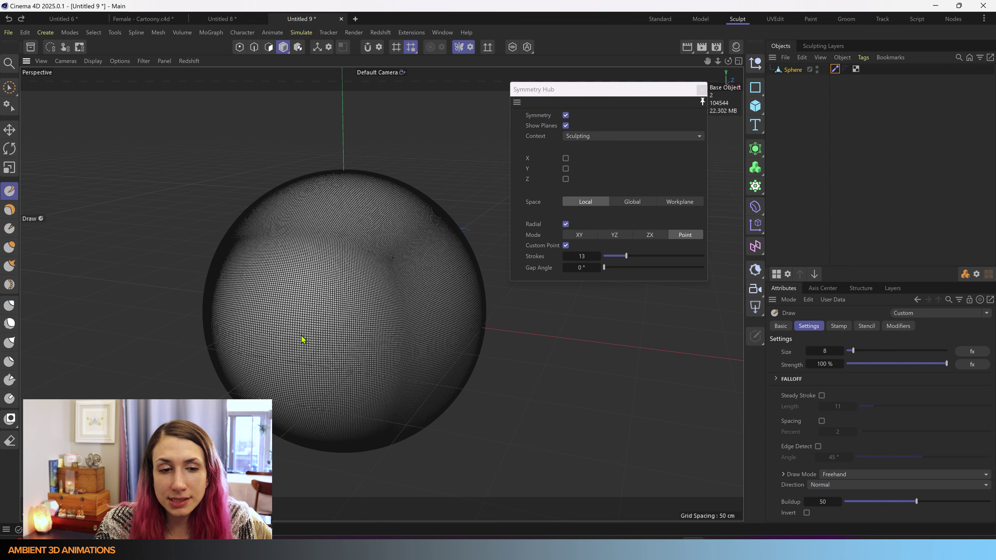
left_click_drag(300, 340, 436, 273)
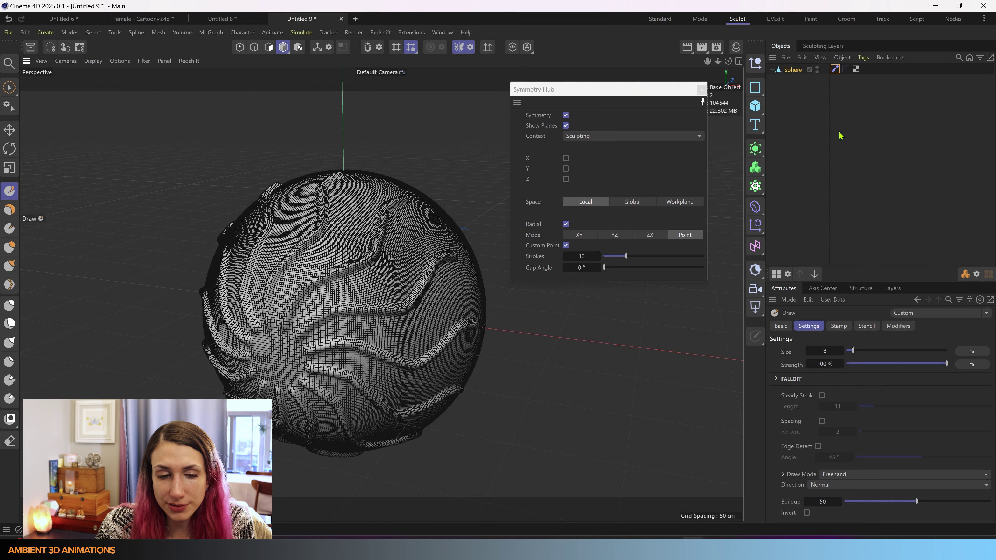
key("ctrl+z")
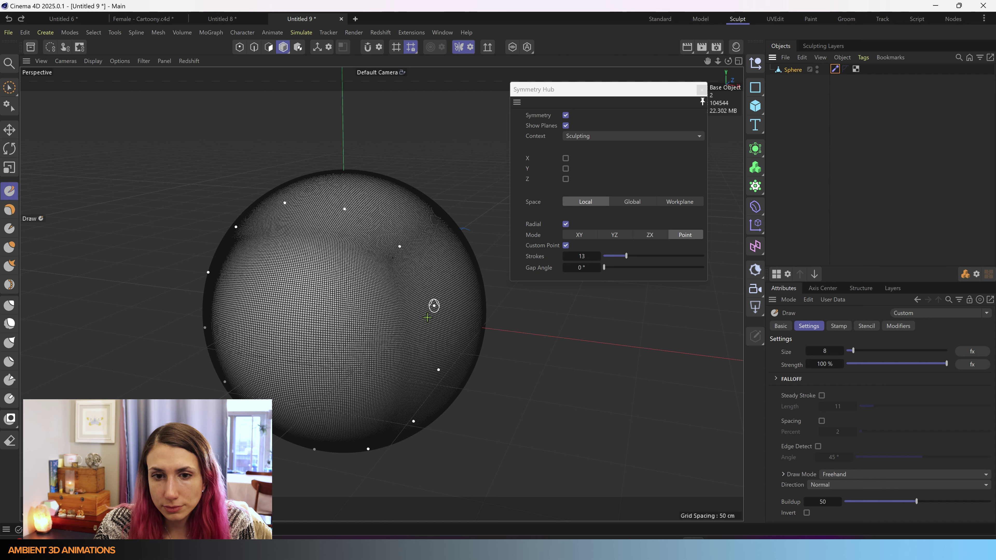
- Draw a wavy 13-stroke radial pattern around the sphere's front point and create a copy with Current State to Object
left_click_drag(305, 338, 462, 255)
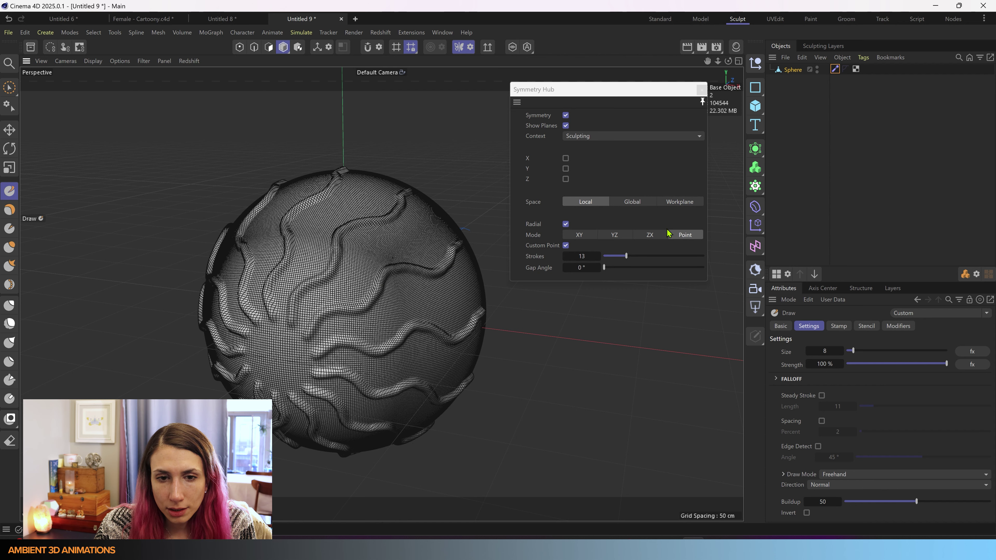
left_click(794, 70)
right_click(793, 73)
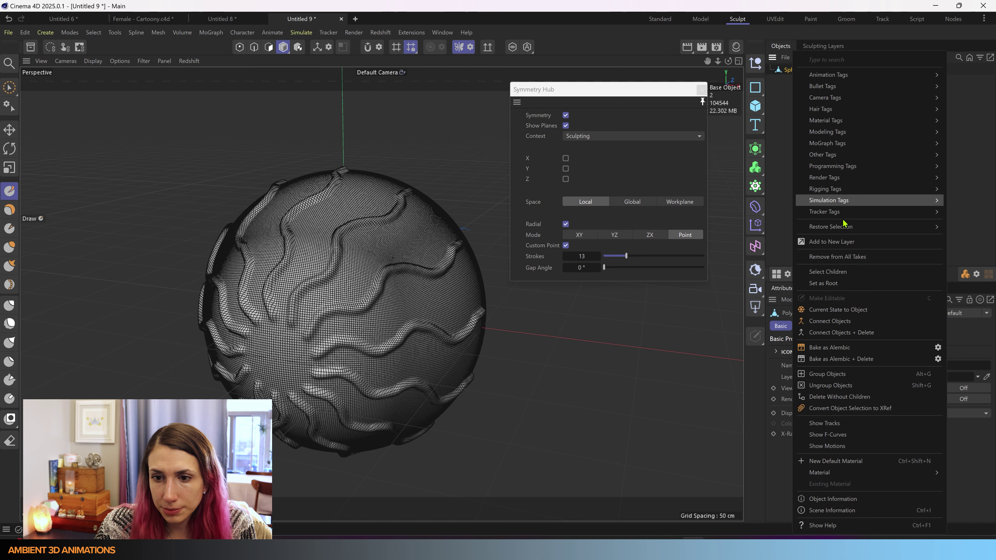
left_click(851, 310)
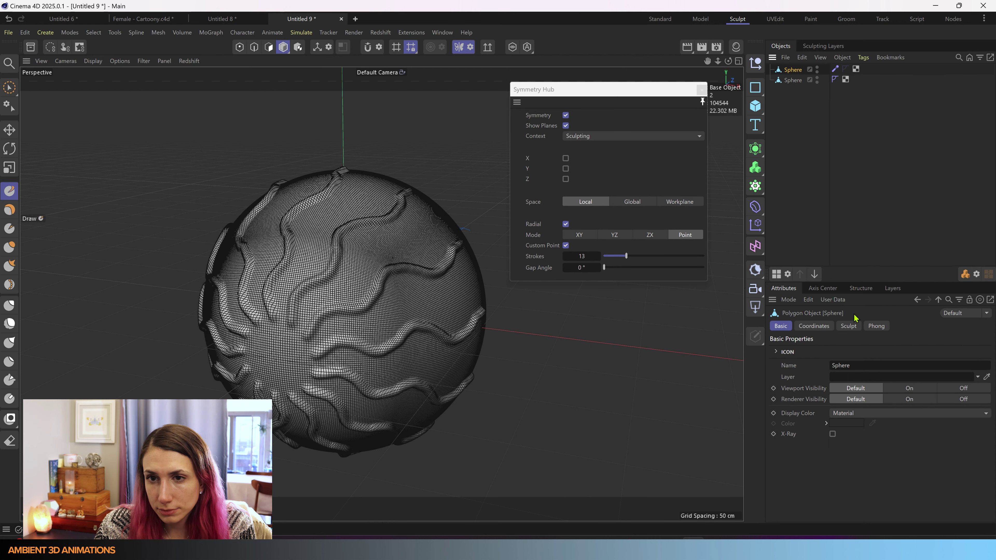
- Select the new sphere copy and move it beside the sculpted original
left_click(794, 81)
scroll(320, 164, "down", 3)
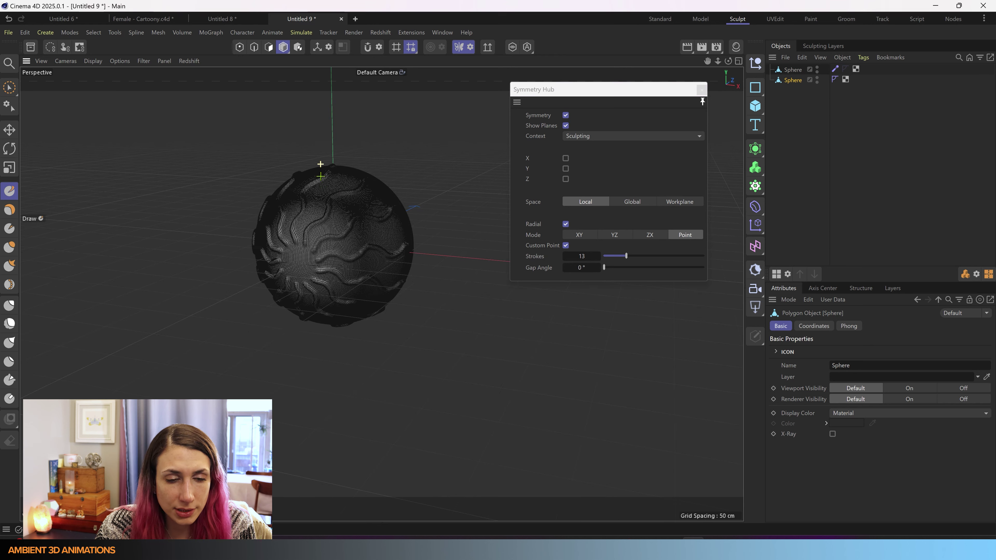
key("e")
left_click_drag(401, 251, 253, 242)
scroll(328, 292, "up", 5)
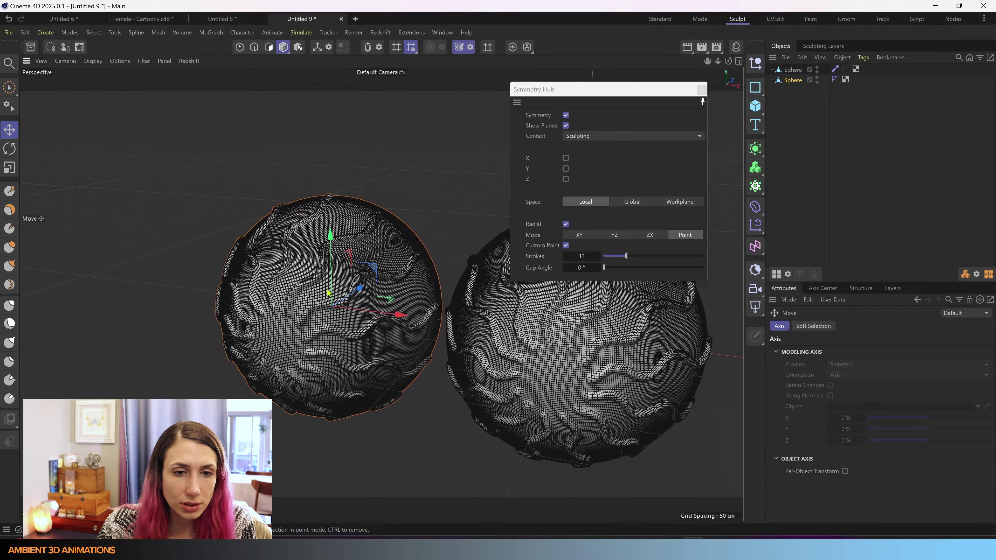
scroll(328, 292, "up", 5)
scroll(316, 323, "down", 2)
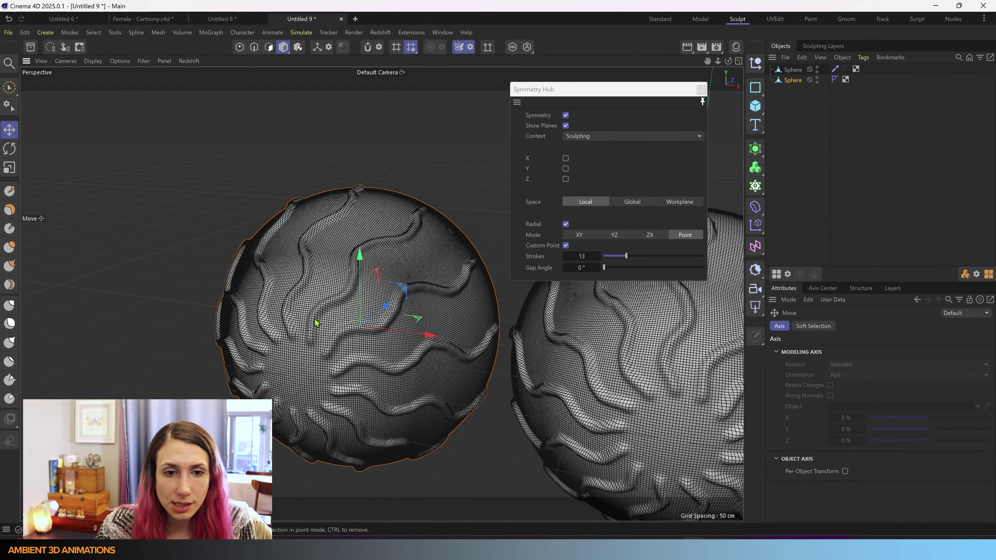
- Enable axis modification and rotate the copied sphere's axis to a tilted orientation
left_click(317, 47)
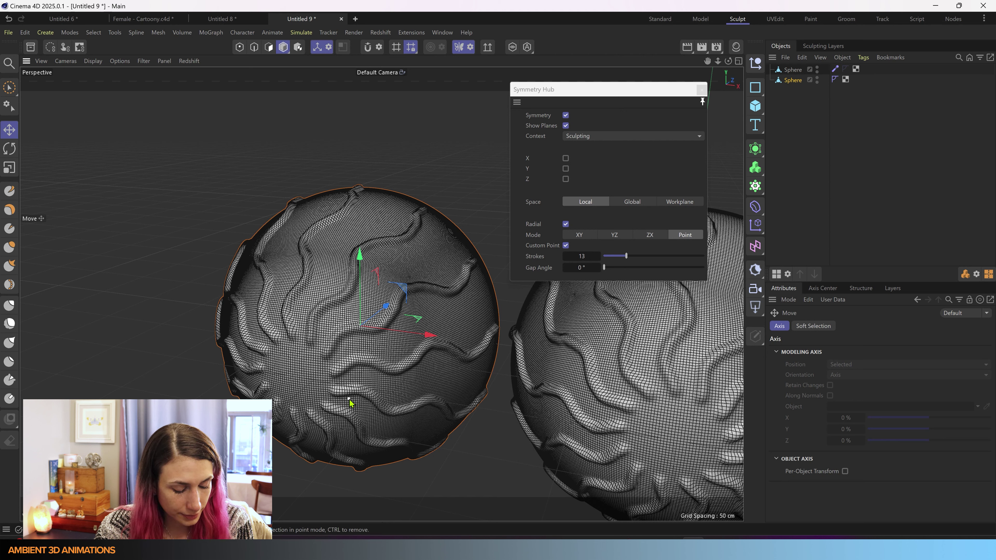
key("r")
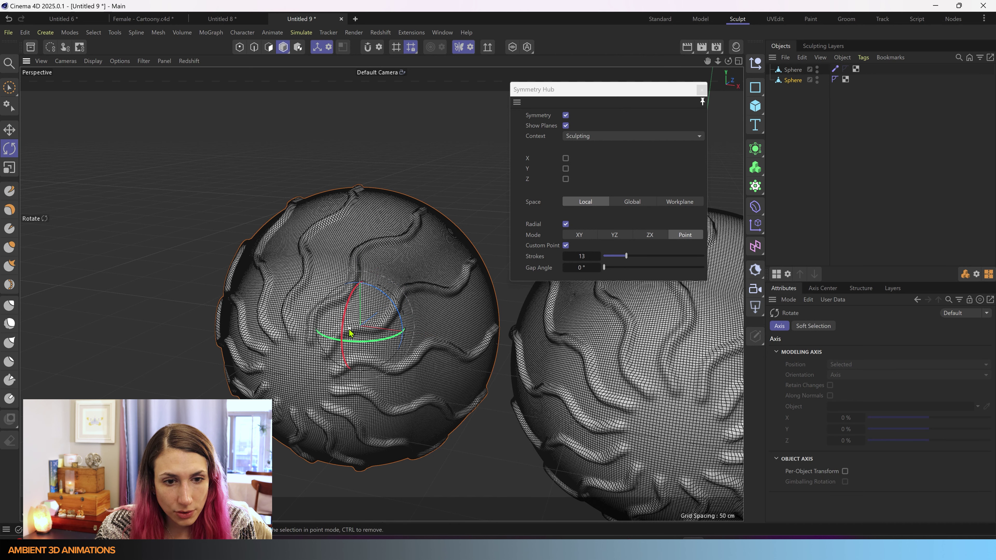
left_click_drag(347, 339, 413, 321)
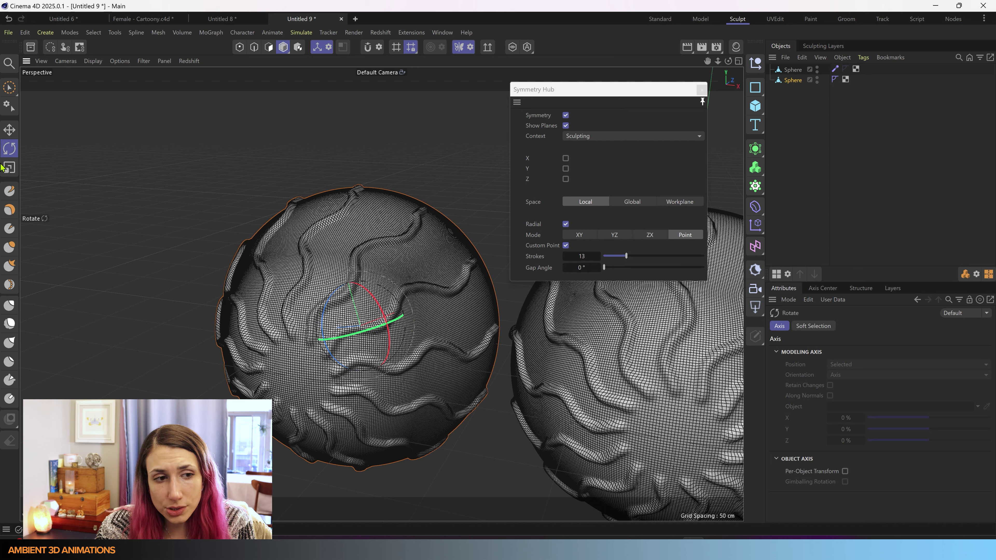
- Draw a wavy radial stroke with the Draw brush across the copied sphere, around its rotated axis
left_click(10, 191)
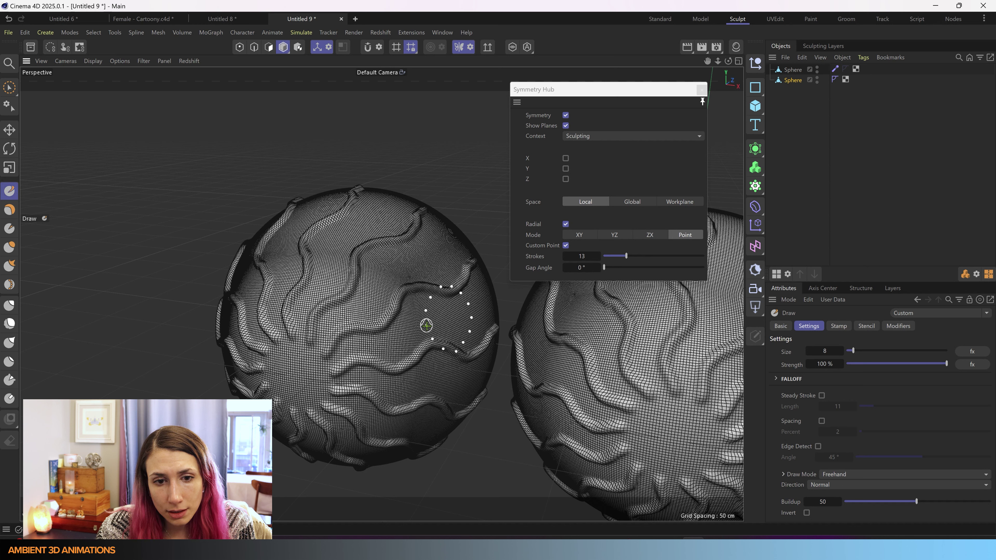
mouse_move(422, 327)
left_mouse_down()
mouse_move(450, 318)
mouse_move(415, 345)
mouse_move(333, 334)
mouse_move(243, 362)
left_mouse_up()
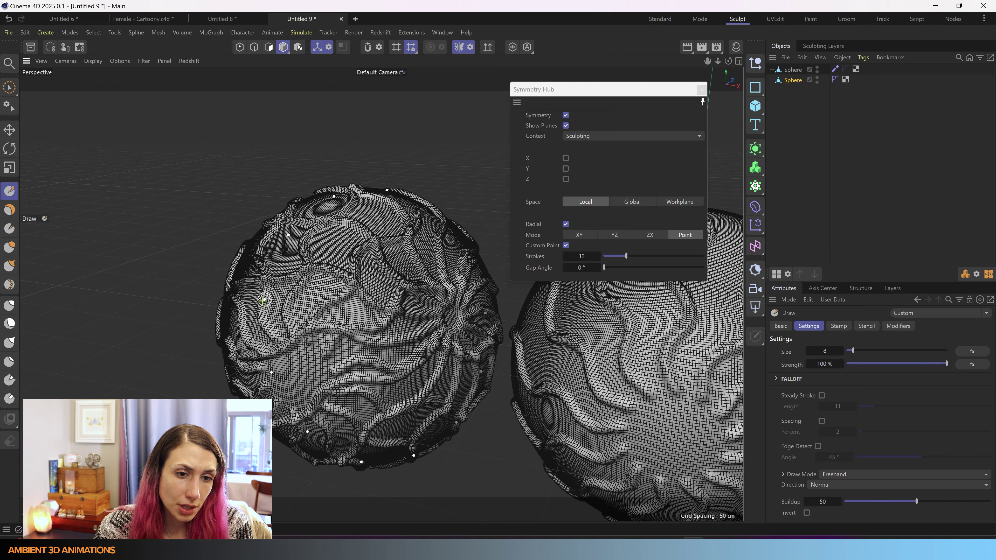
scroll(411, 284, "down", 5)
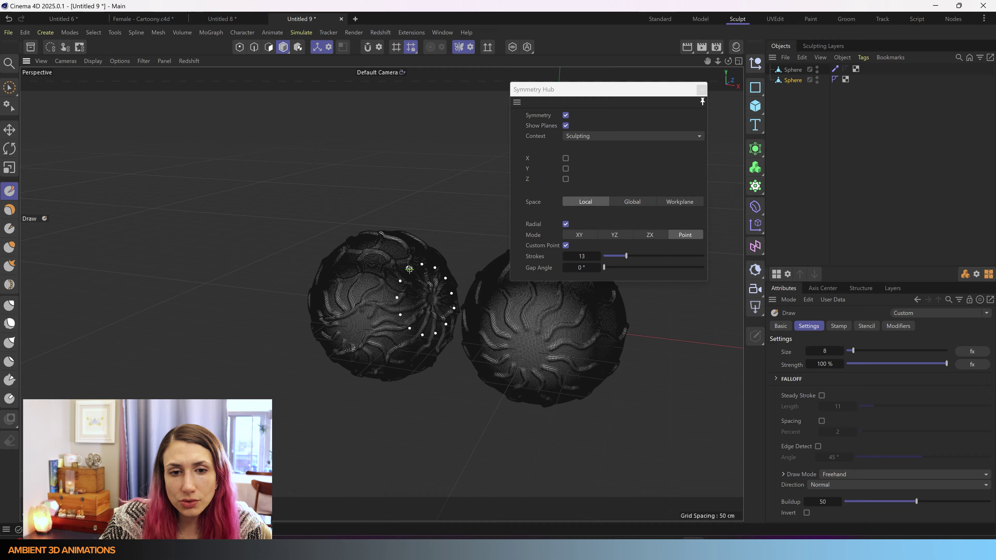
- Undo the last radial Draw strokes on the copied sphere
scroll(396, 283, "up", 3)
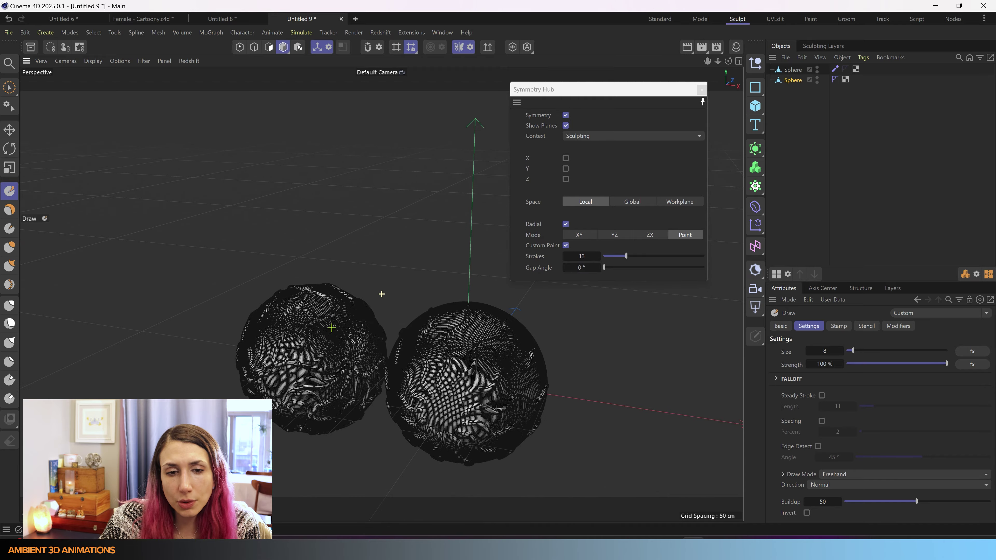
scroll(305, 340, "up", 3)
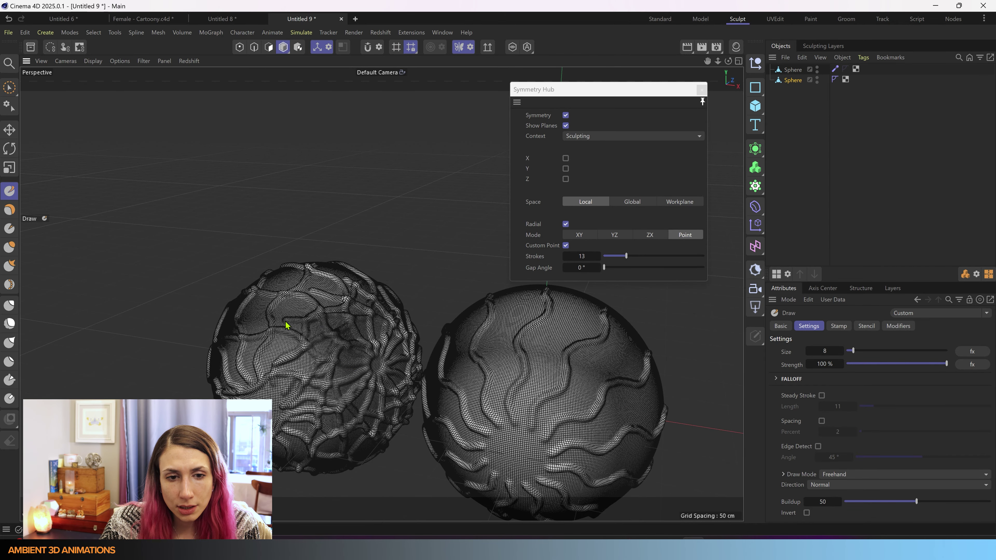
scroll(271, 325, "up", 2)
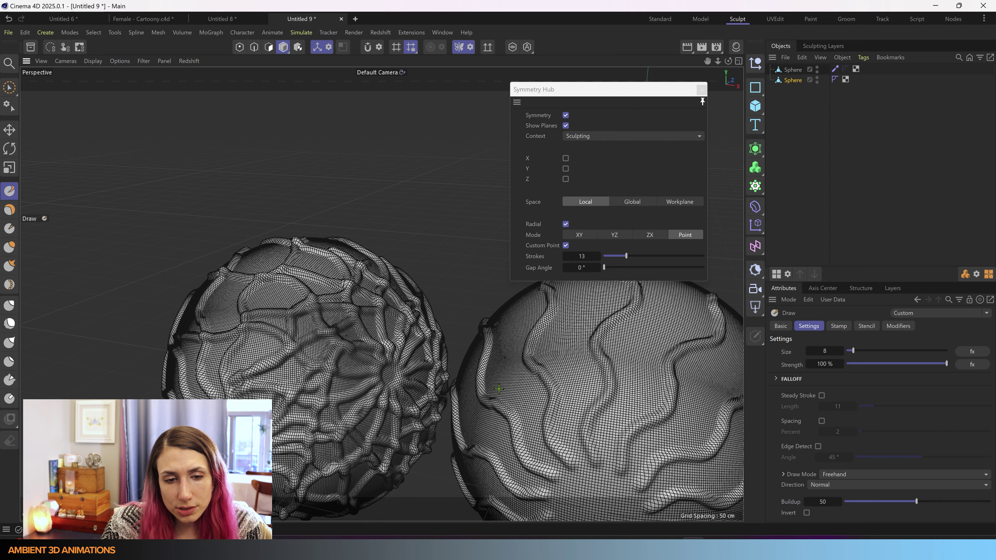
key("ctrl+z")
key("ctrl+z")
scroll(357, 366, "down", 2)
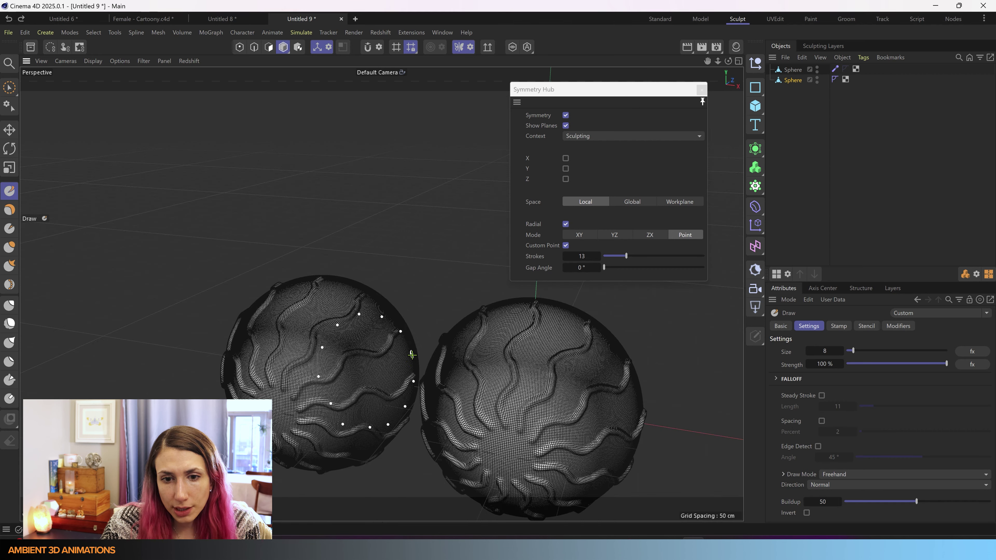
left_click_drag(365, 367, 408, 414, "alt")
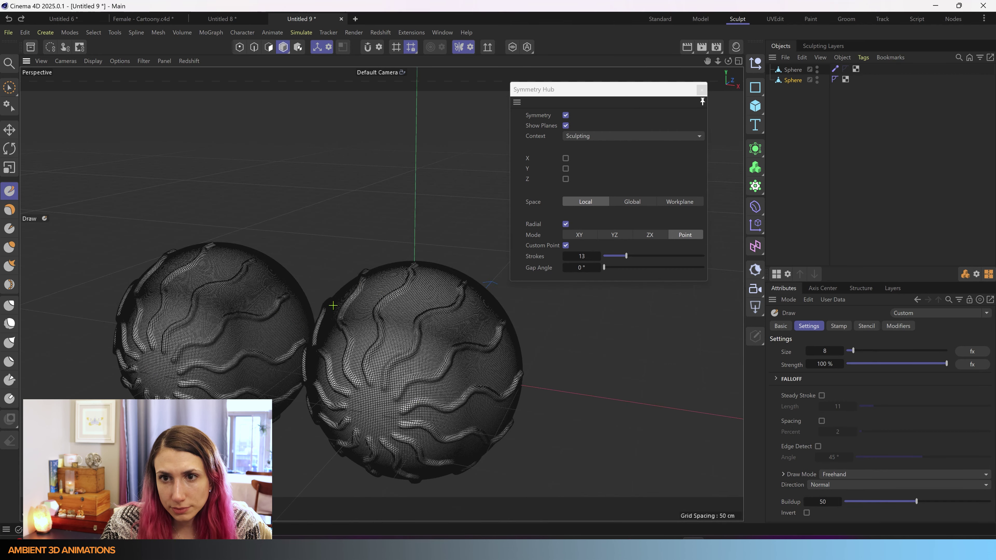
- Select the original sculpted sphere and try to move it along the X axis, away from the copy
left_click(792, 70)
key("e")
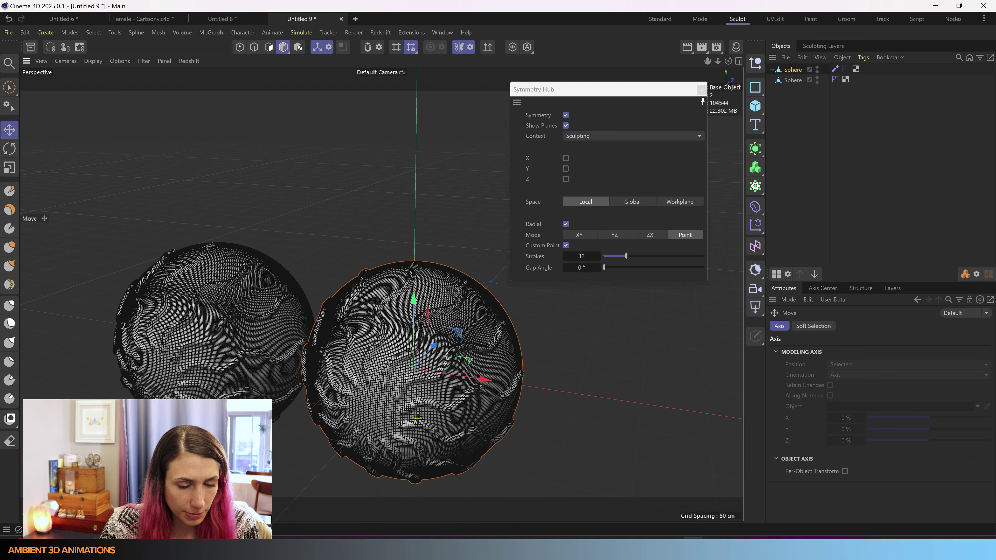
left_click_drag(483, 387, 518, 397)
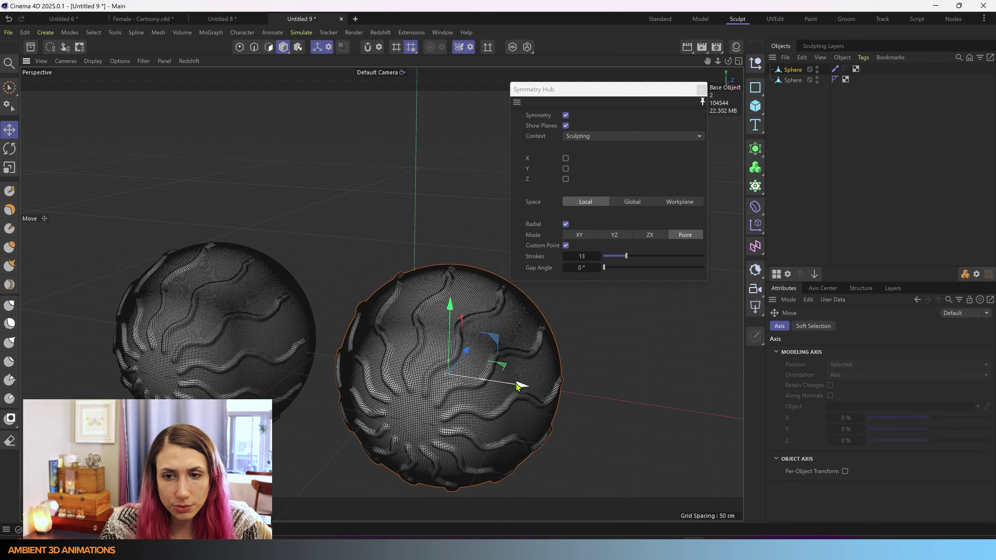
key("ctrl+z")
- Show the original sphere's sculpting layers from its Sculpt tag and set the subdivision level to 2
left_click(836, 70)
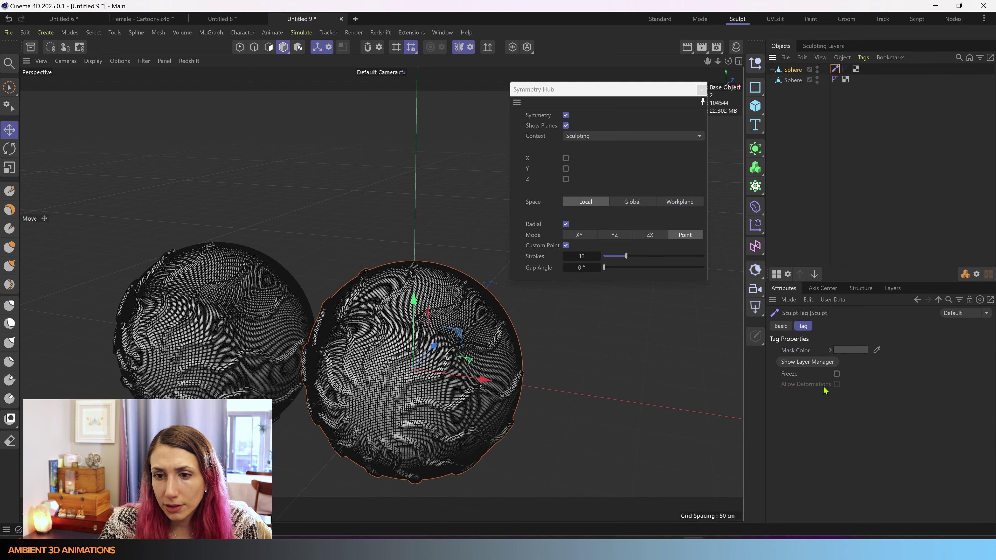
left_click(823, 363)
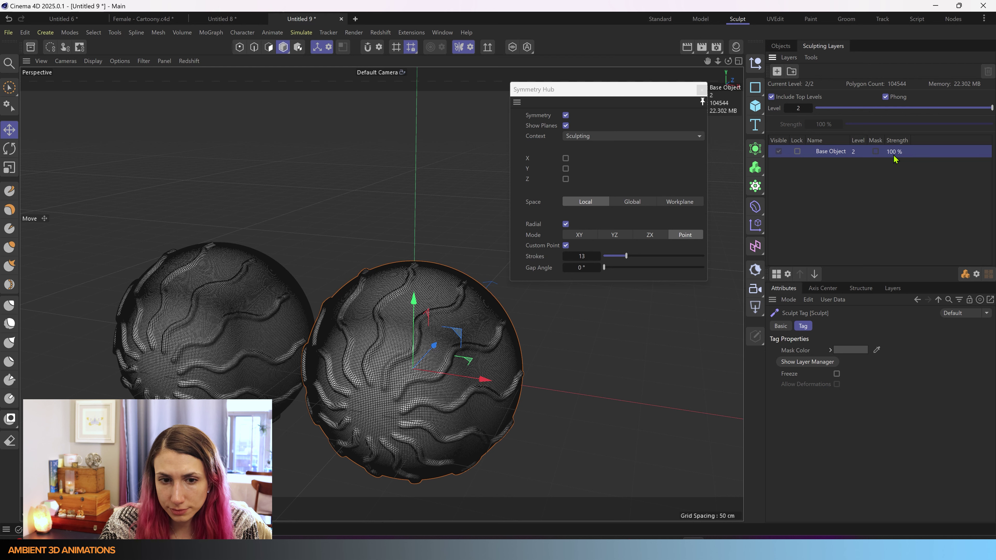
mouse_move(979, 109)
left_mouse_down()
mouse_move(836, 113)
mouse_move(993, 128)
left_mouse_up()
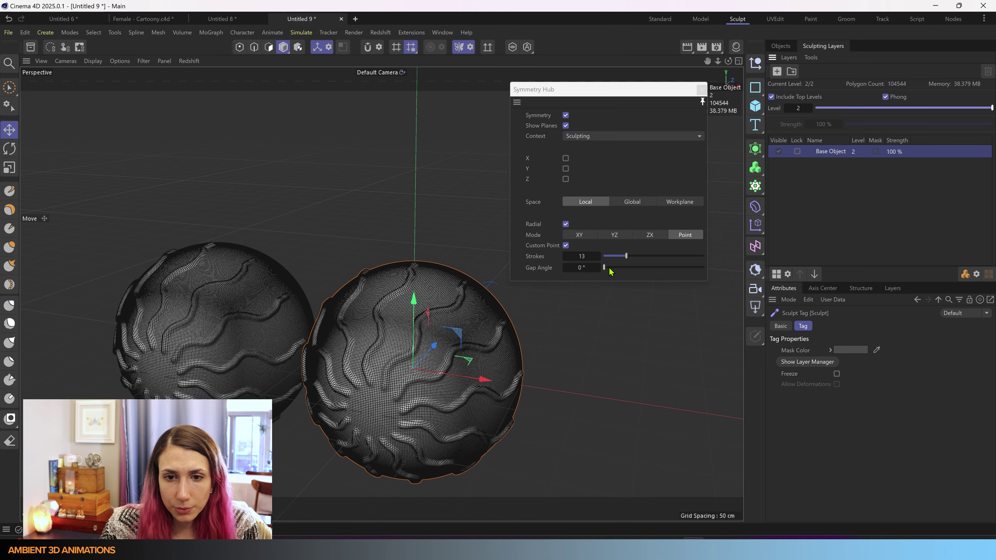
- Set the radial Gap Angle to 49° and preview the Draw brush in ZX and XY modes, settling on YZ
left_click_drag(611, 272, 624, 276)
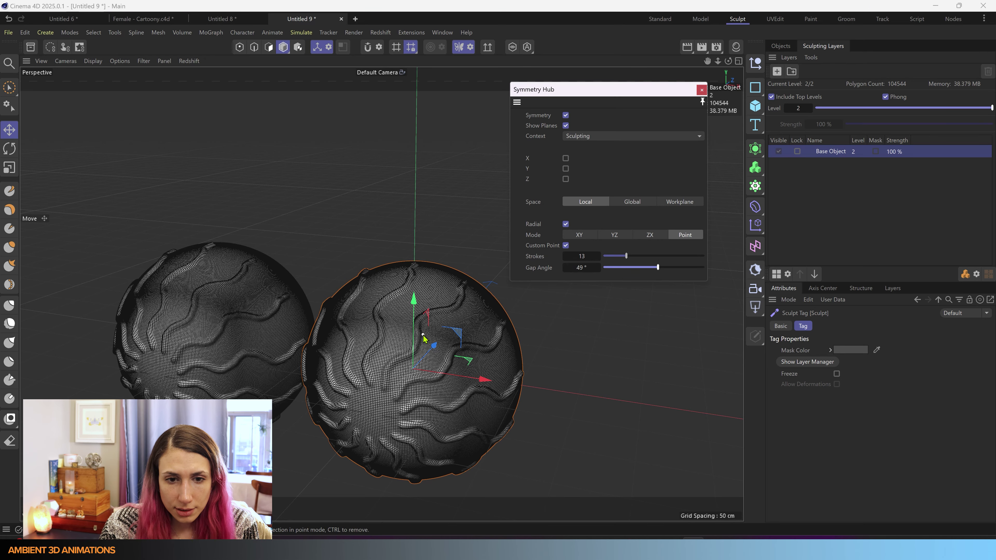
mouse_move(424, 338)
left_mouse_down("alt")
mouse_move(272, 345)
mouse_move(343, 371)
mouse_move(334, 377)
mouse_move(383, 289)
mouse_move(243, 316)
left_mouse_up("alt")
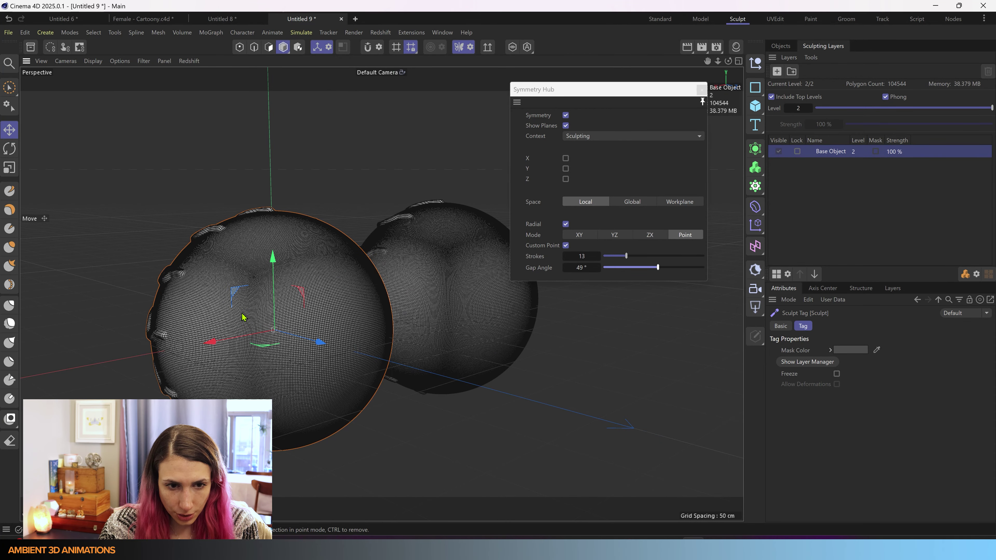
left_click(649, 236)
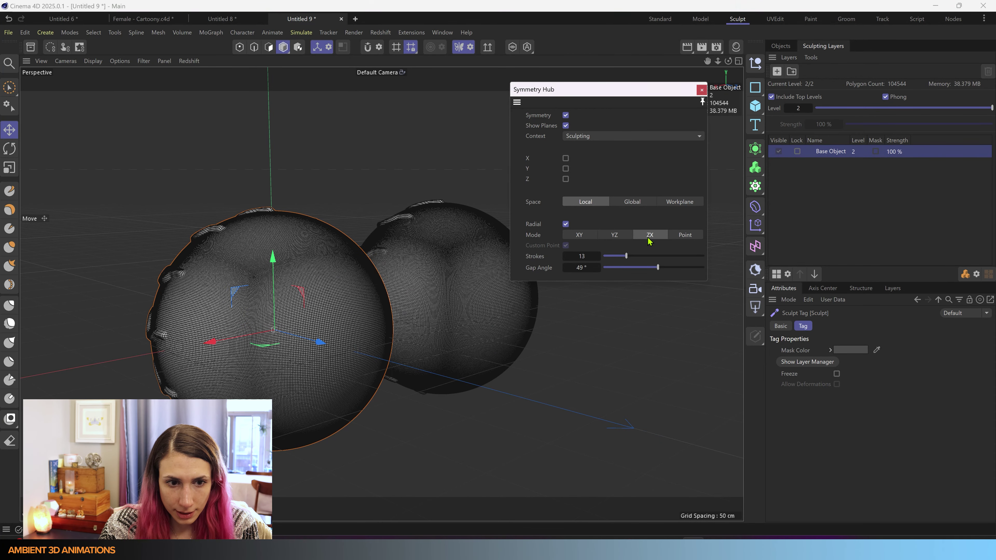
left_click(9, 191)
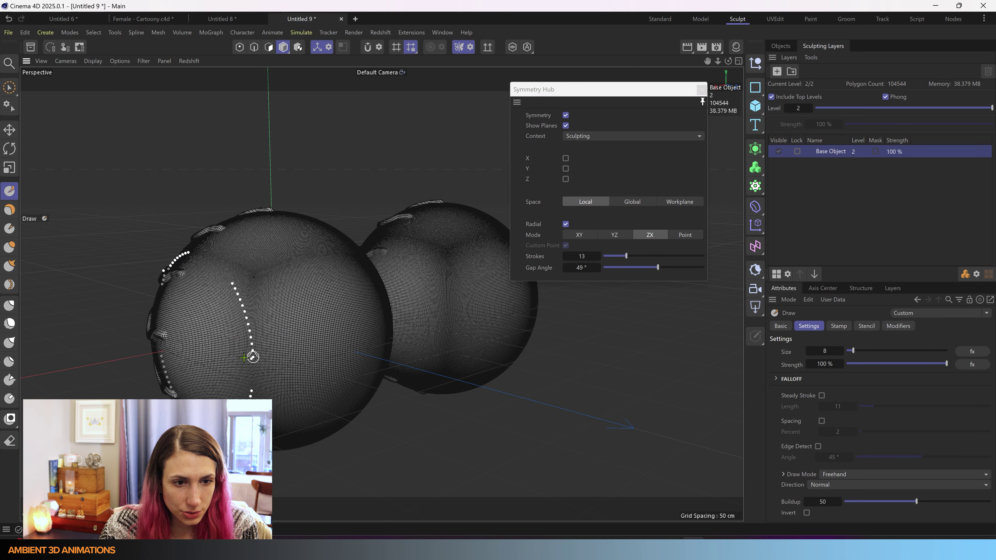
left_click(582, 237)
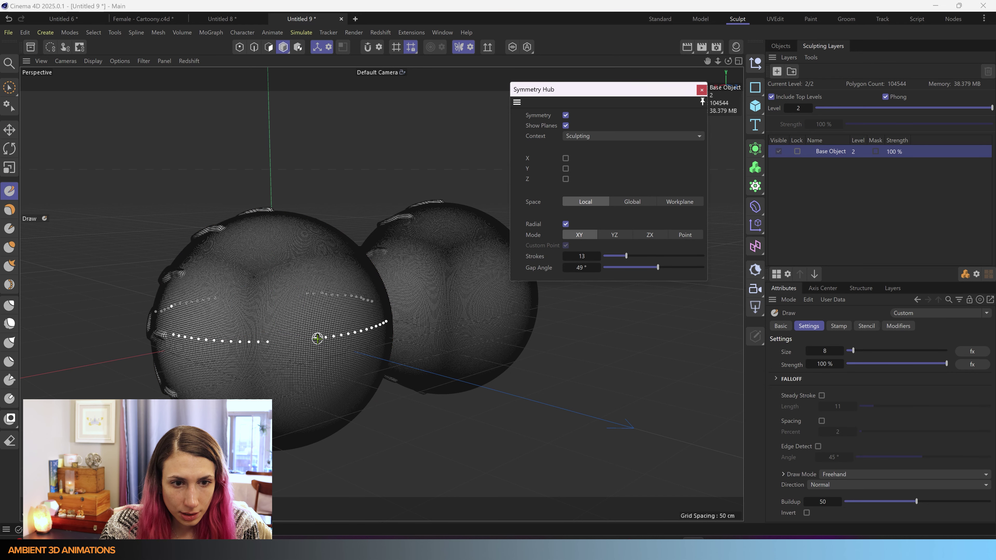
left_click(649, 235)
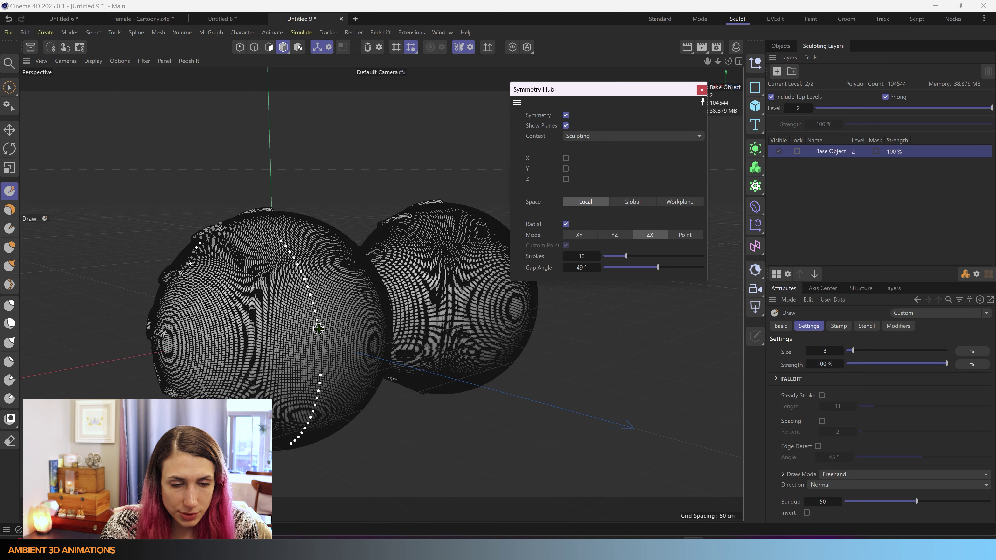
left_click(615, 236)
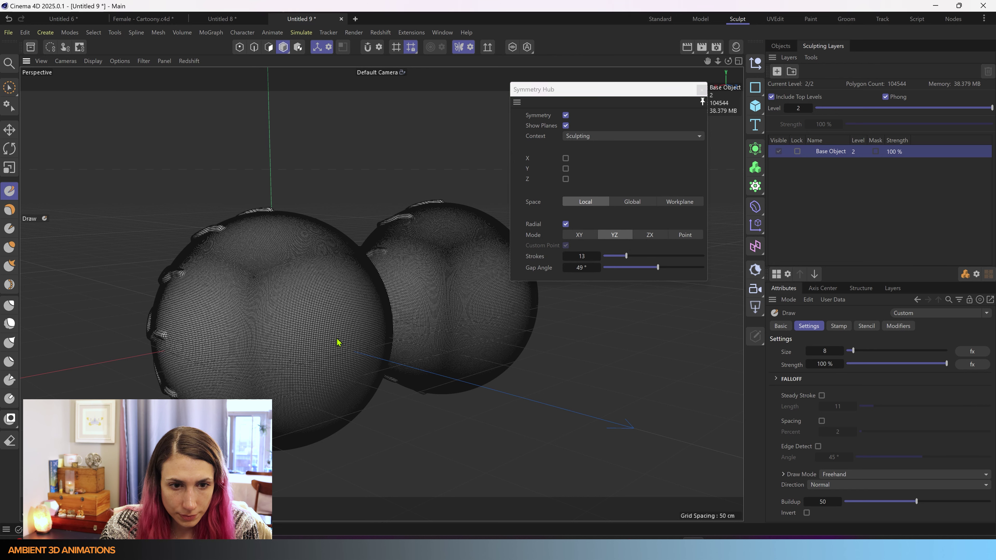
- Draw a wavy radial test stroke with the Draw brush across the original sphere's smooth back side
left_click_drag(338, 343, 167, 379)
scroll(253, 289, "up", 3)
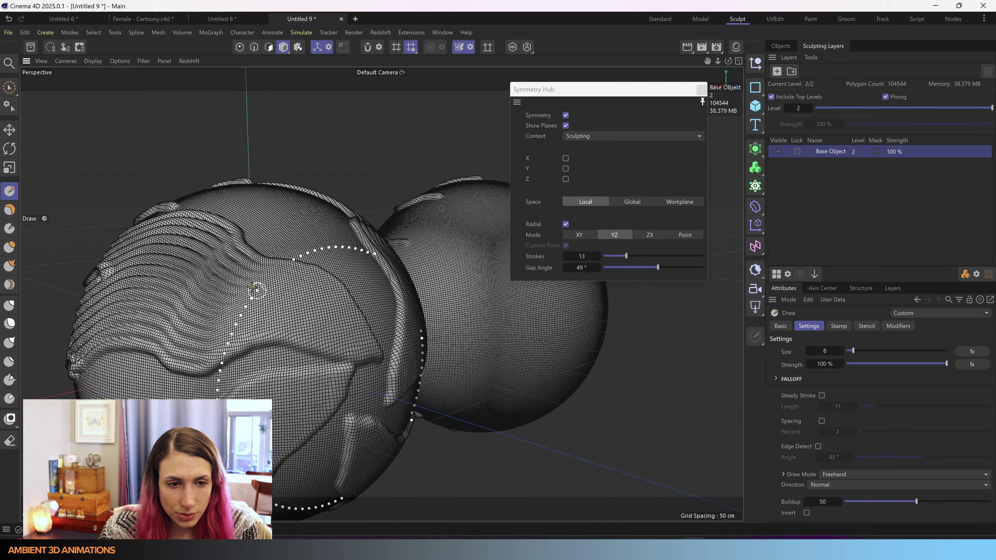
left_click_drag(253, 288, 129, 305, "alt")
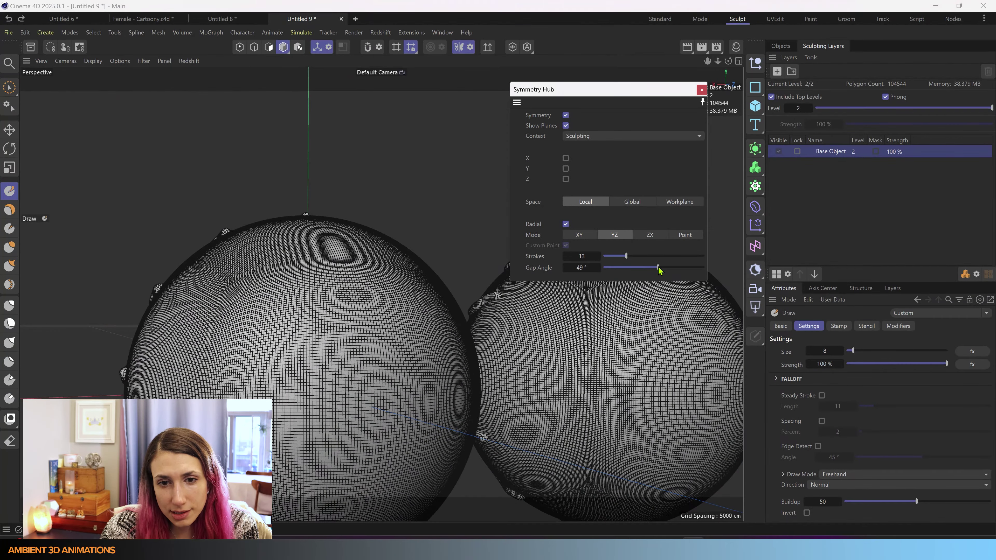
- Reduce the Gap Angle to 17° and draw a wavy 13-stroke radial pattern across the original sphere's smooth back
left_click_drag(659, 267, 649, 267)
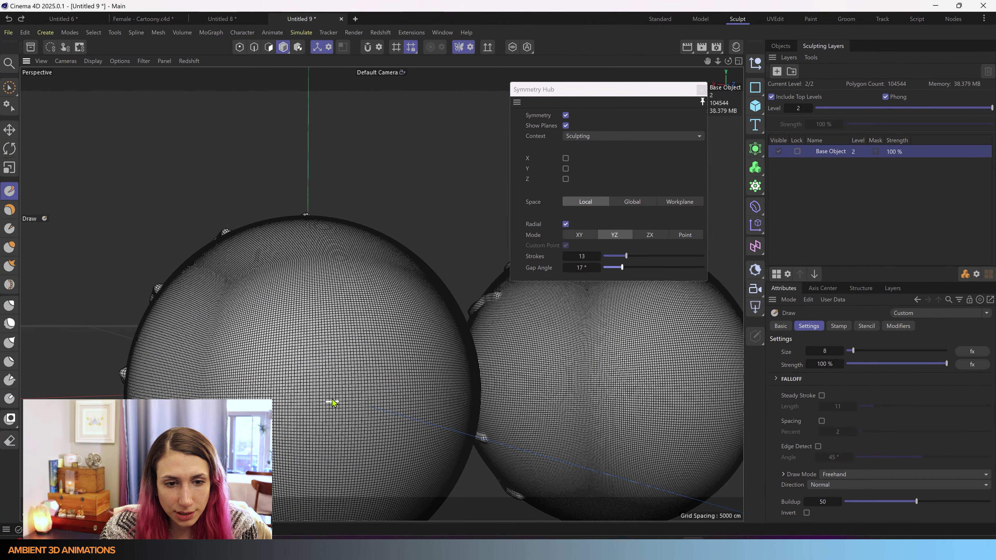
mouse_move(338, 384)
left_mouse_down()
mouse_move(271, 369)
mouse_move(145, 310)
left_mouse_up()
scroll(145, 310, "down", 3)
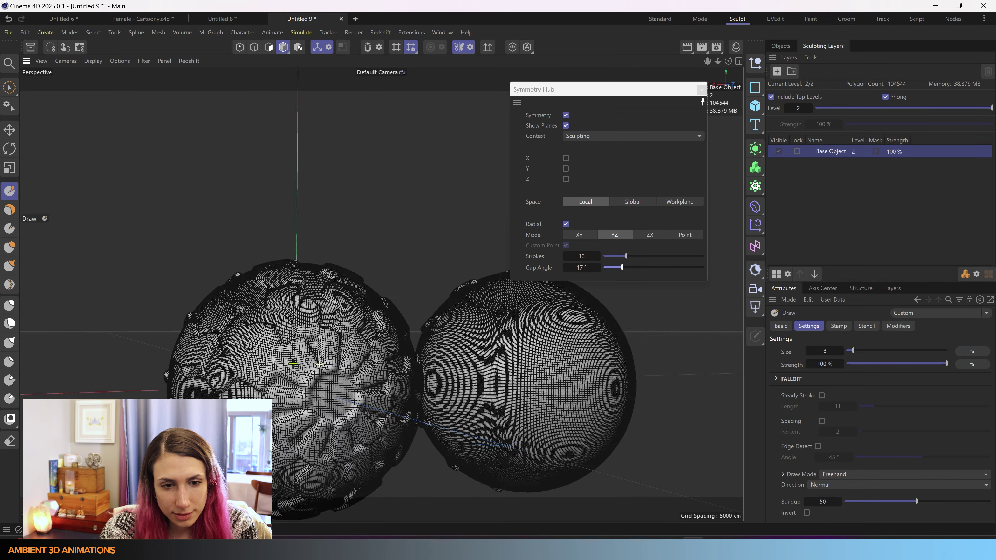
- Examine the gapped radial pattern on the original sphere from several sides and open the Symmetry Hub's Context options
middle_click_drag(144, 310, 243, 389, "alt")
mouse_move(242, 389)
left_mouse_down("alt")
mouse_move(425, 349)
mouse_move(436, 400)
mouse_move(516, 430)
mouse_move(451, 432)
mouse_move(376, 413)
left_mouse_up("alt")
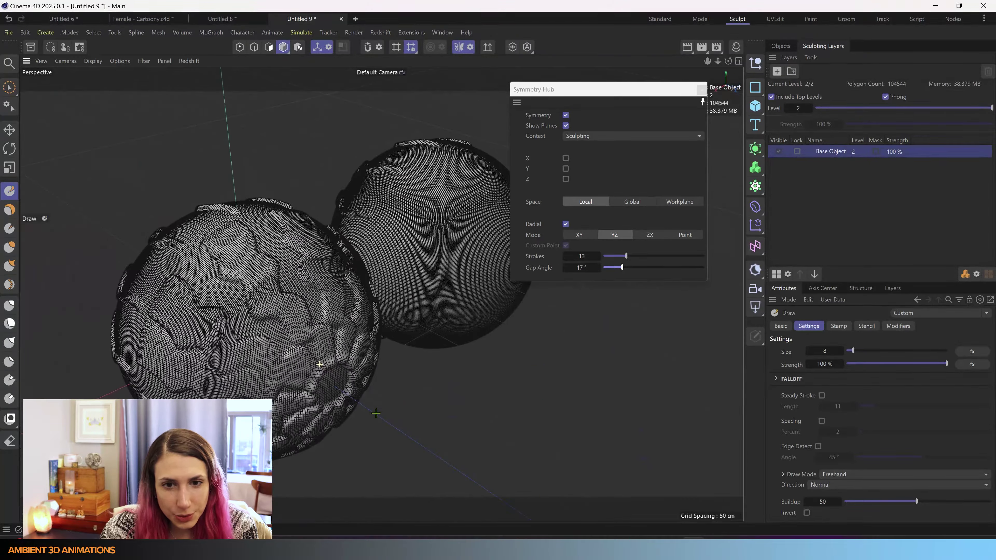
mouse_move(274, 342)
left_mouse_down("alt")
mouse_move(203, 275)
mouse_move(191, 220)
mouse_move(213, 289)
left_mouse_up("alt")
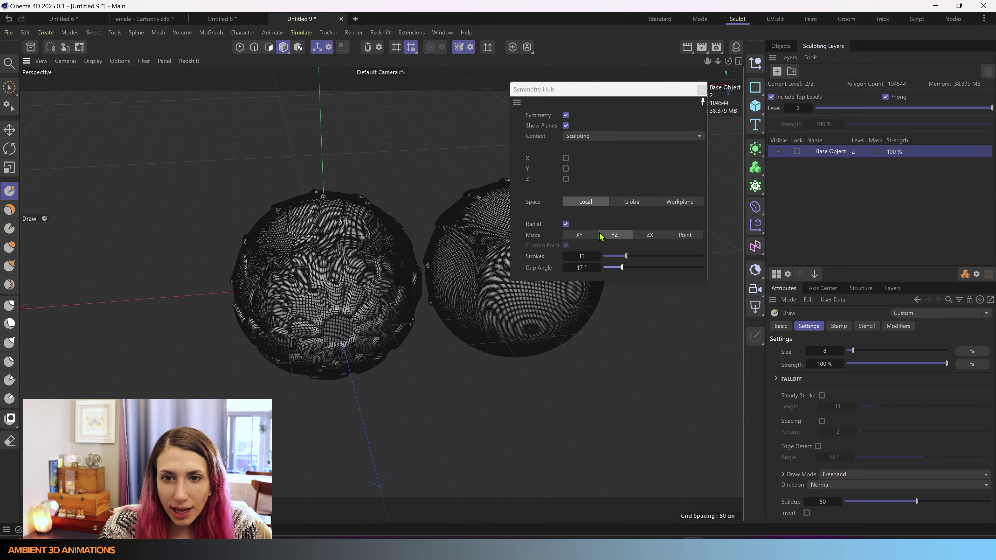
mouse_move(494, 252)
left_mouse_down("alt")
mouse_move(490, 219)
mouse_move(533, 325)
mouse_move(493, 127)
left_mouse_up("alt")
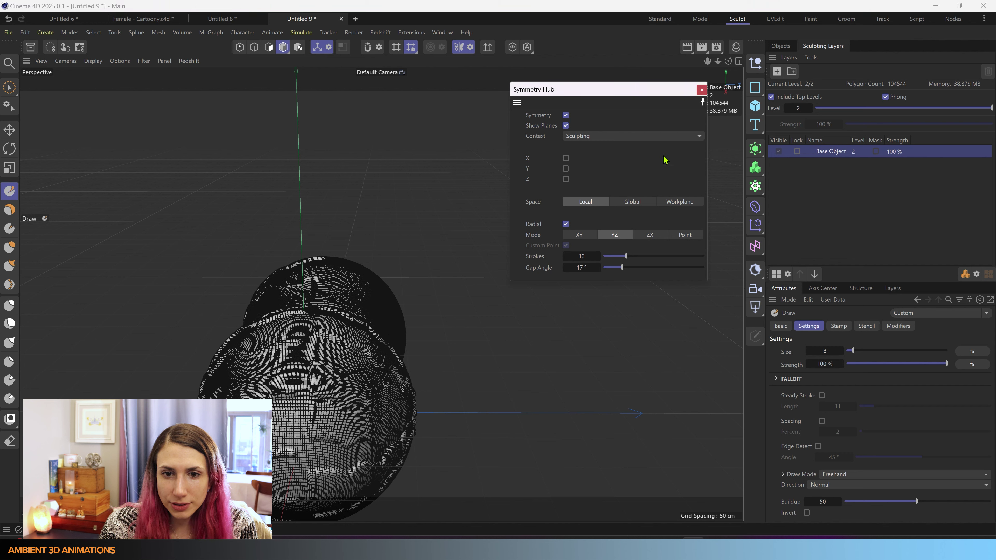
left_click(659, 136)
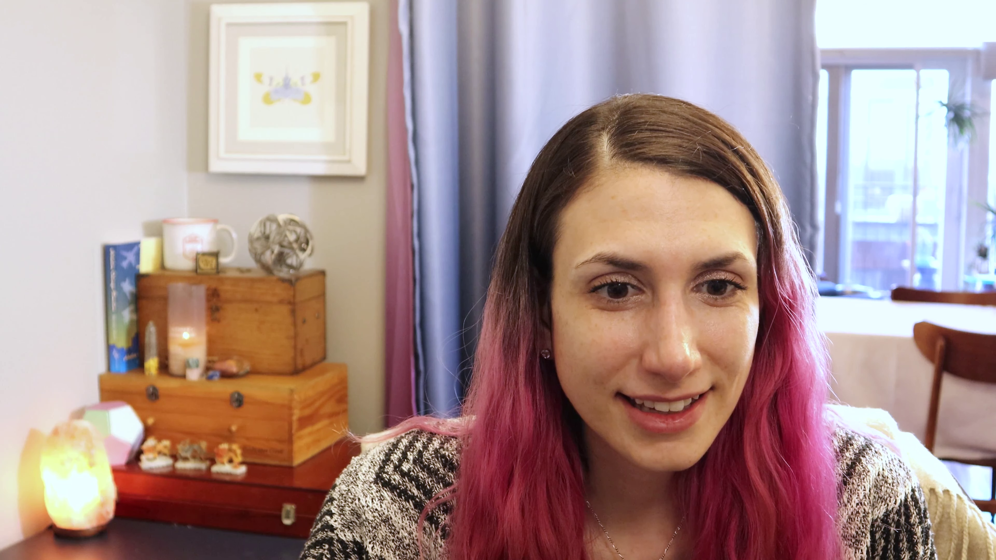